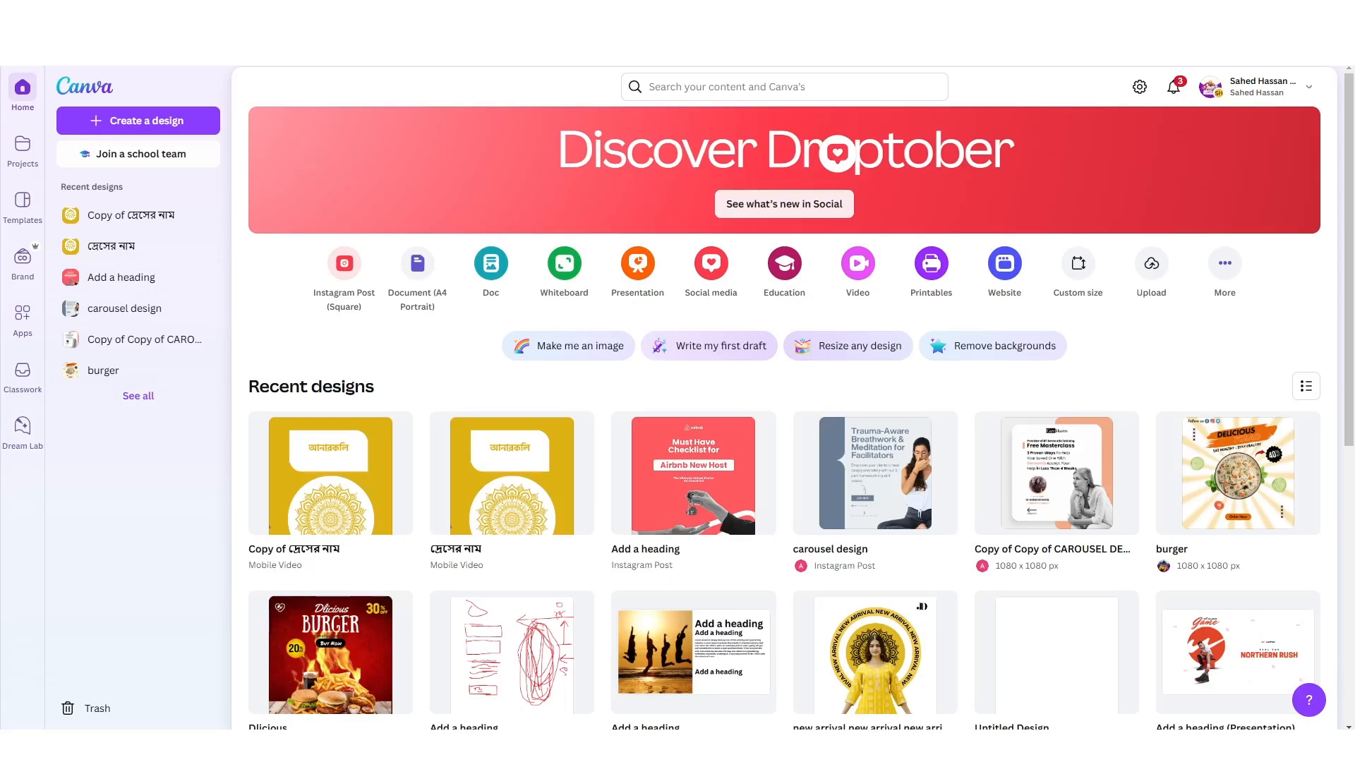
Start a new design and search the social media design types for "reels".
left_click(132, 134)
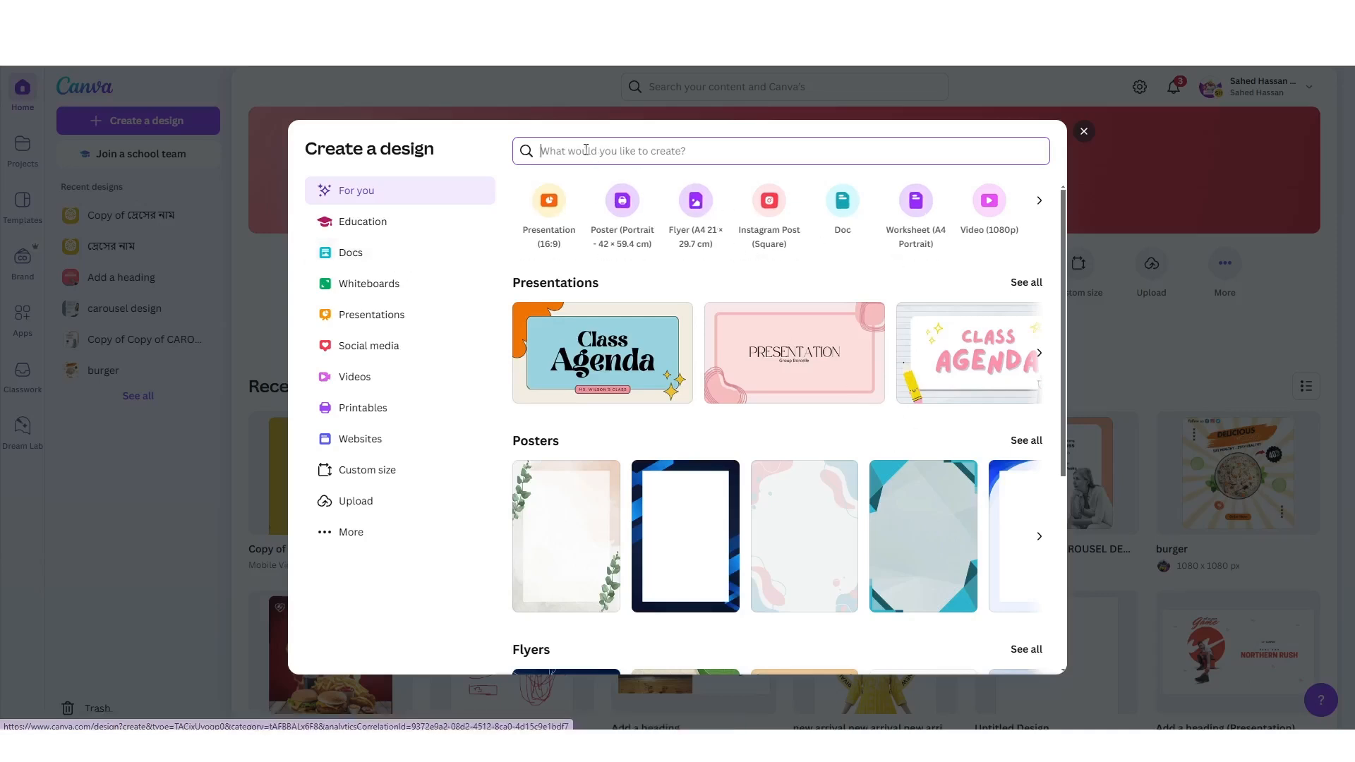
left_click(397, 469)
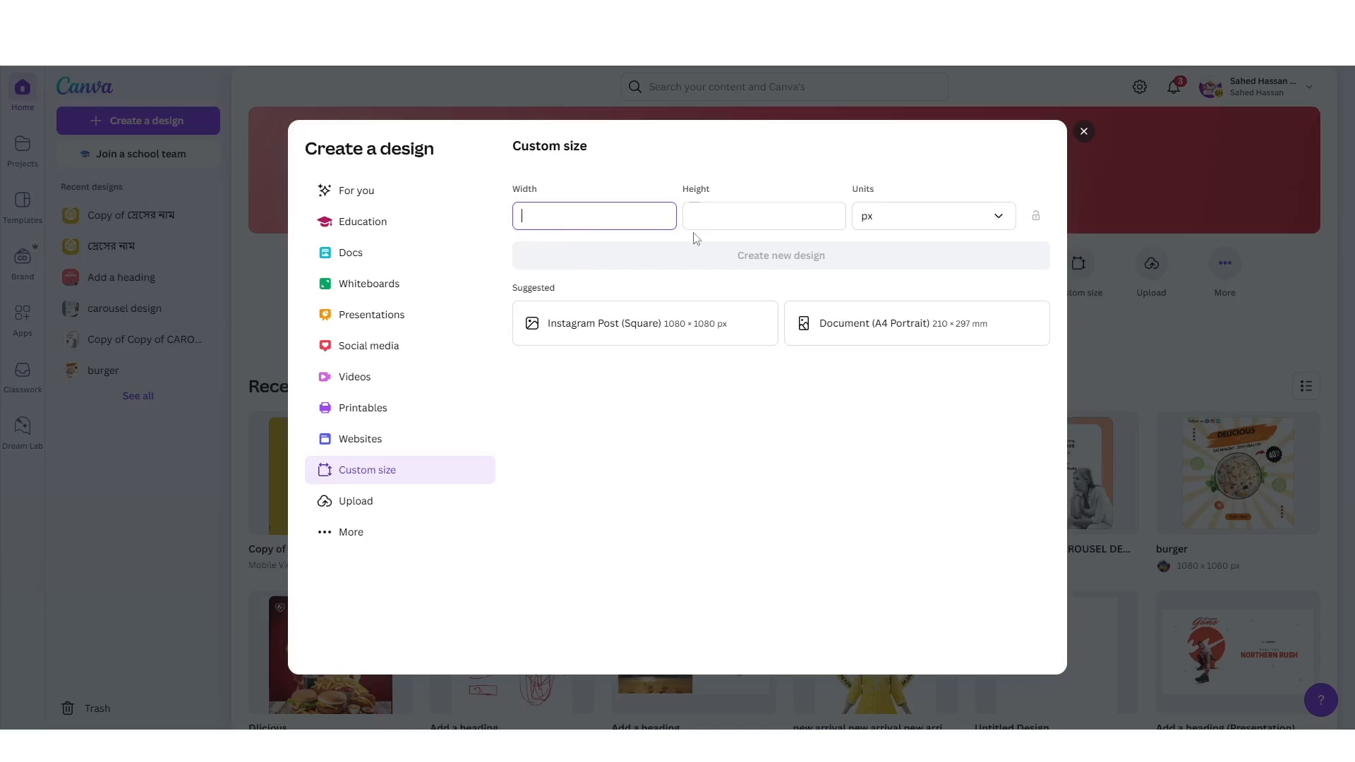
left_click(429, 361)
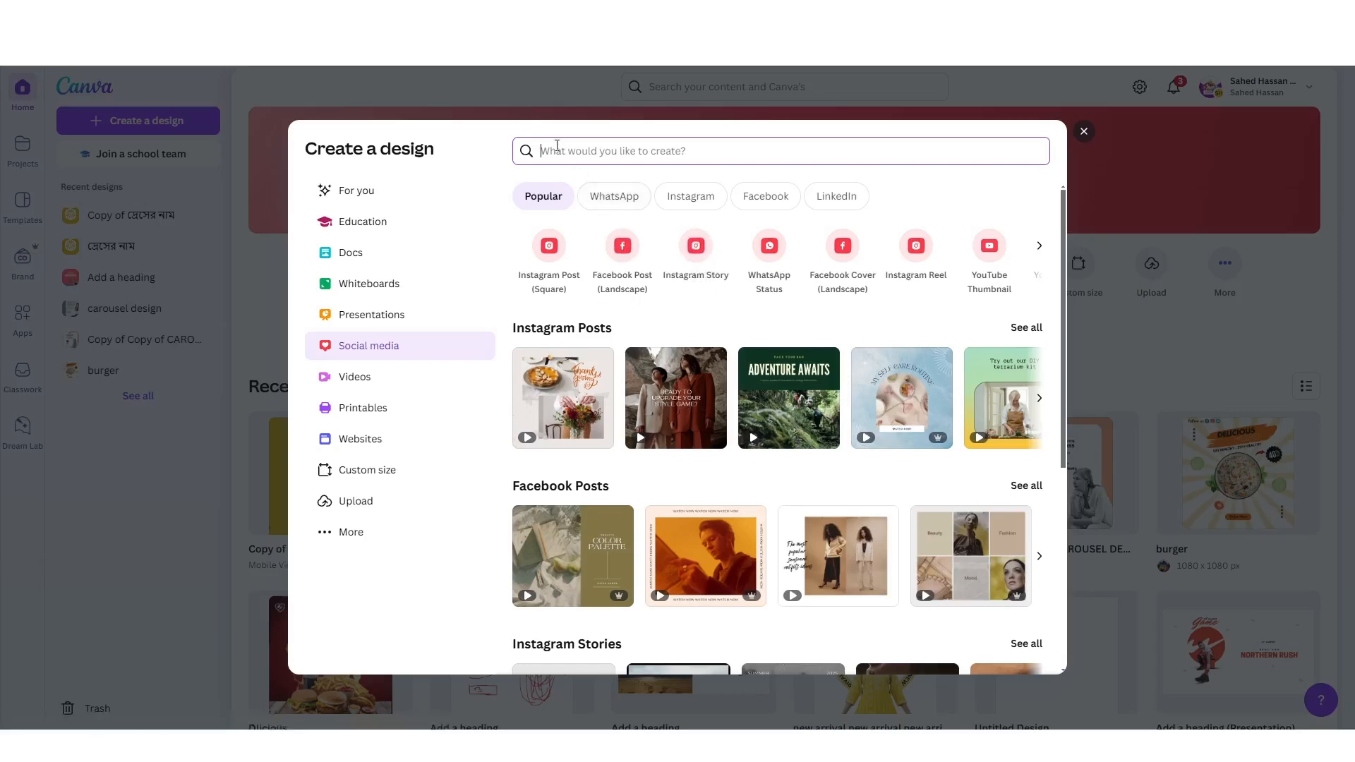
type("reels")
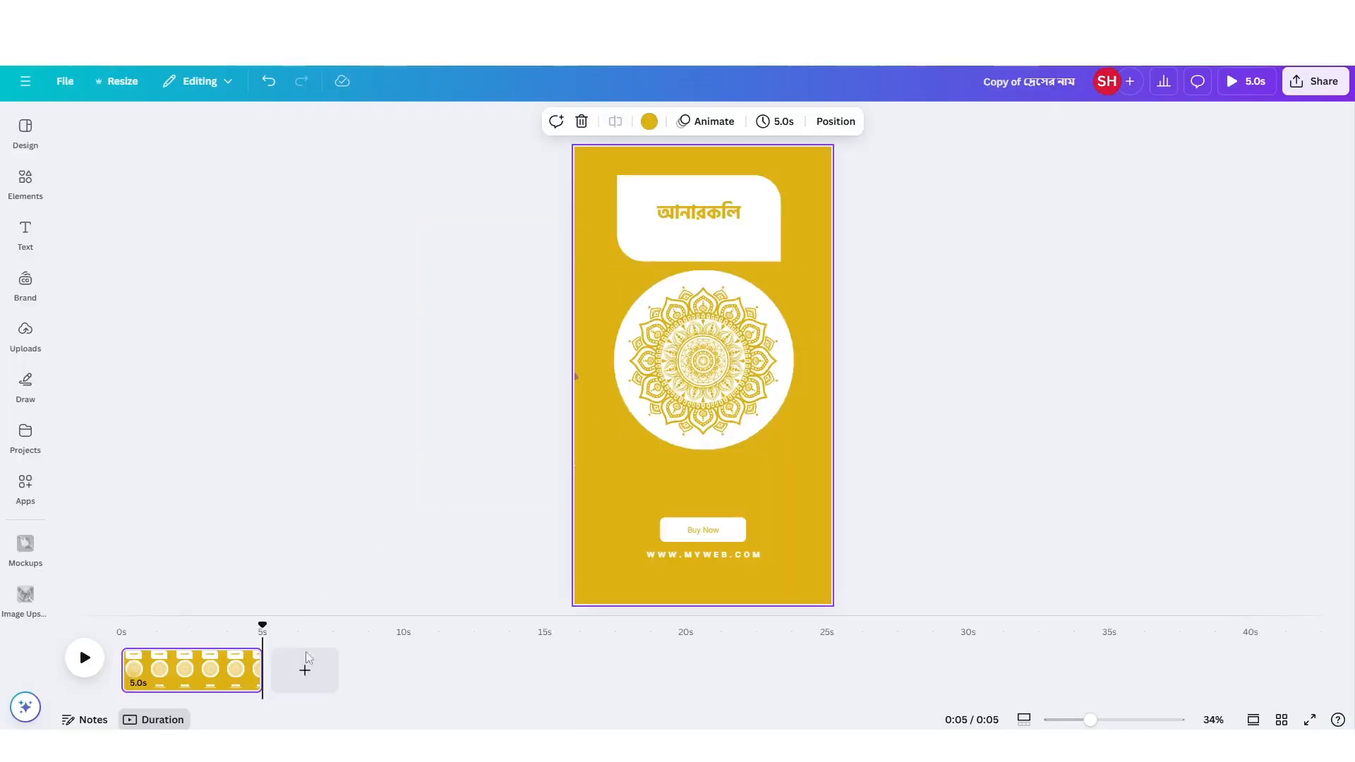
Add a blank second page to the timeline, compare it with the first page, and select the blank page.
left_click(305, 670)
key("Delete")
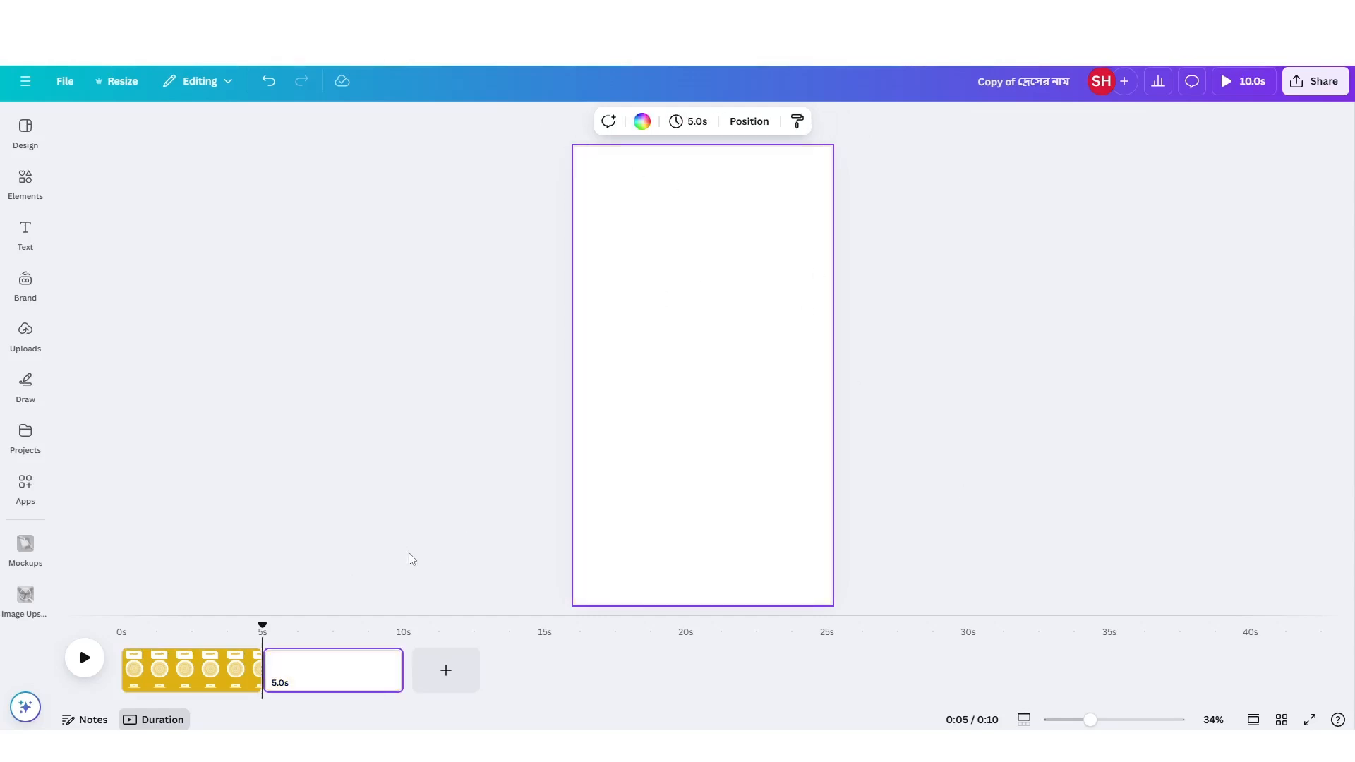
left_click(195, 670)
left_click(335, 678)
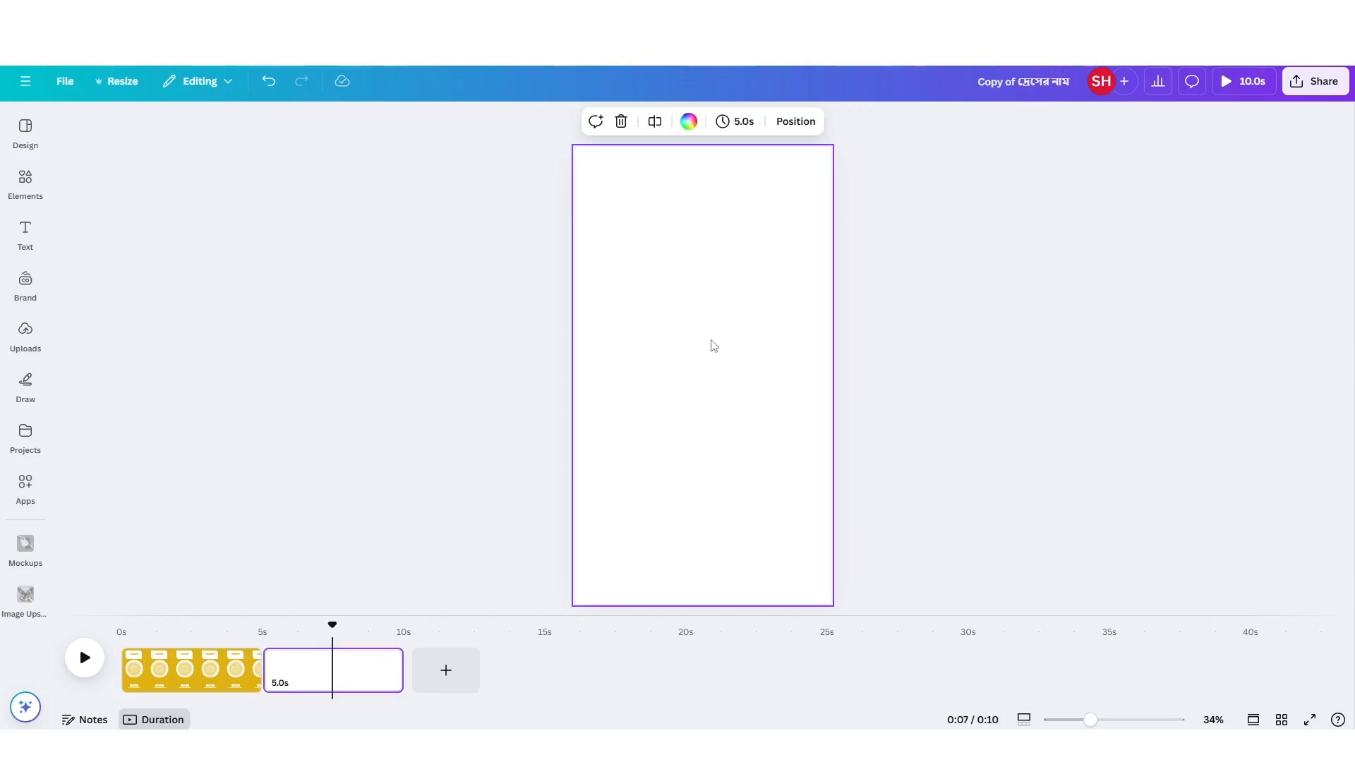
left_click(180, 671)
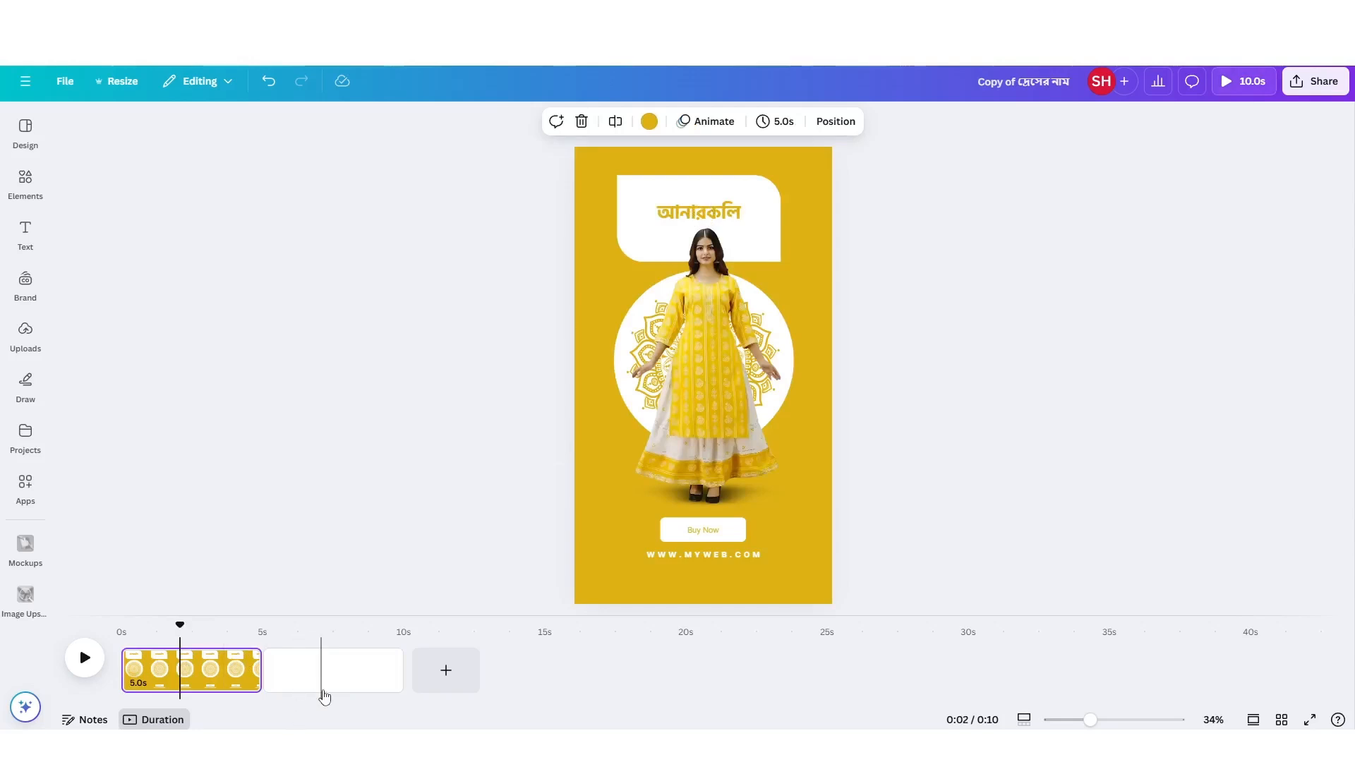
left_click(323, 677)
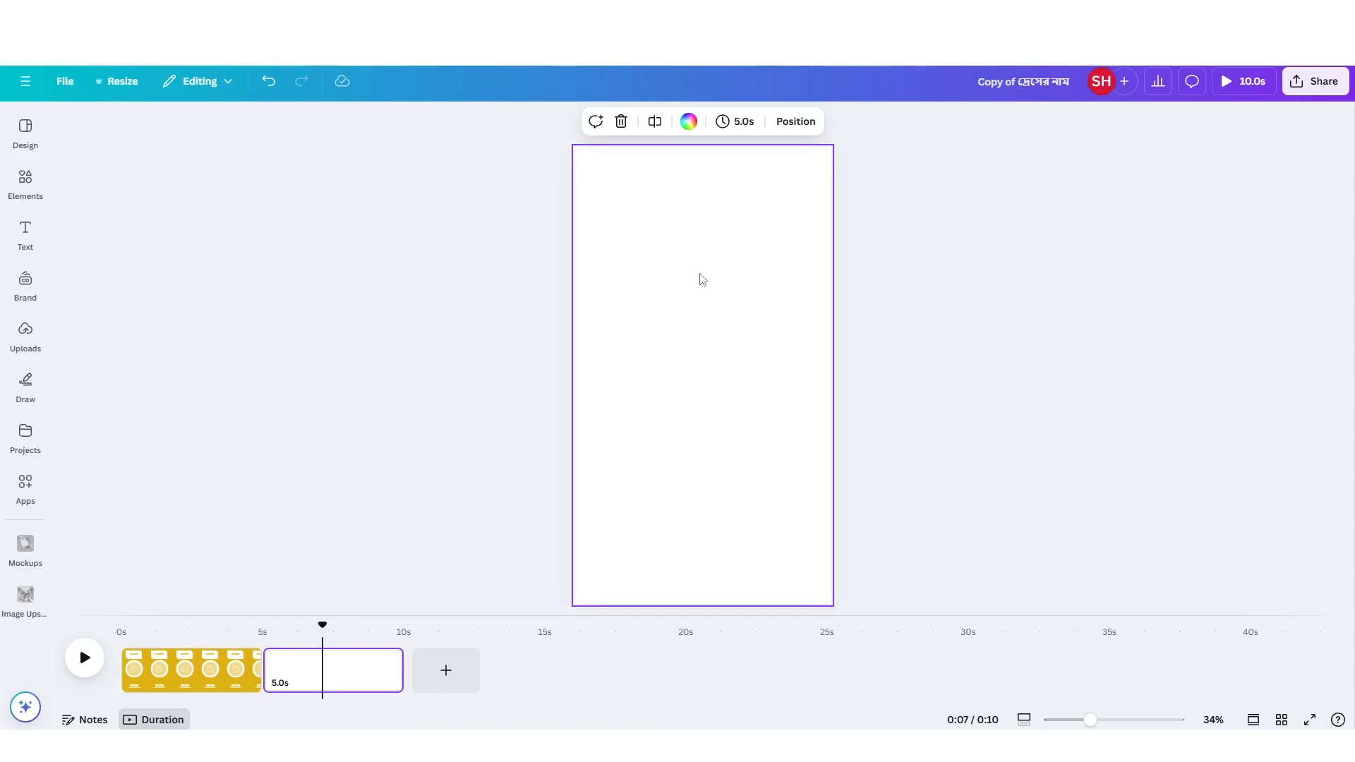
Insert the uploaded photo of the woman in the lime-green dress on the blank page and enlarge it to nearly the page width.
left_click(28, 335)
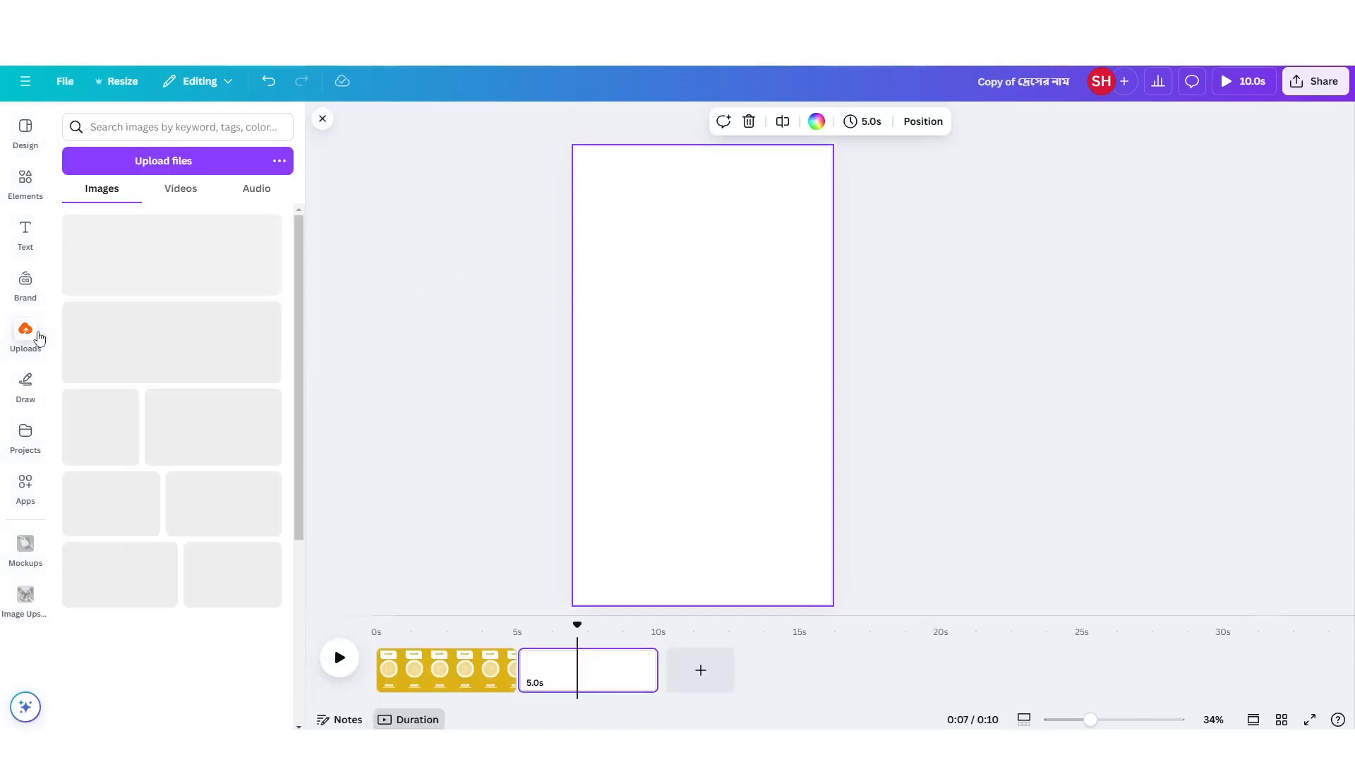
scroll(203, 534, "down", 5)
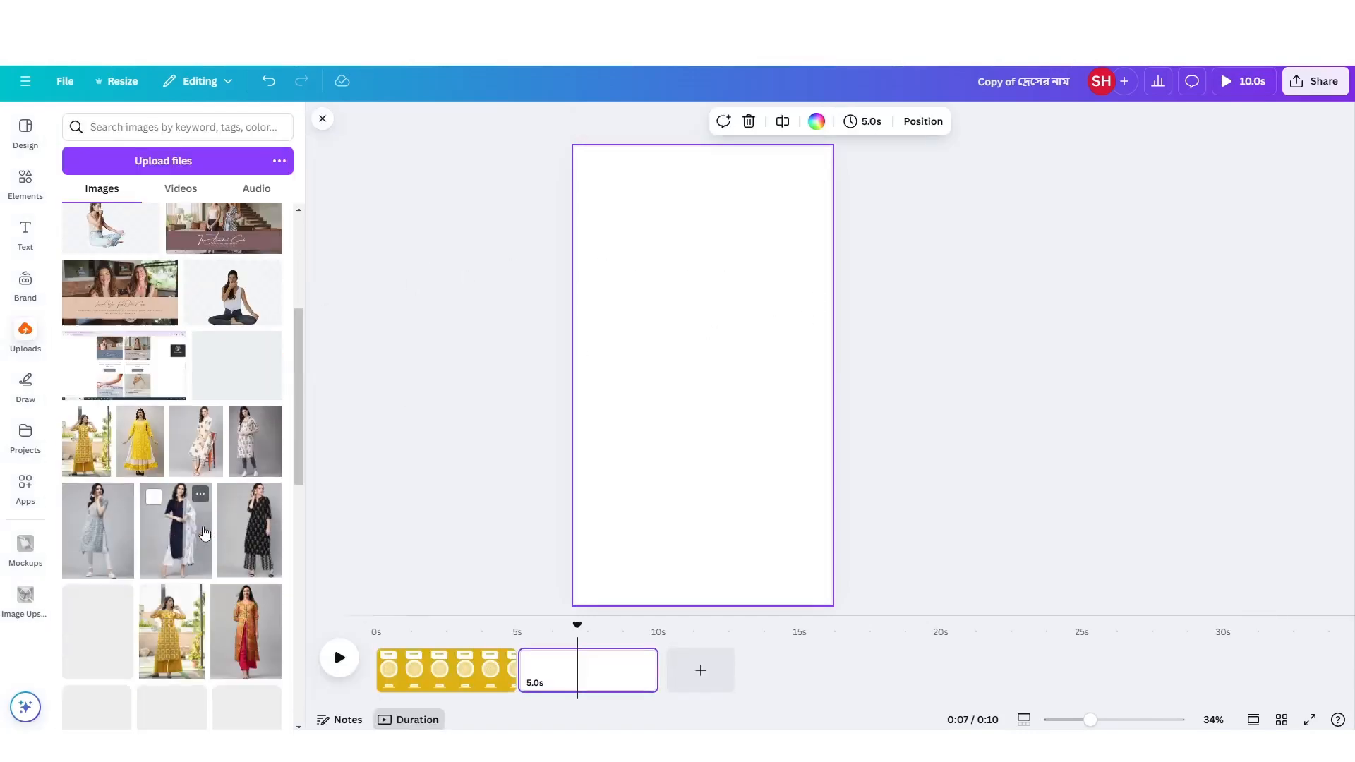
scroll(204, 535, "down", 2)
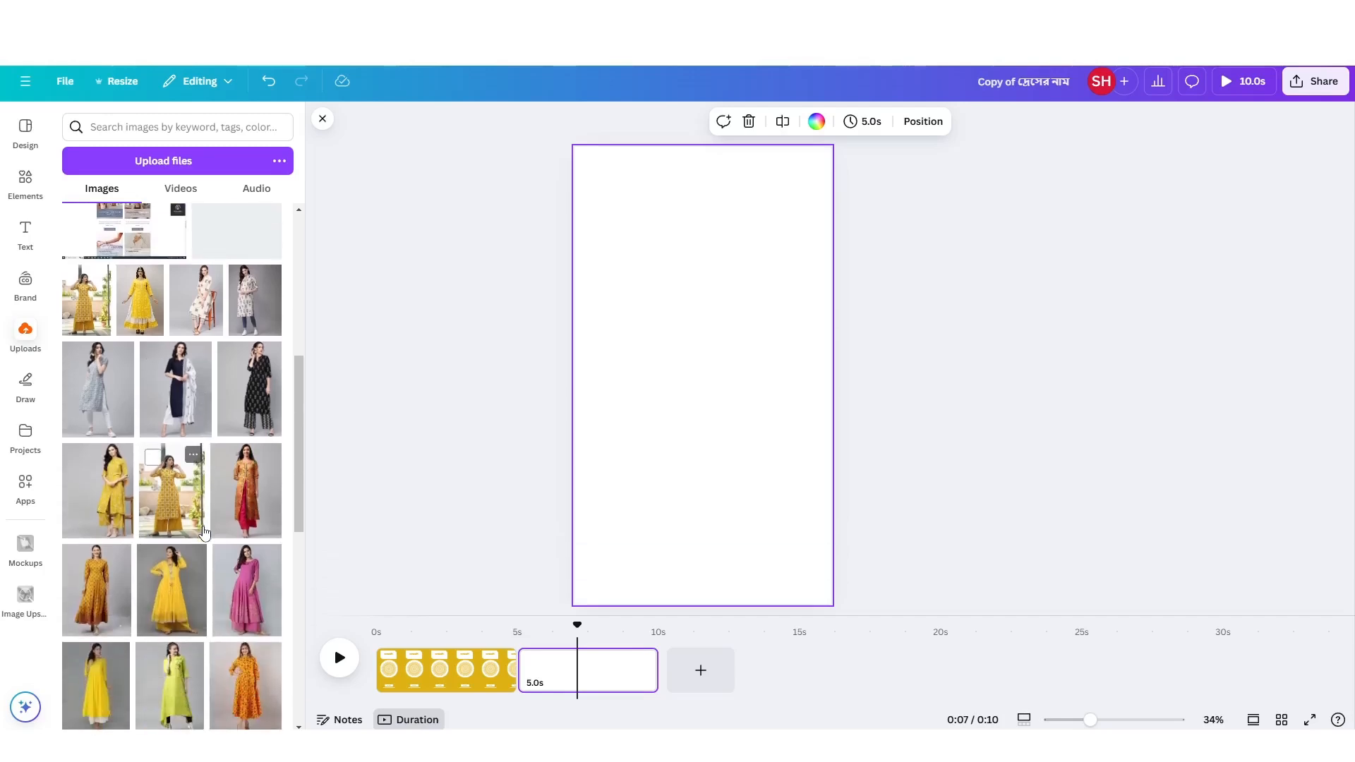
scroll(204, 535, "down", 2)
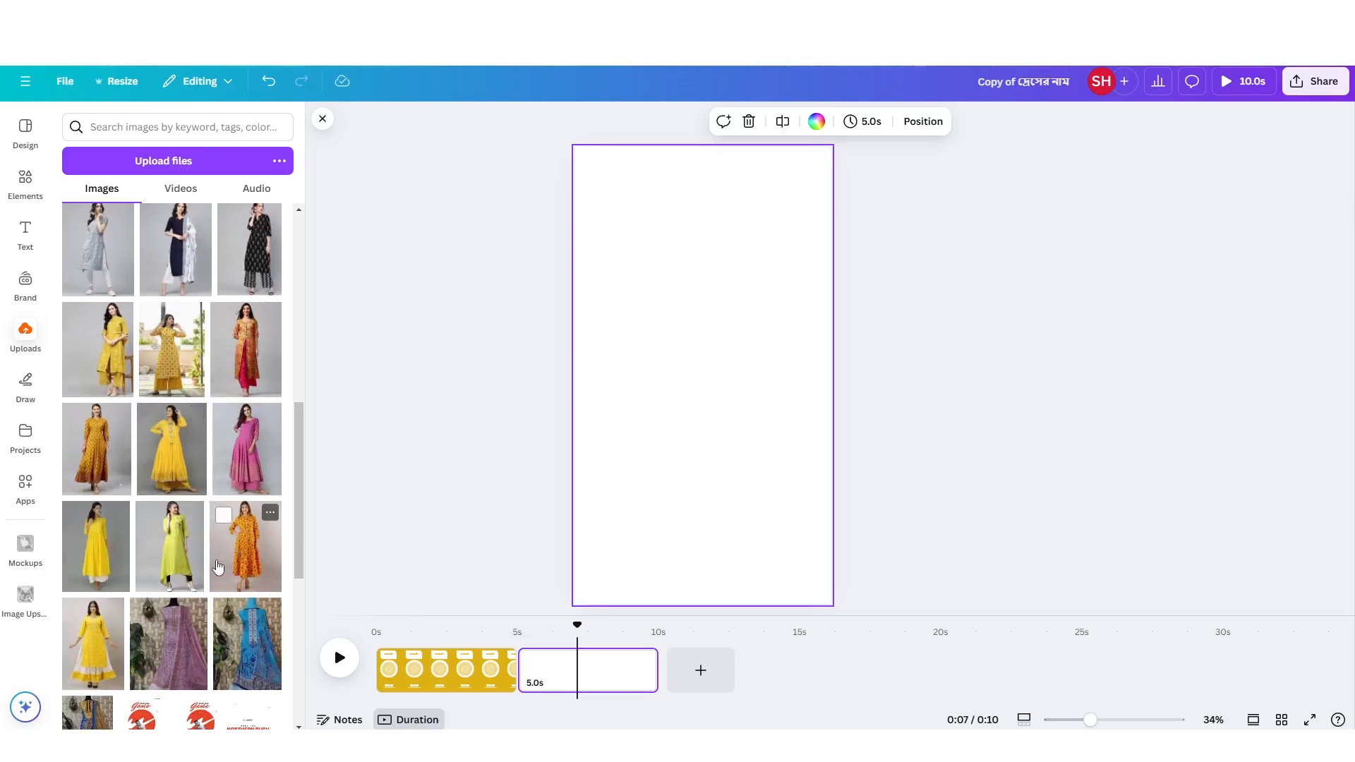
scroll(212, 558, "down", 2)
scroll(218, 567, "up", 3)
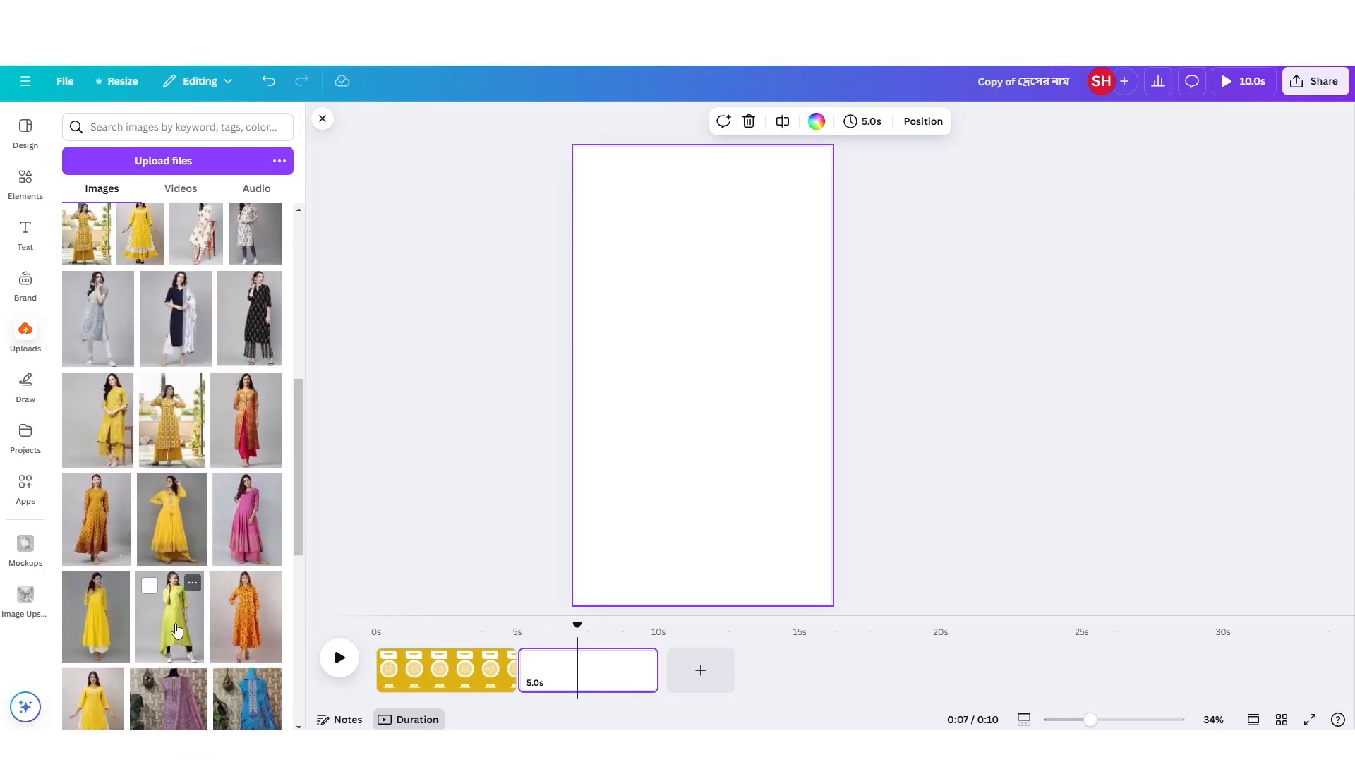
left_click(177, 631)
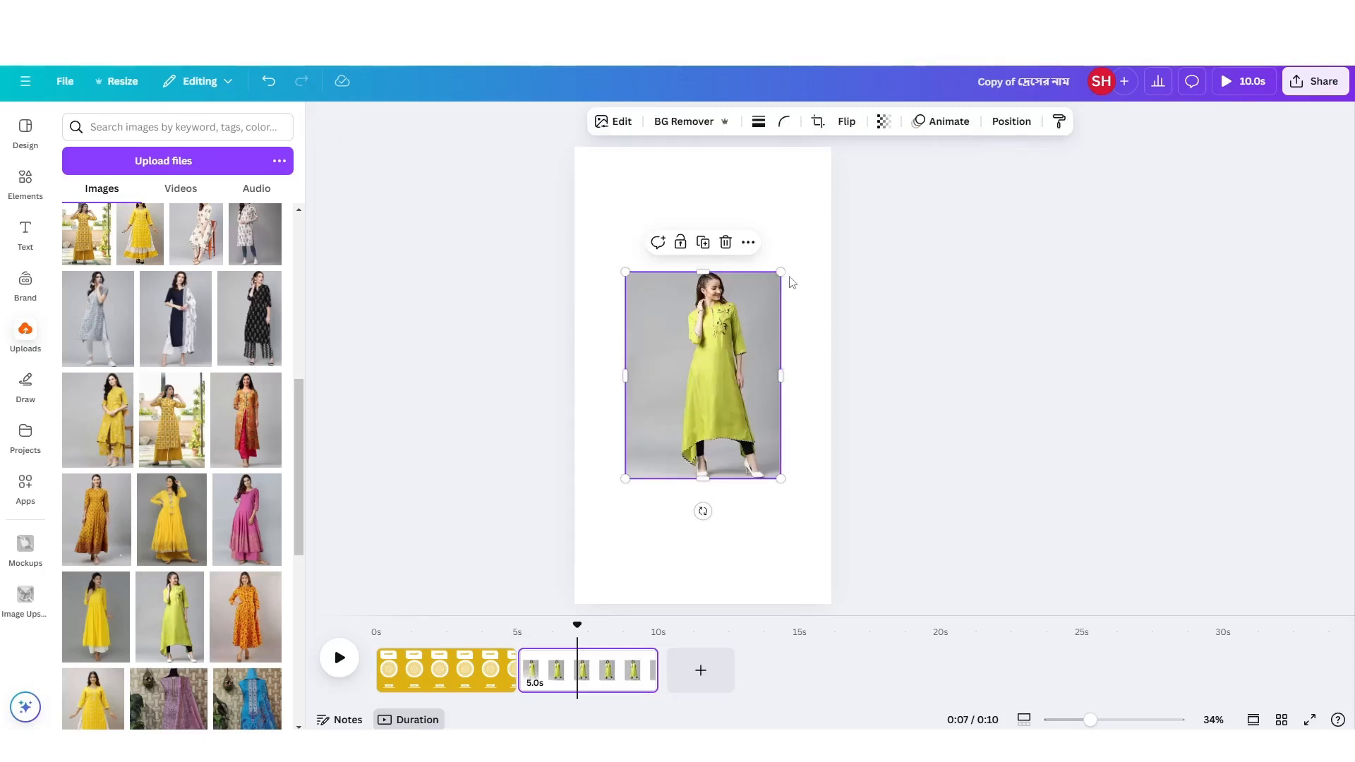
left_click_drag(781, 273, 806, 239)
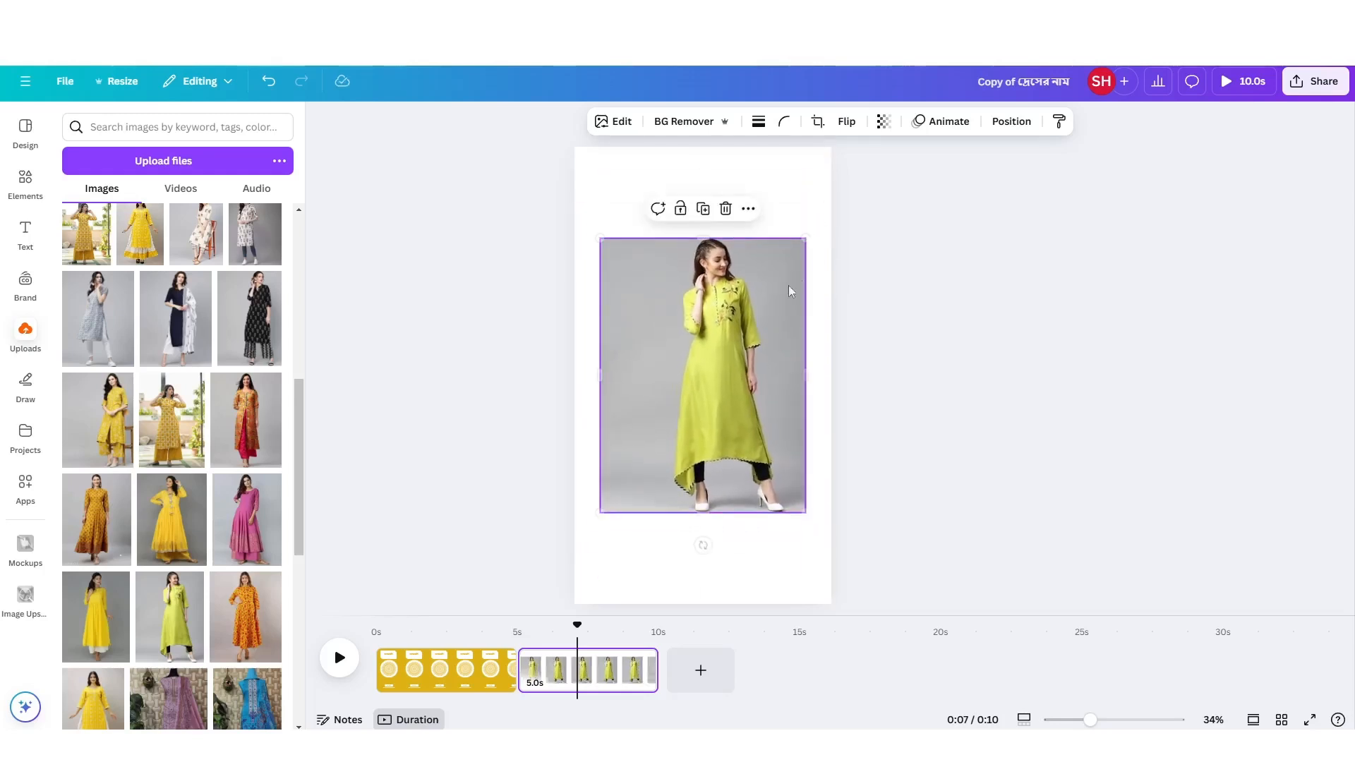
left_click_drag(757, 368, 757, 357)
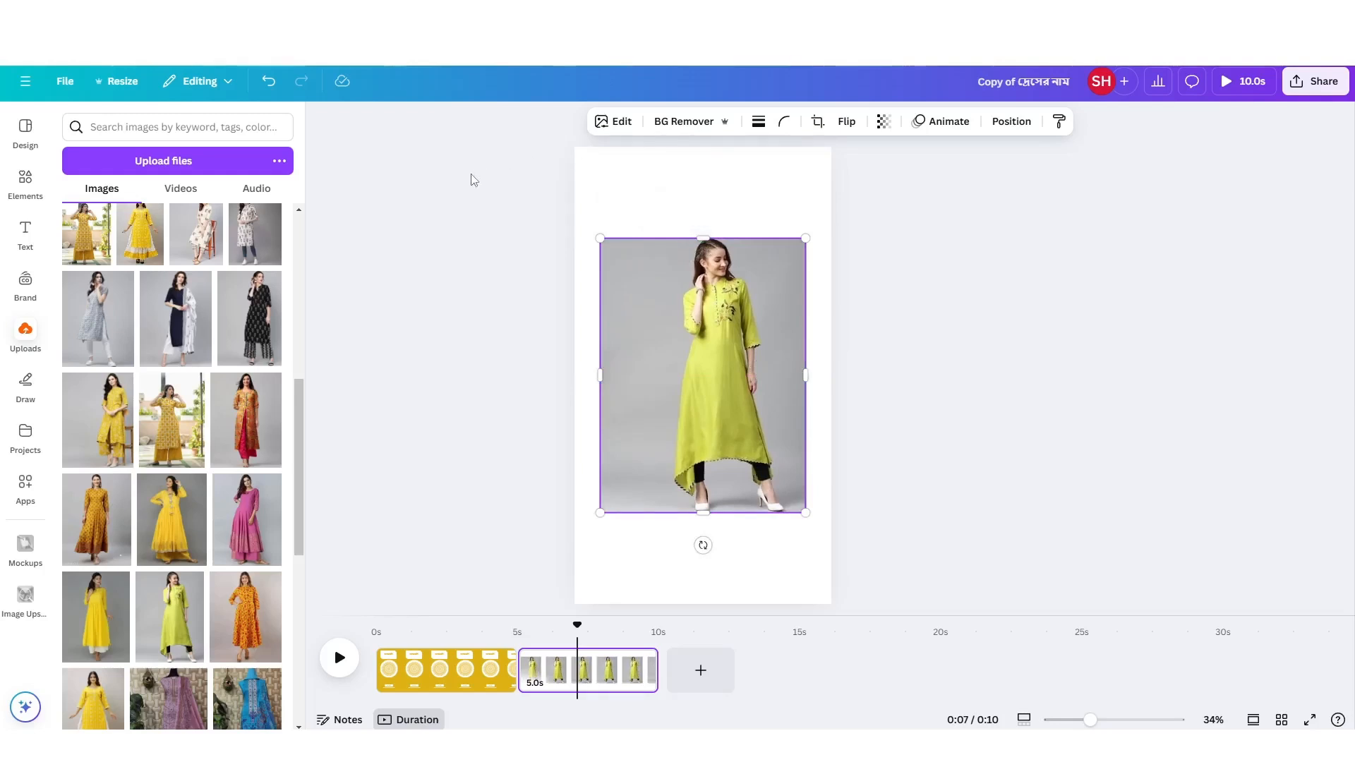
Show the rulers to align horizontal guides with the photo's top and bottom edges, and shift the photo slightly left.
key("shift+r")
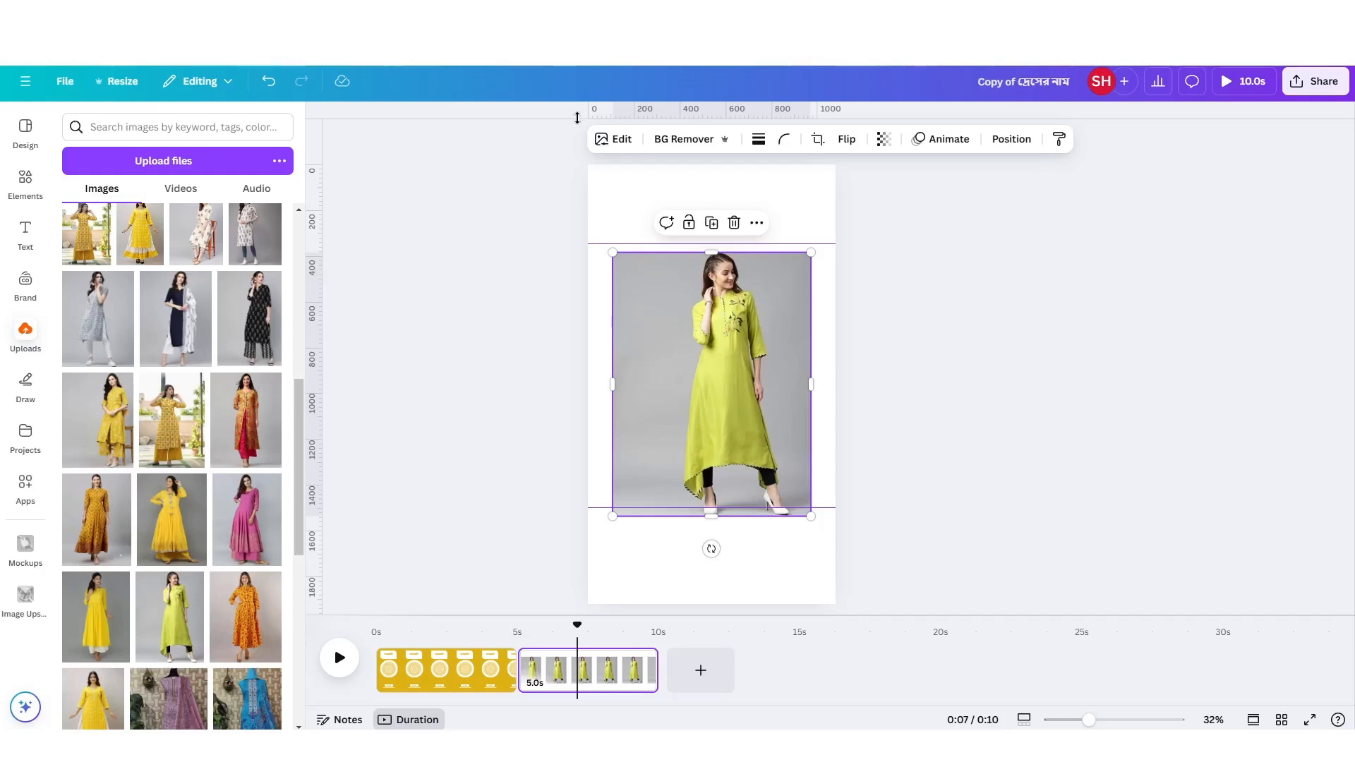
left_click_drag(577, 117, 550, 105)
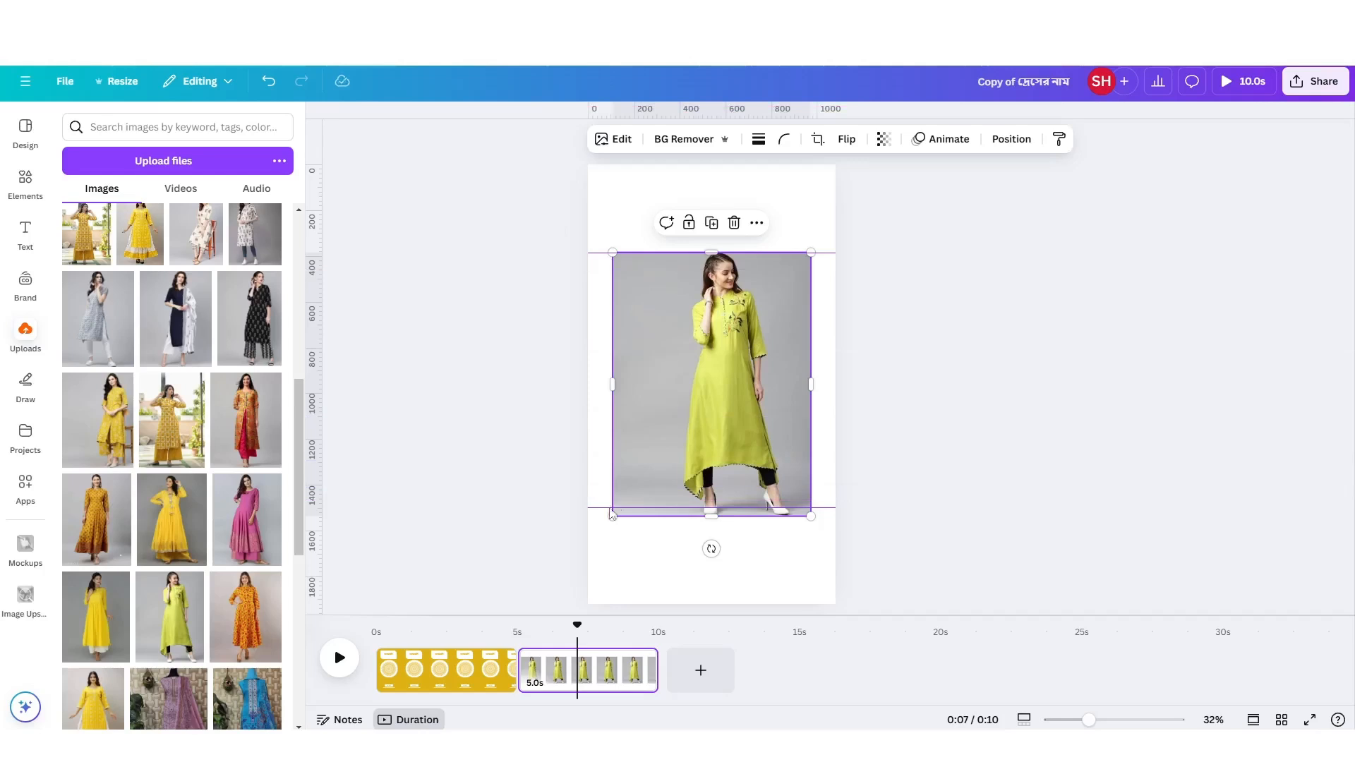
left_click_drag(611, 513, 593, 516)
left_click_drag(770, 372, 761, 378)
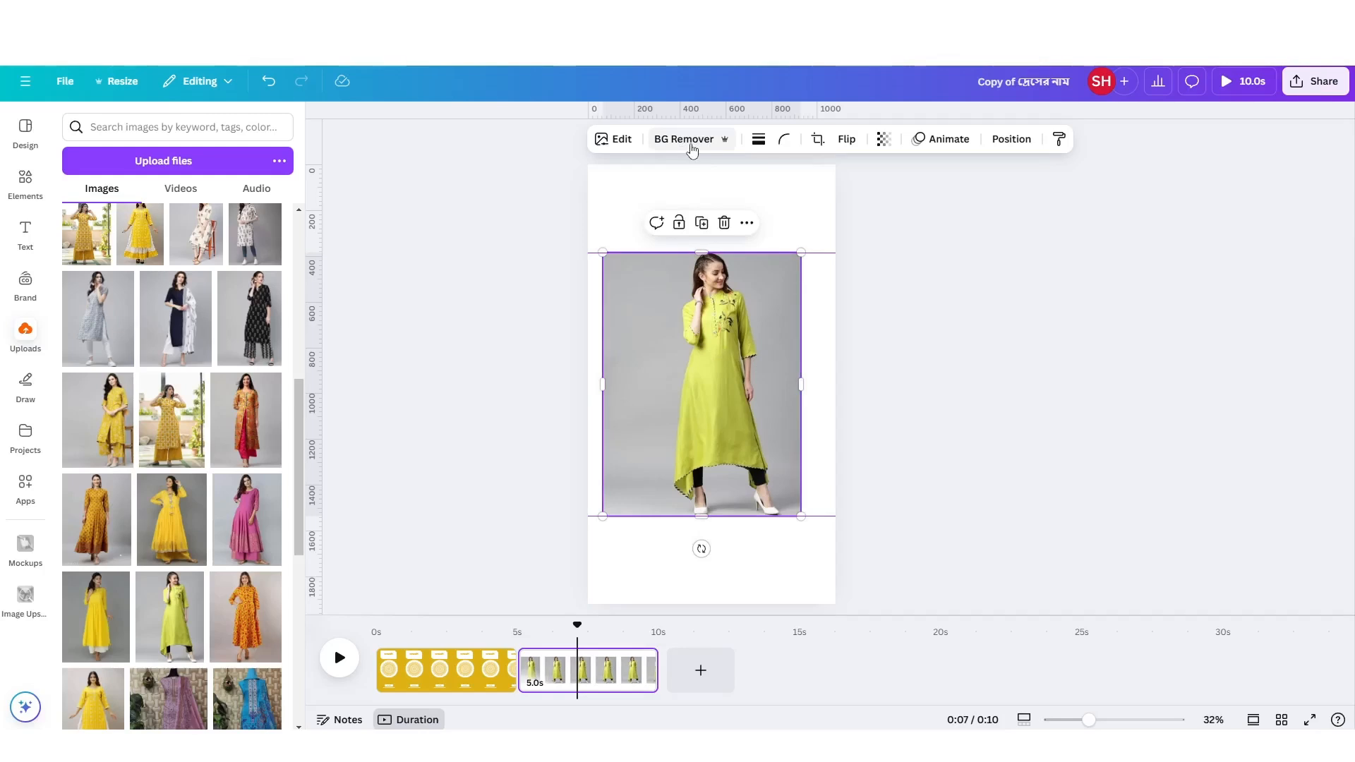
Remove the photo's background and crop its empty sides close to the woman.
left_click(696, 138)
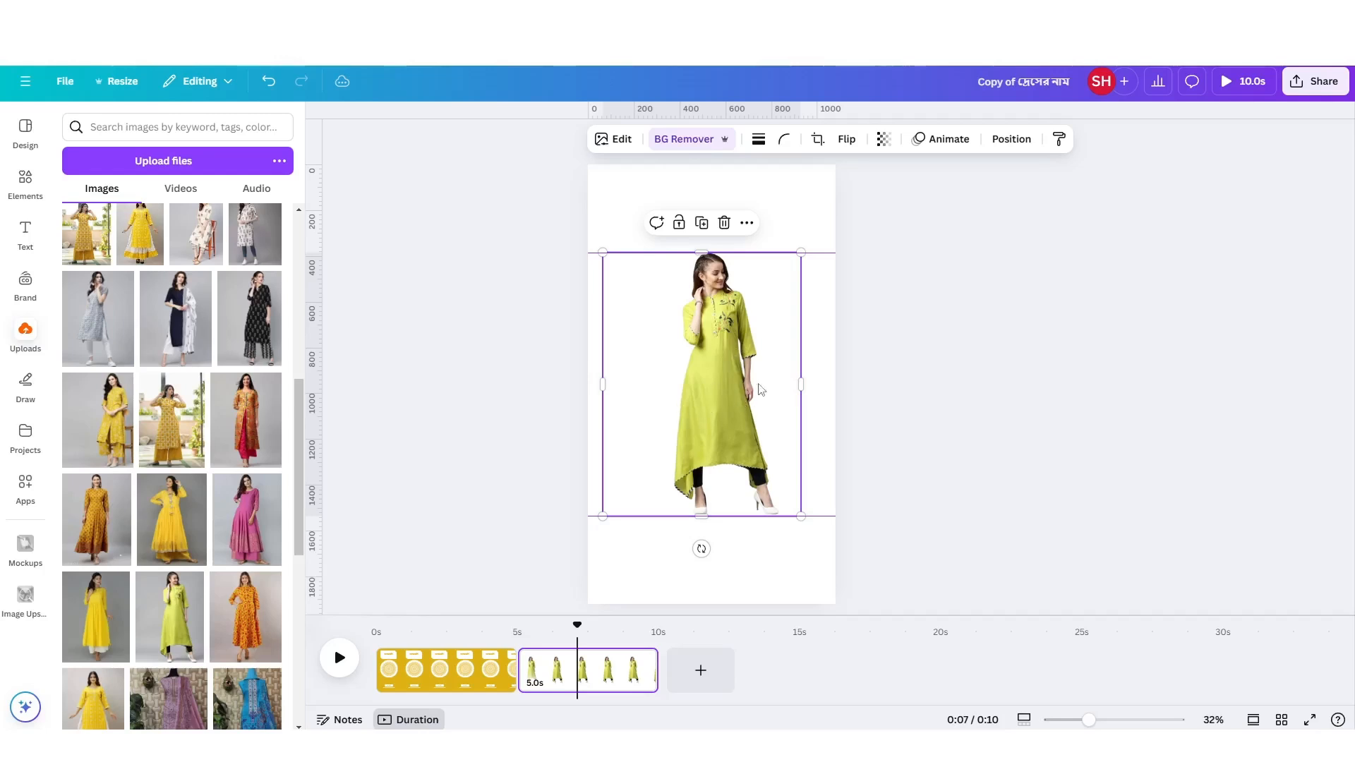
left_click_drag(603, 385, 669, 391)
left_click_drag(801, 385, 785, 401)
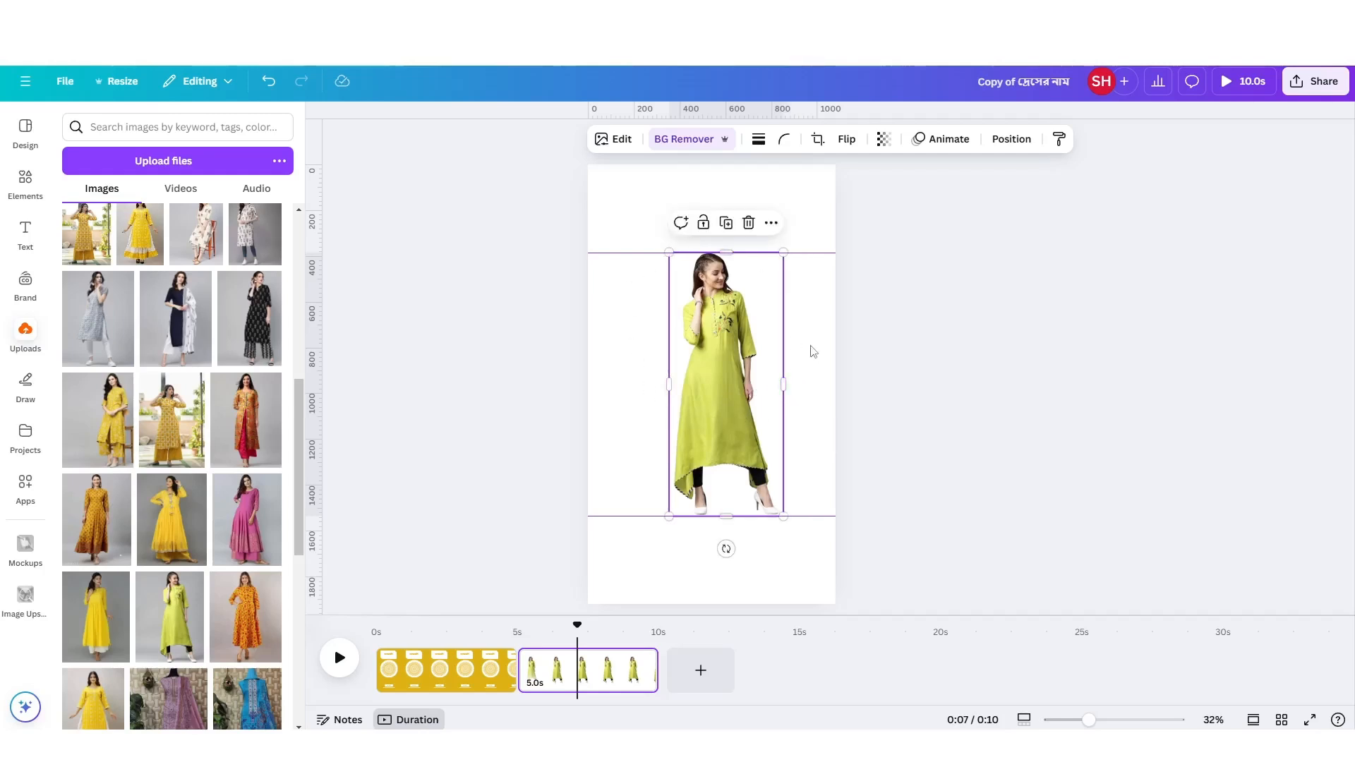
left_click(811, 350)
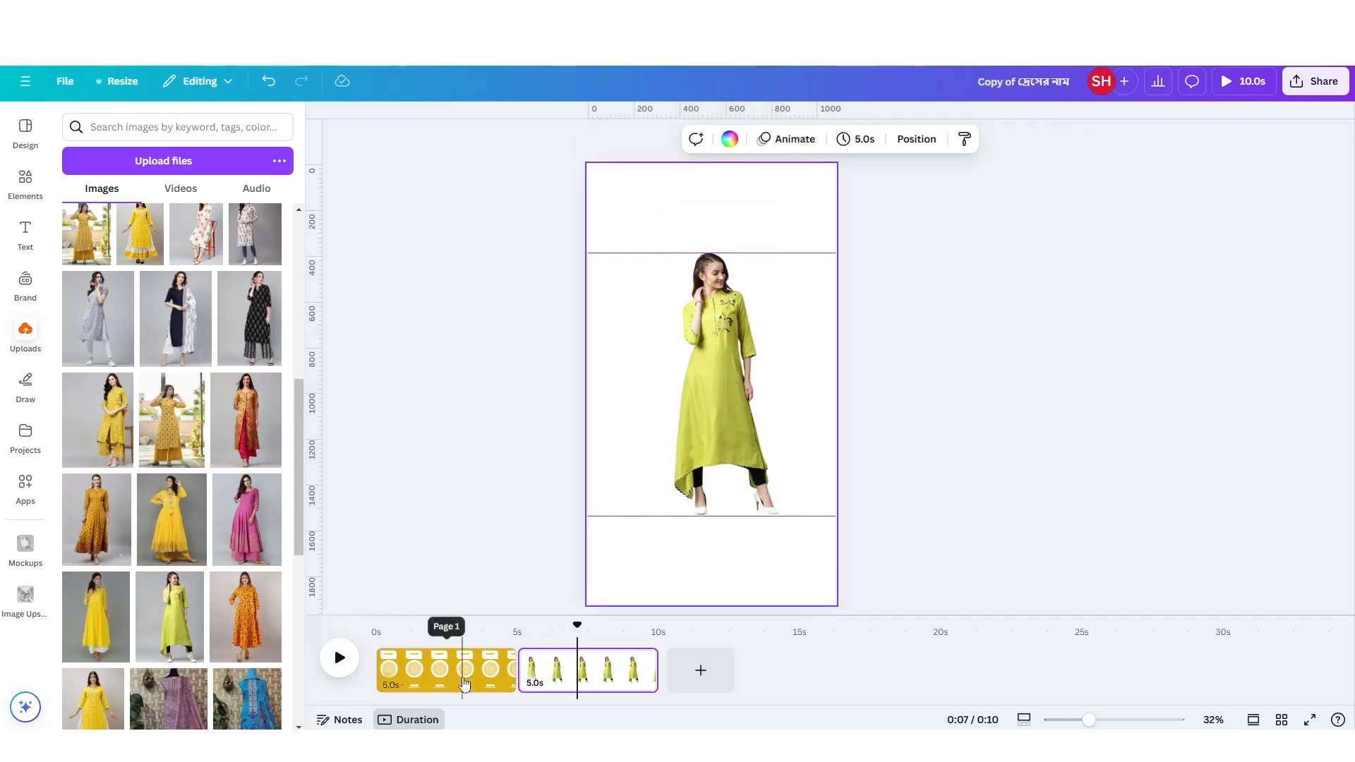
Set the second page's background to the lime colour #E8ED75 sampled from the woman's dress.
left_click(462, 670)
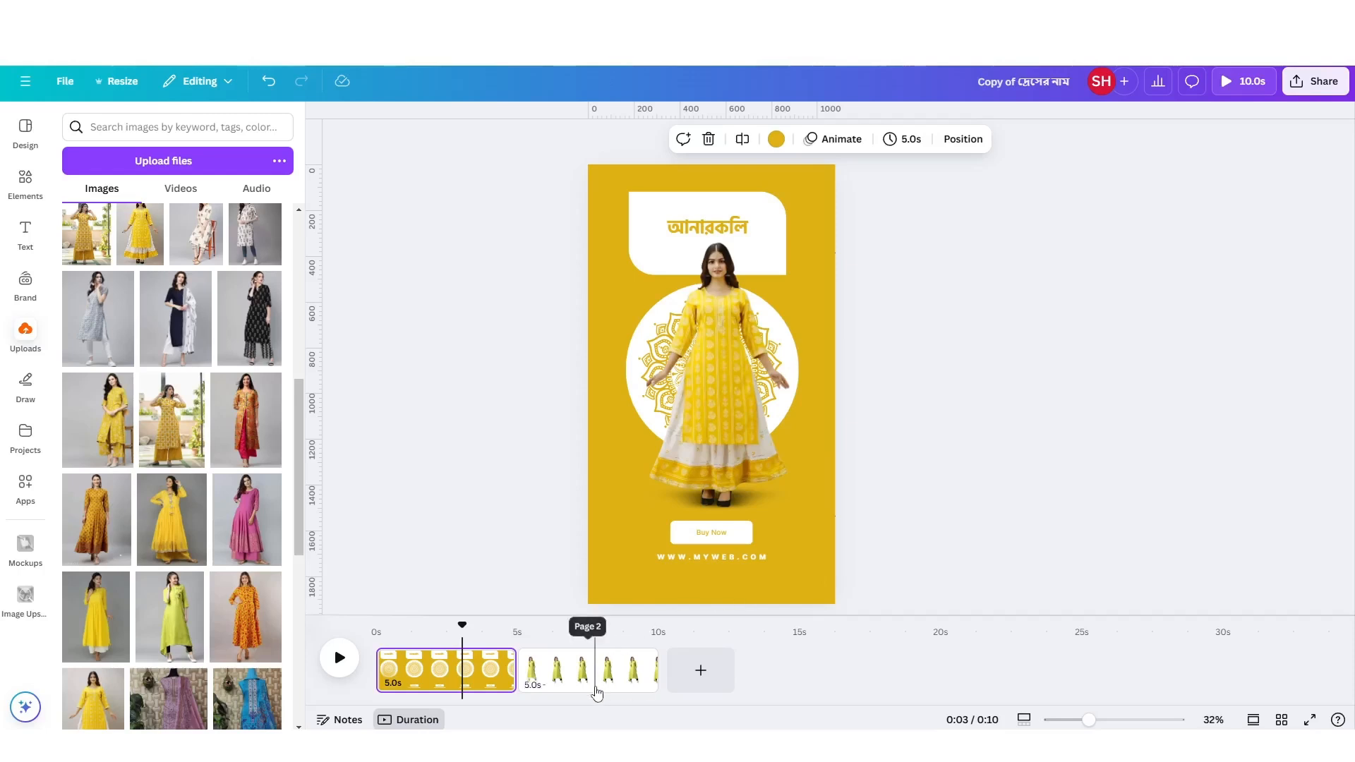
left_click(596, 691)
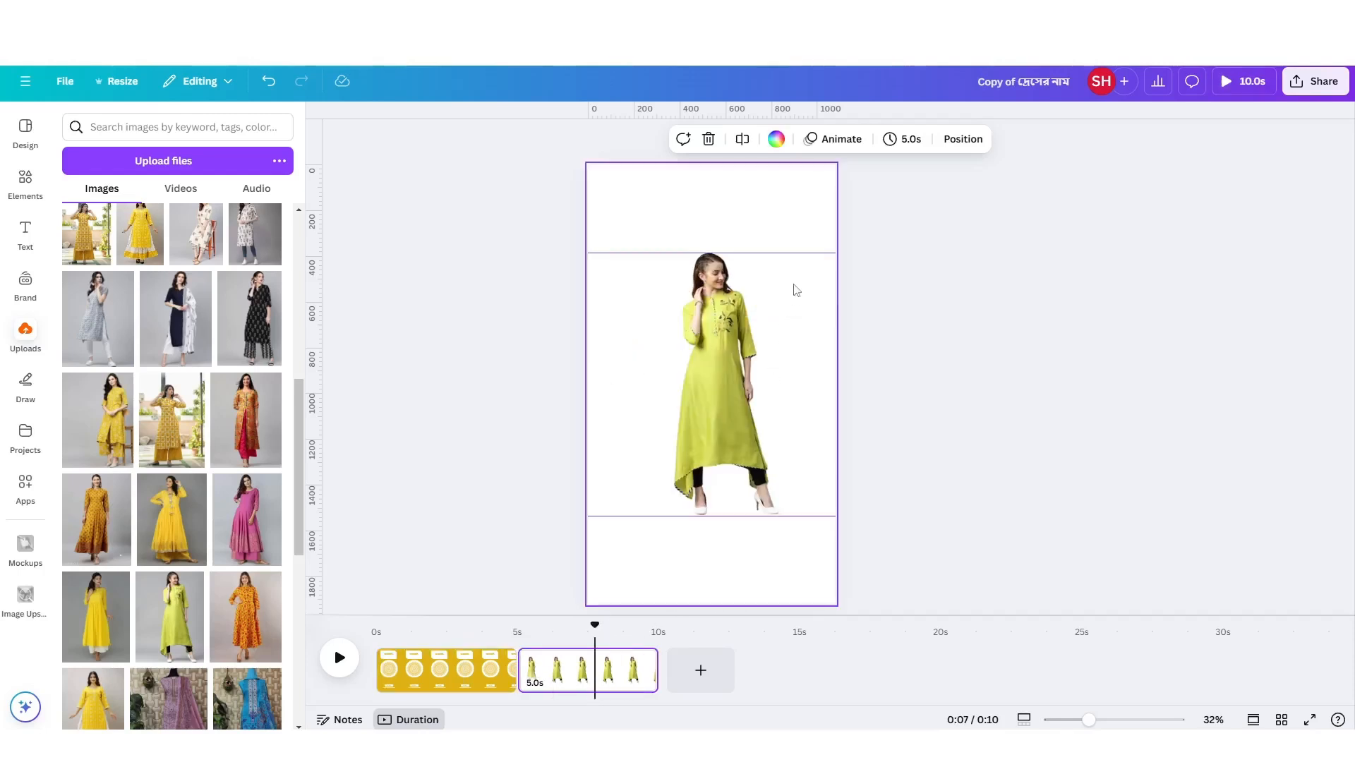
left_click(637, 199)
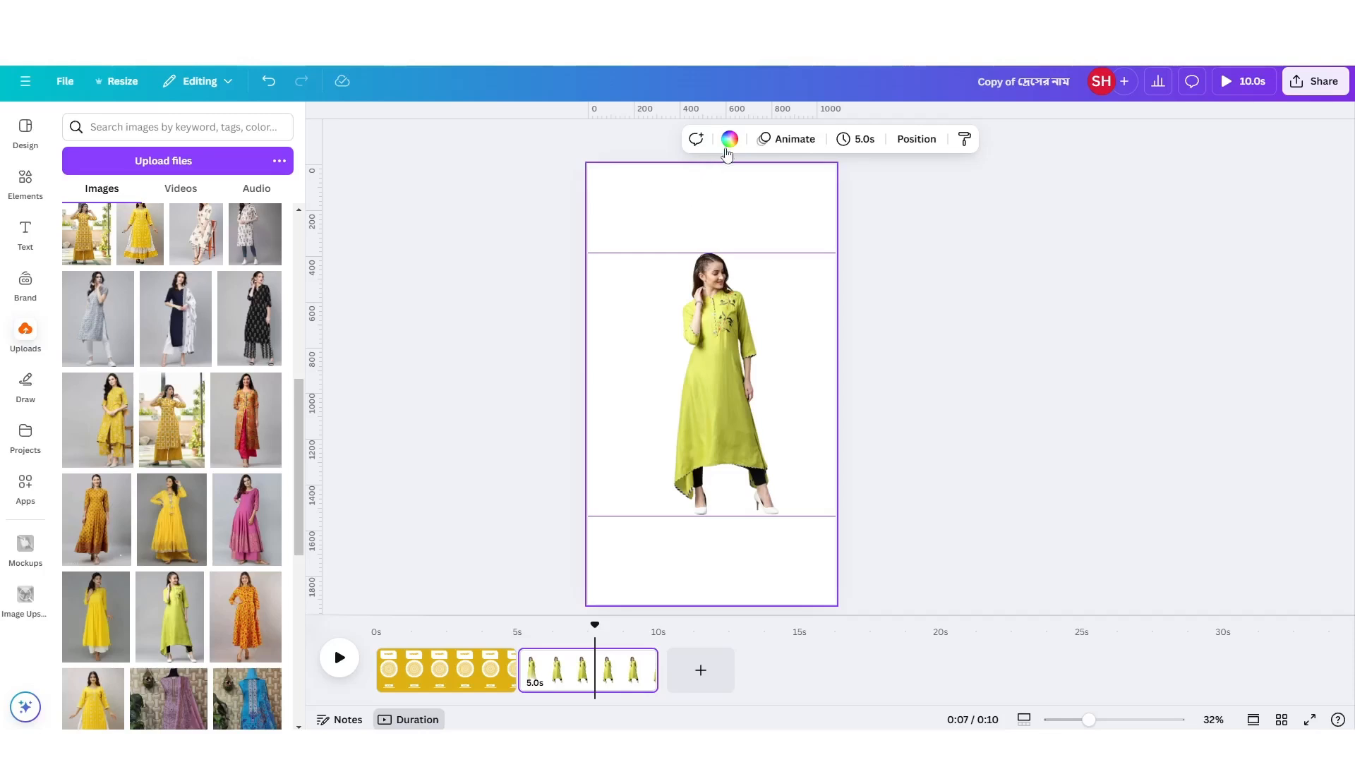
left_click(729, 139)
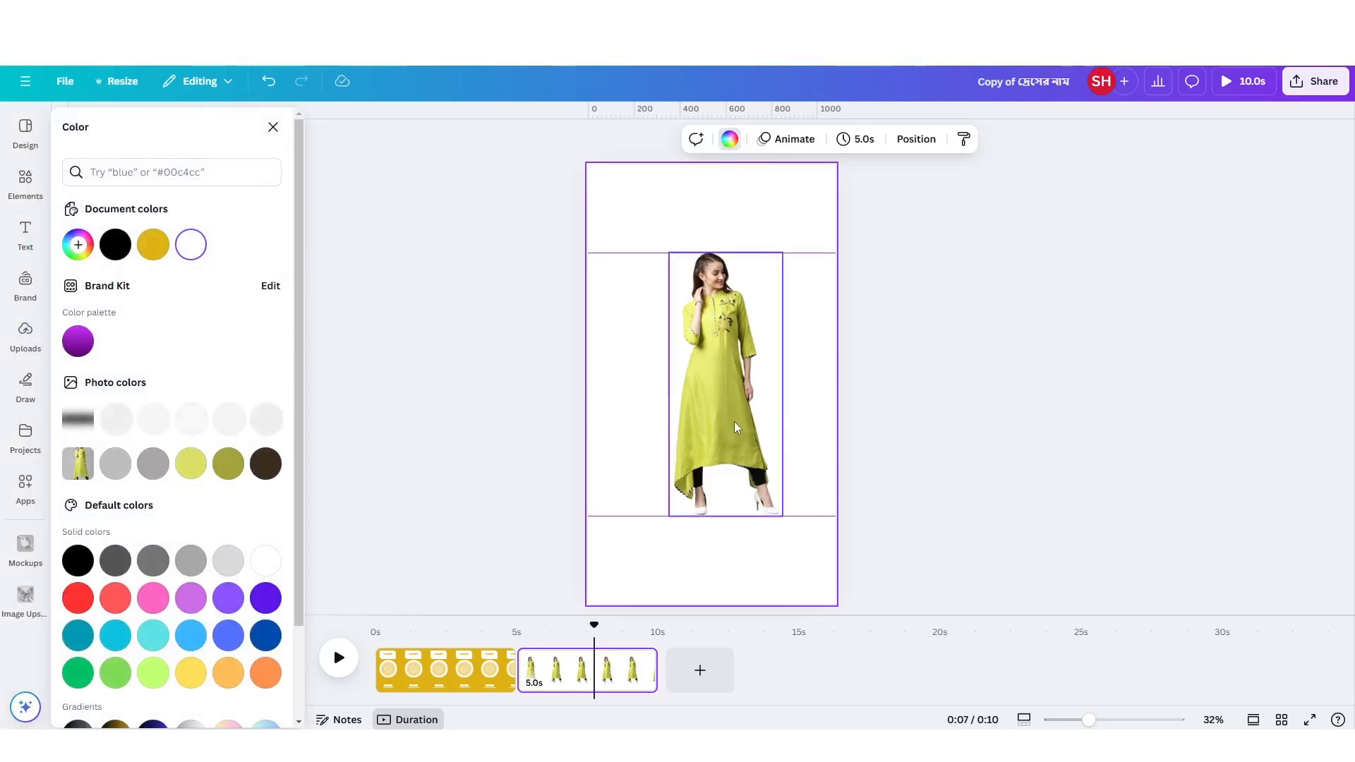
left_click(77, 244)
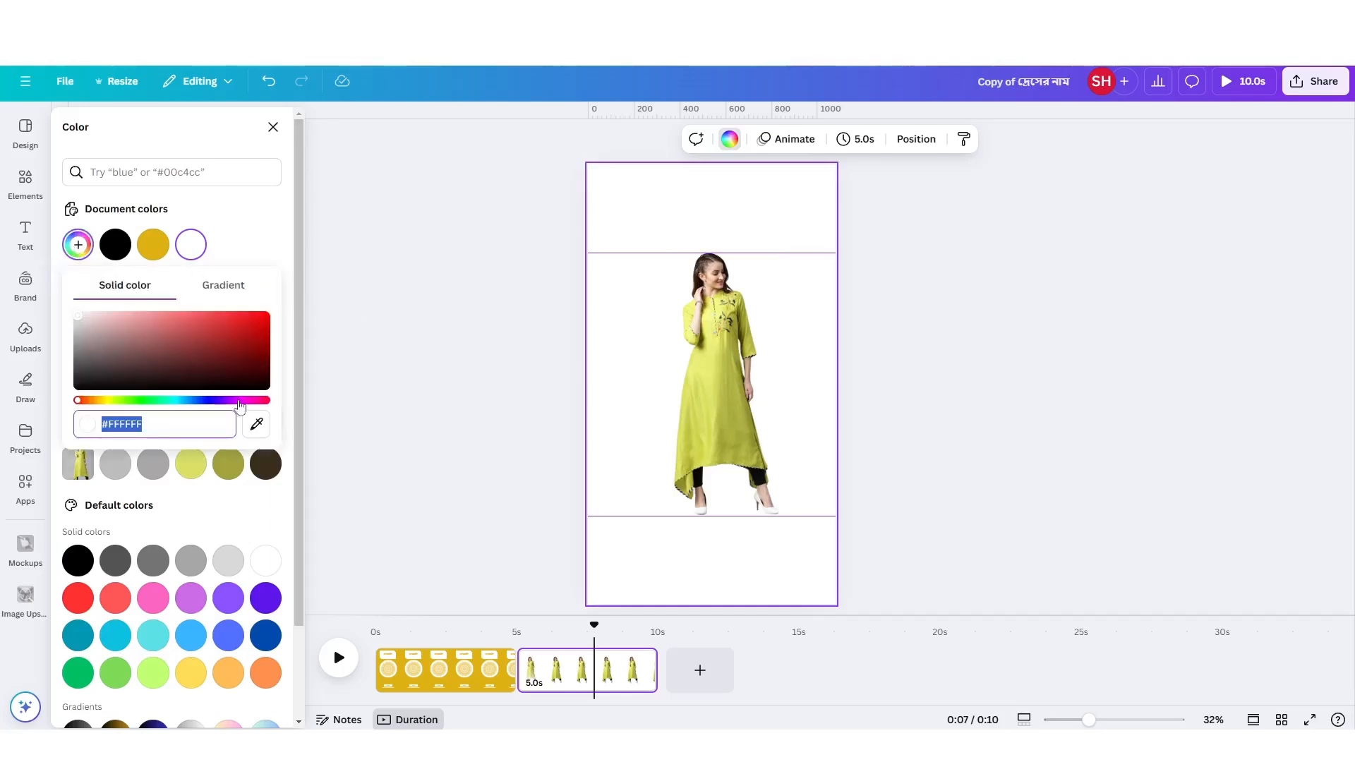
left_click(256, 423)
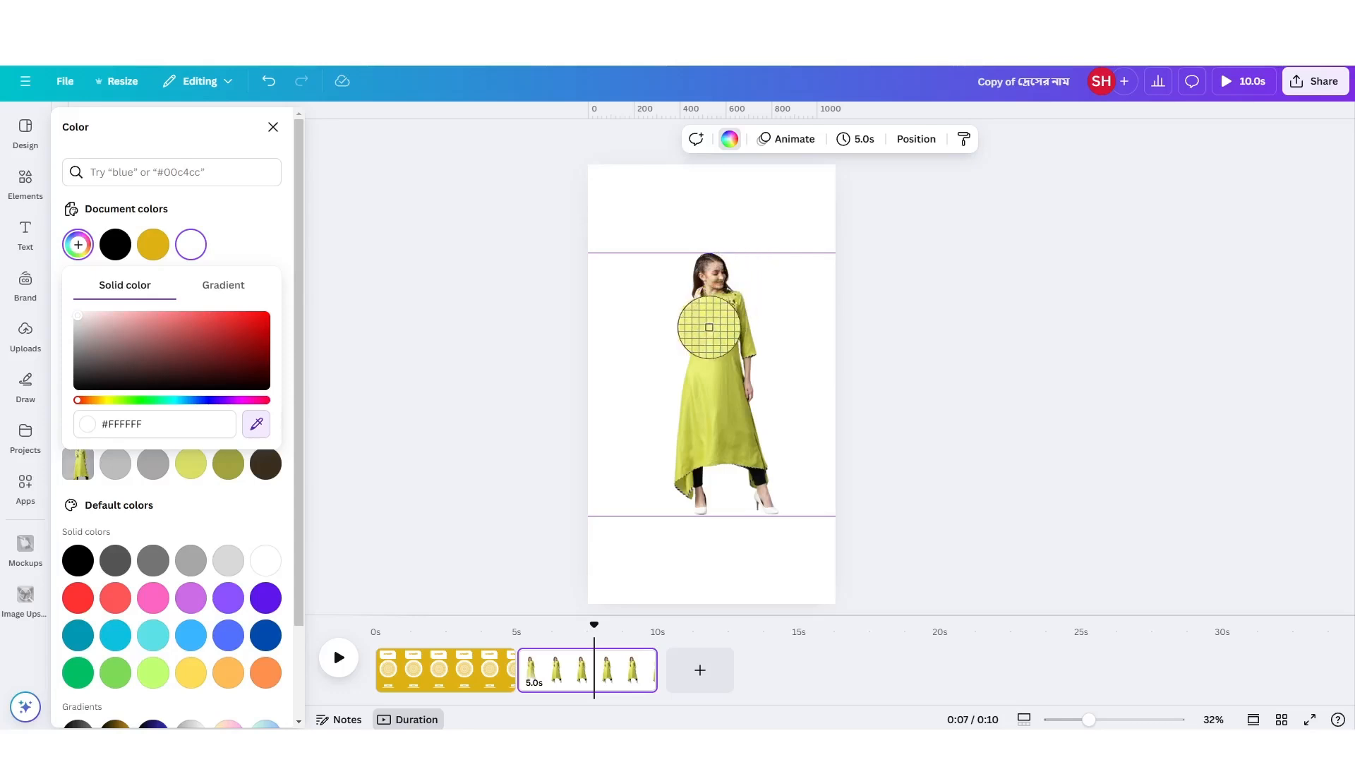
left_click(705, 367)
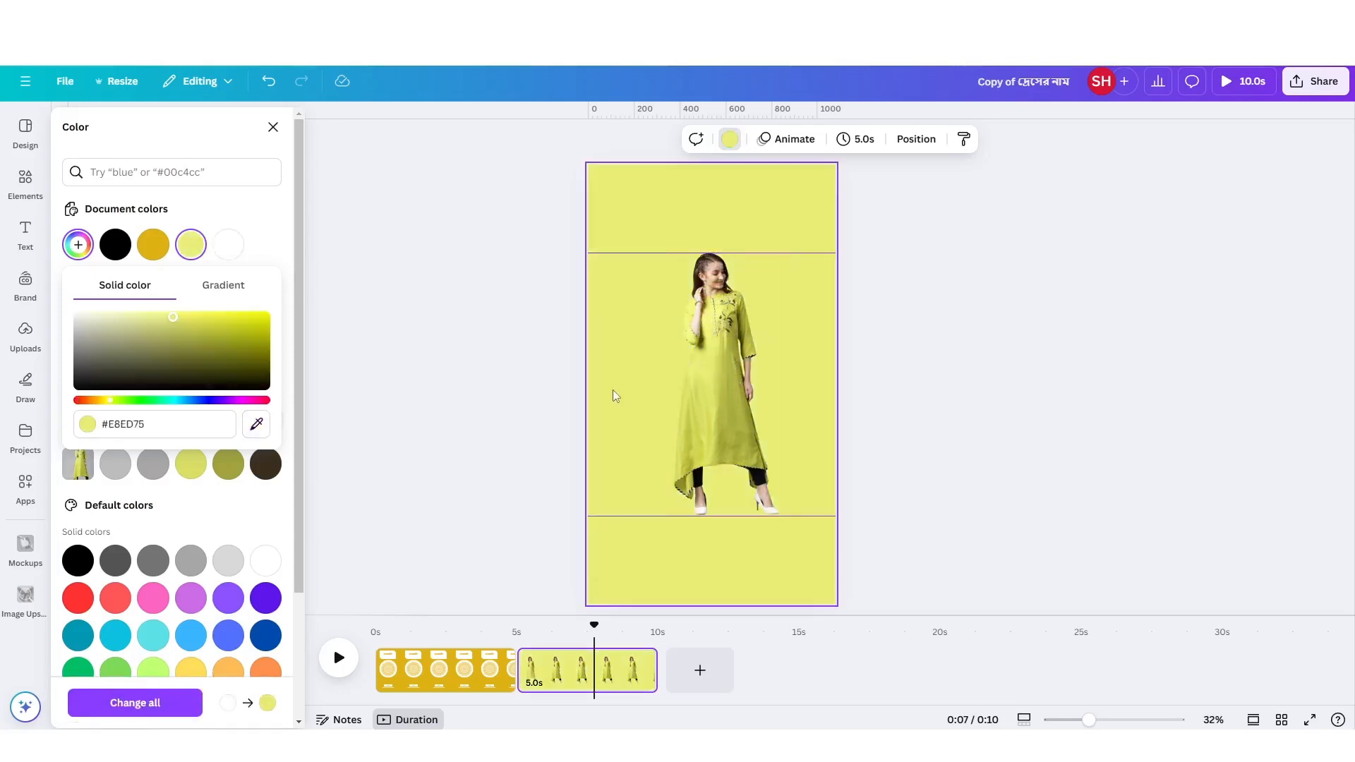
Lighten the second page's background to the pale yellow #FBFFA1.
left_click(724, 140)
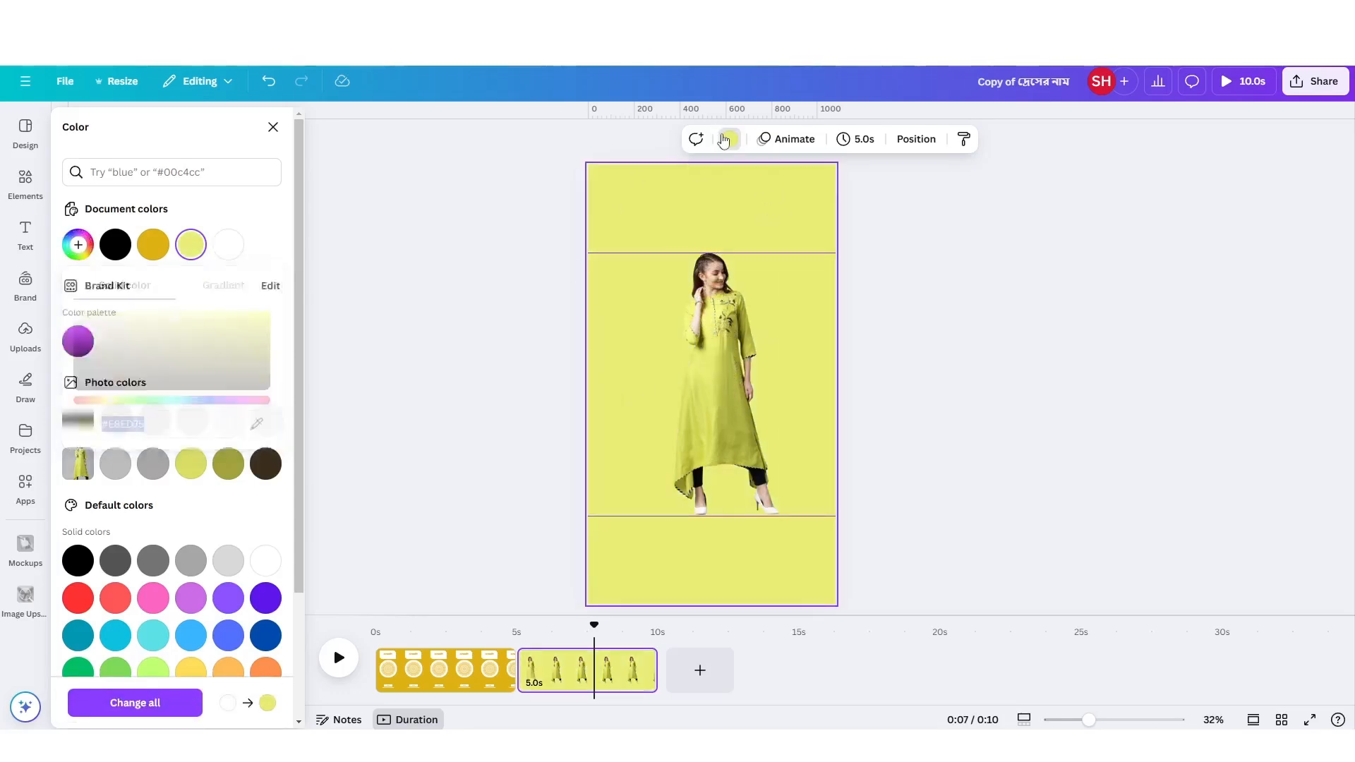
left_click(724, 141)
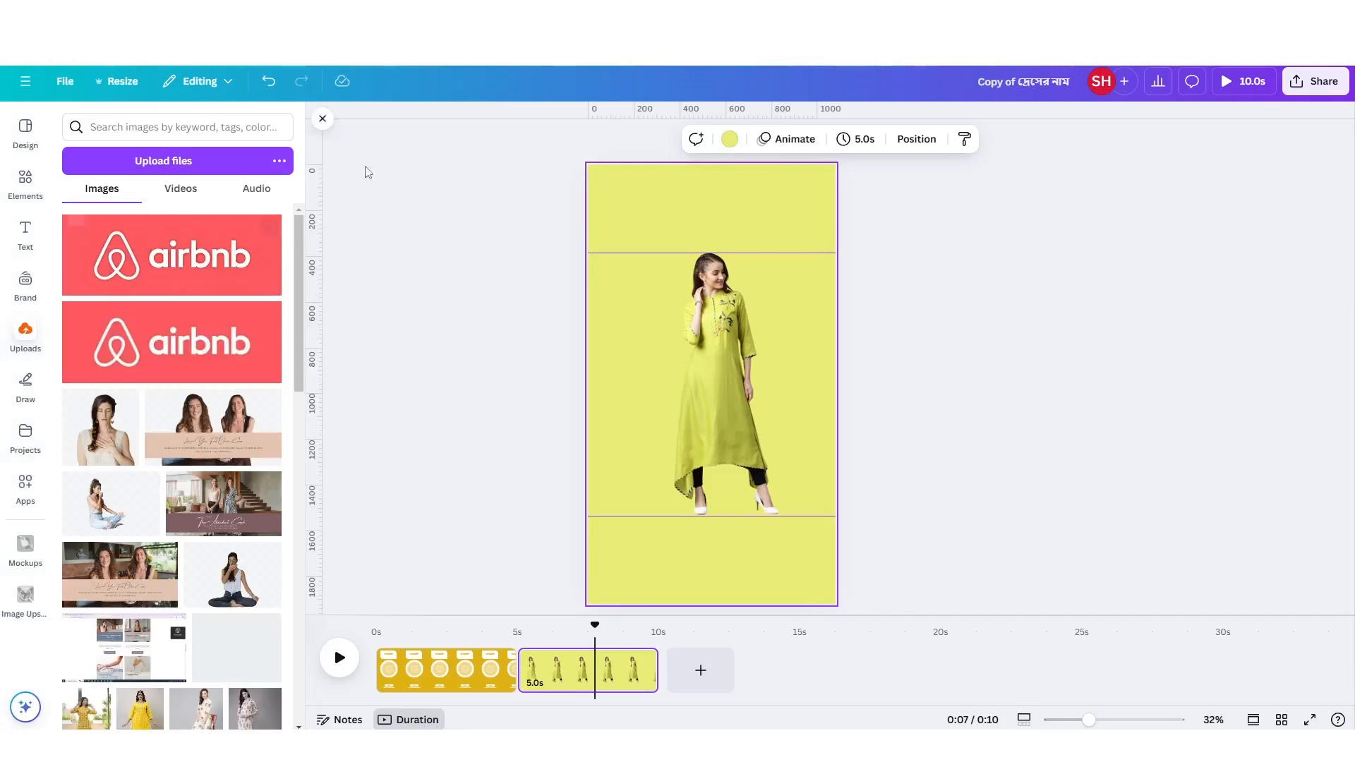
left_click(729, 139)
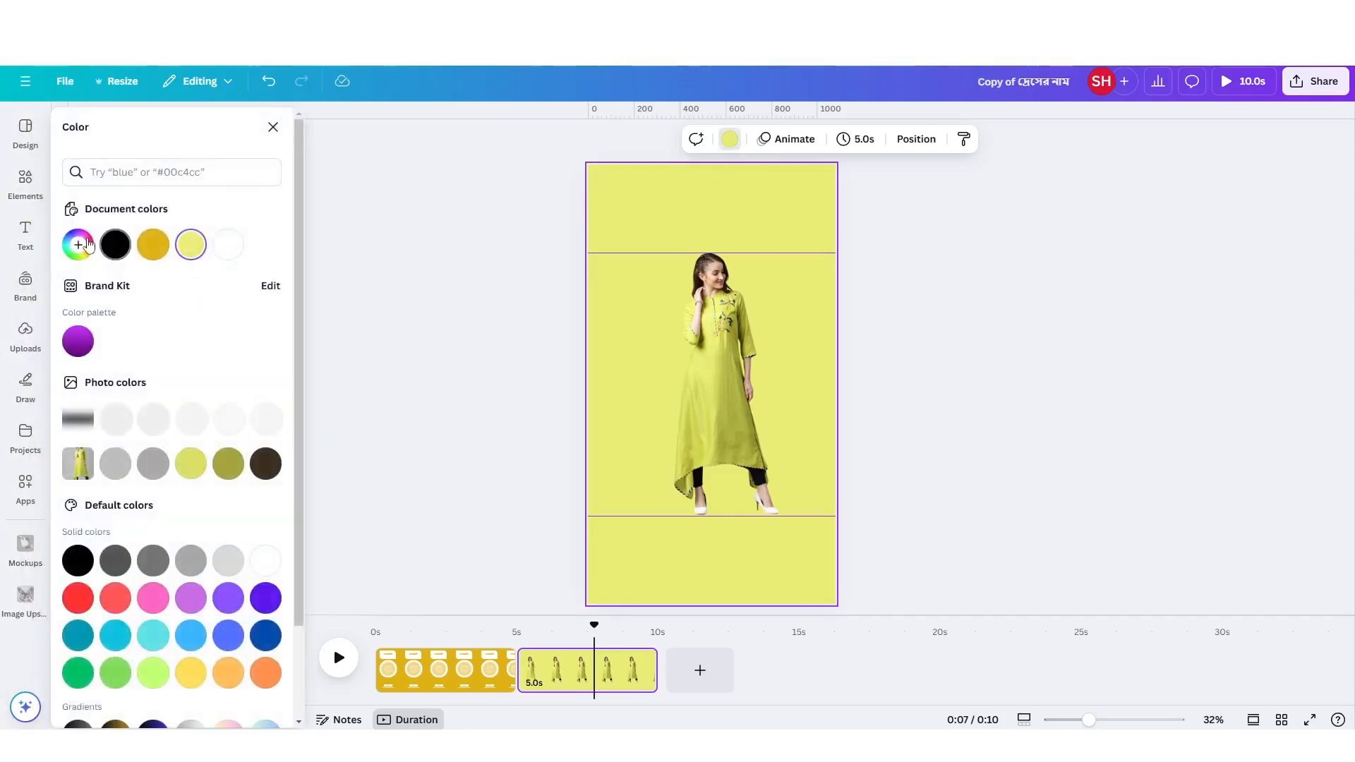
left_click(79, 245)
left_click(172, 314)
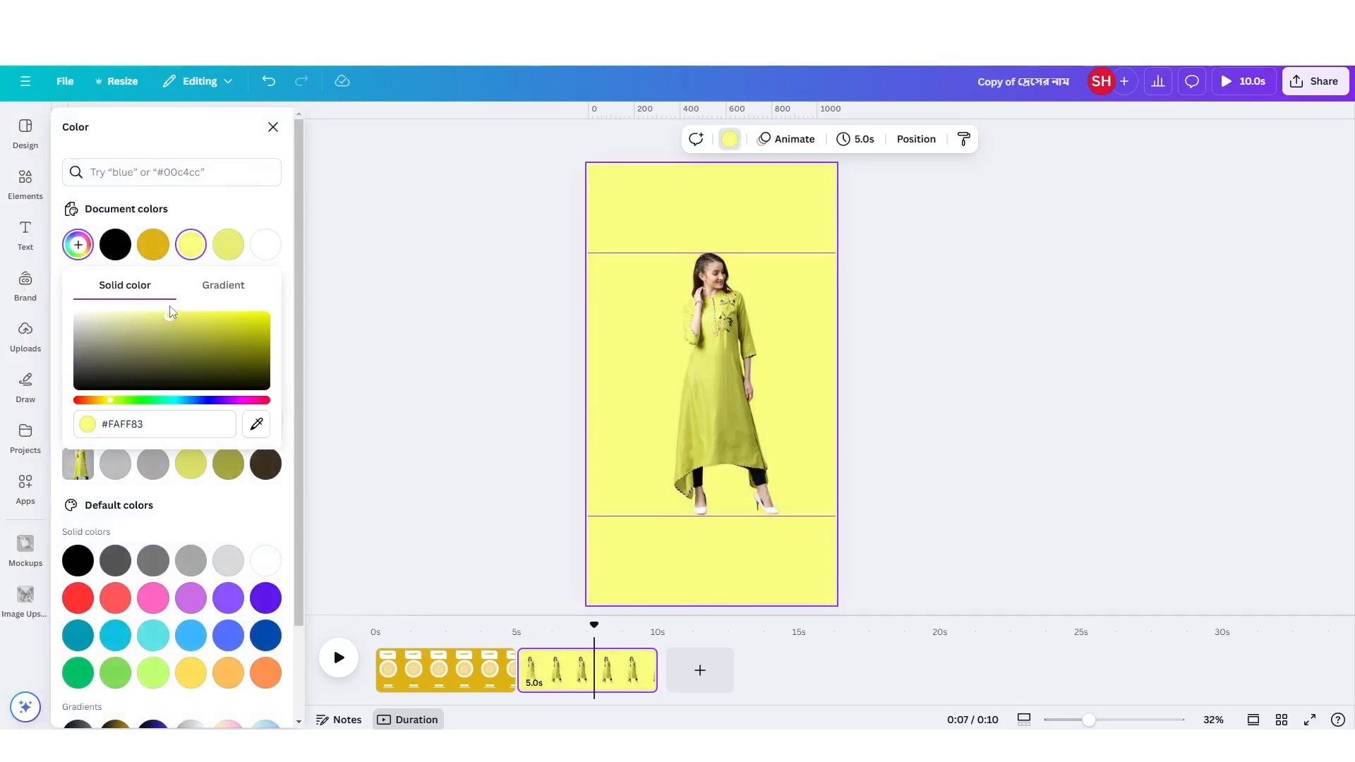
left_click_drag(172, 314, 148, 305)
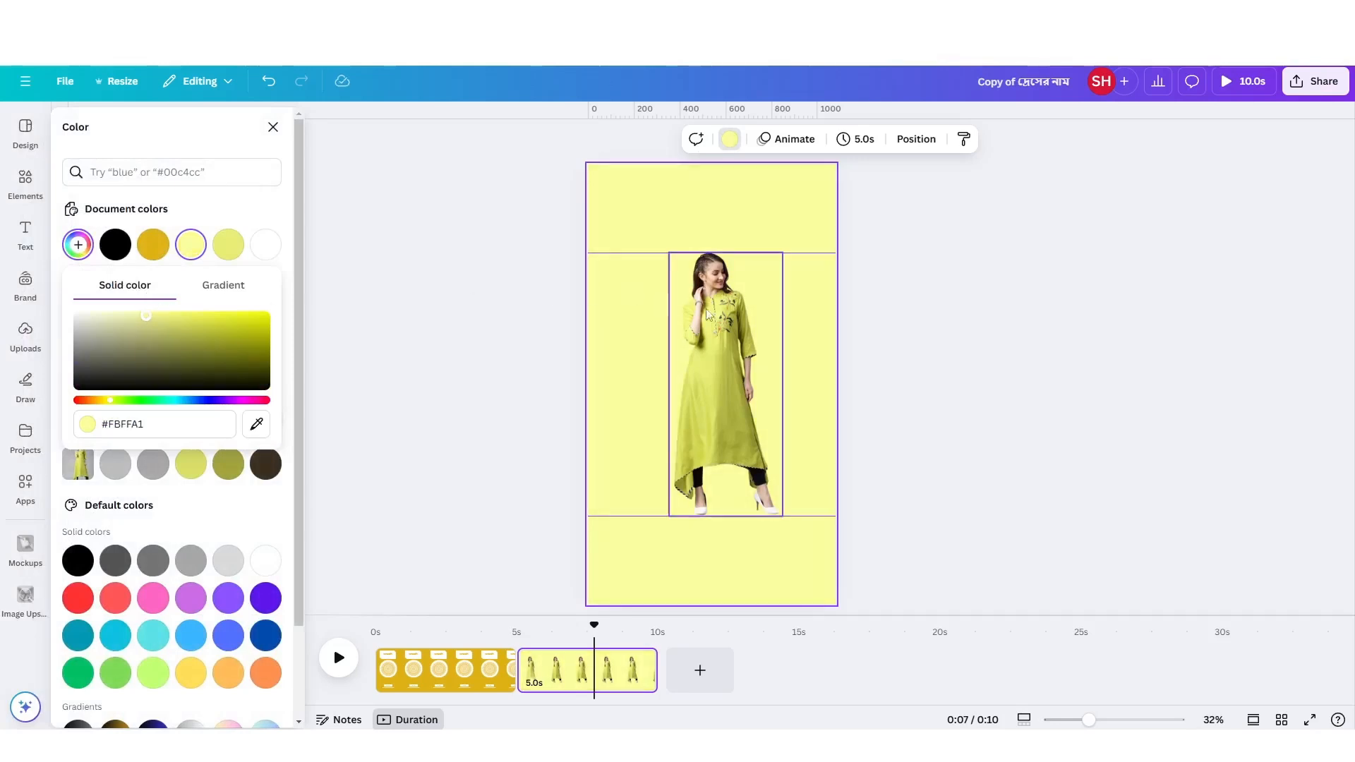
left_click(767, 319)
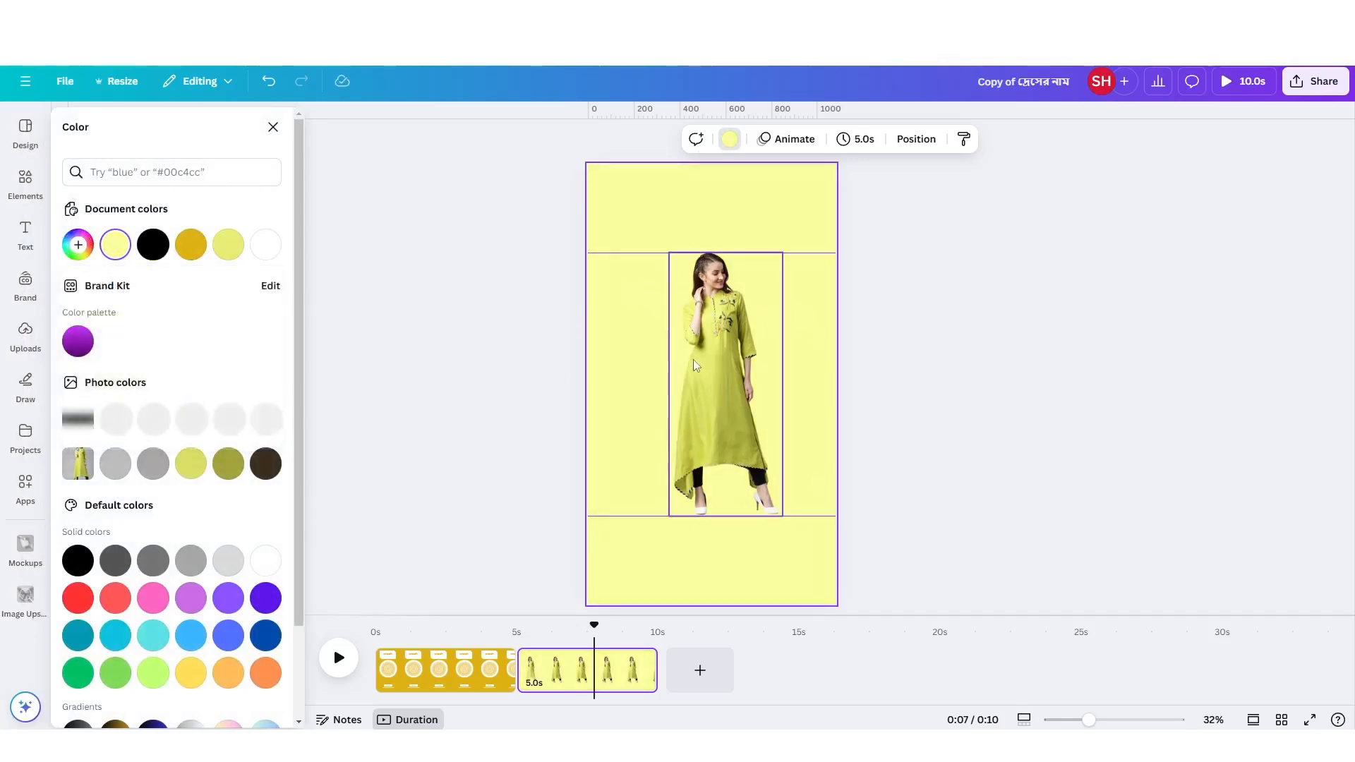
Add a circle shape to the second page and fill it with white #ffffff.
key("c")
left_click(634, 348)
left_click(717, 385)
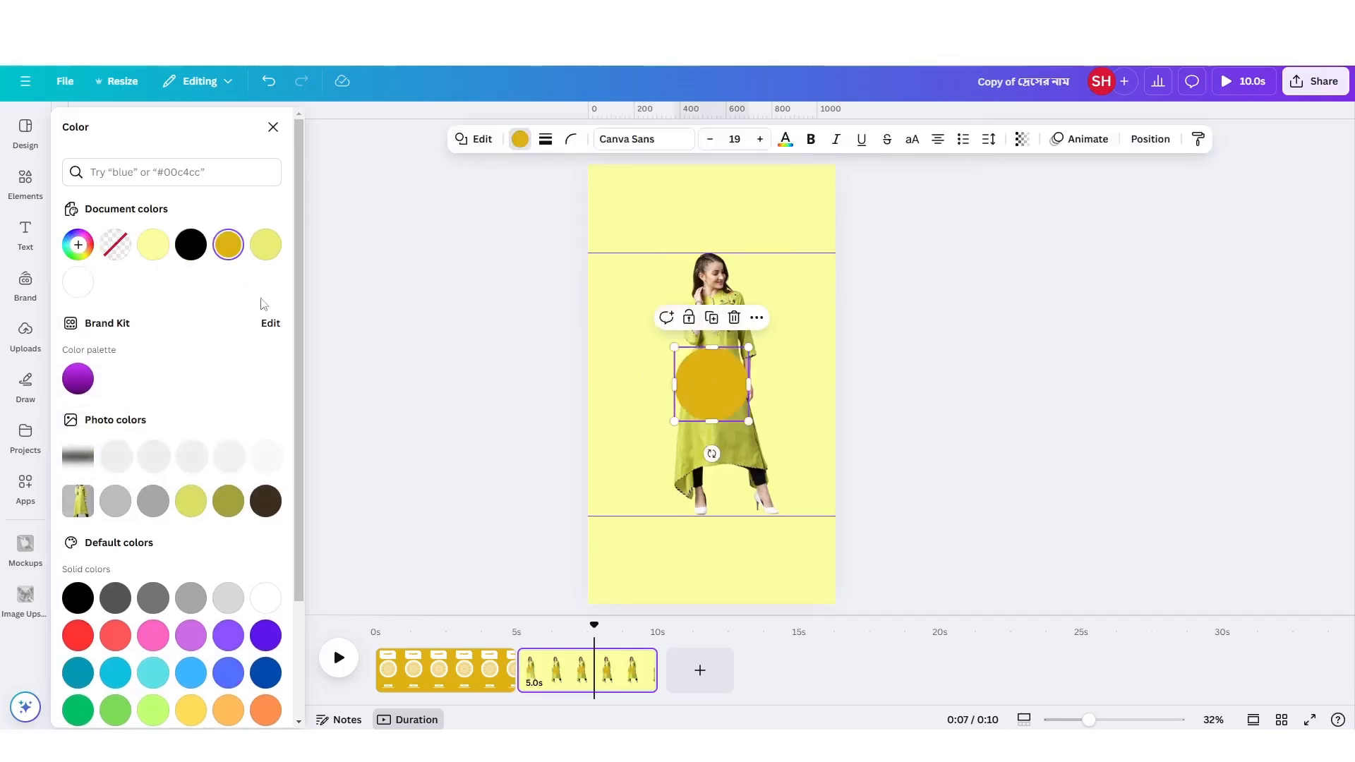
left_click(14, 188)
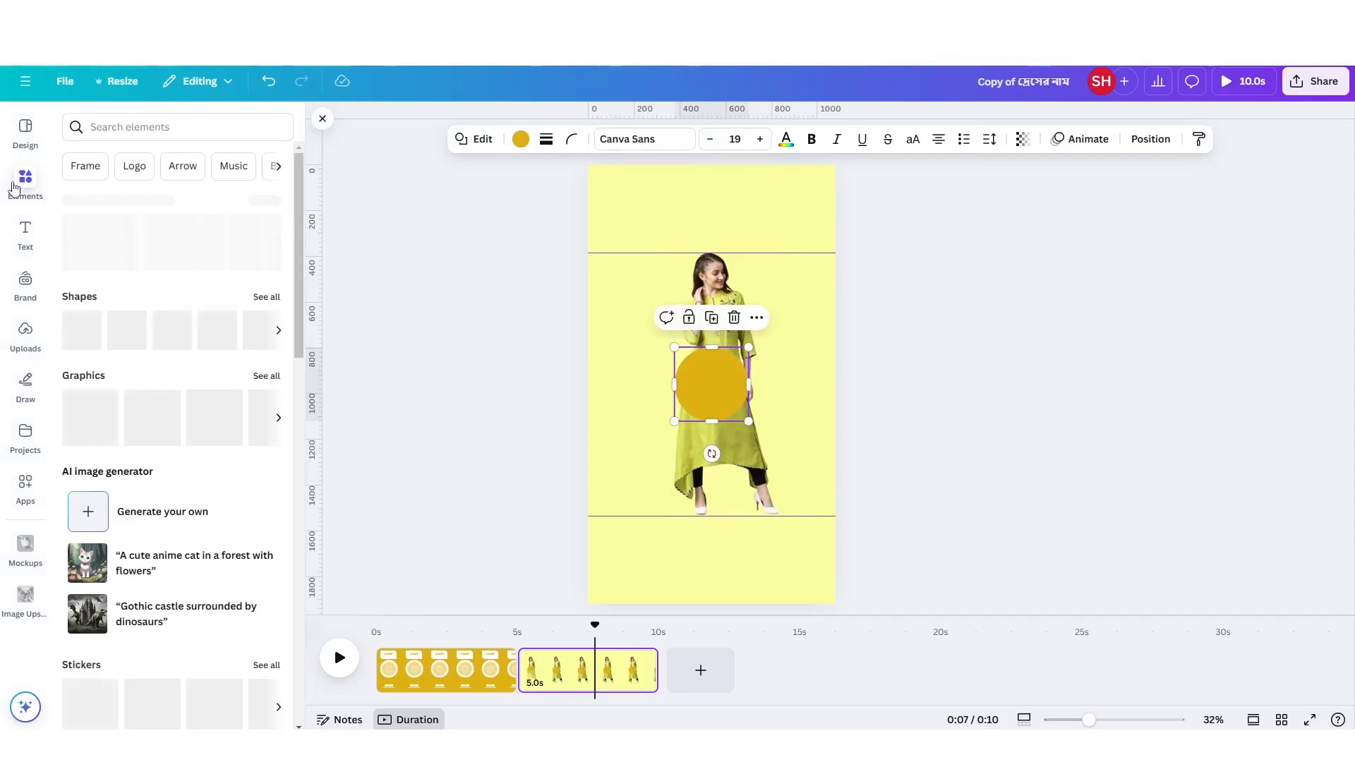
left_click(282, 307)
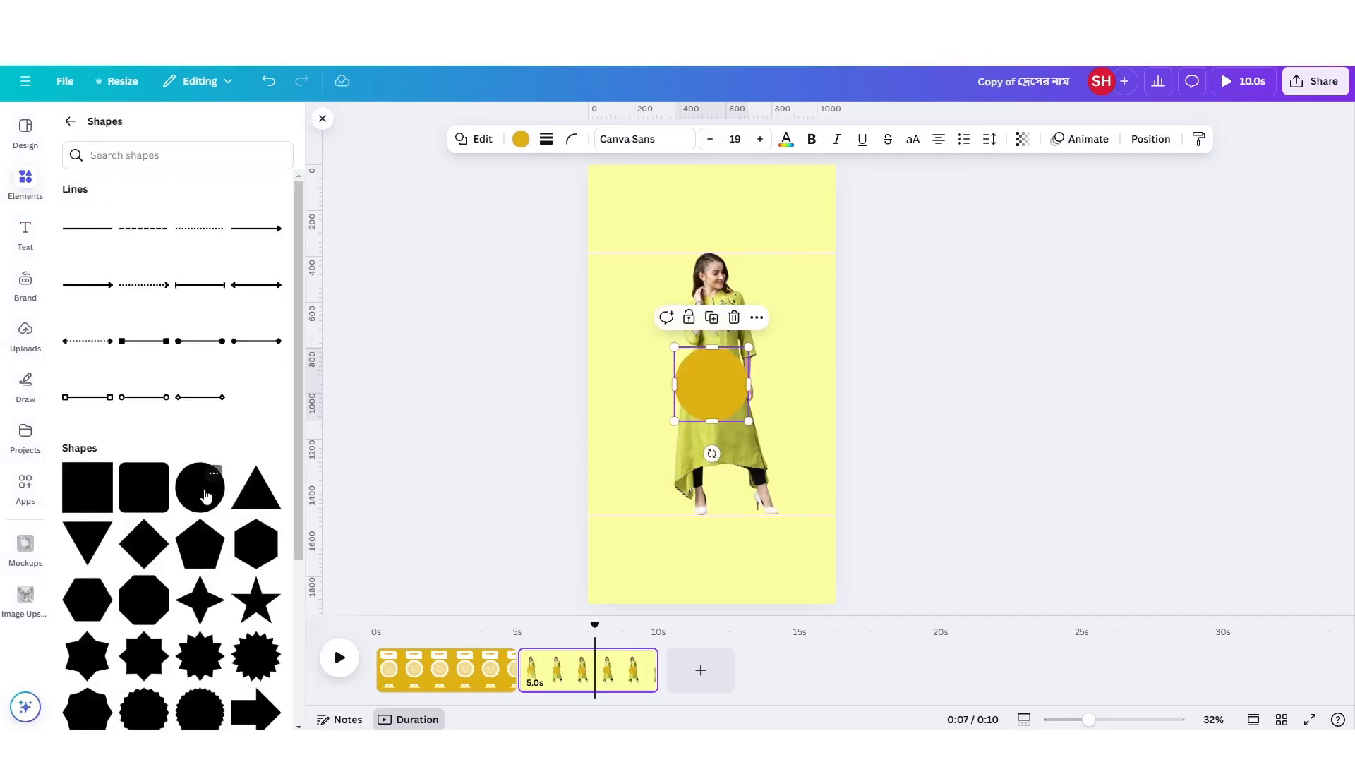
left_click(71, 122)
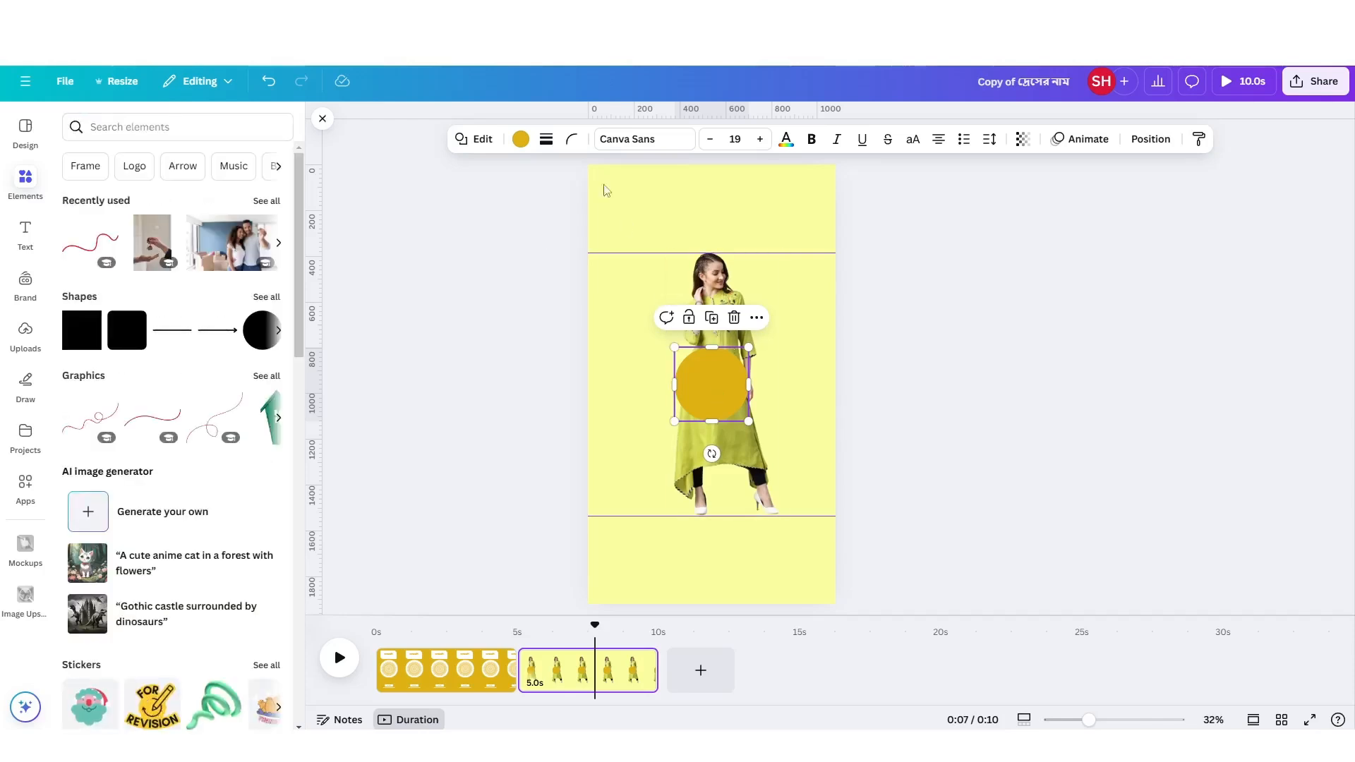
left_click(521, 139)
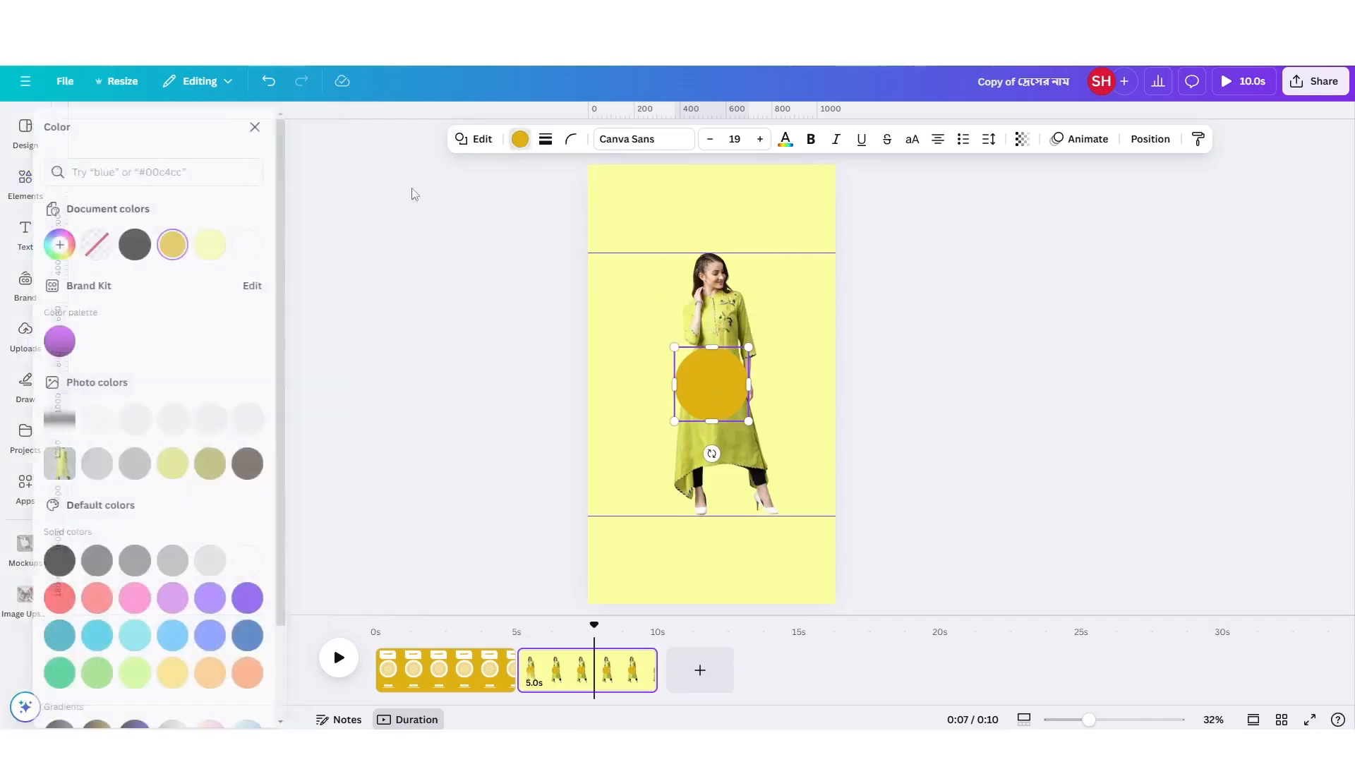
left_click(265, 245)
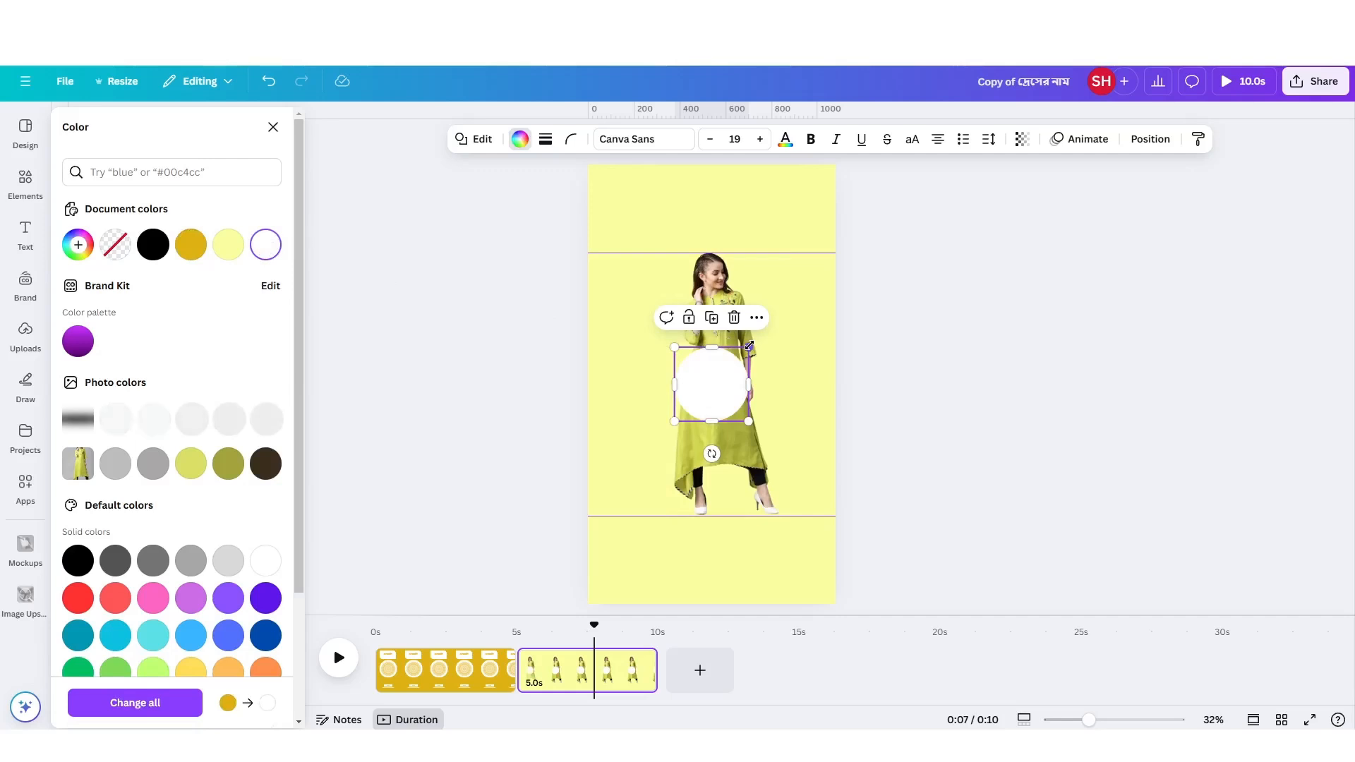
Enlarge the white circle to about 826 px wide, centre it horizontally around the woman, and send it to the back.
left_click_drag(749, 346, 809, 290)
left_click_drag(732, 408, 732, 396)
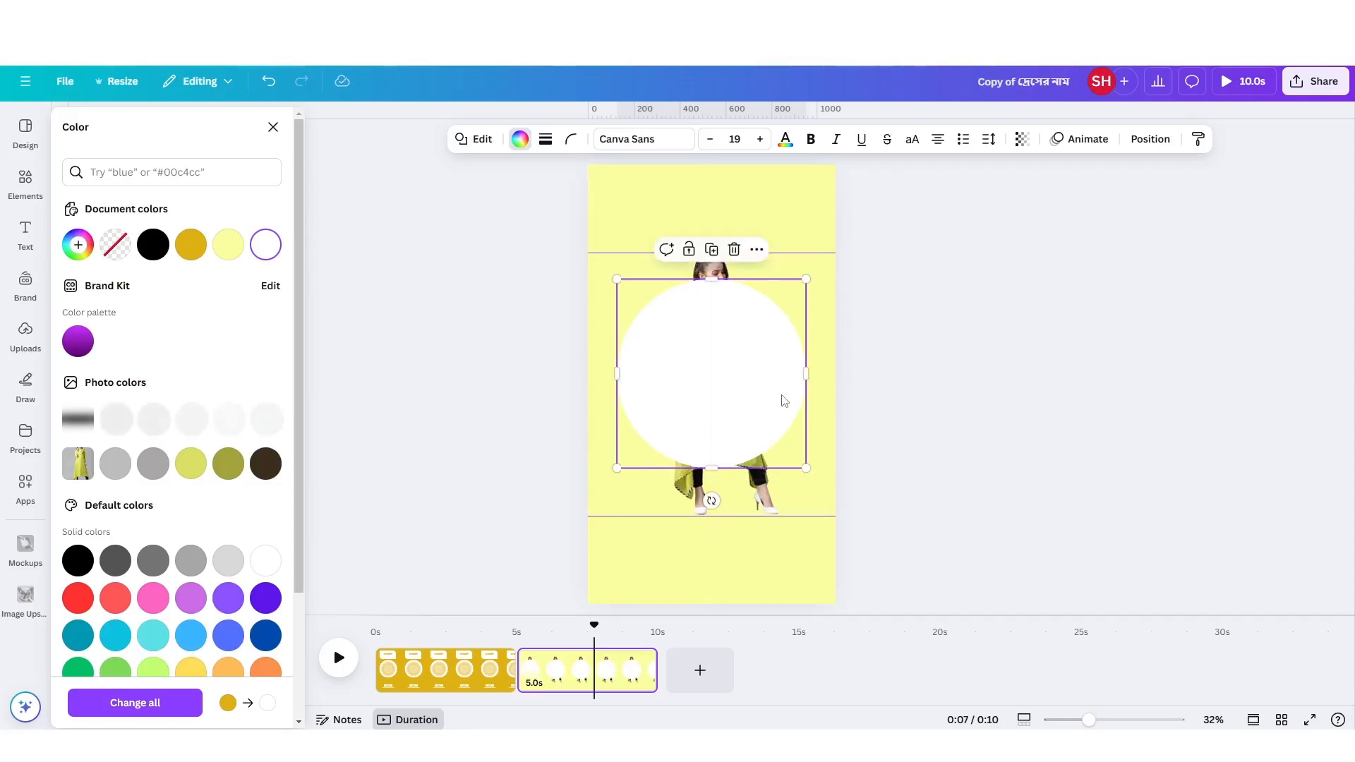
left_click(1150, 140)
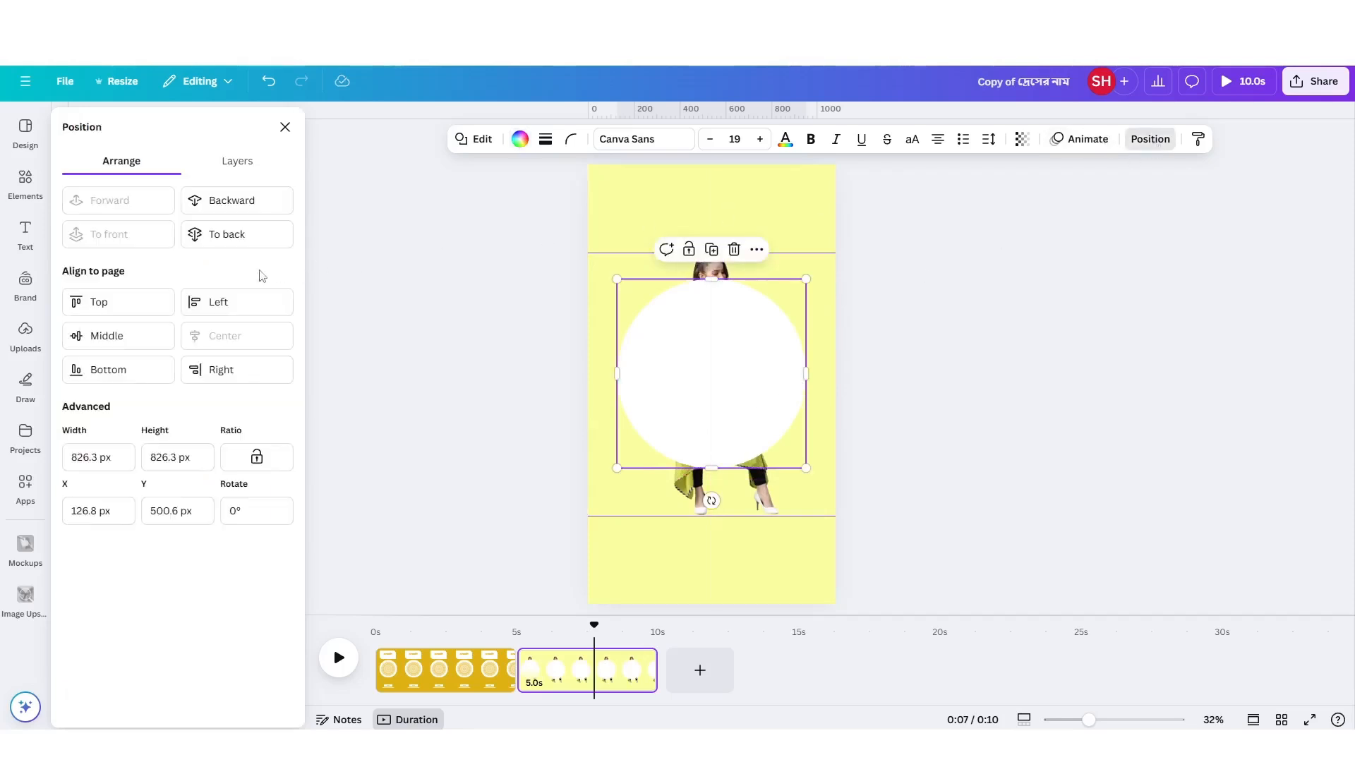
left_click(237, 235)
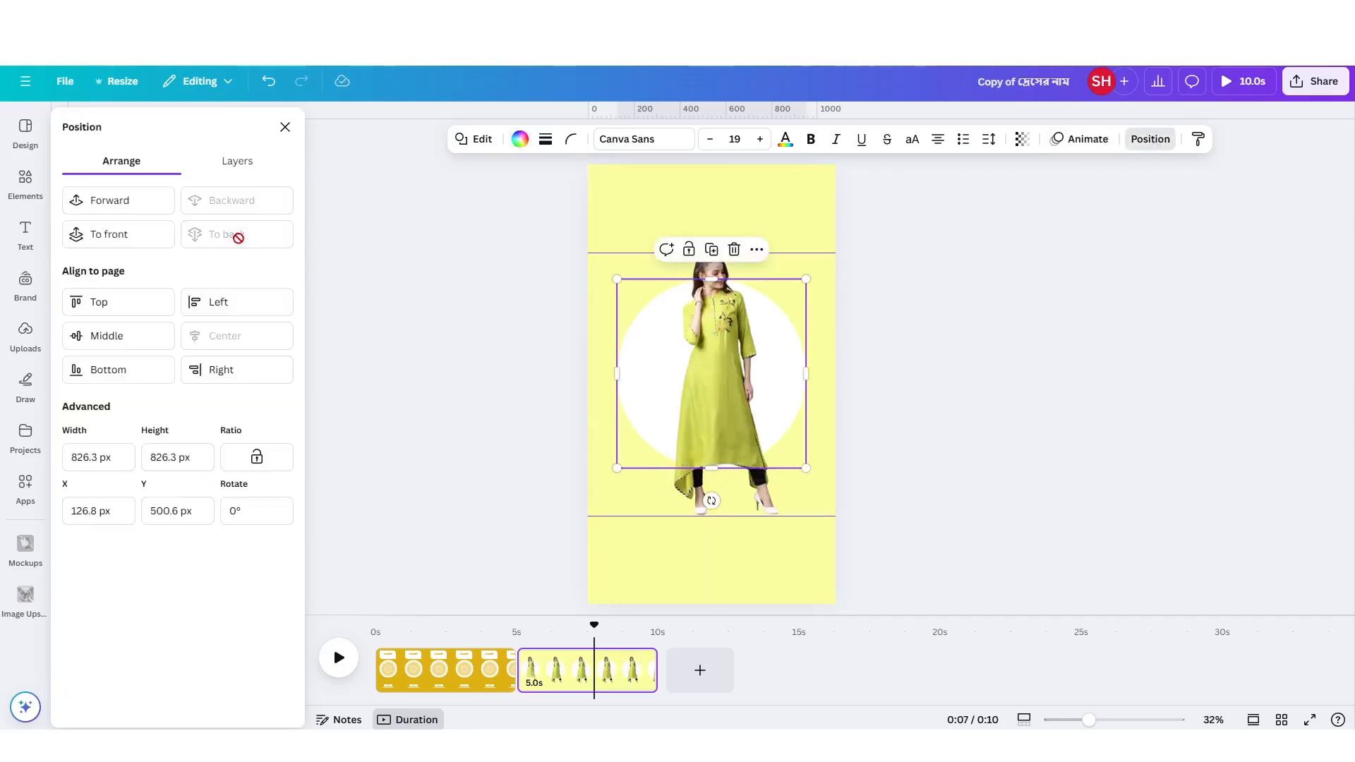
left_click(727, 571)
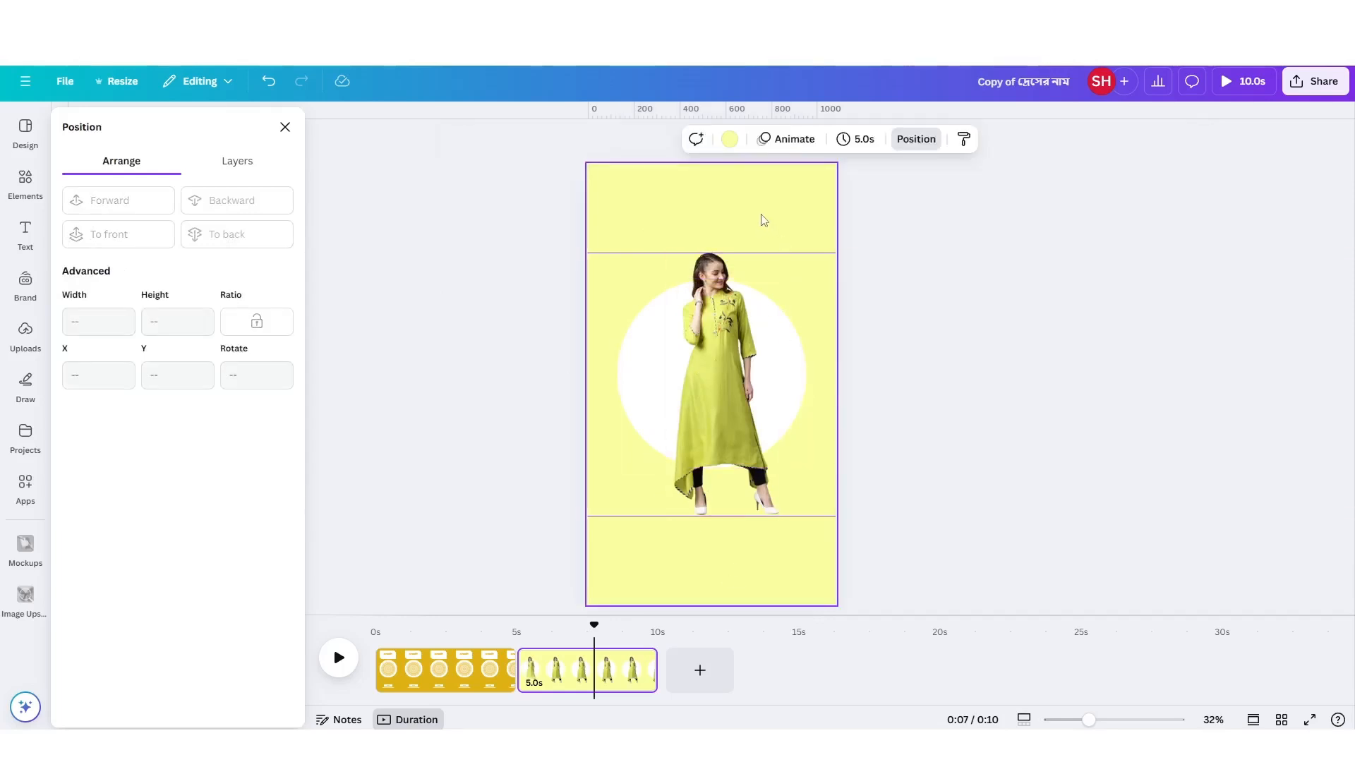
Try olive, then apply the light lime photo colour to the second page's background, and compare it with the first page.
left_click(730, 141)
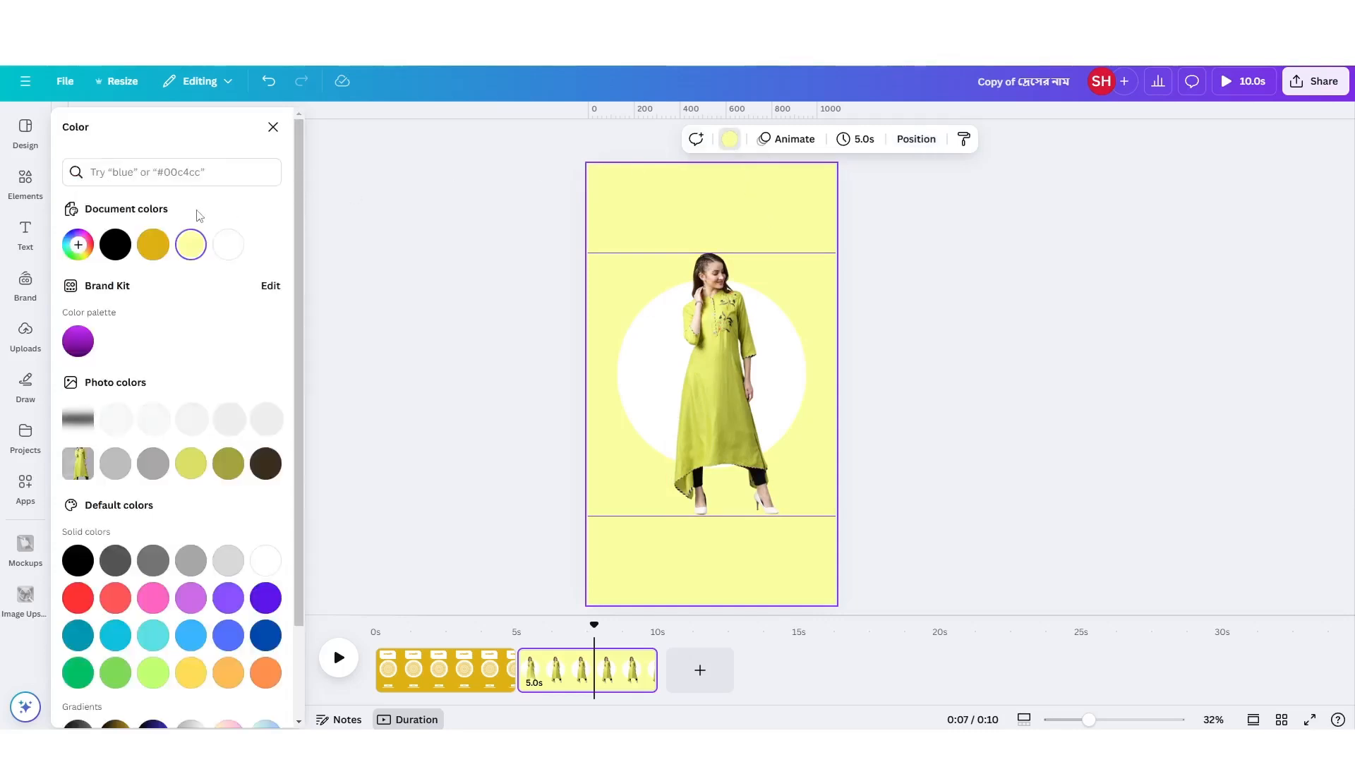
left_click(228, 464)
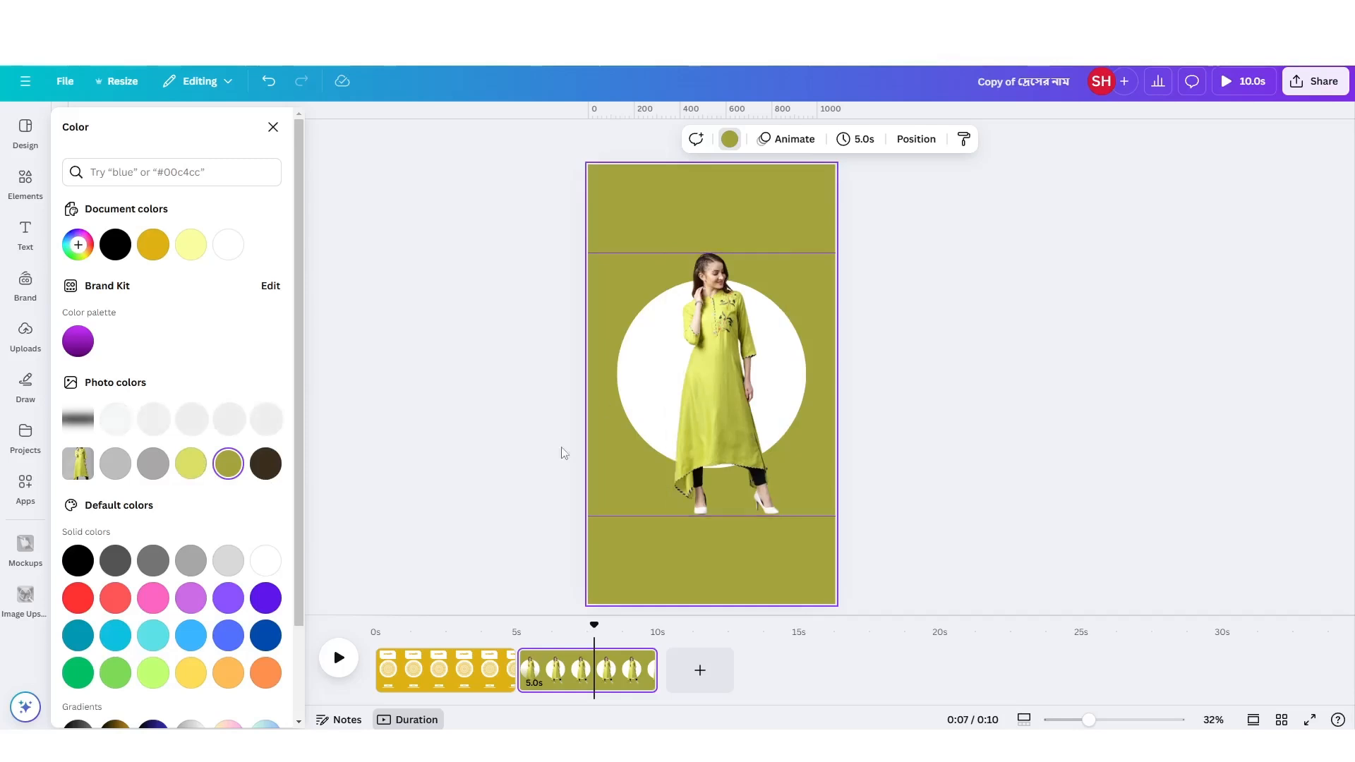
left_click(189, 466)
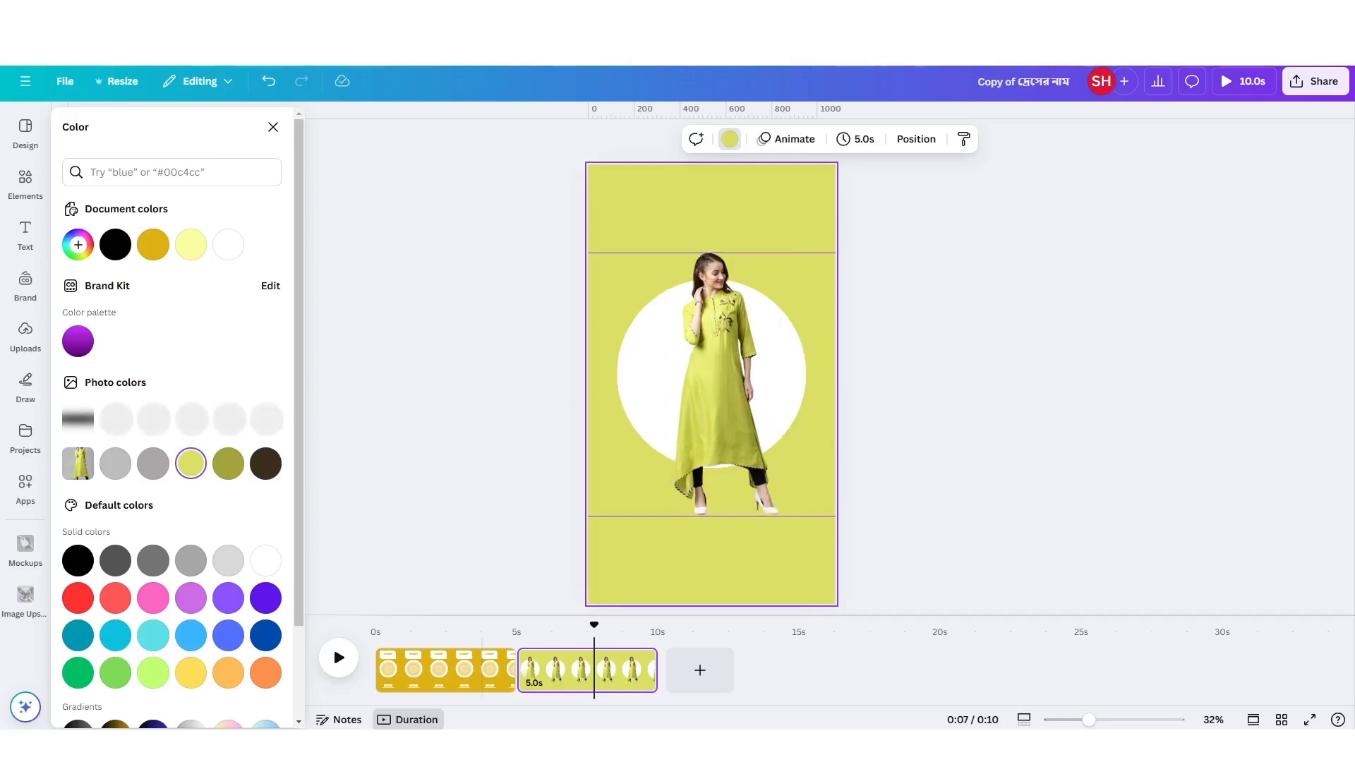
left_click(447, 671)
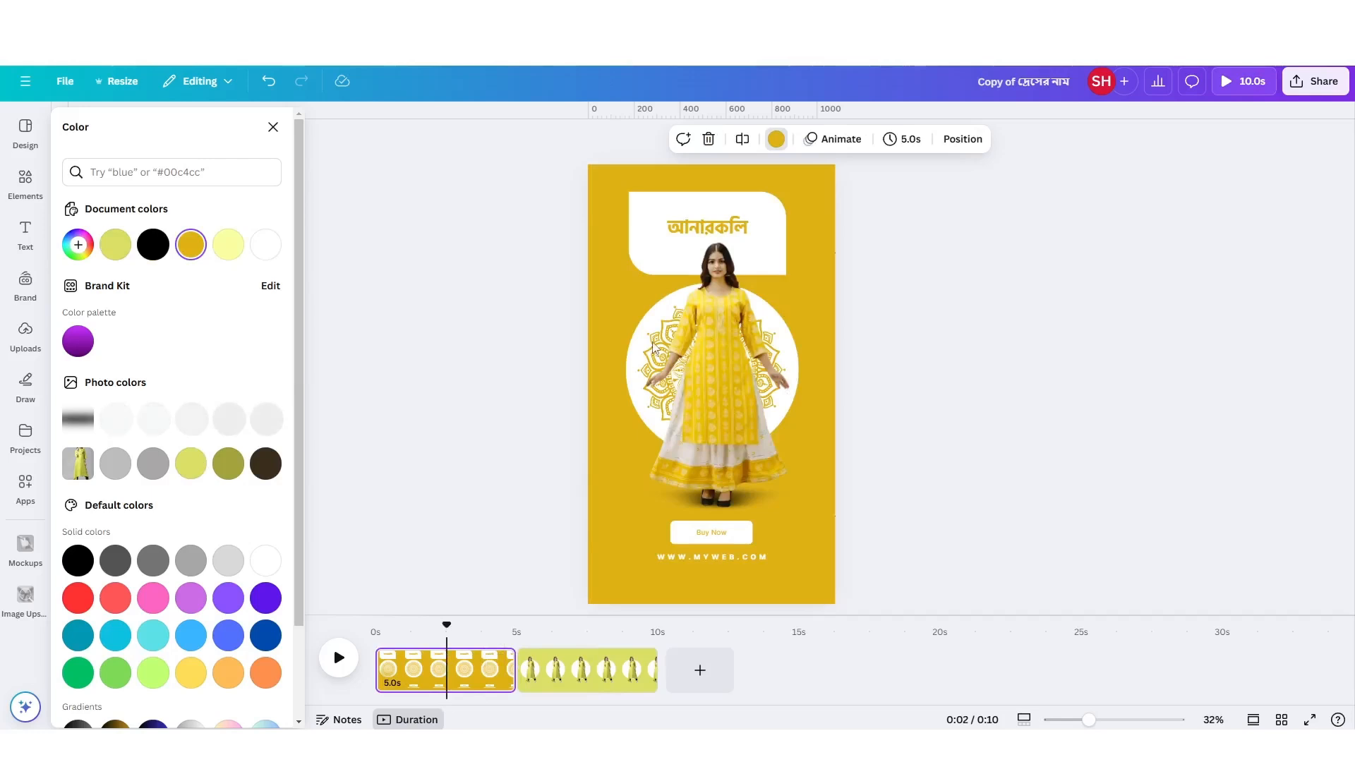
left_click(572, 655)
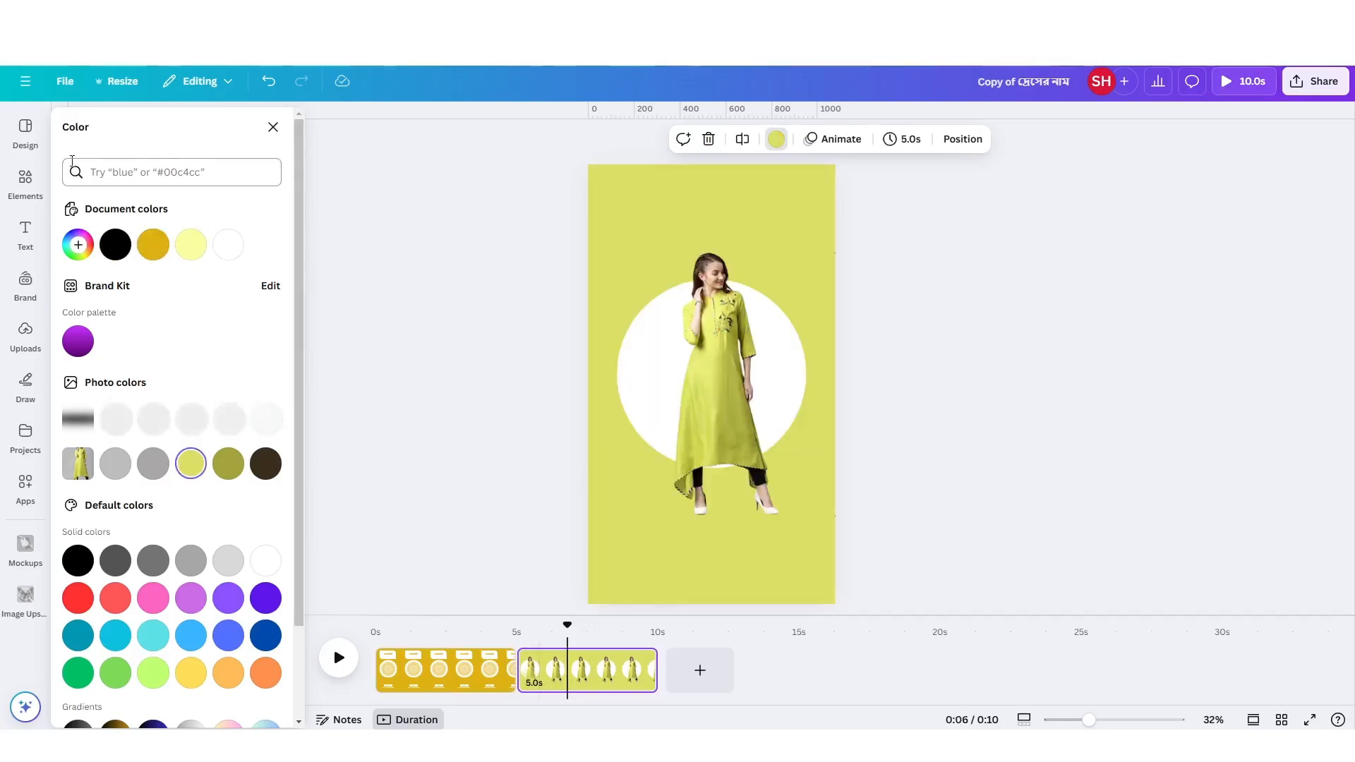
Search the elements for "mandala art" and restrict the results to graphics.
left_click(10, 188)
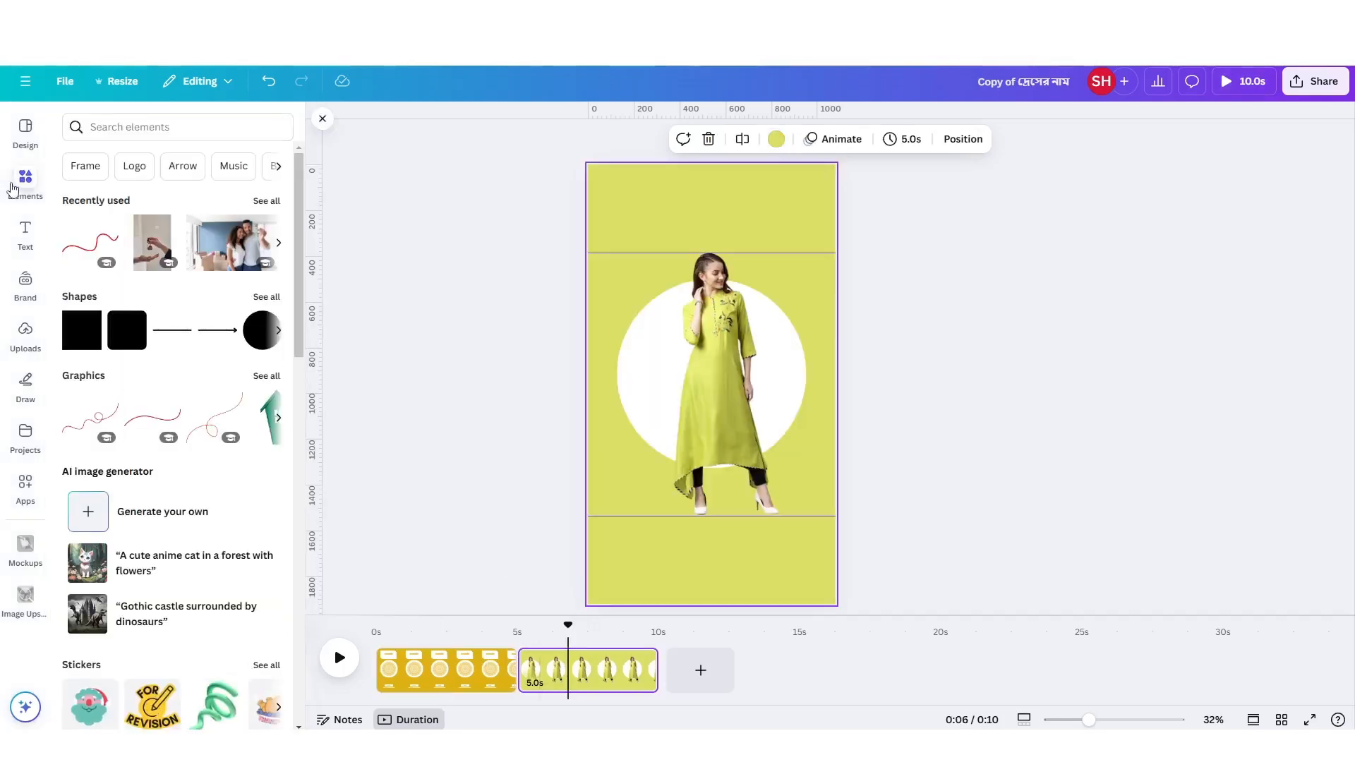
left_click(117, 127)
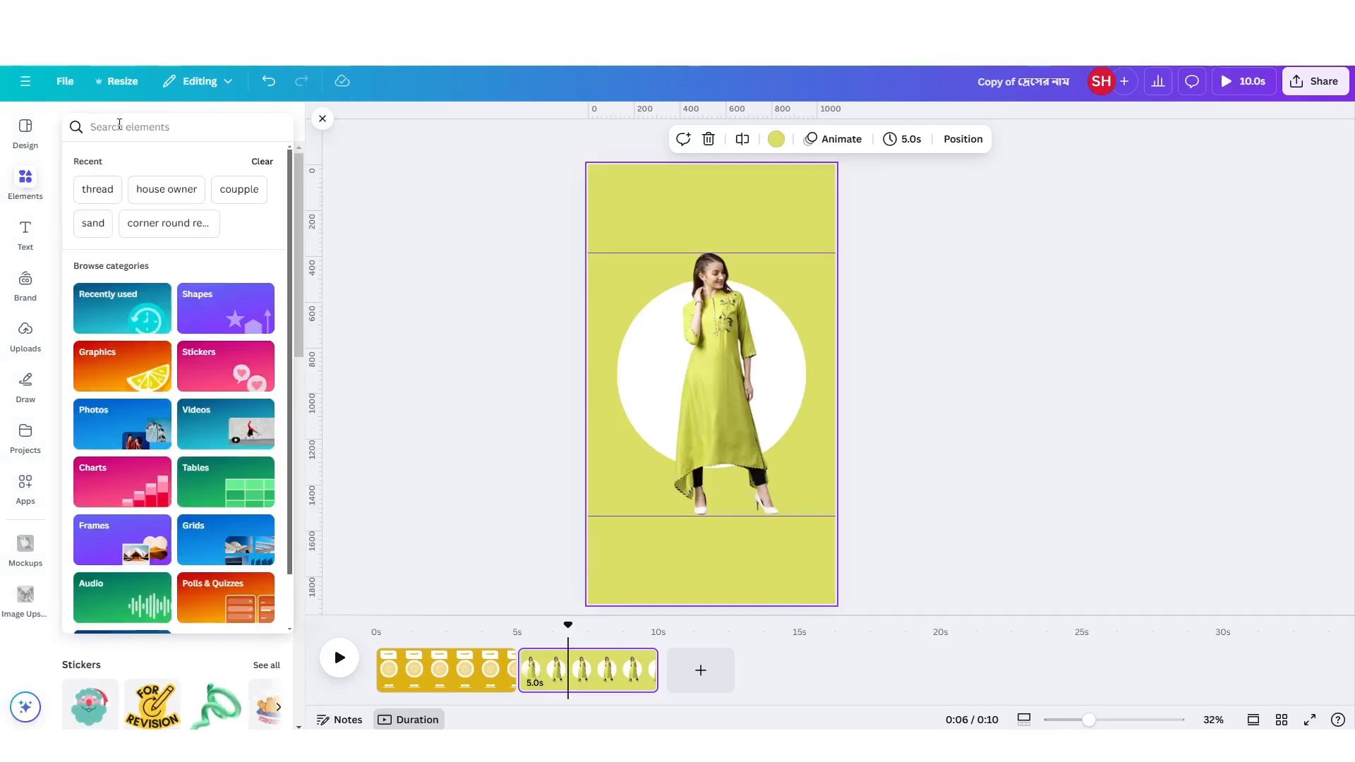
type("manda")
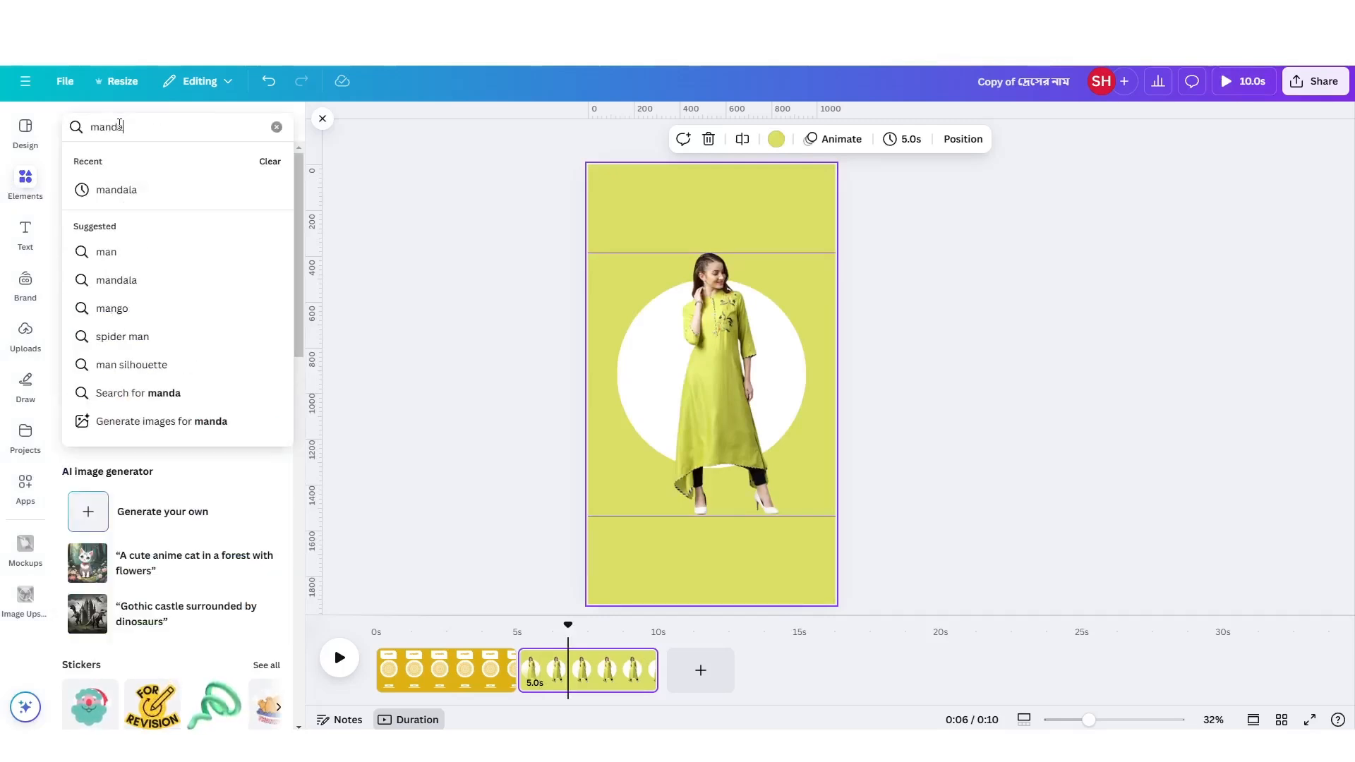
type("la art")
key("Return")
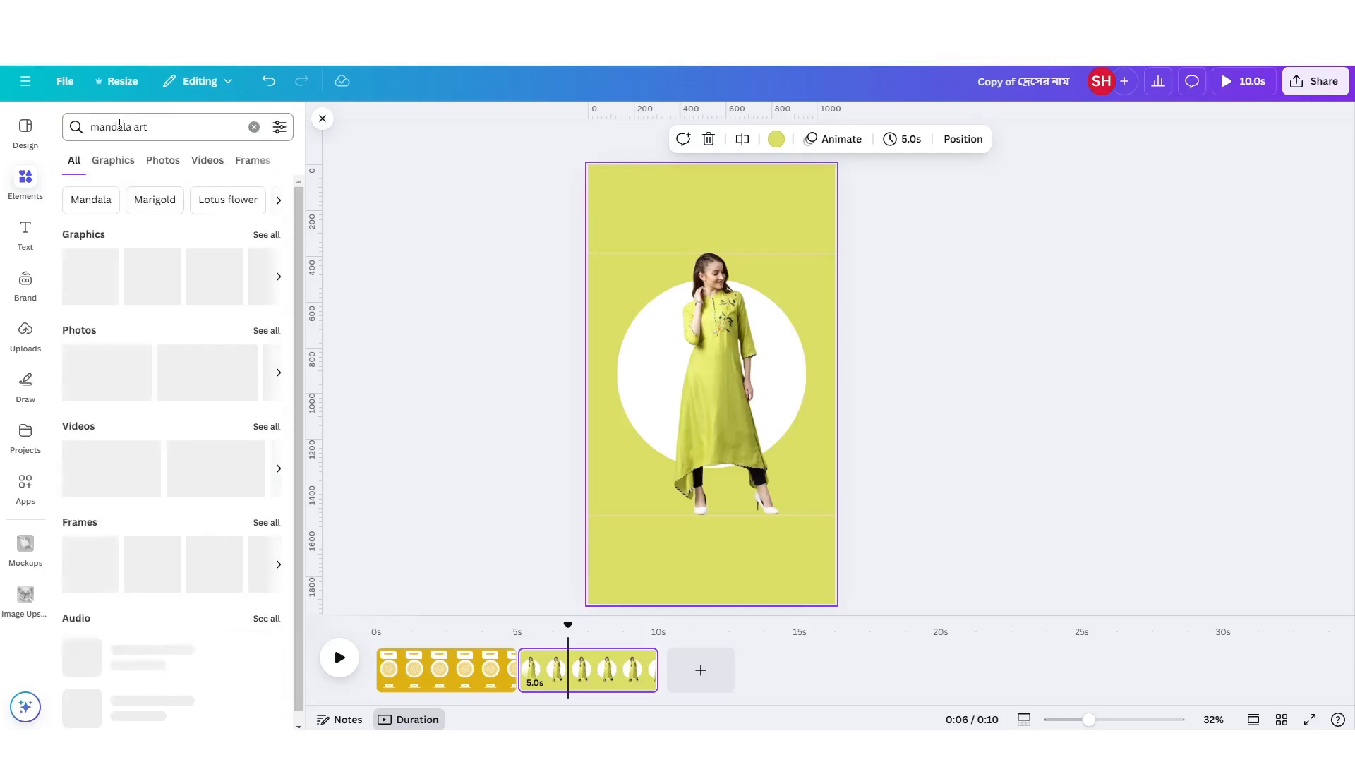
left_click(111, 160)
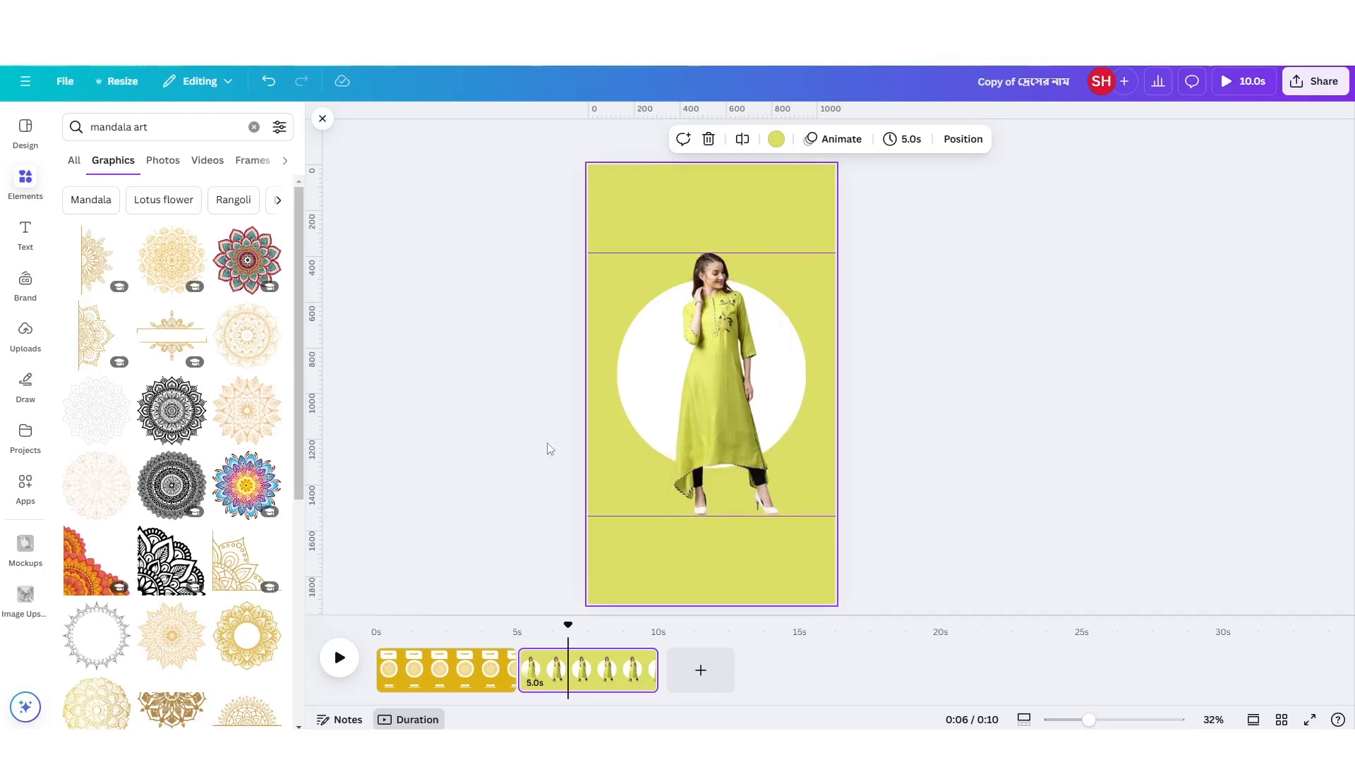
Add the black round layered-petal mandala and enlarge it to about 725 px wide, centred on the white circle.
scroll(227, 508, "down", 2)
scroll(252, 526, "down", 3)
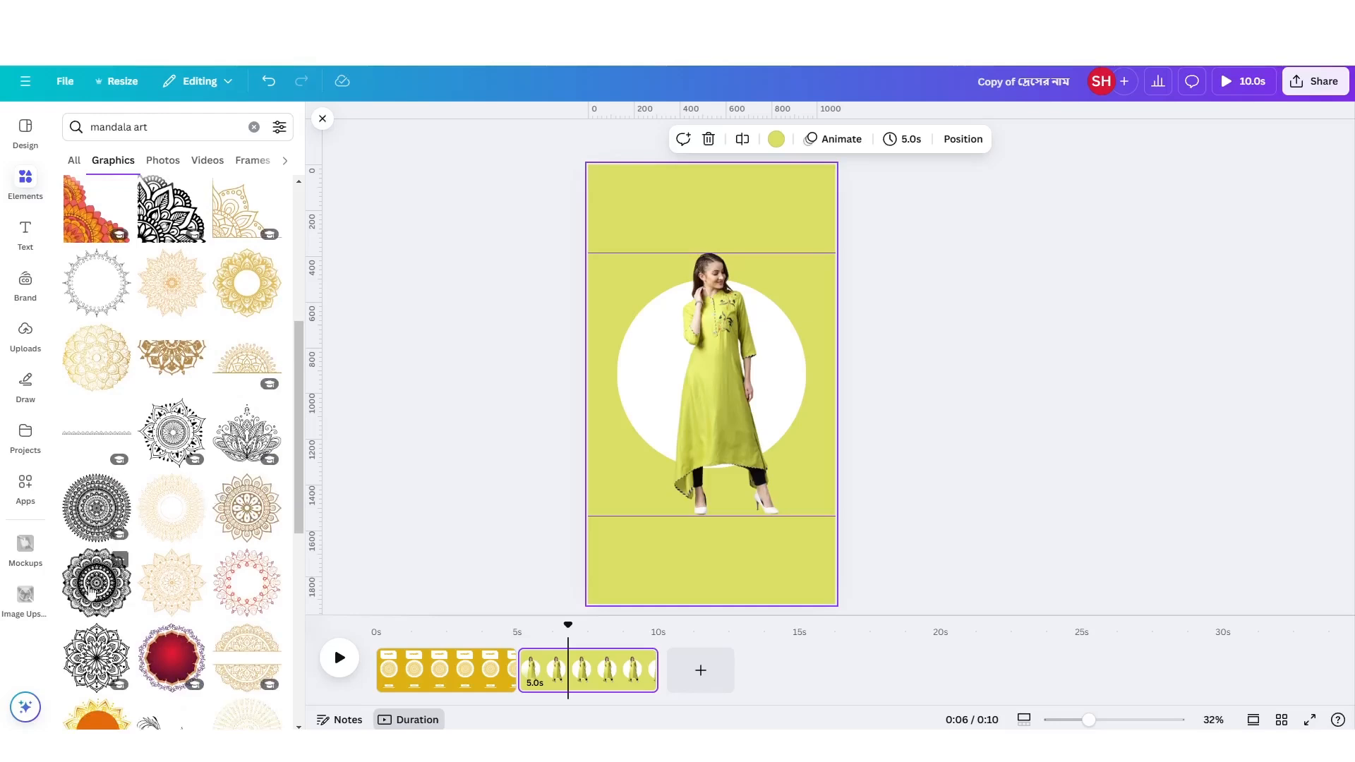
left_click(85, 560)
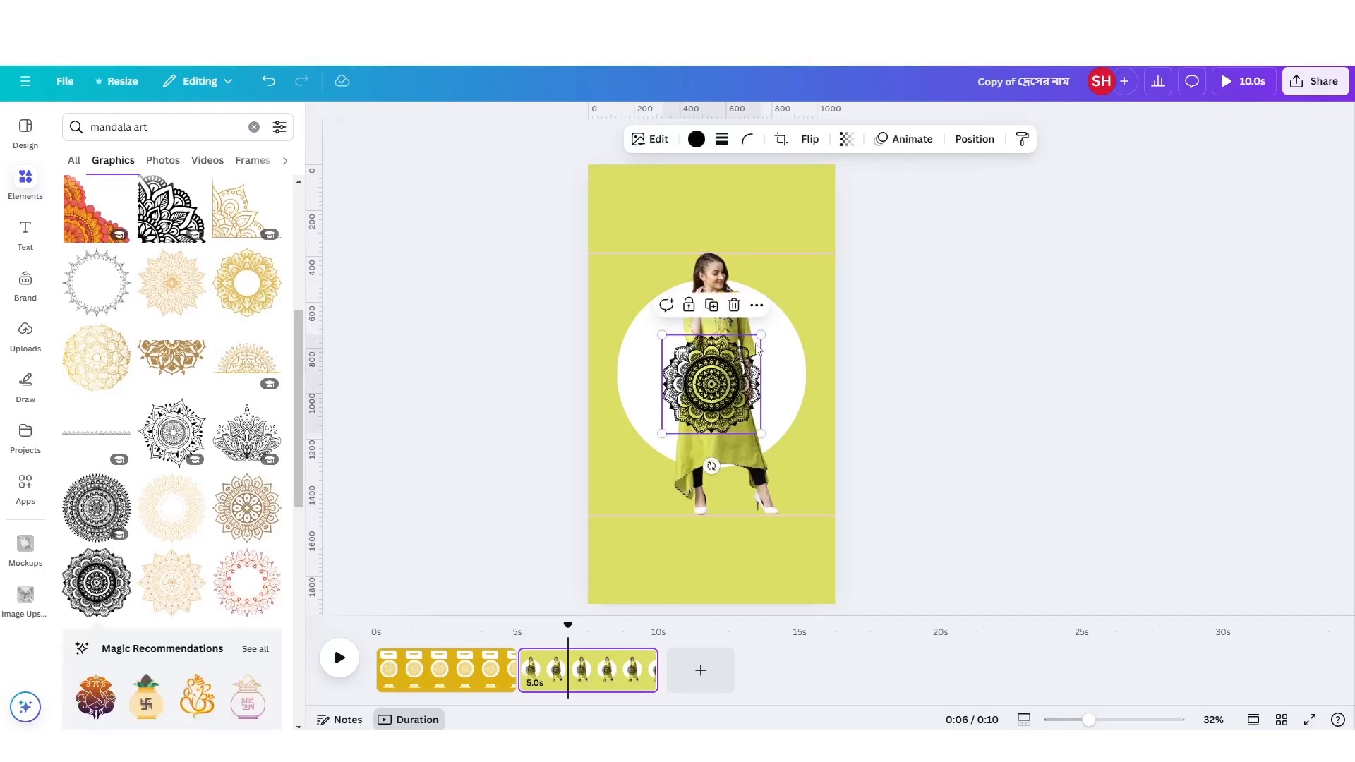
left_click_drag(762, 335, 796, 302)
left_click_drag(750, 383, 749, 372)
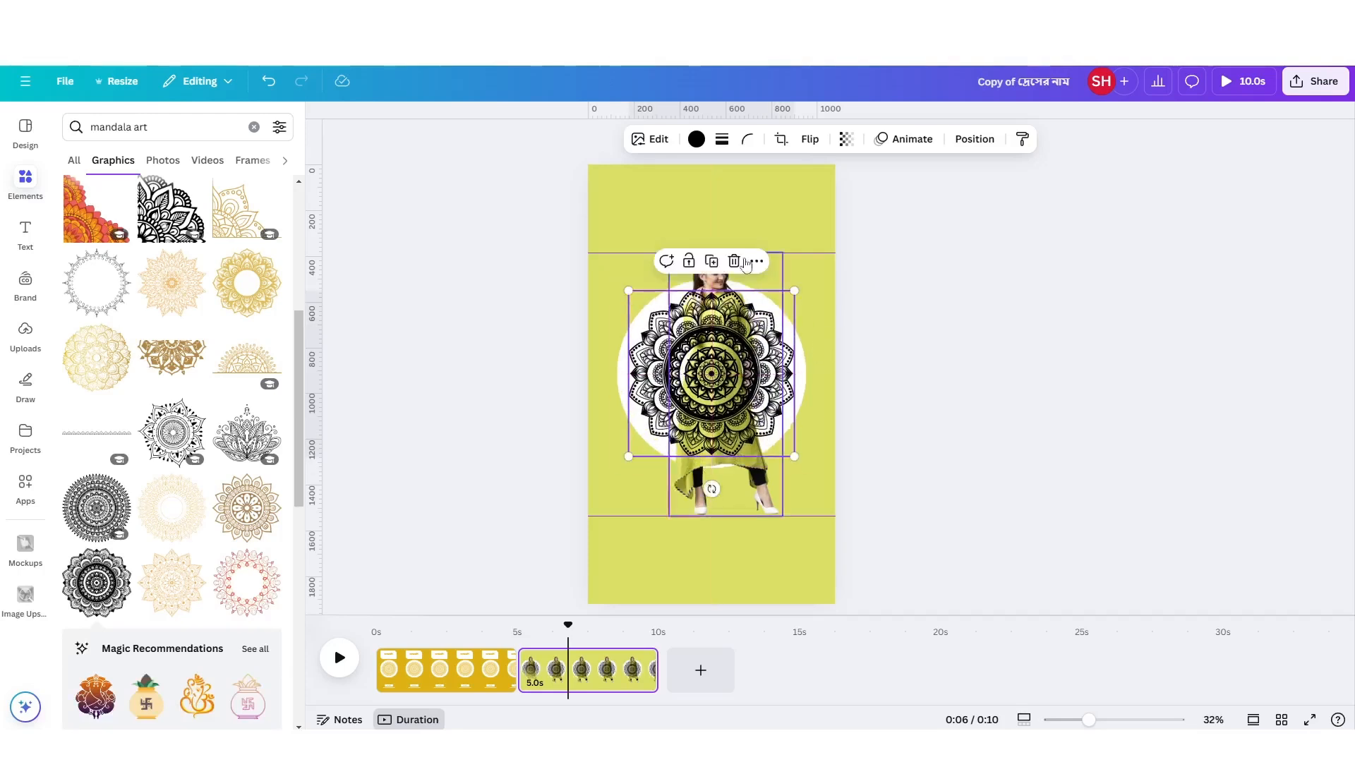
Recolour the mandala with the page's lime background colour and move it one layer backward, behind the woman.
left_click(696, 139)
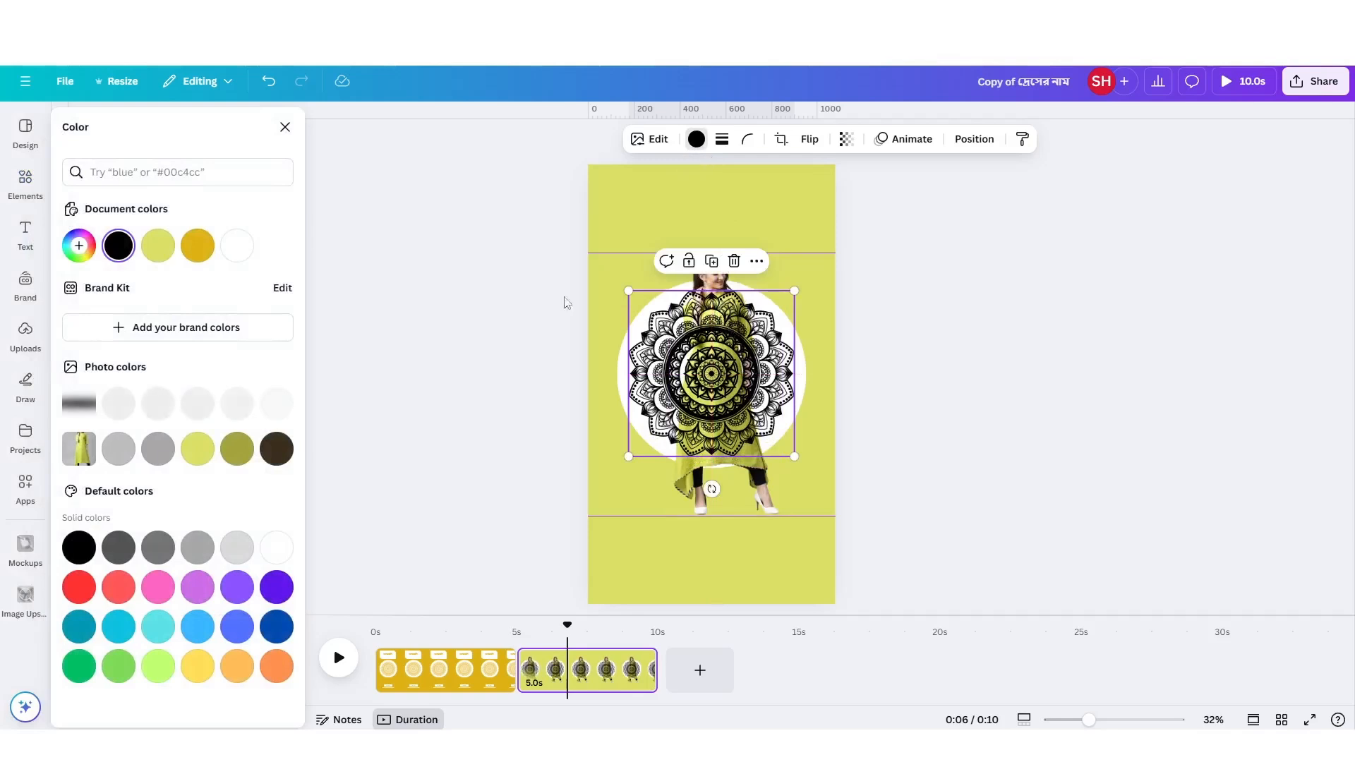
left_click(158, 246)
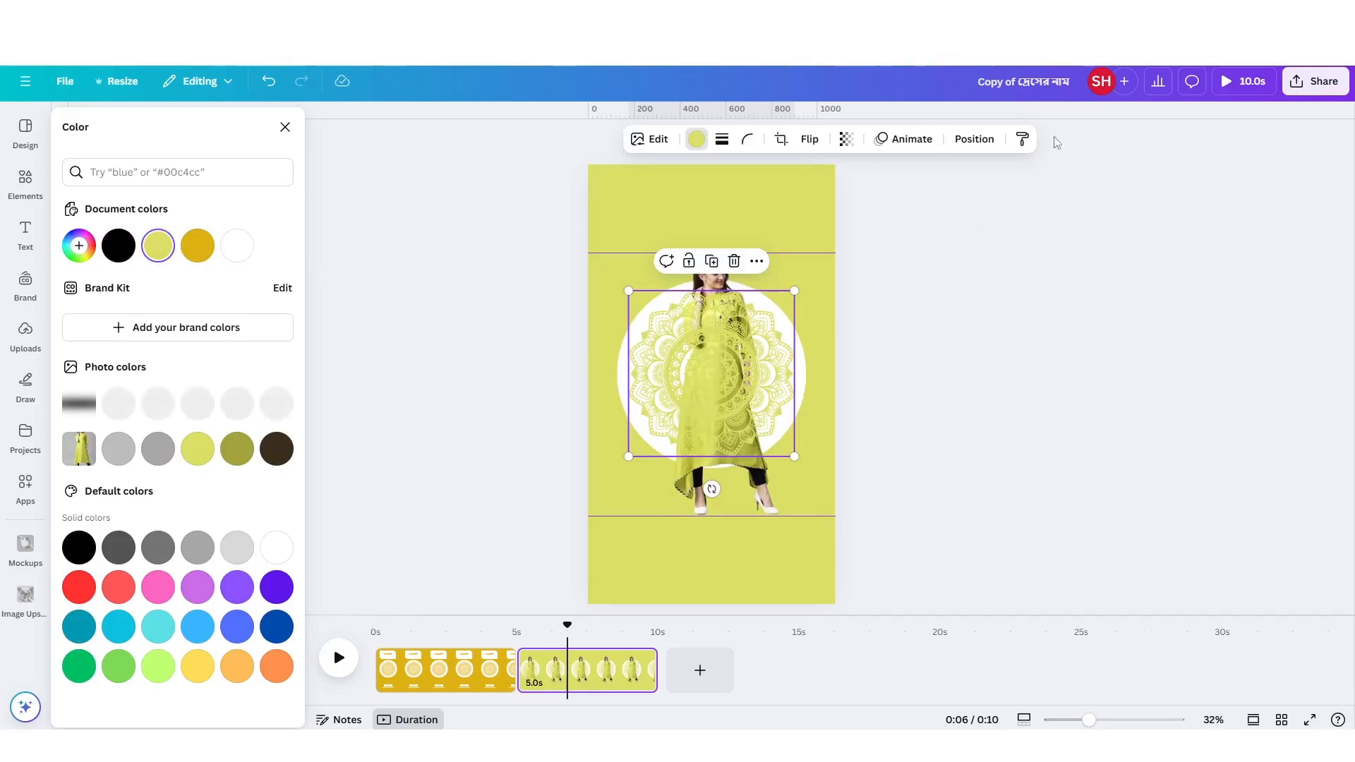
left_click(974, 139)
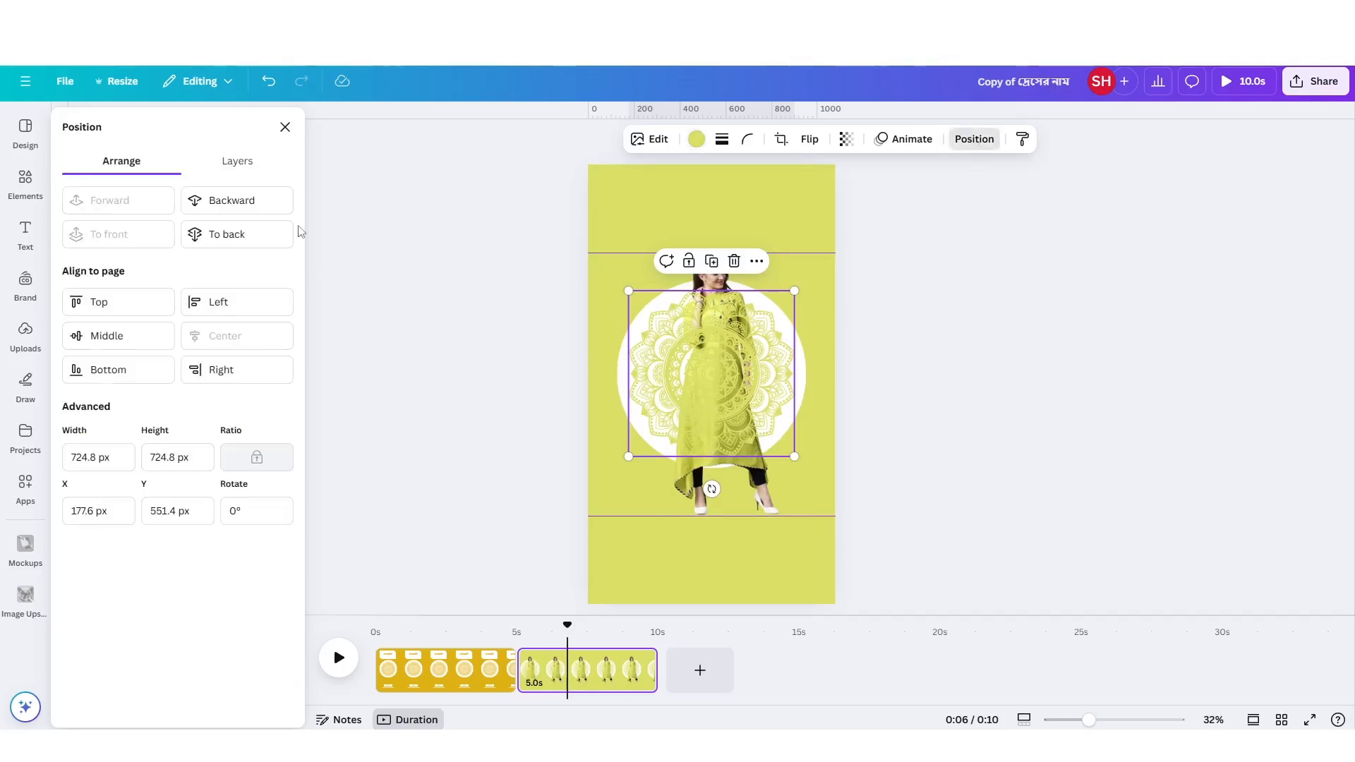
left_click(240, 204)
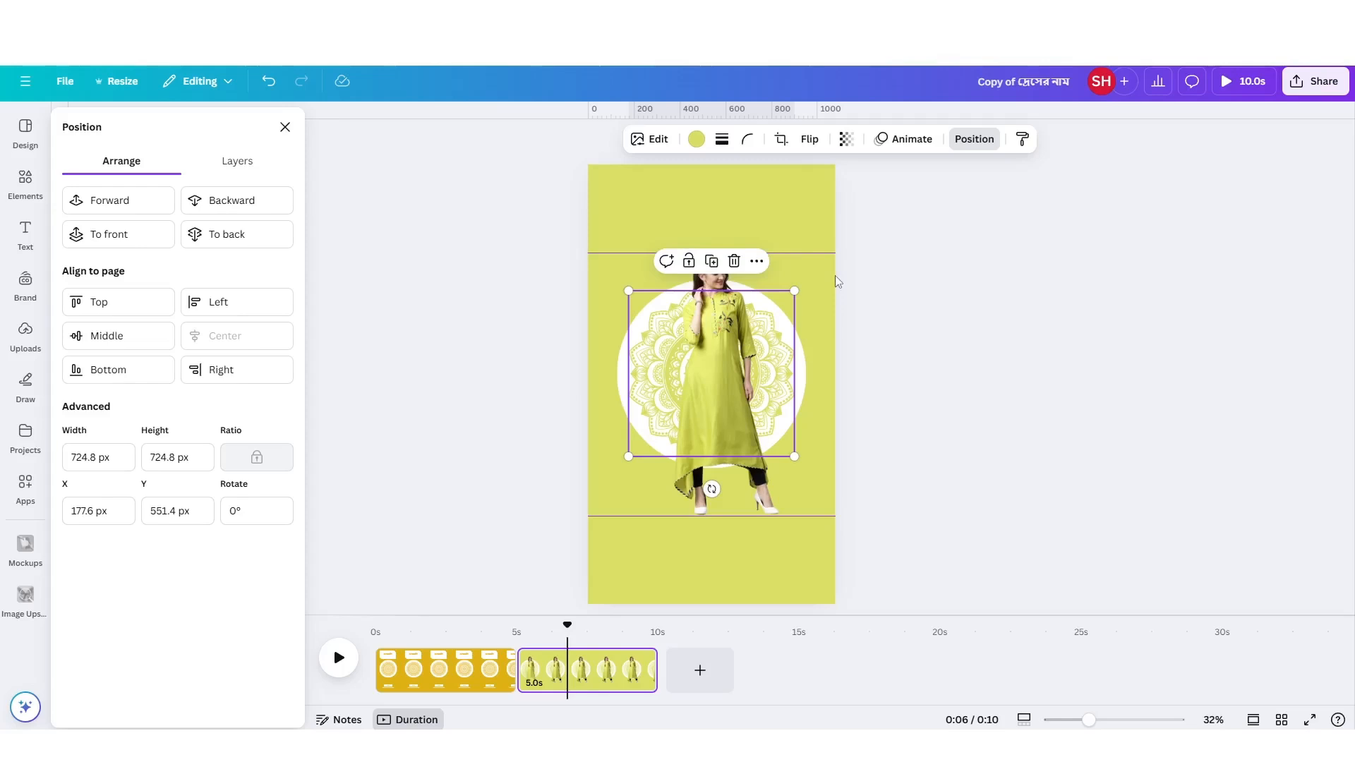
left_click(732, 569)
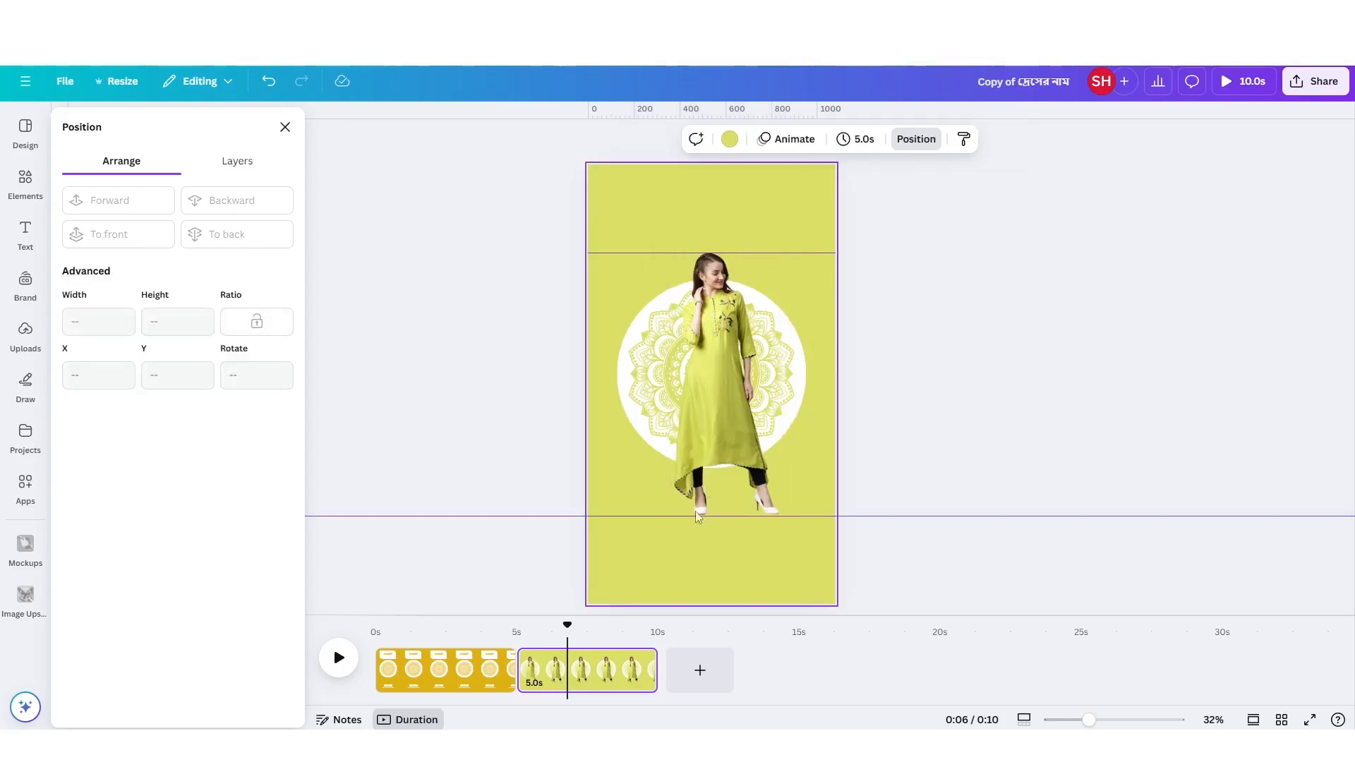
Search the elements for "shadow" and restrict the results to graphics.
left_click(26, 178)
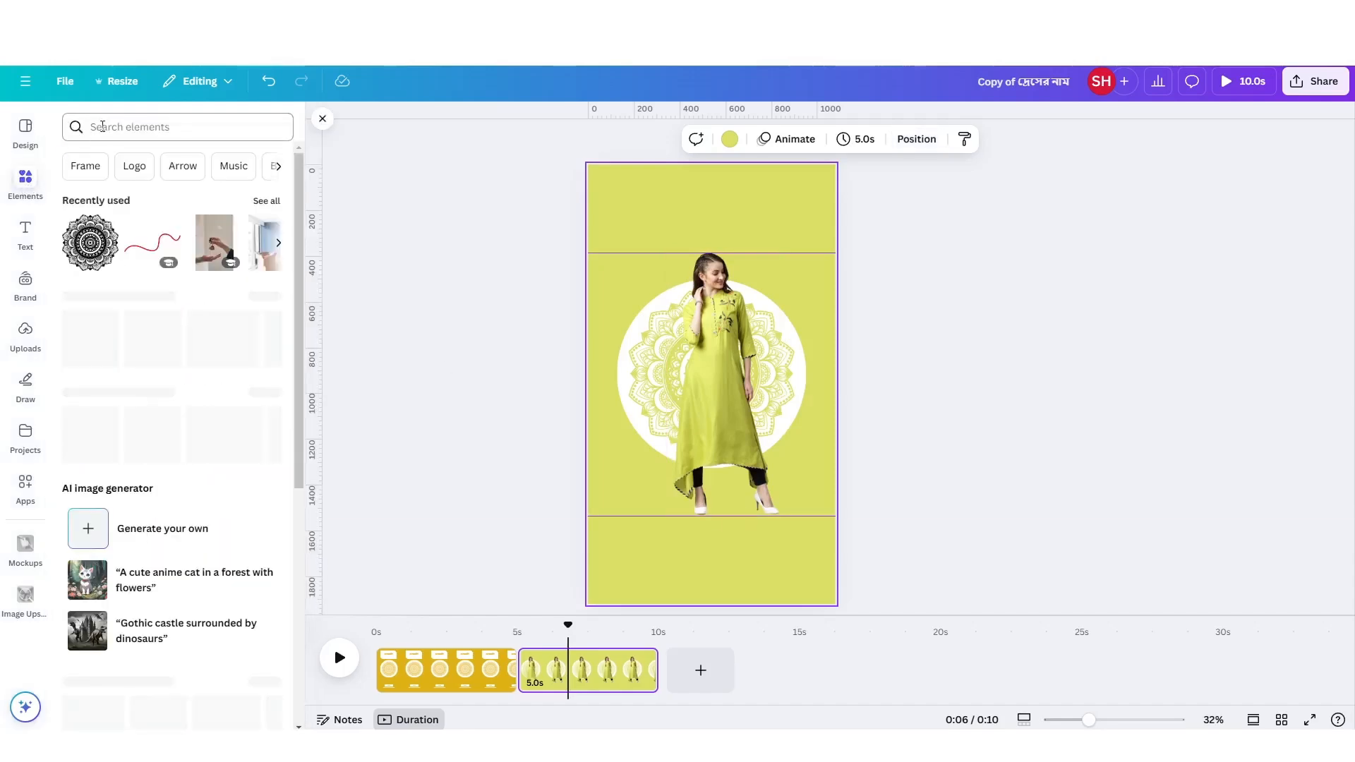
left_click(105, 126)
type("shadow")
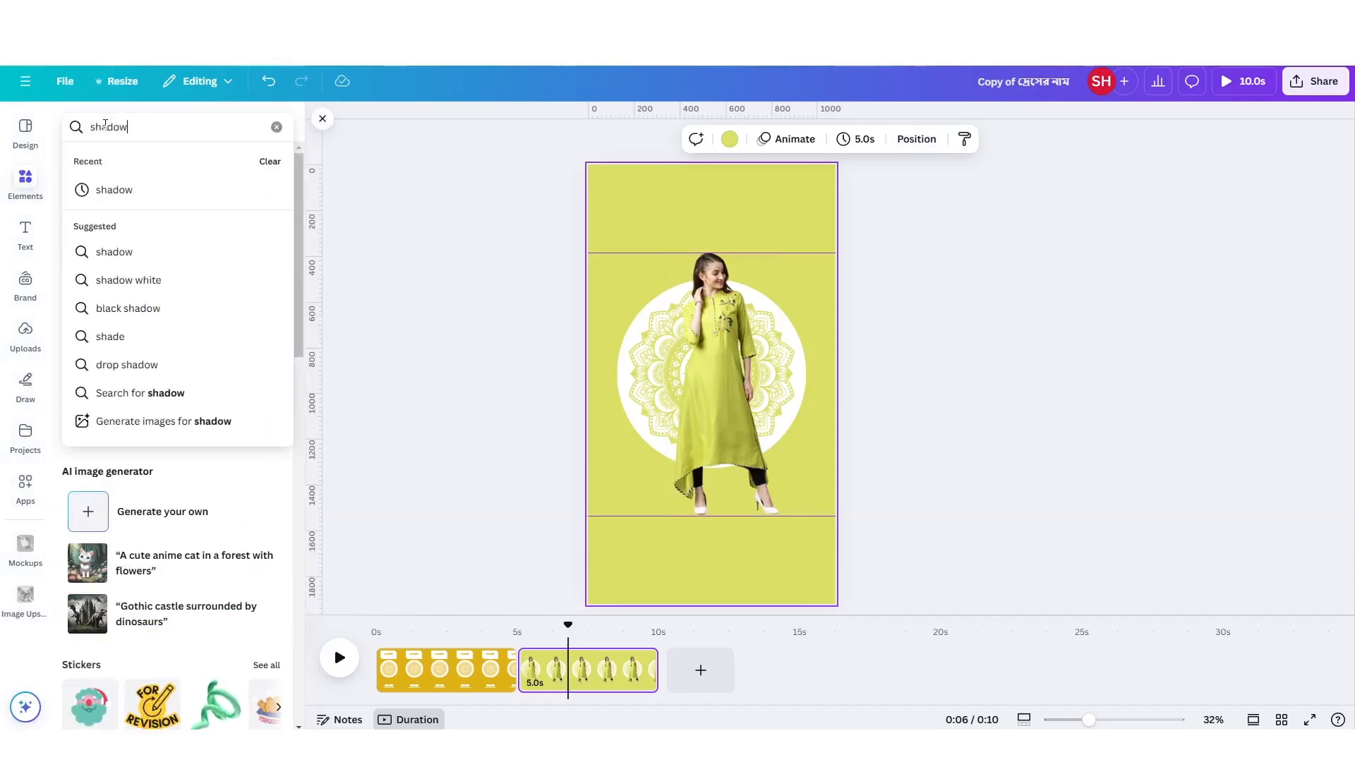
key("Return")
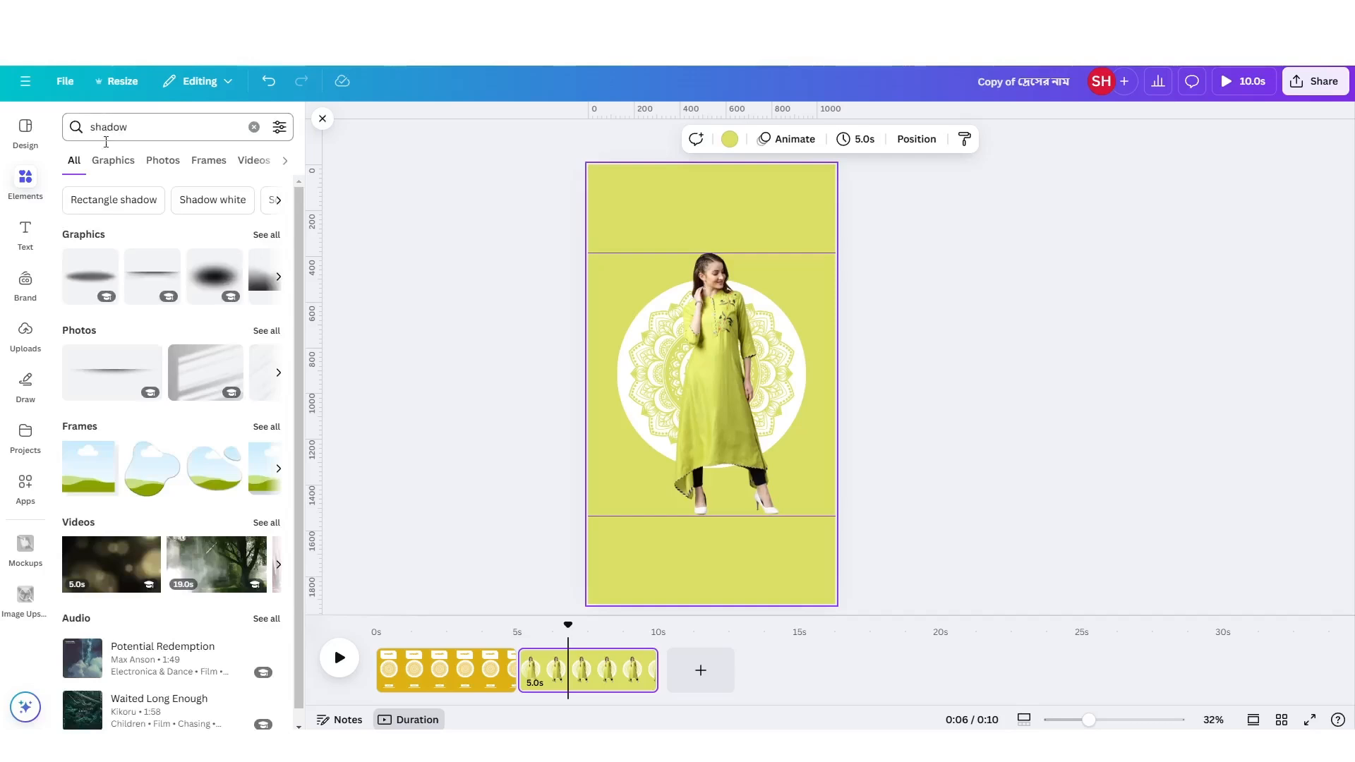
left_click(113, 161)
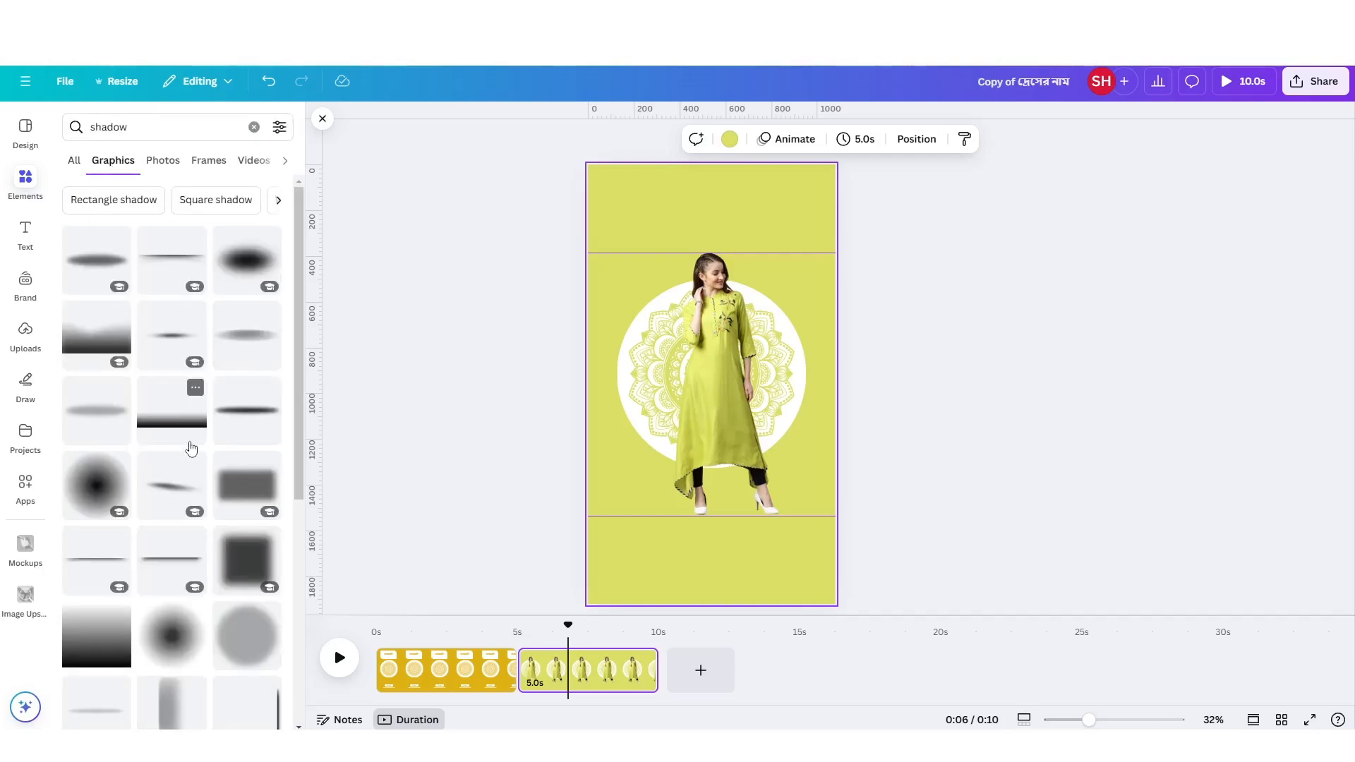
Add the soft black shadow graphic that tapers off to the right and place it just below the woman's feet.
scroll(190, 452, "down", 7)
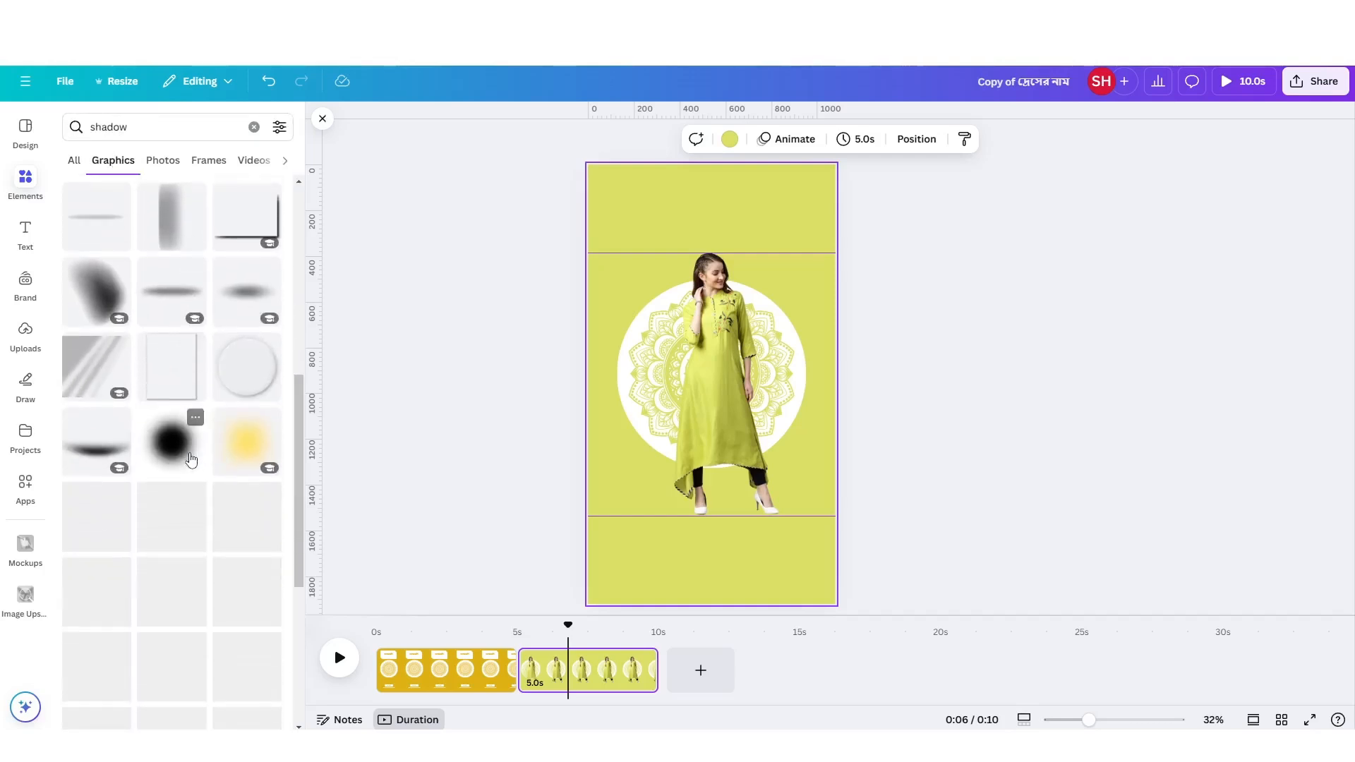
scroll(191, 459, "down", 2)
scroll(191, 460, "down", 3)
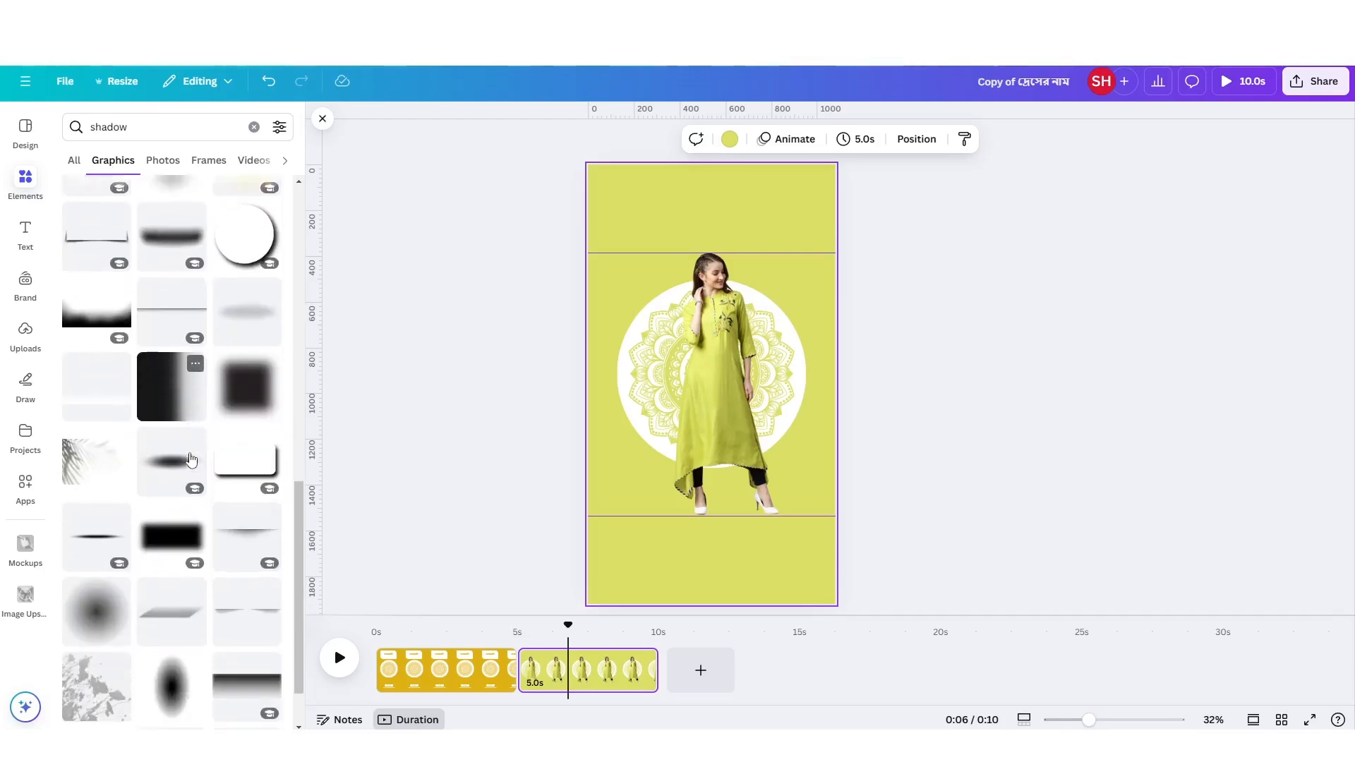
scroll(190, 460, "down", 2)
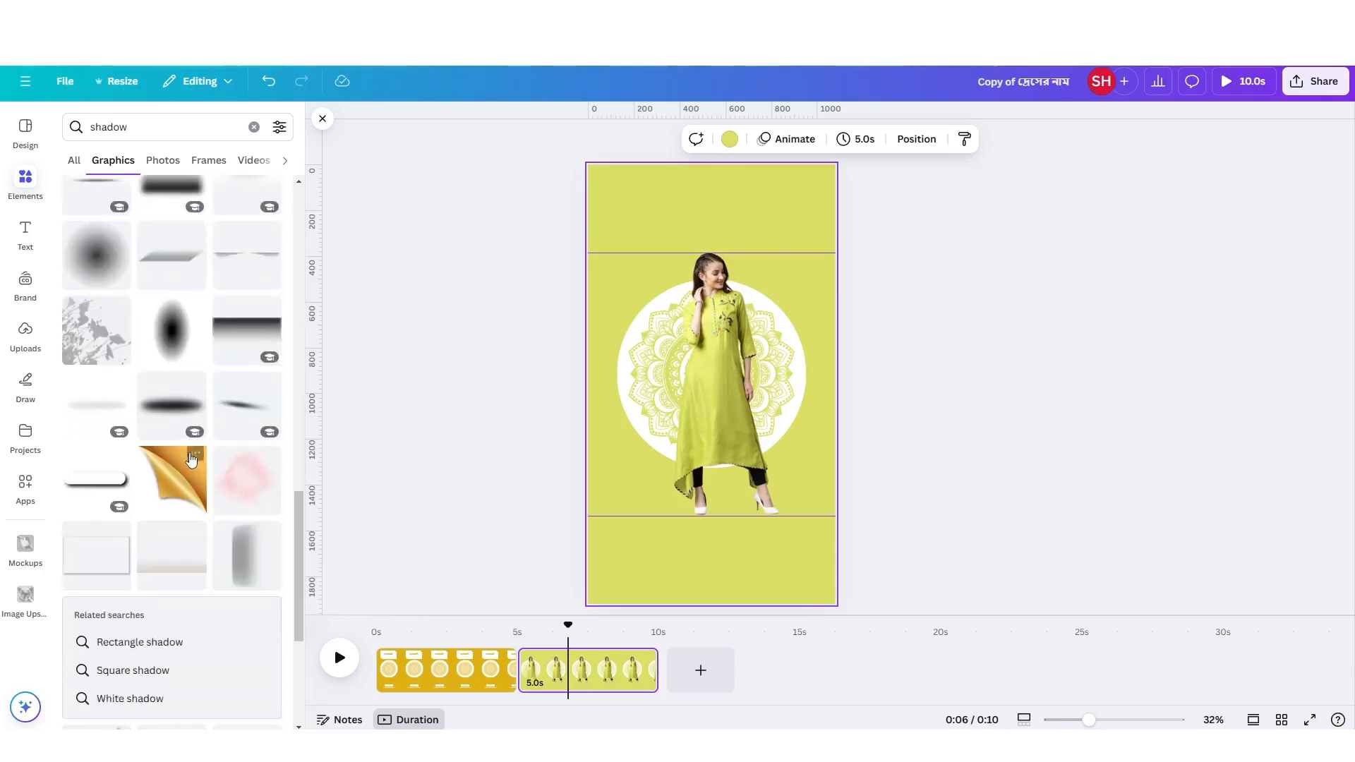
scroll(191, 459, "down", 7)
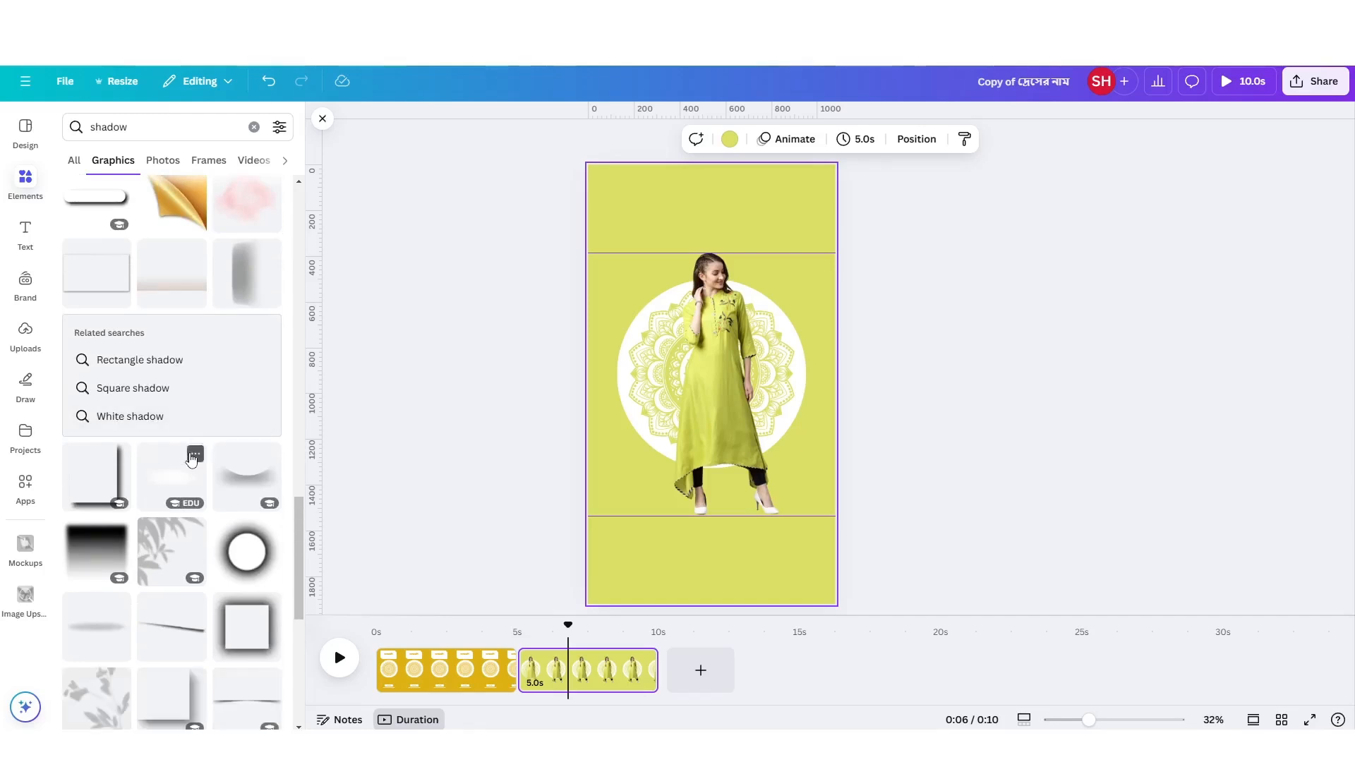
scroll(191, 459, "down", 4)
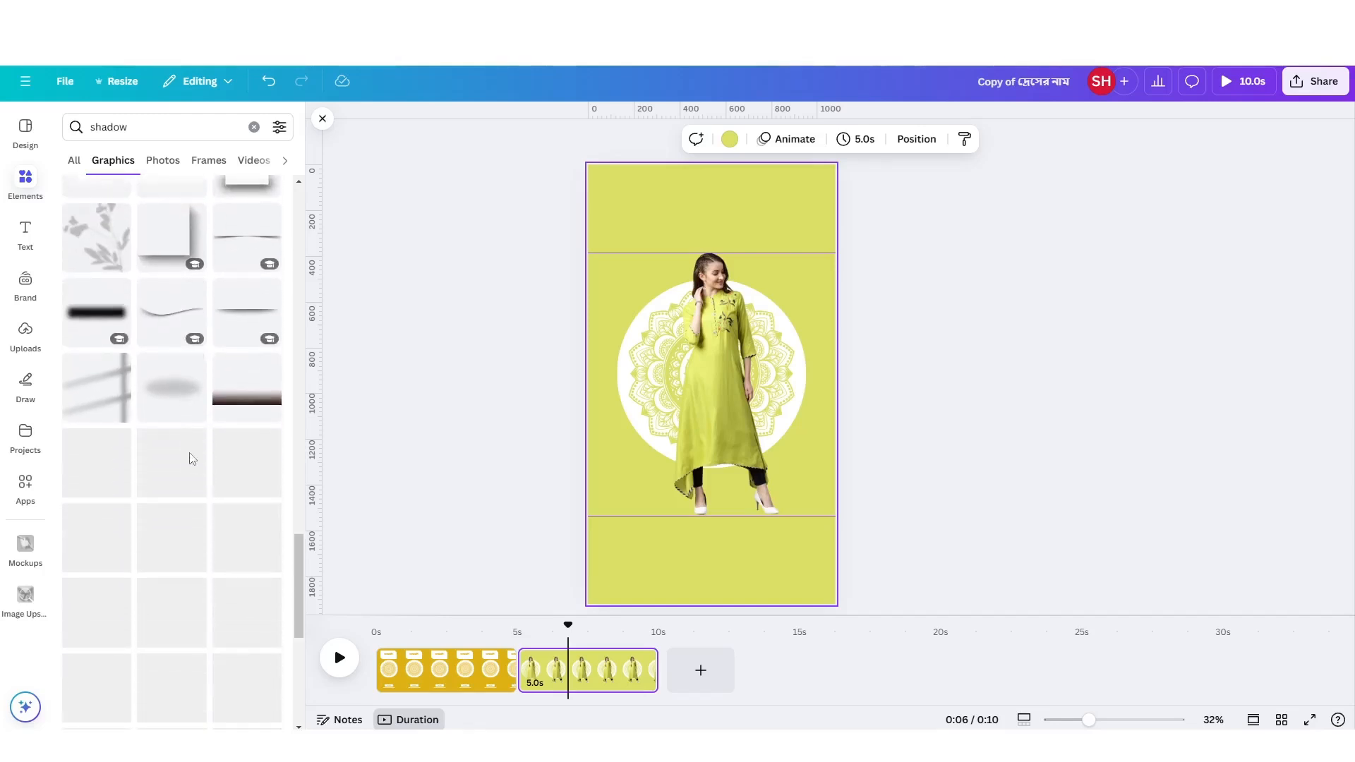
scroll(191, 459, "down", 3)
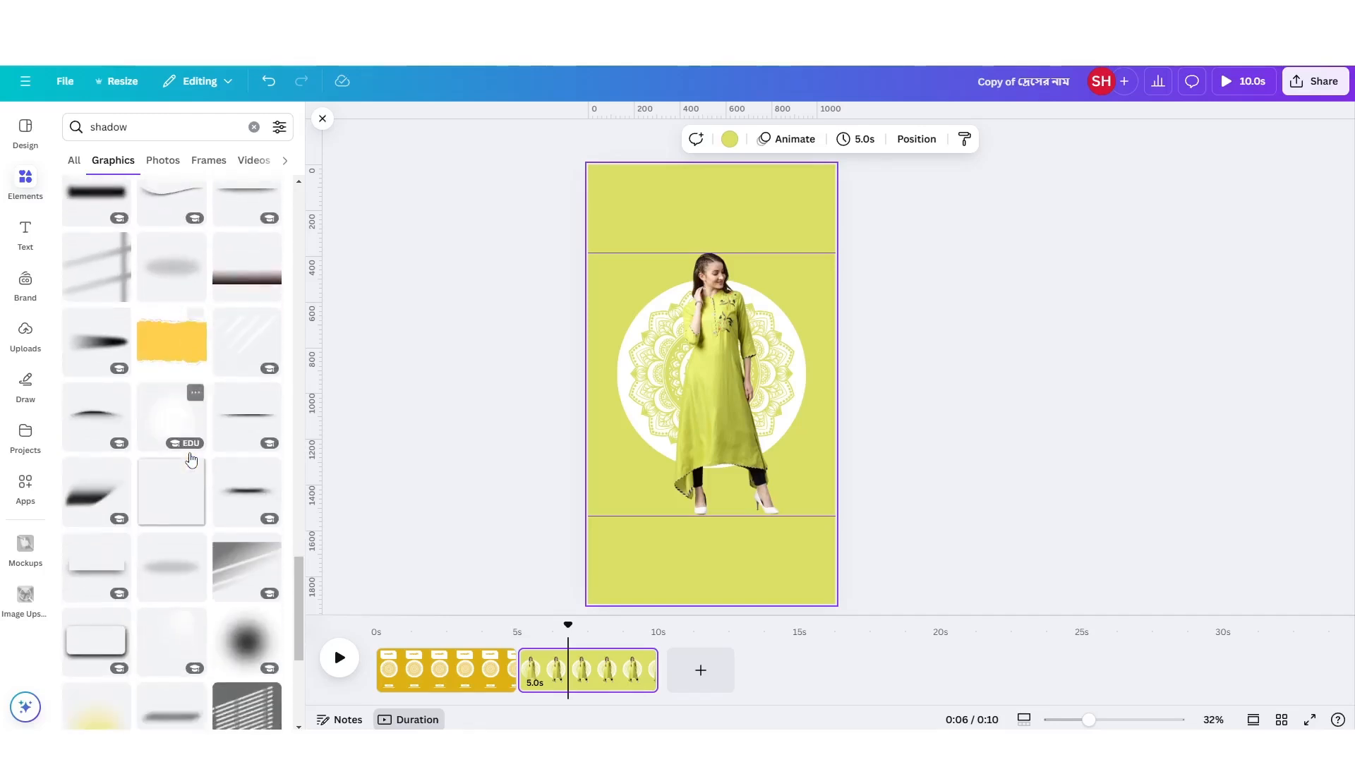
scroll(191, 459, "down", 2)
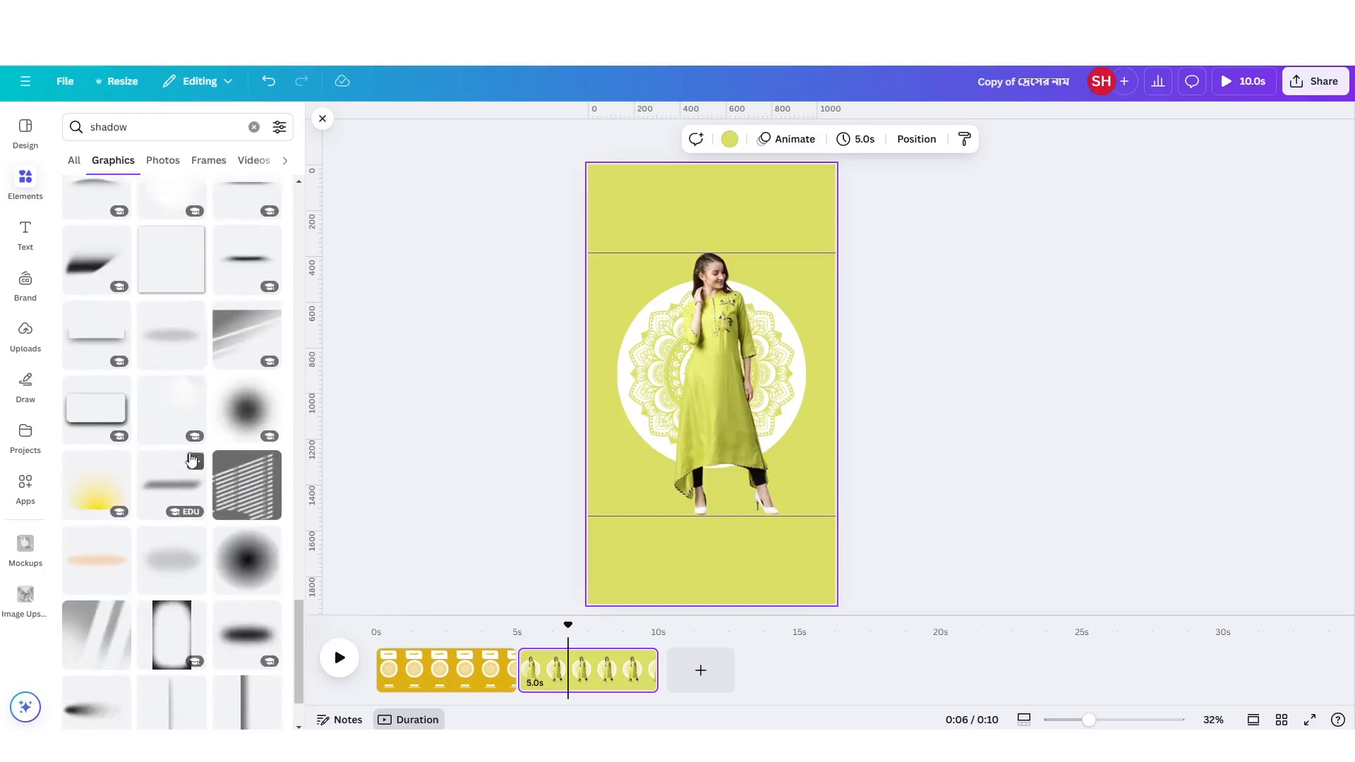
scroll(165, 590, "down", 1)
scroll(165, 590, "down", 1)
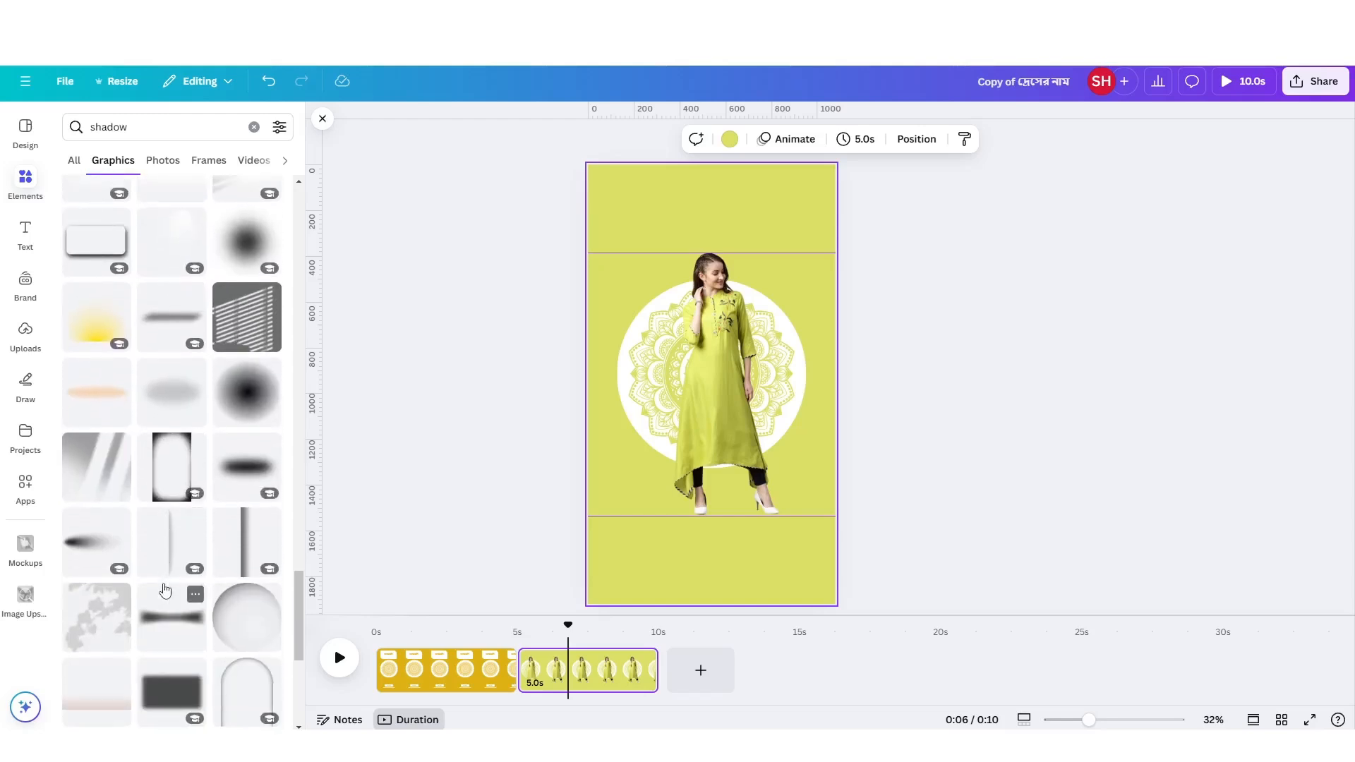
left_click(166, 593)
left_click_drag(715, 379, 774, 507)
Rotate the shadow to about -12.1°, move it to the woman's left-hand shoe in the picture, and send it one layer backward.
scroll(858, 572, "up", 5)
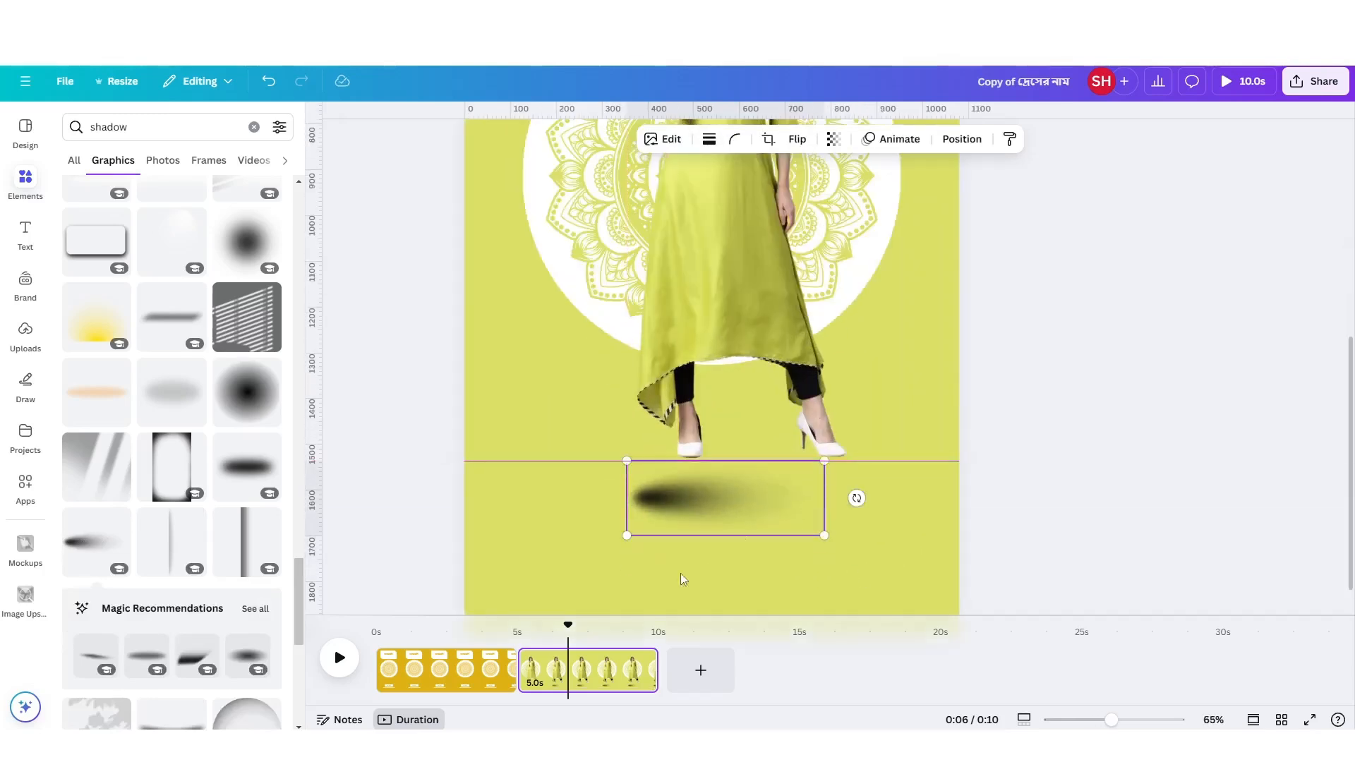
left_click_drag(857, 498, 854, 468)
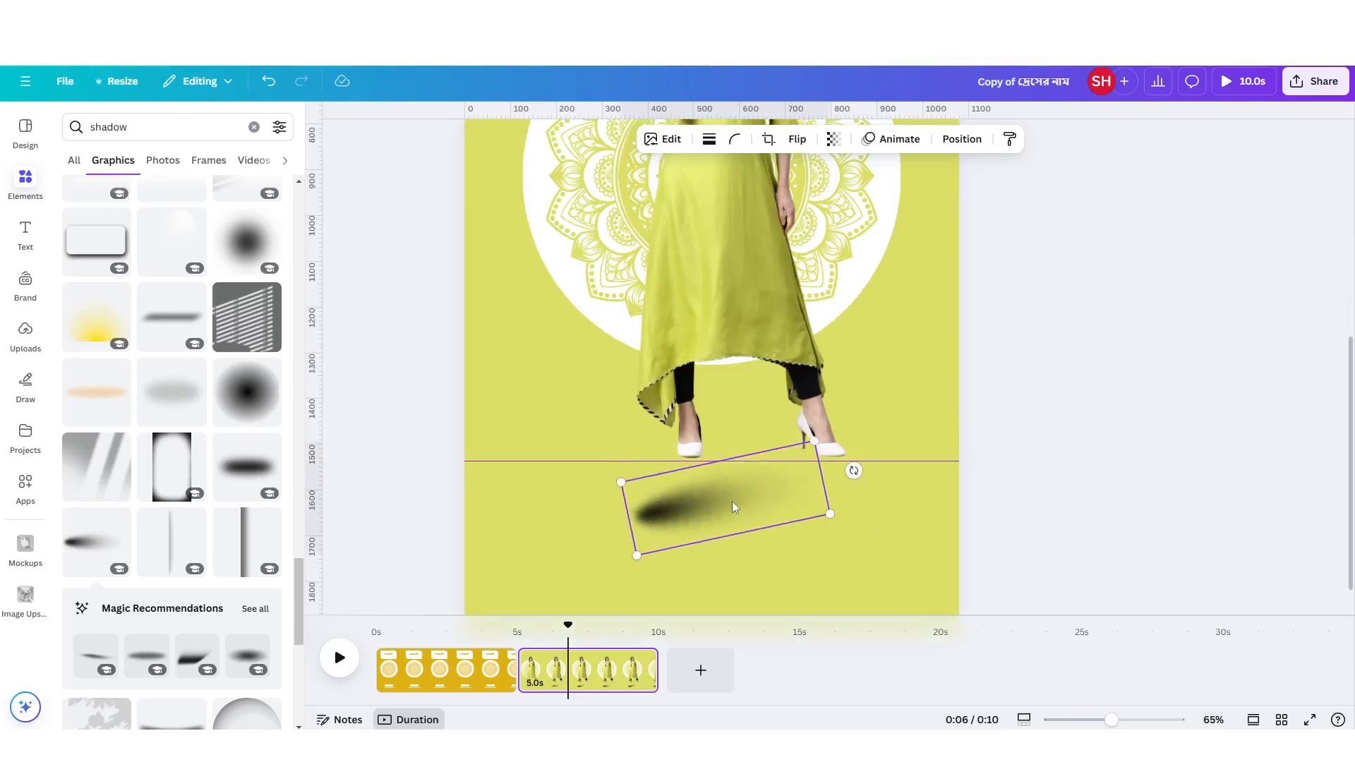
left_click_drag(742, 501, 783, 419)
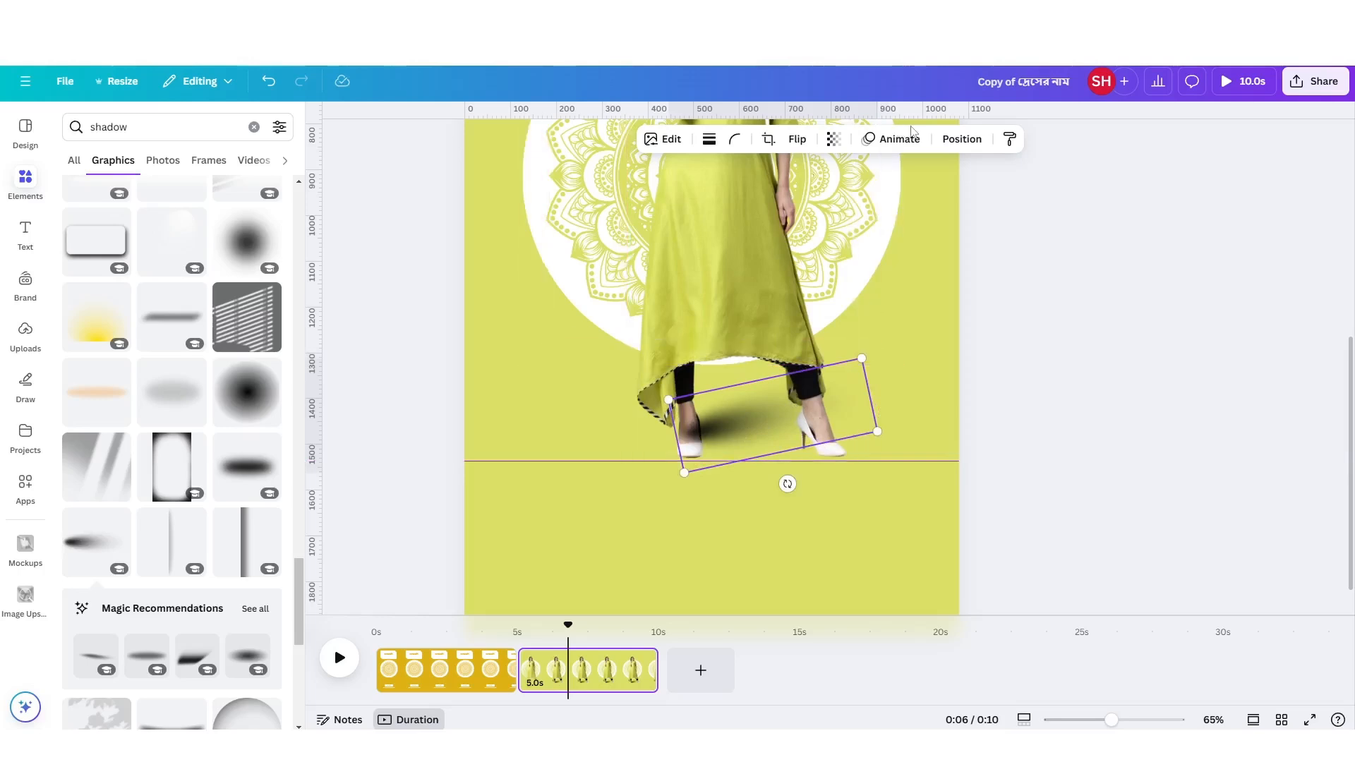
left_click(974, 145)
left_click(241, 206)
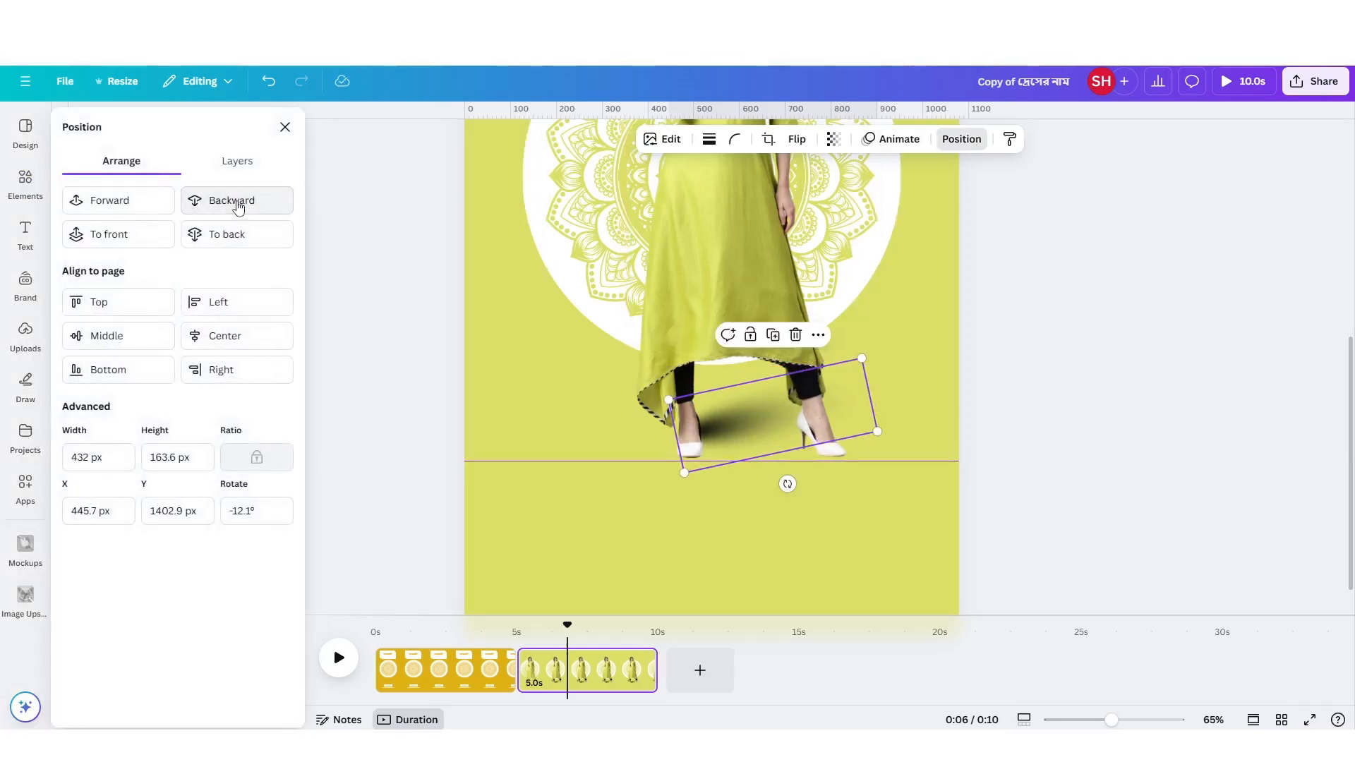
Enlarge the shadow to about 490 px wide and place a copy of it behind the right-hand shoe.
left_click_drag(754, 423, 754, 418)
left_click_drag(683, 468, 660, 484)
left_click_drag(741, 424, 865, 431)
scroll(670, 557, "down", 3)
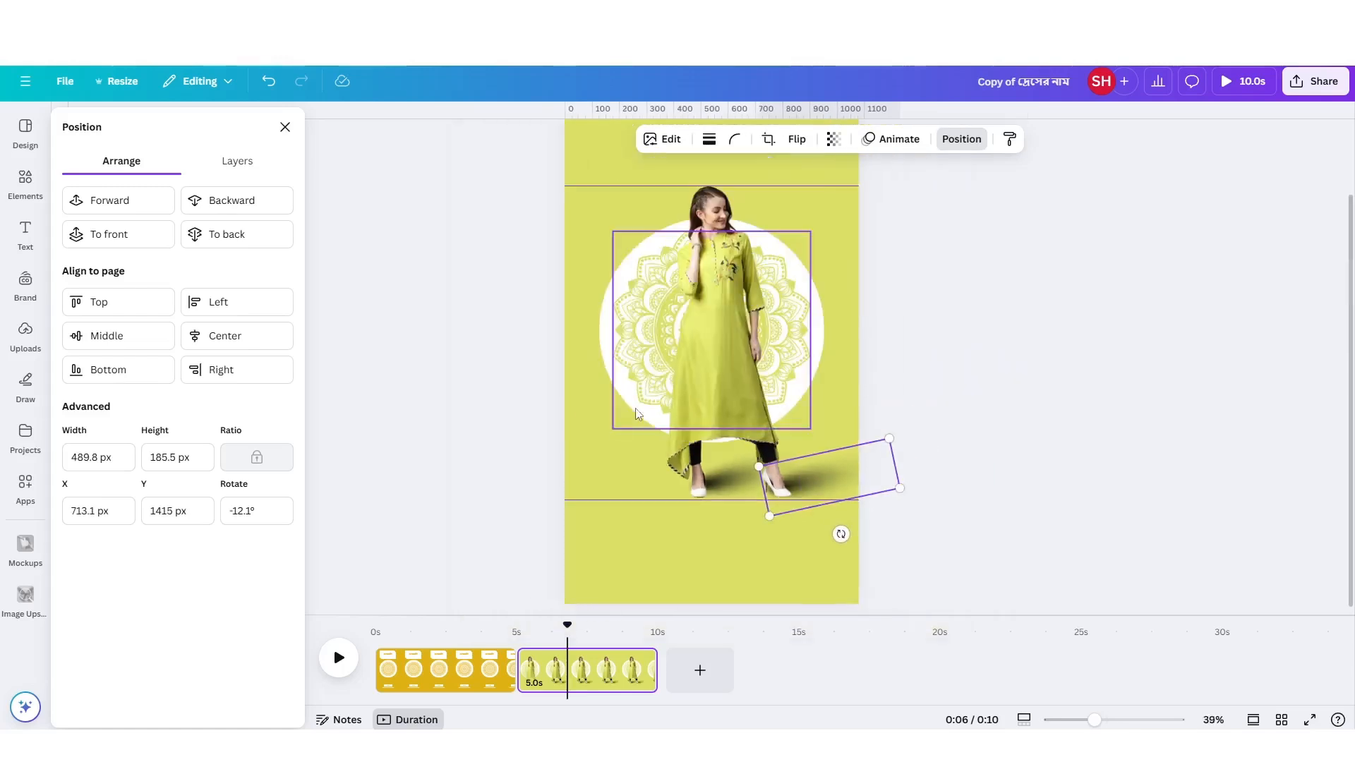
Select both shadow layers together and set their transparency to 45.
left_click(672, 560)
left_click(833, 474)
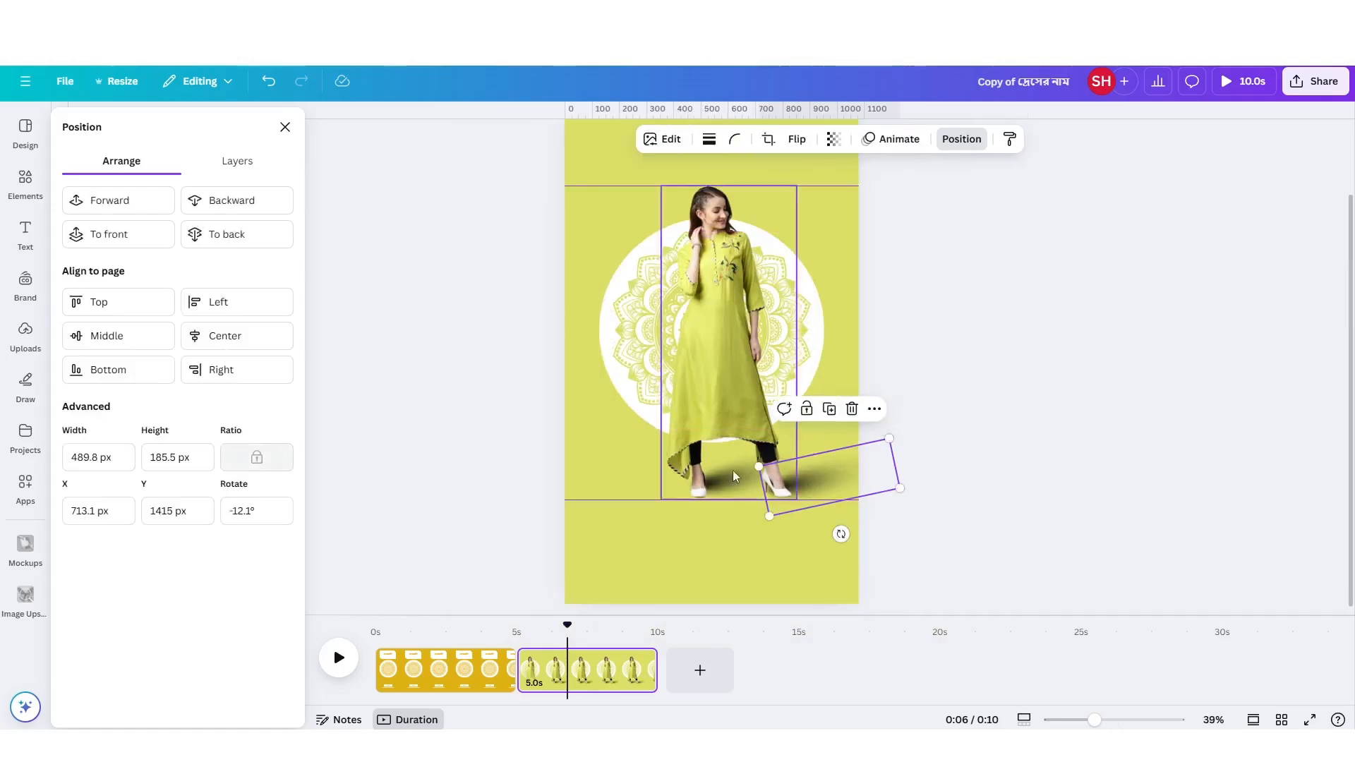
left_click(235, 161)
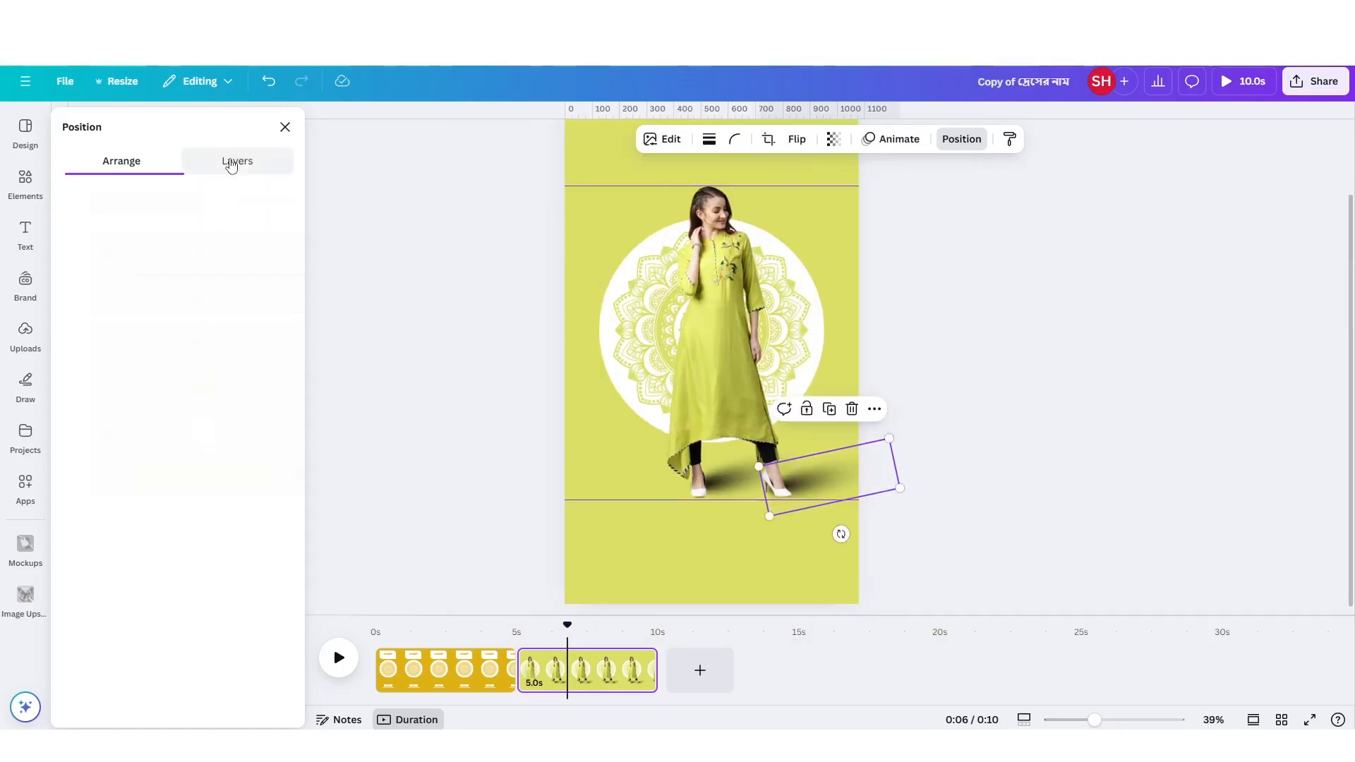
left_click(167, 352, "shift")
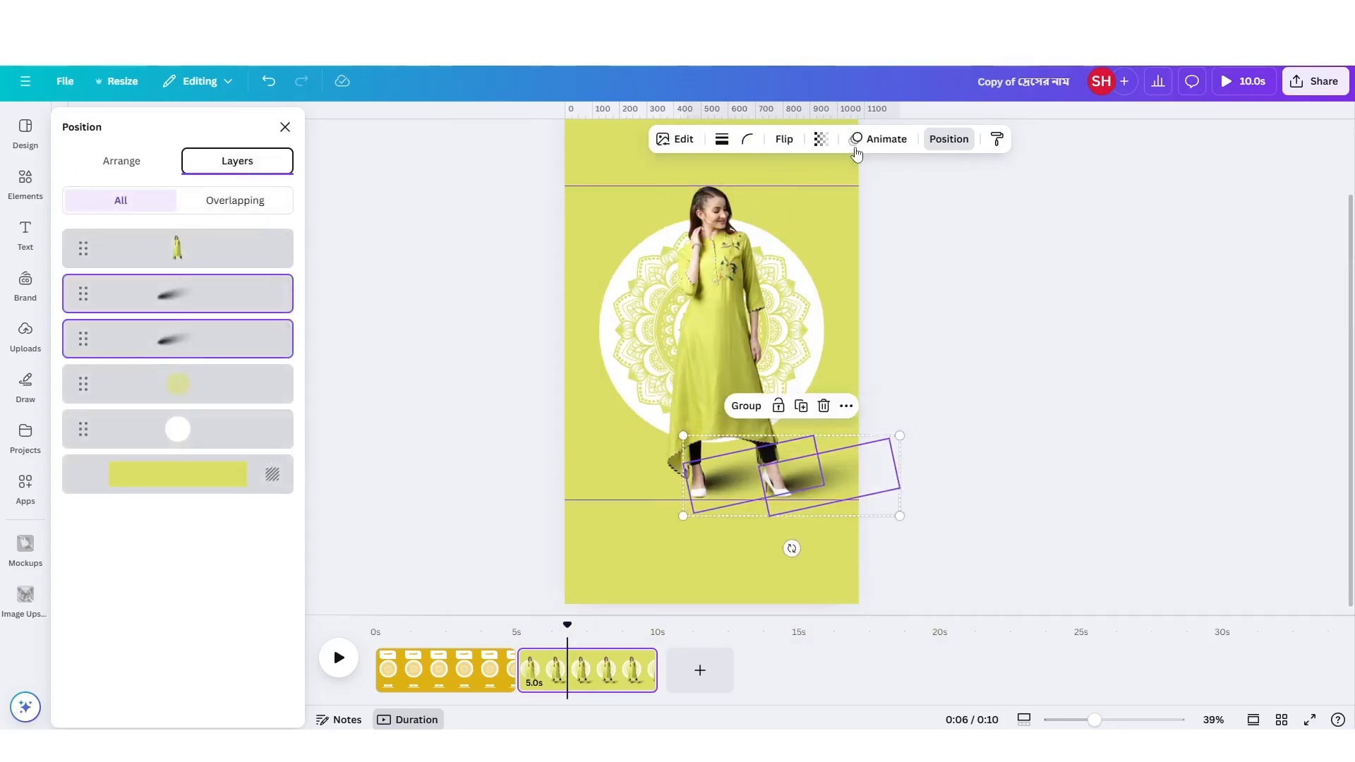
left_click(820, 139)
left_click_drag(805, 203, 800, 204)
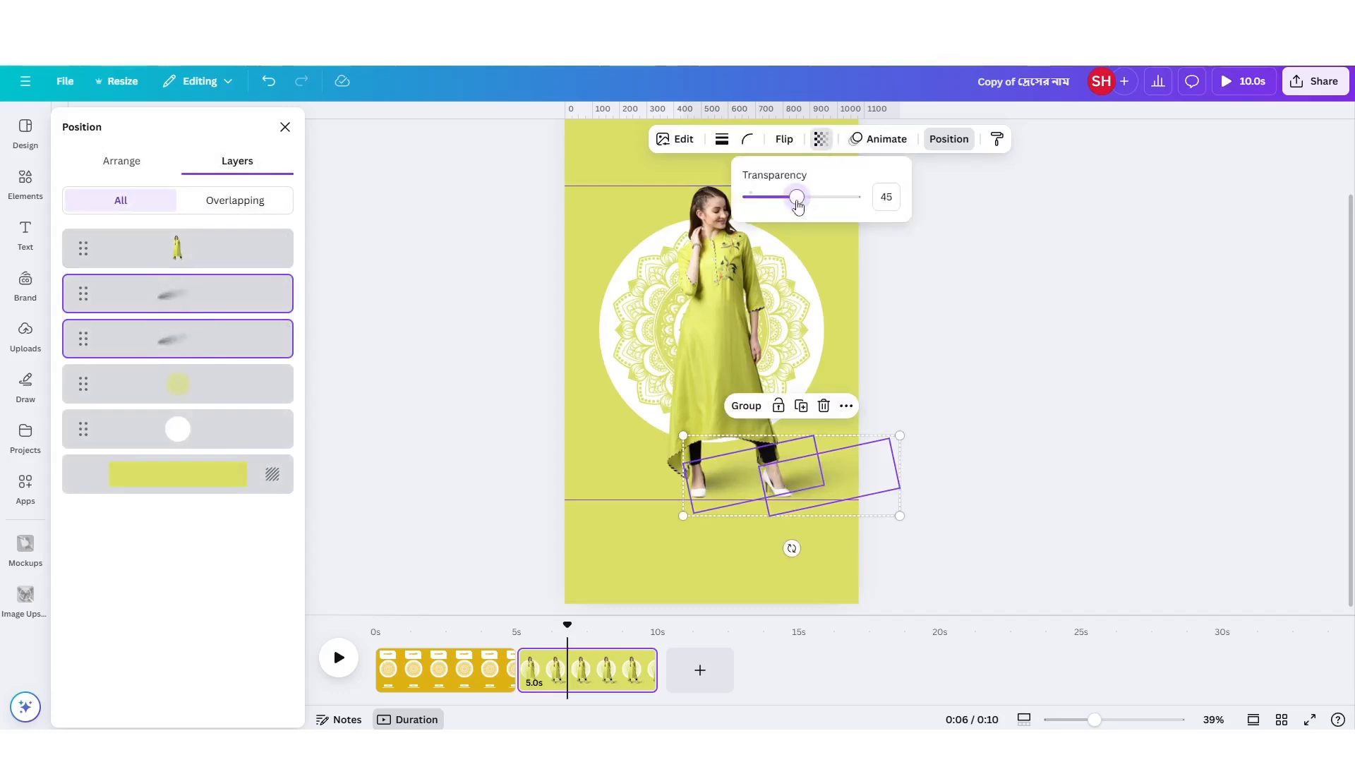
Select the woman together with both shadows and shift them slightly left on the page.
left_click(695, 573)
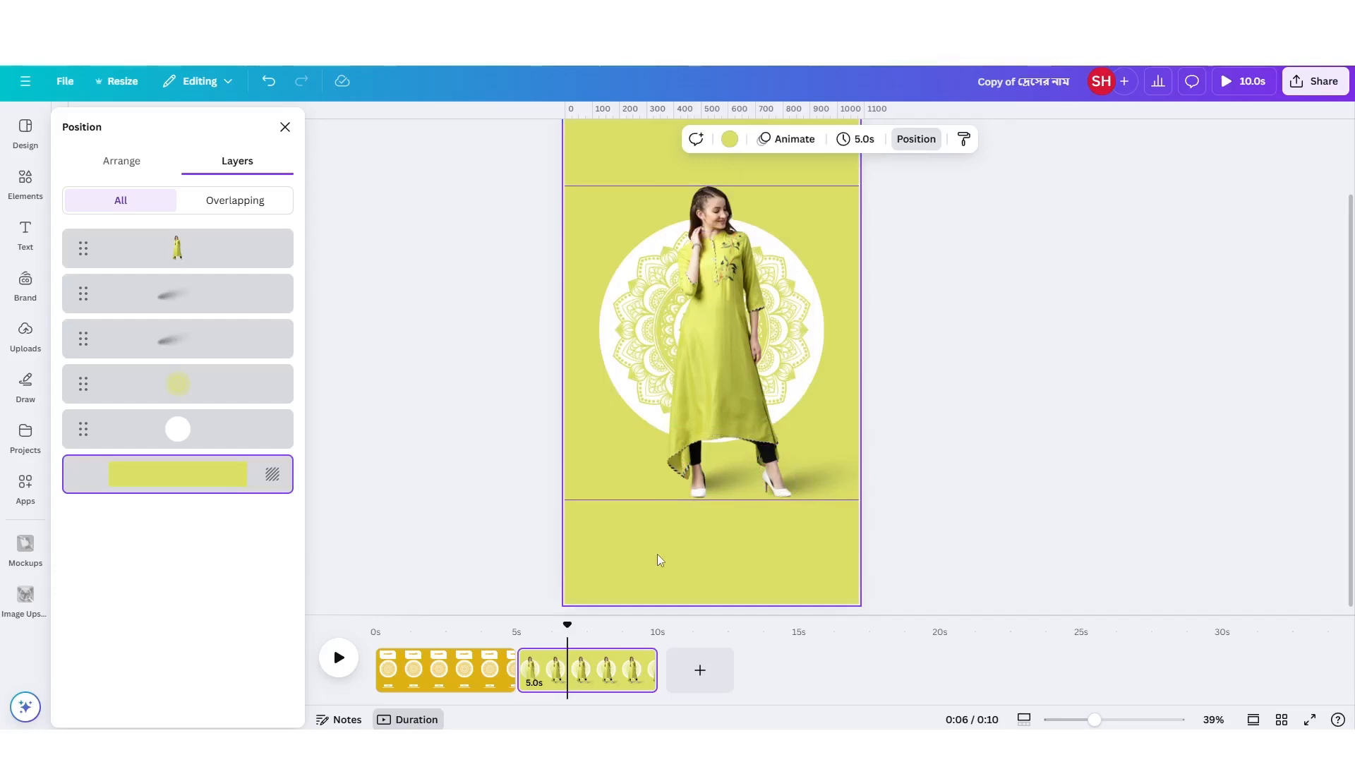
left_click(772, 474)
left_click_drag(813, 475, 805, 474)
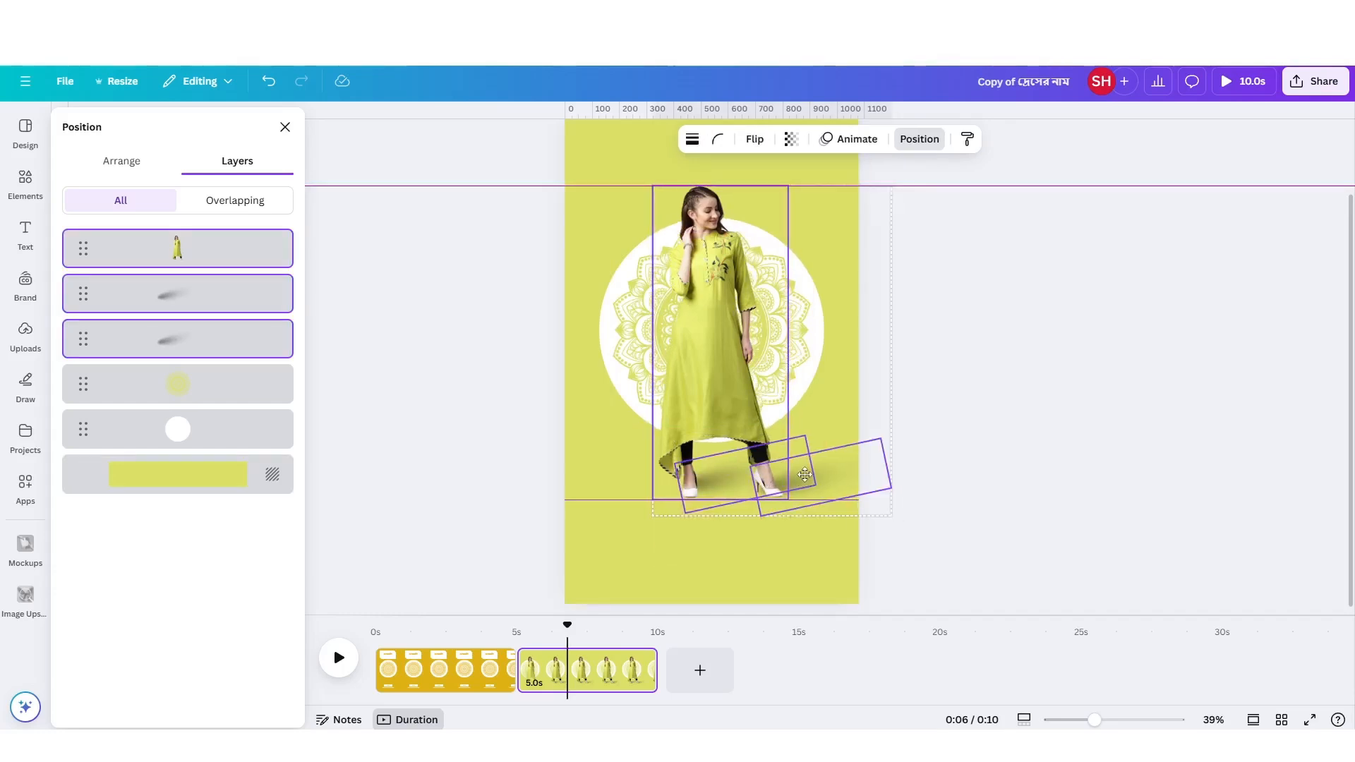
left_click(708, 565)
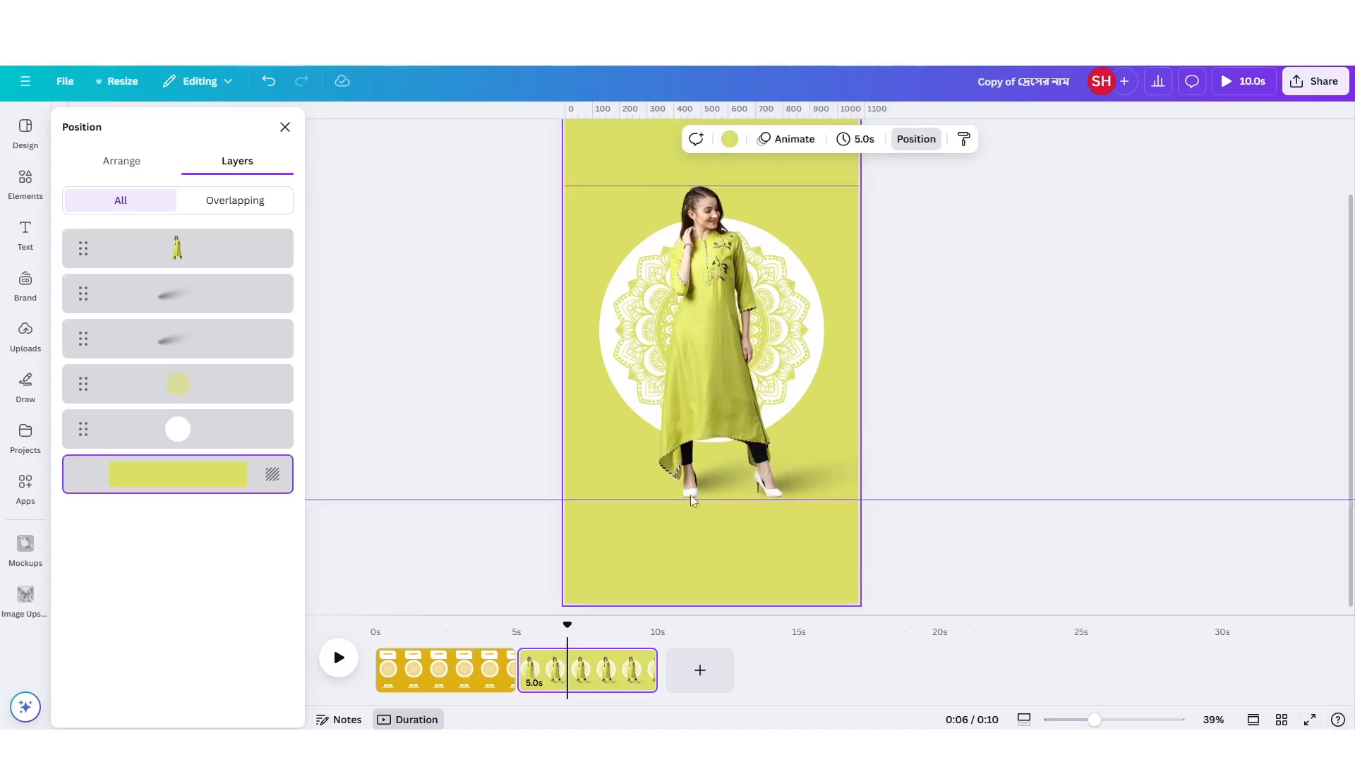
Add a heading reading "আনারকলি" centred above the woman's head.
scroll(743, 506, "up", 2)
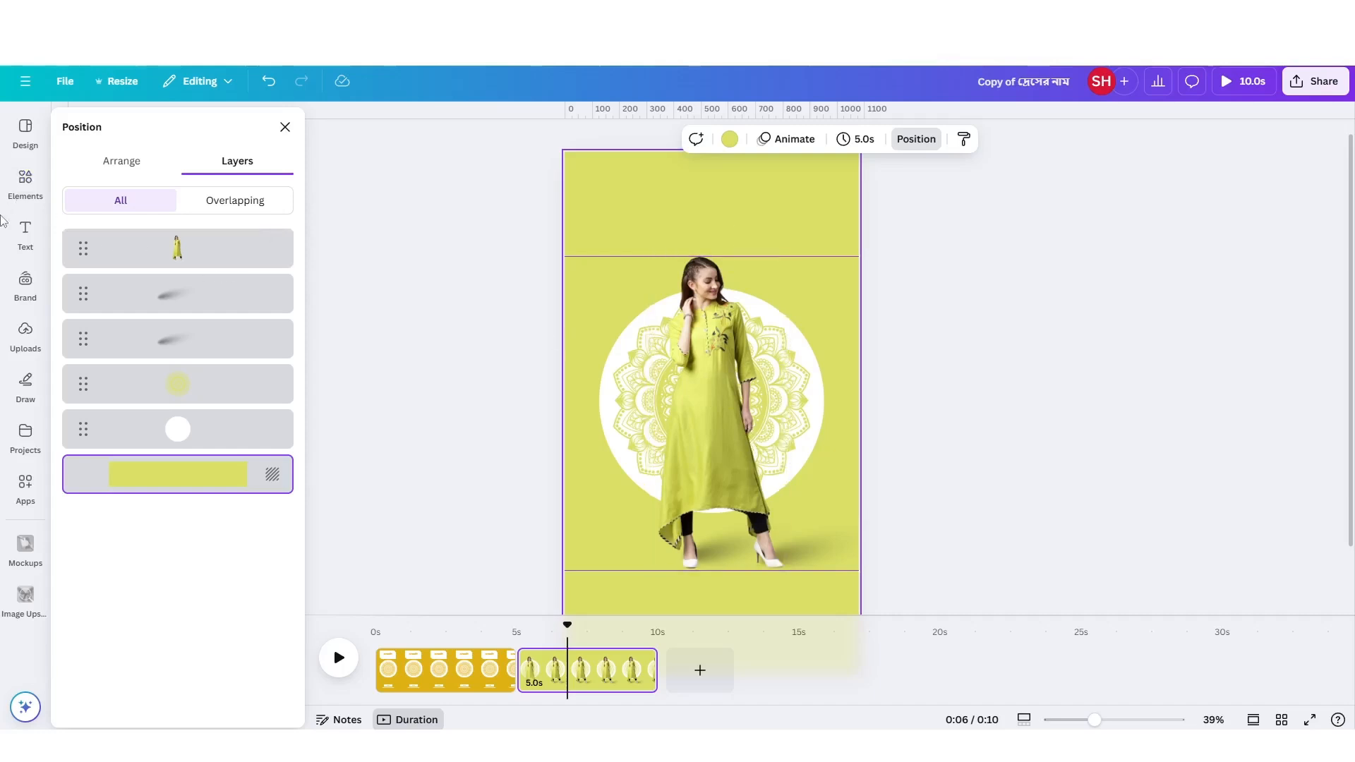
left_click(25, 232)
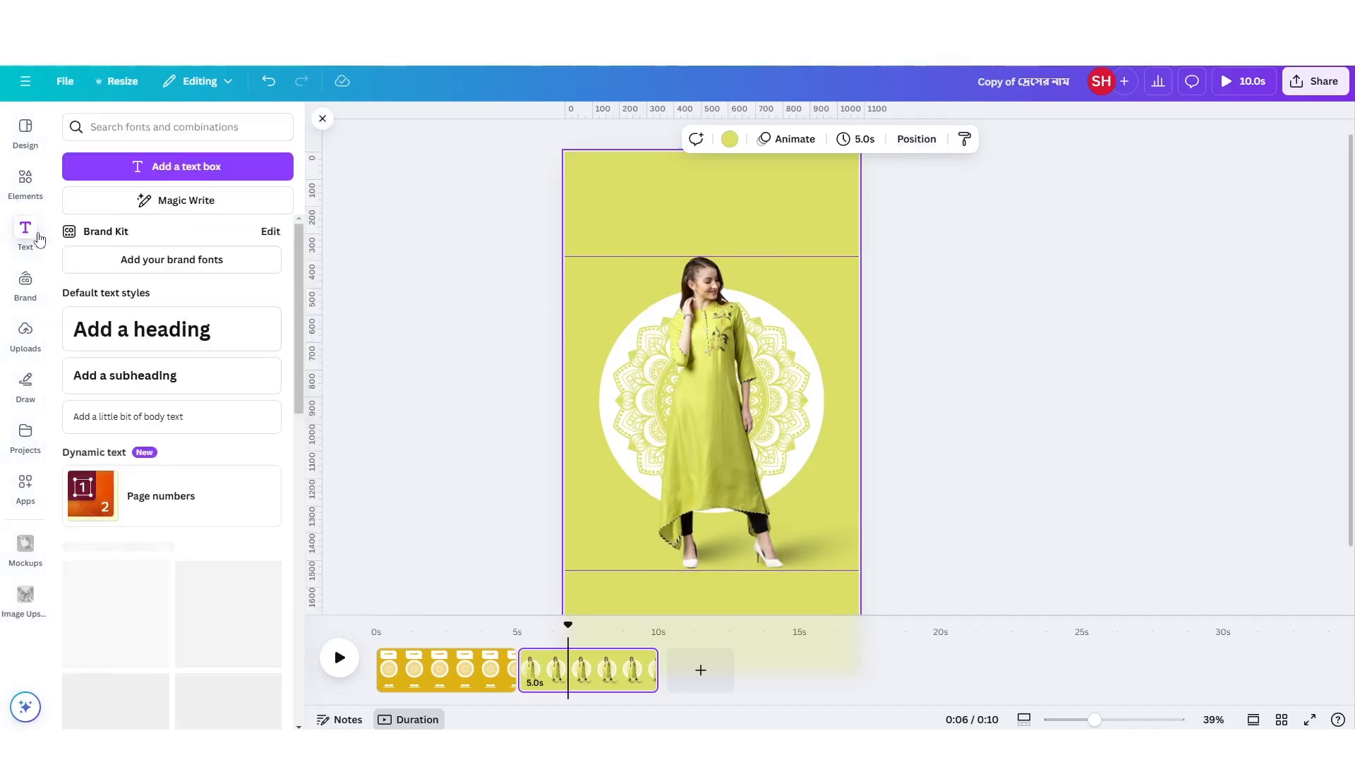
left_click(165, 330)
left_click_drag(722, 464, 722, 277)
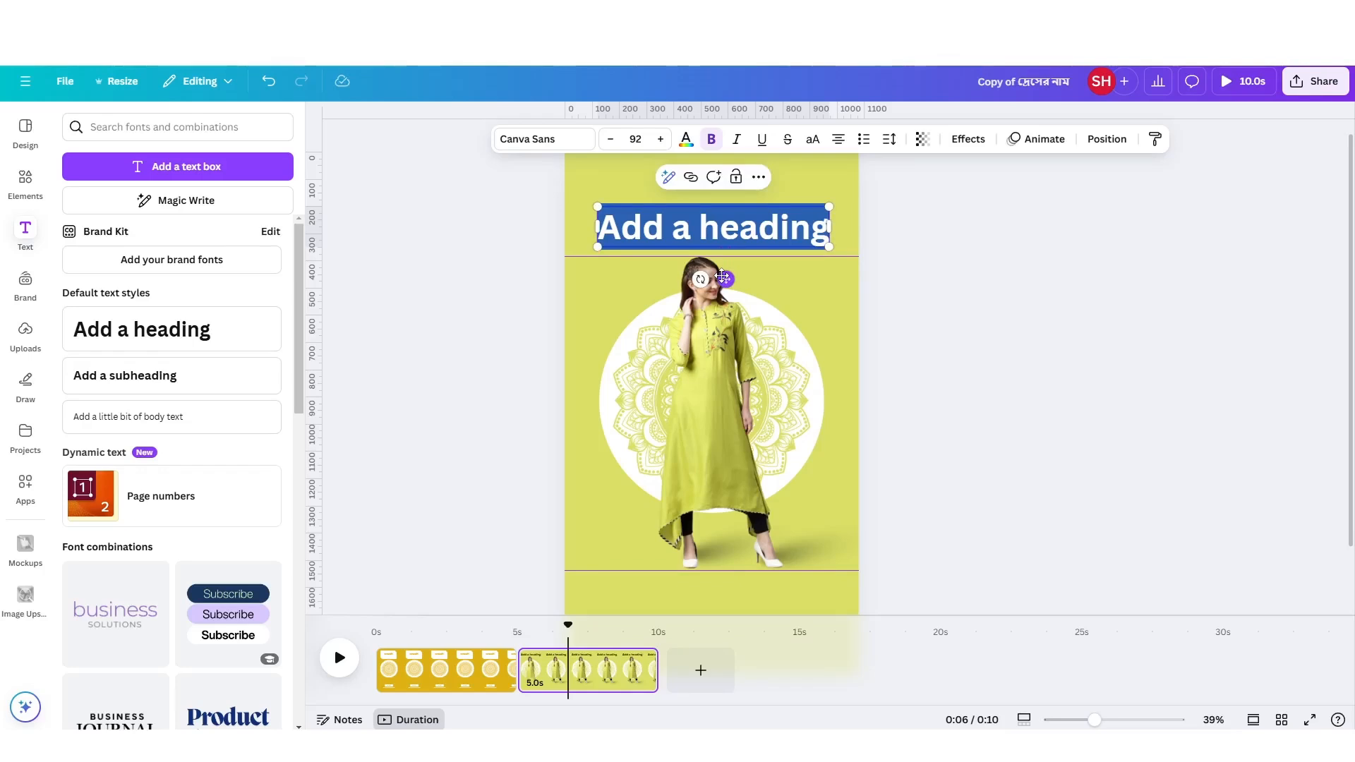
type("আনার")
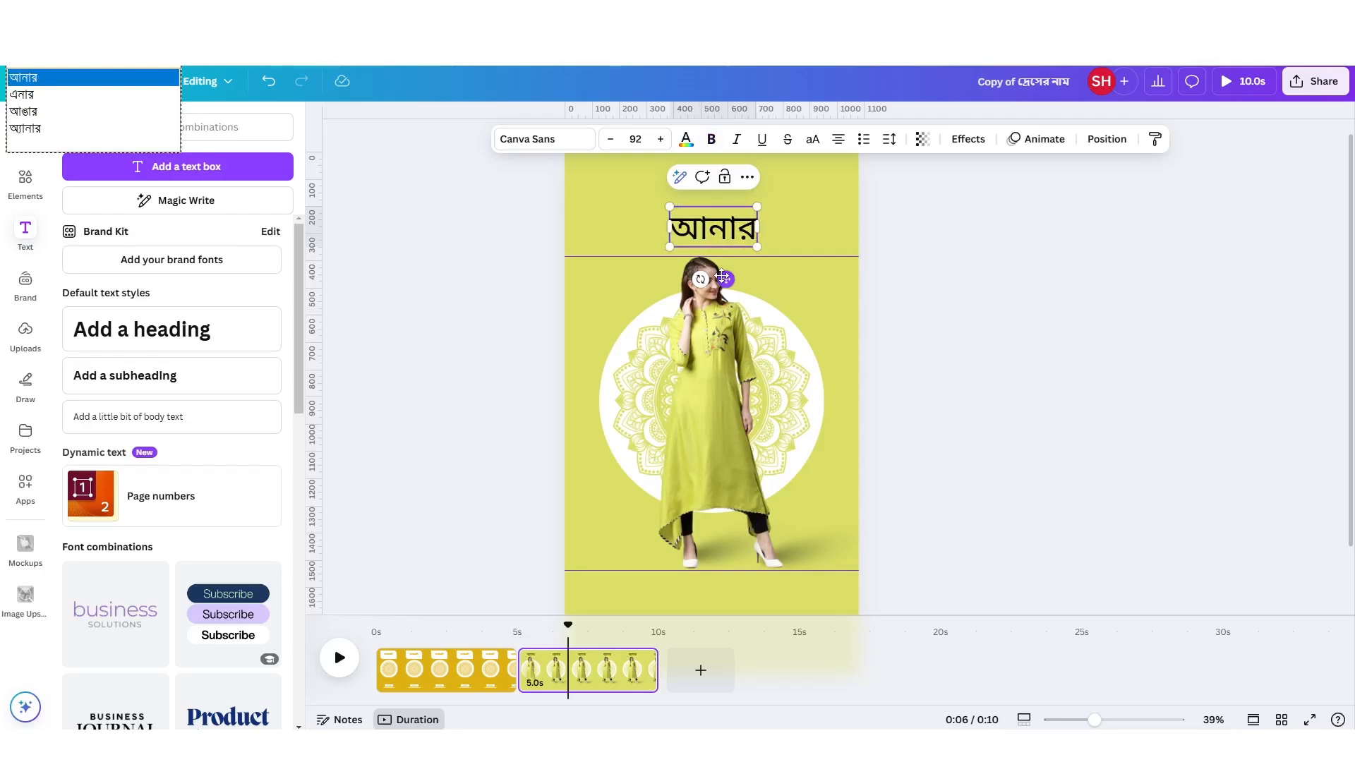
type("কলি")
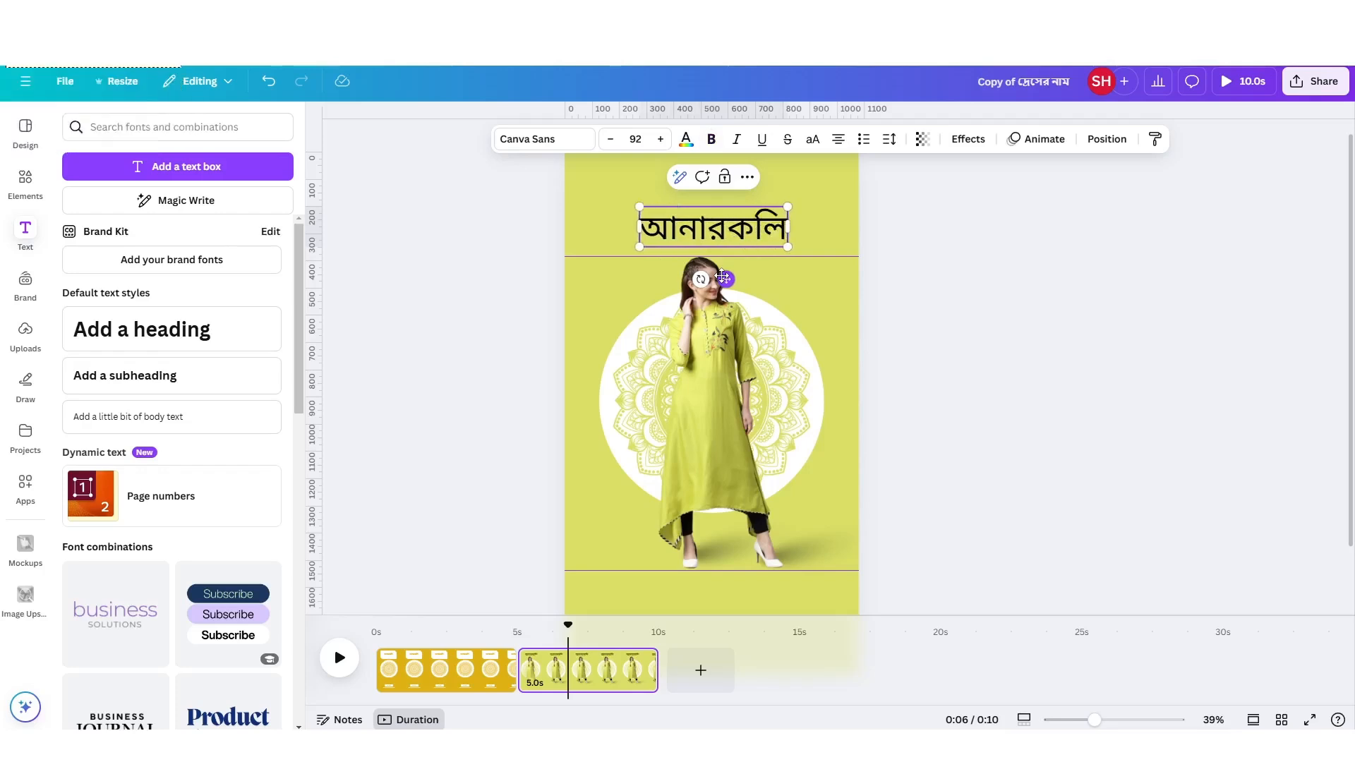
left_click(595, 209)
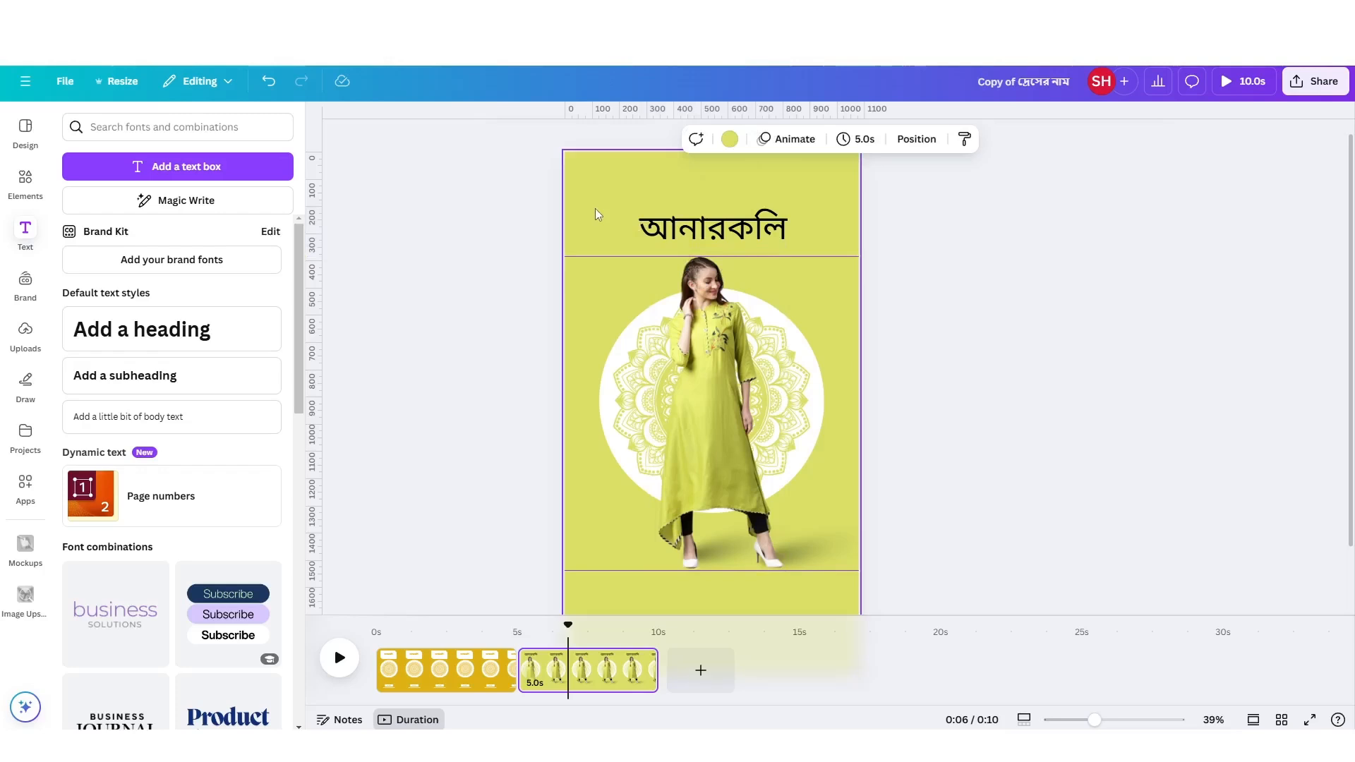
Find the Hind Siliguri font and apply it to the "আনারকলি" heading.
left_click(730, 229)
left_click(554, 142)
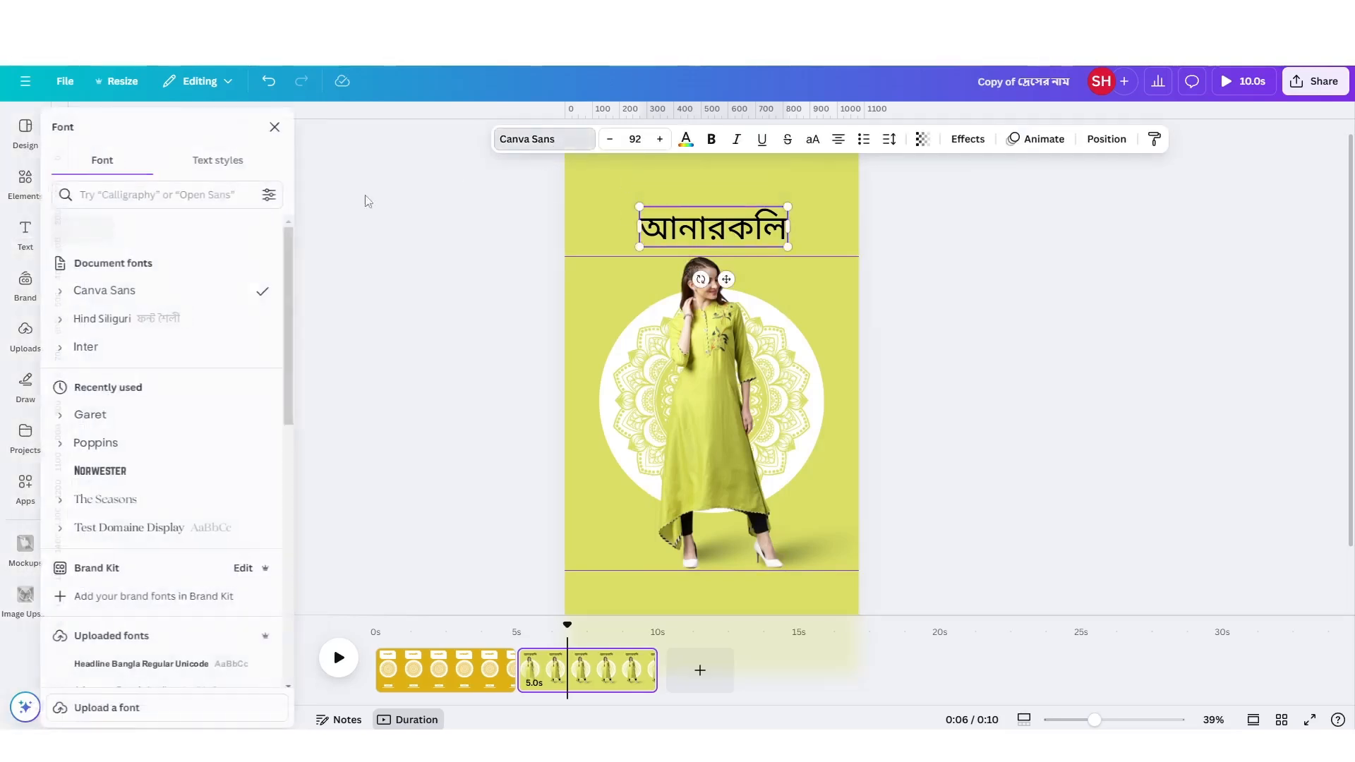
scroll(162, 523, "down", 6)
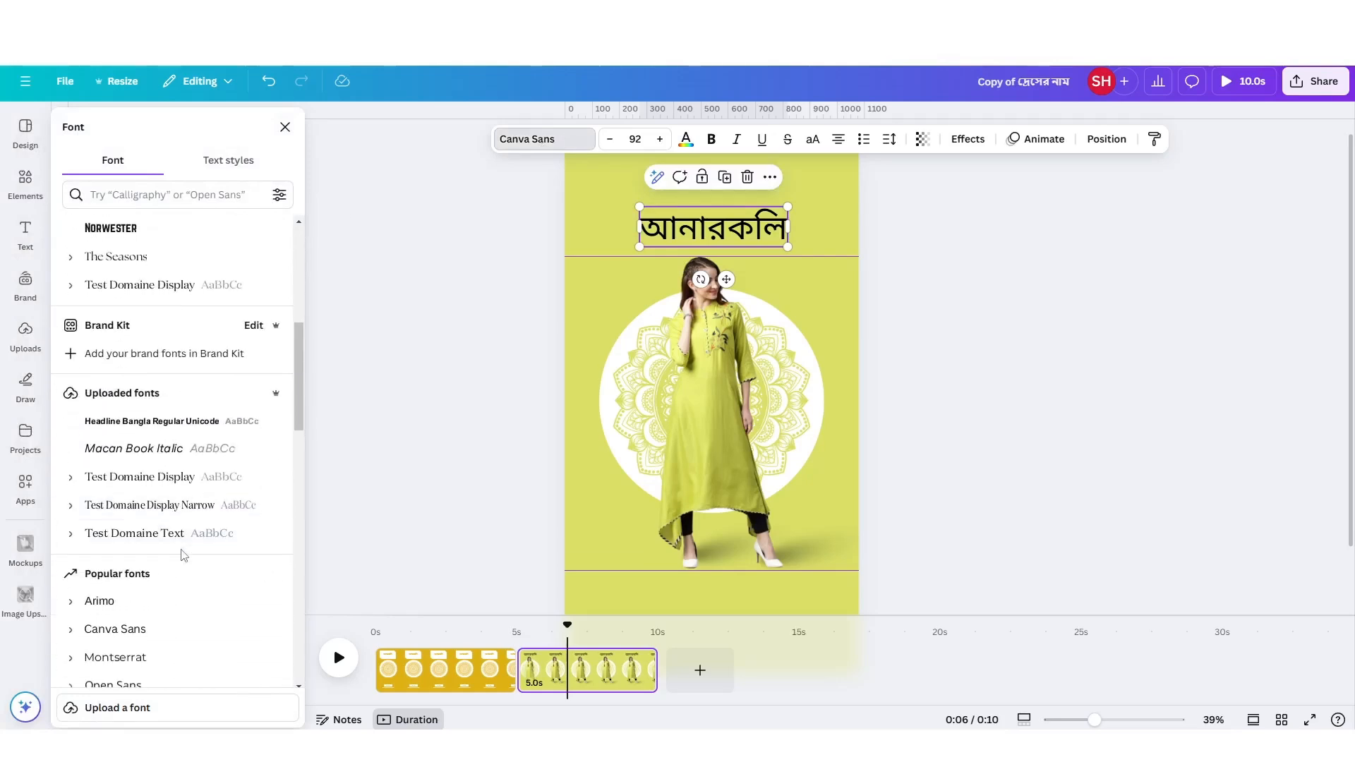
scroll(182, 554, "up", 6)
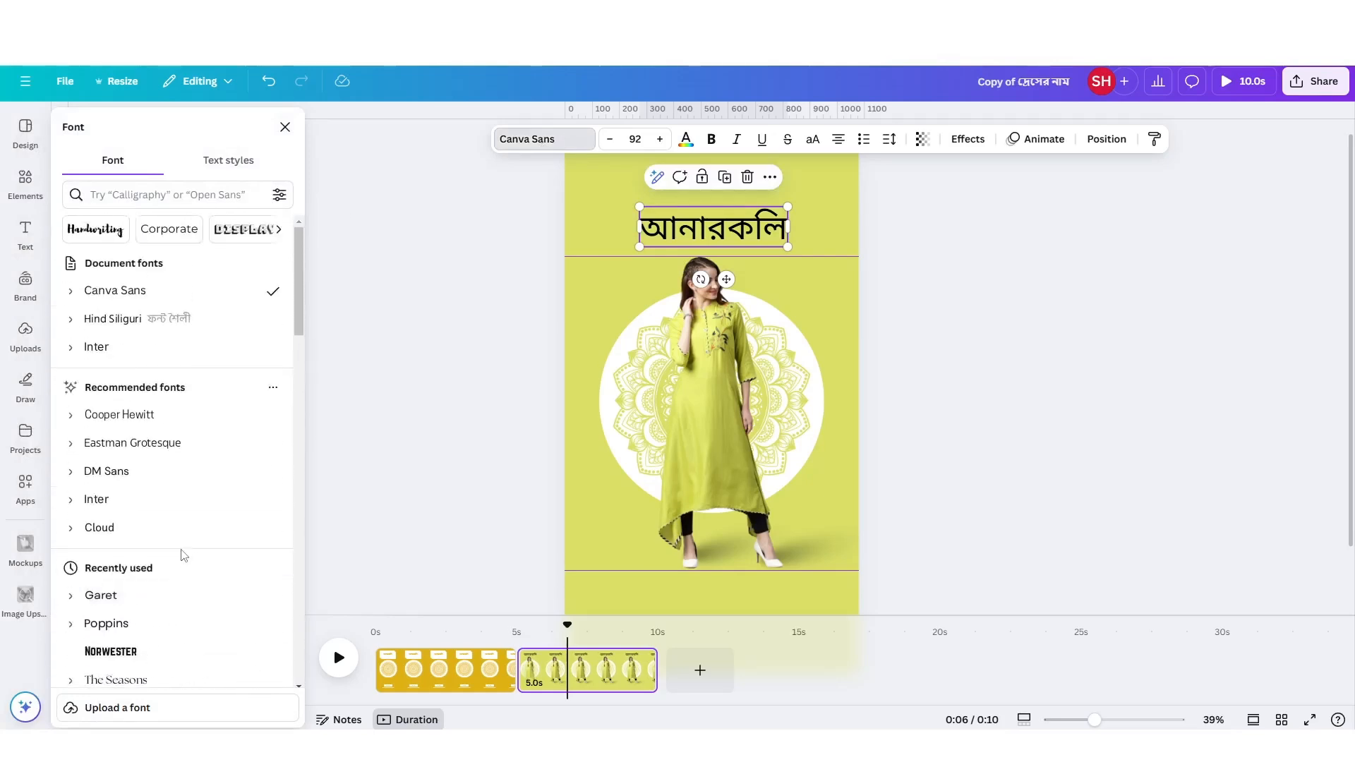
left_click(129, 192)
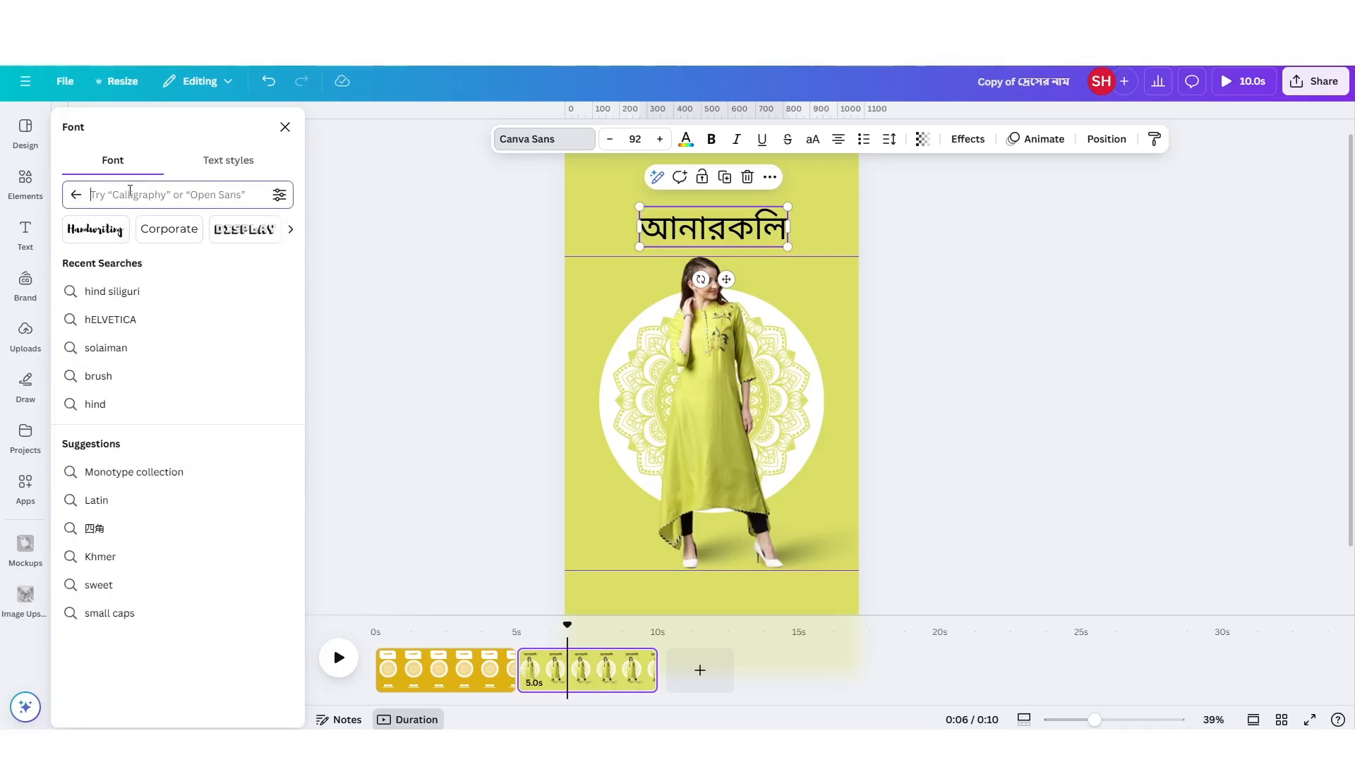
type("হিন্দ সিলি")
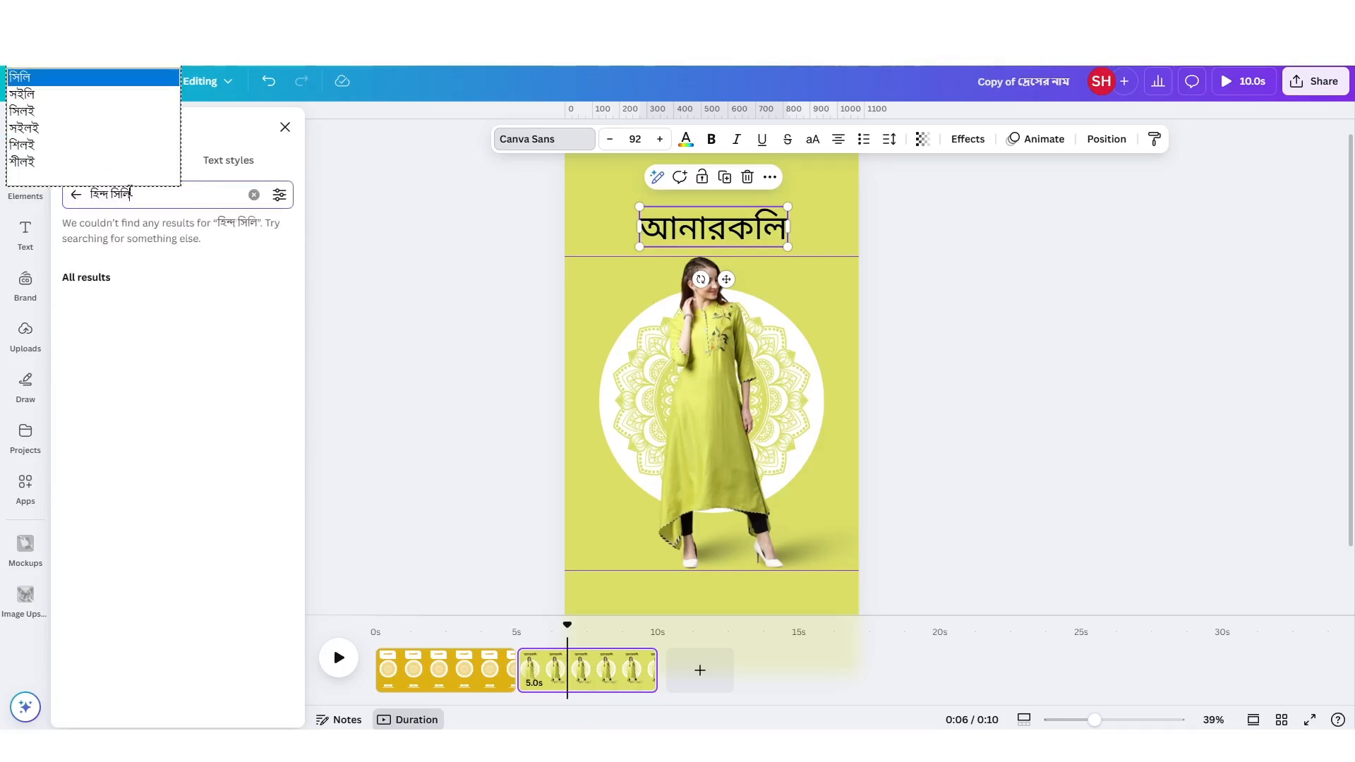
key("BackSpace")
key("BackSpace")
key("BackSpace")
key("BackSpace")
key("BackSpace")
key("BackSpace")
key("BackSpace")
key("BackSpace")
key("BackSpace")
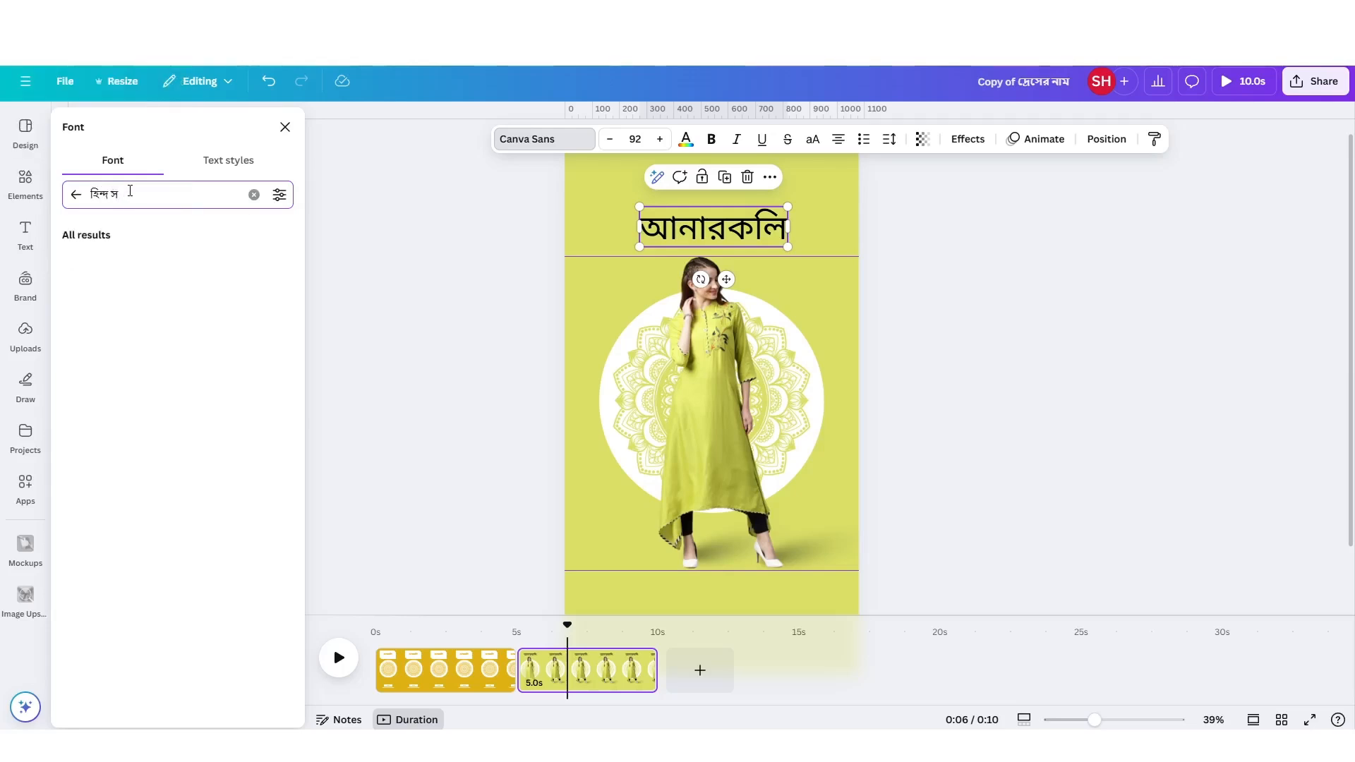
type("hin")
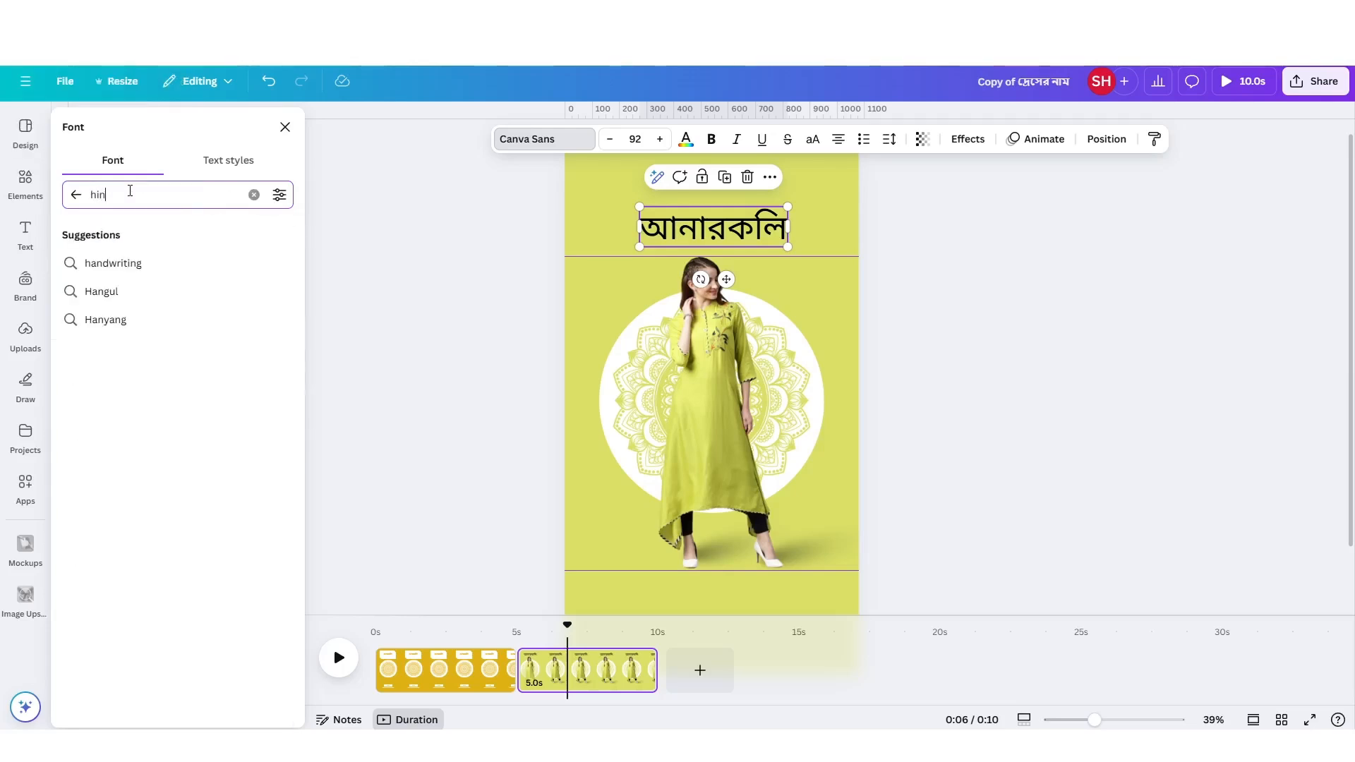
type("d siliguri")
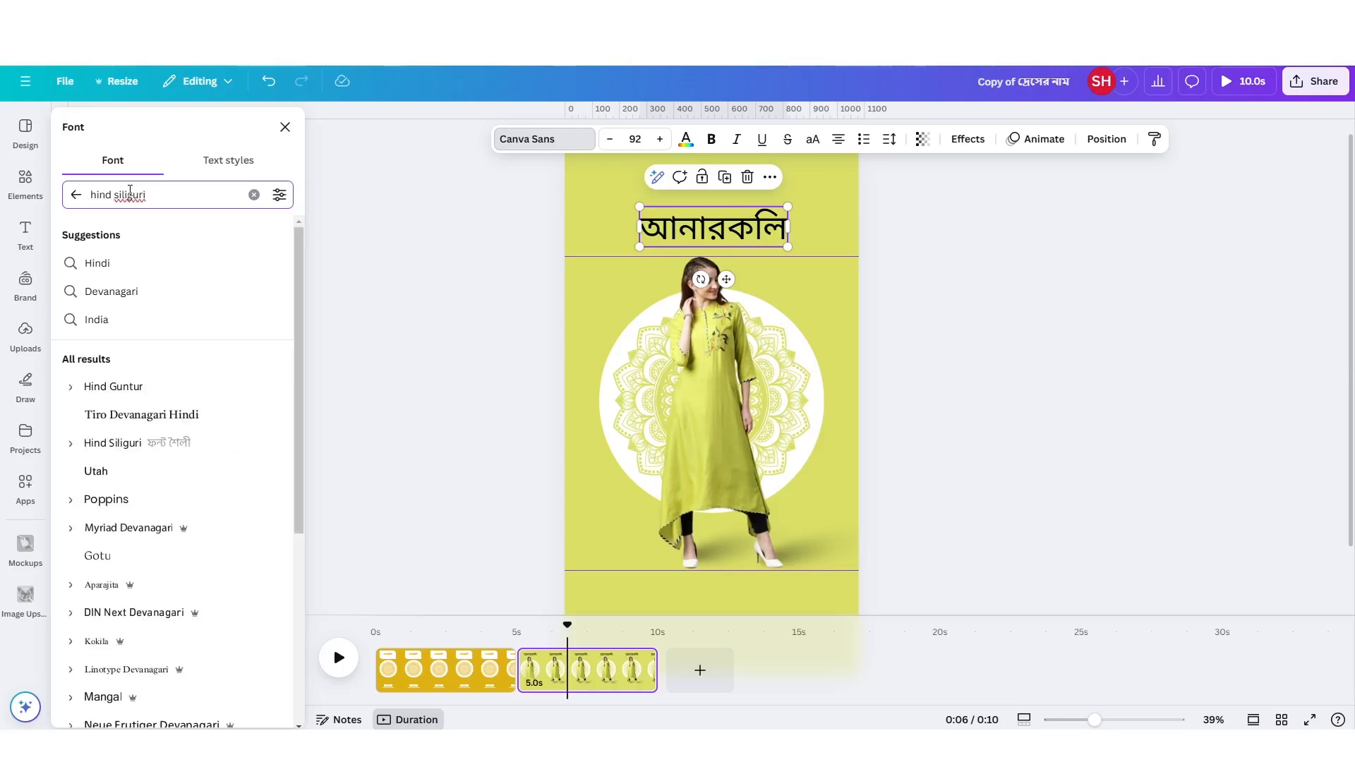
left_click(205, 445)
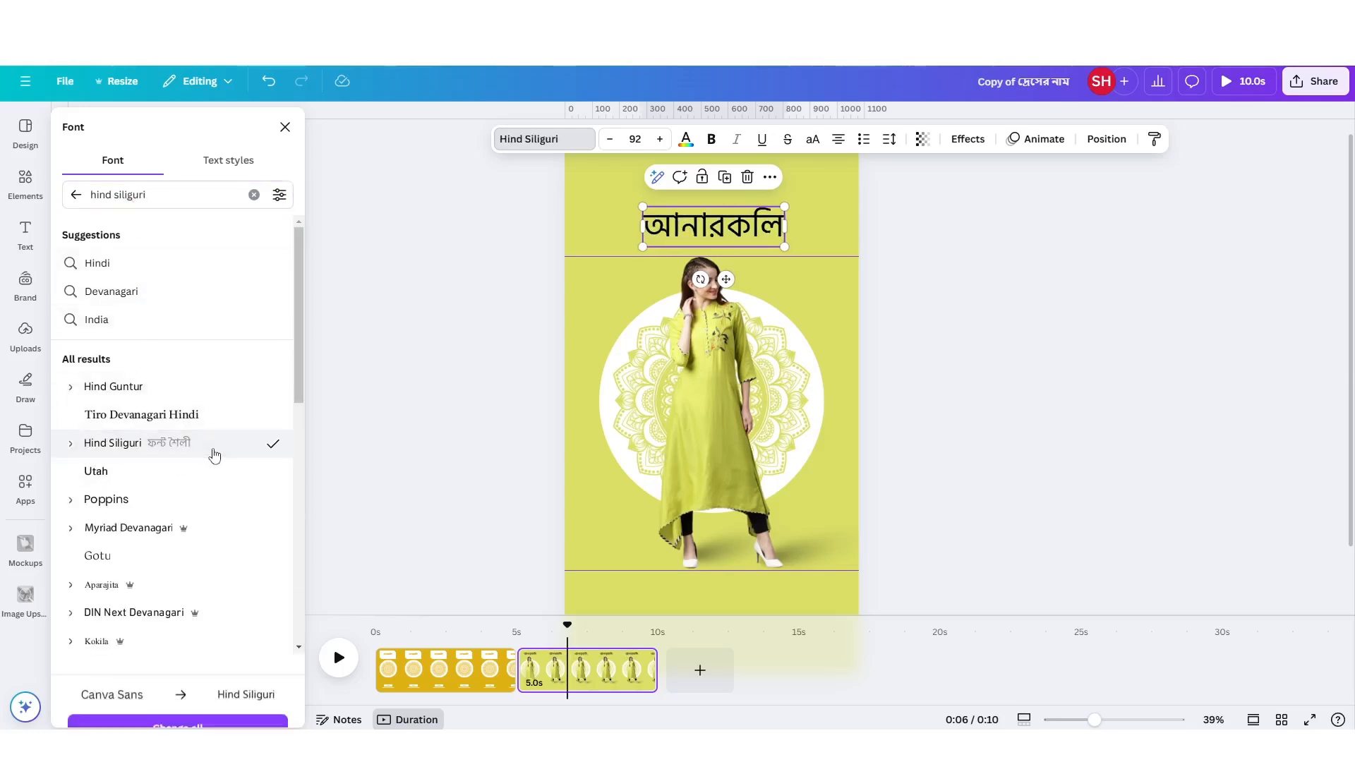
Make the "আনারকলি" heading bold and move it slightly up, keeping it centred on the page.
left_click(710, 140)
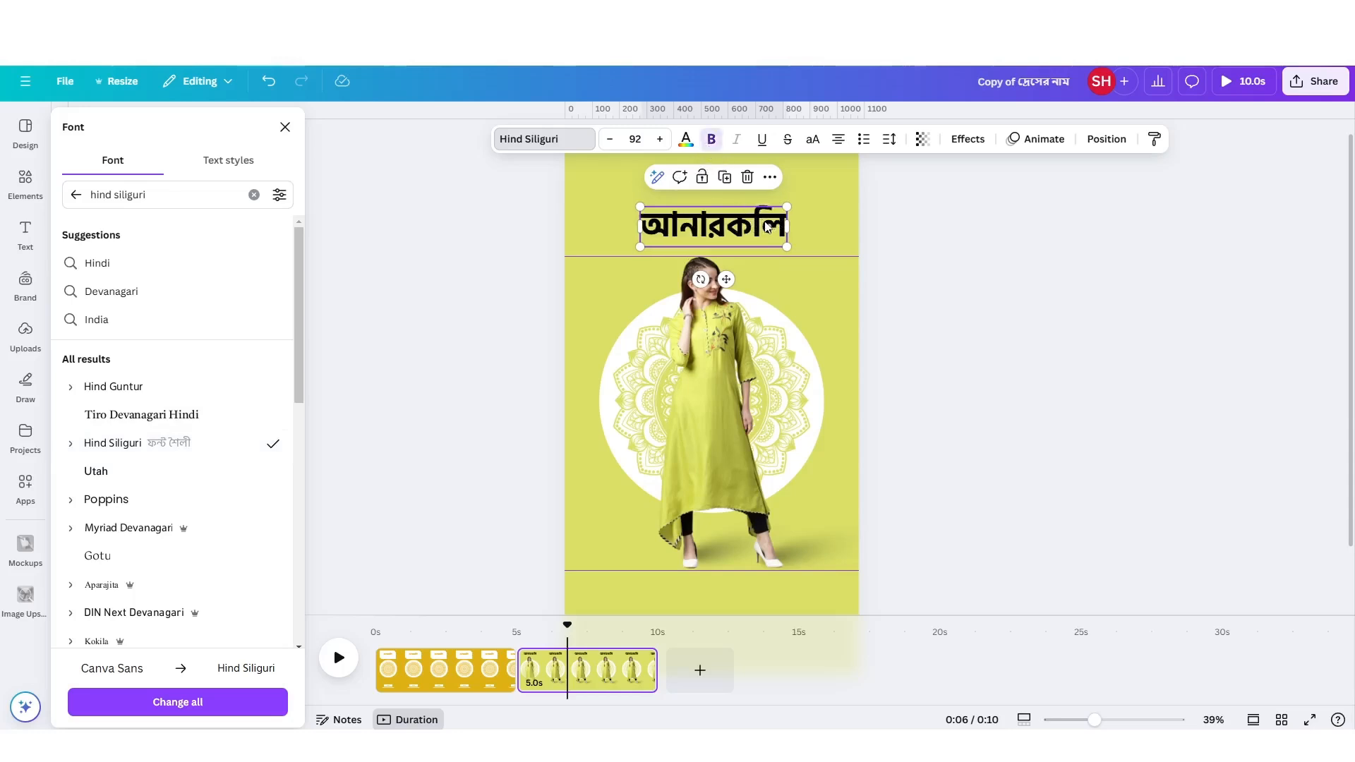
left_click_drag(767, 226, 764, 220)
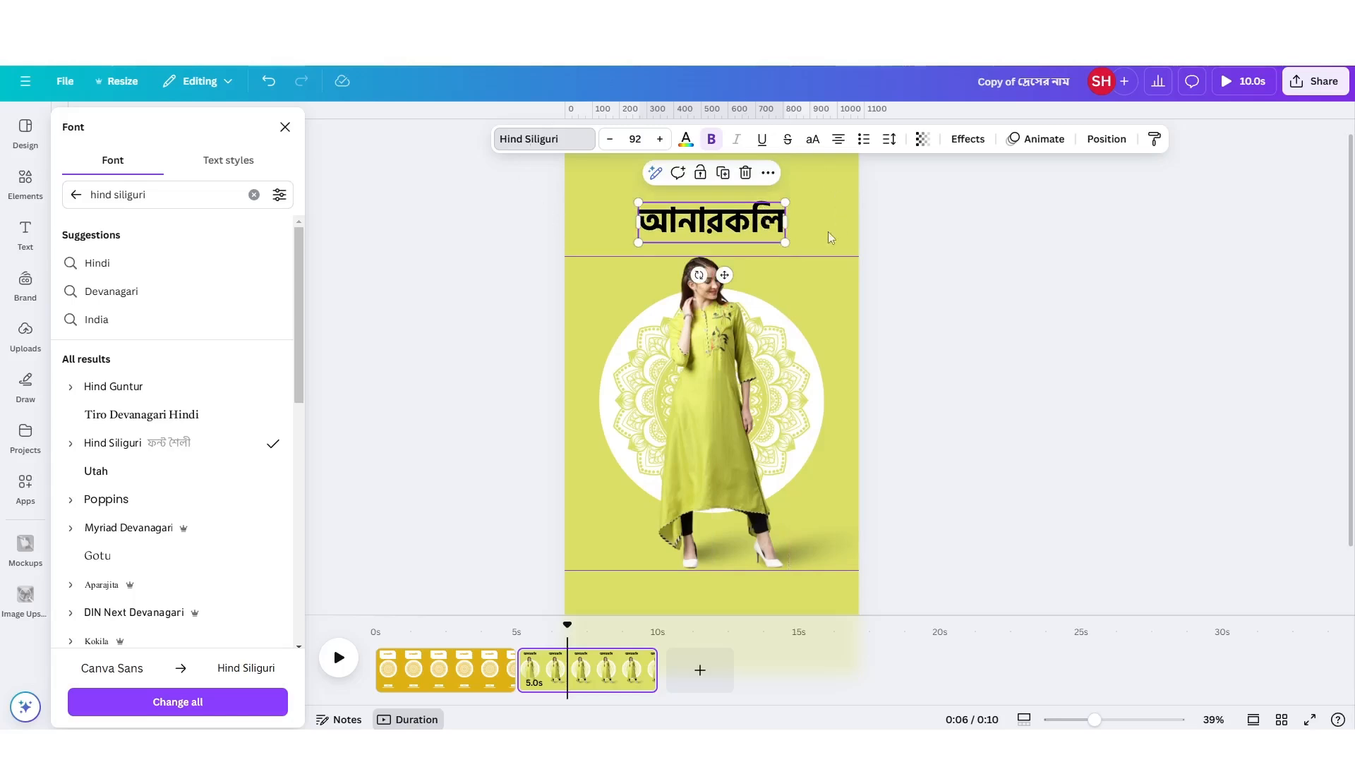
left_click(603, 219)
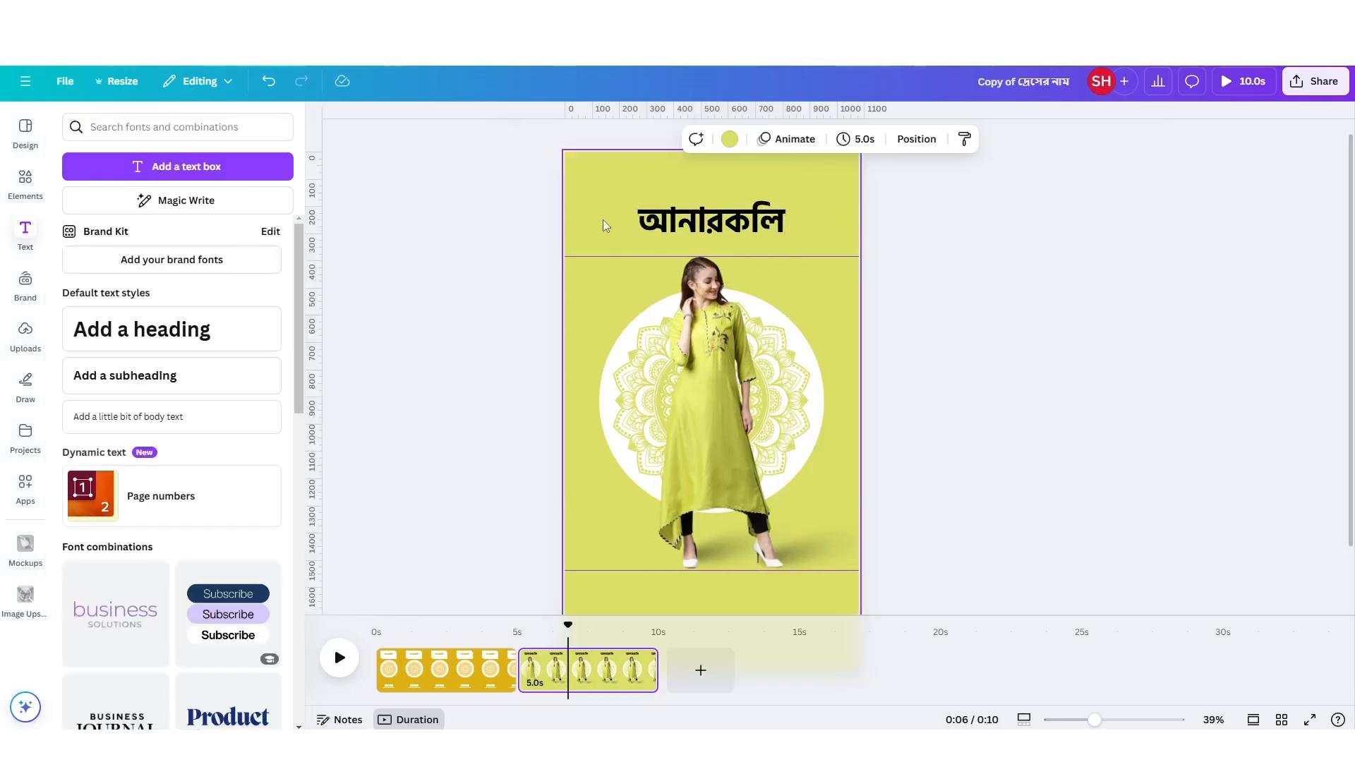
Add a square shape behind the heading and stretch it into a rectangle about 600 px wide and 175 px high.
left_click(26, 181)
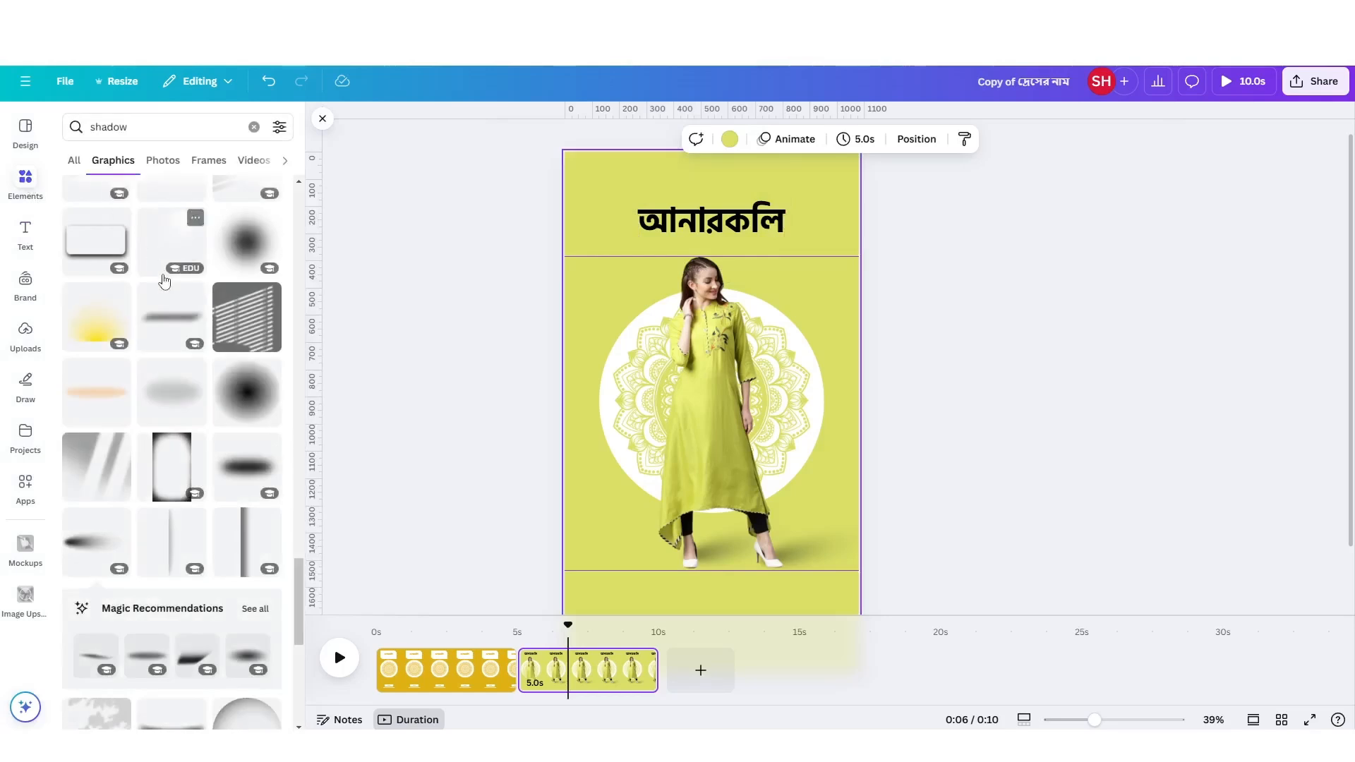
left_click(253, 127)
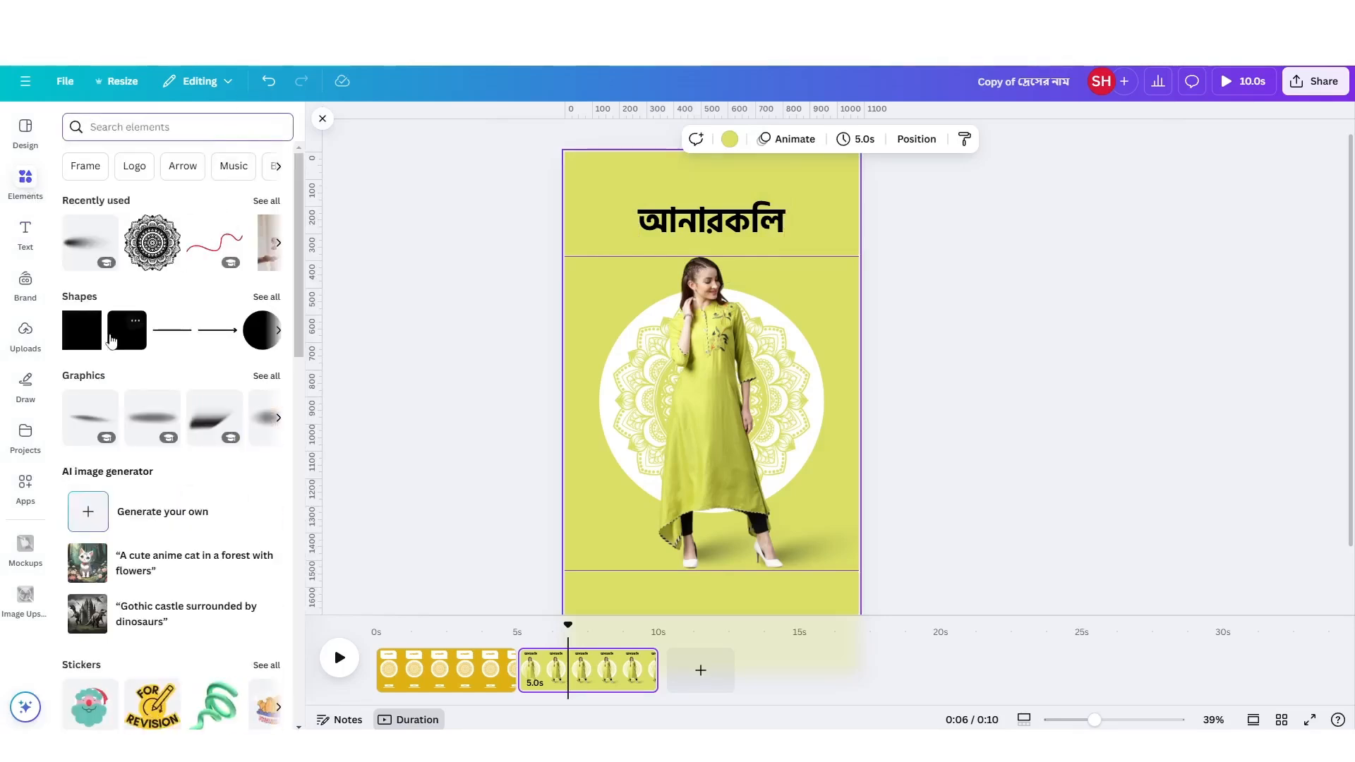
left_click(82, 329)
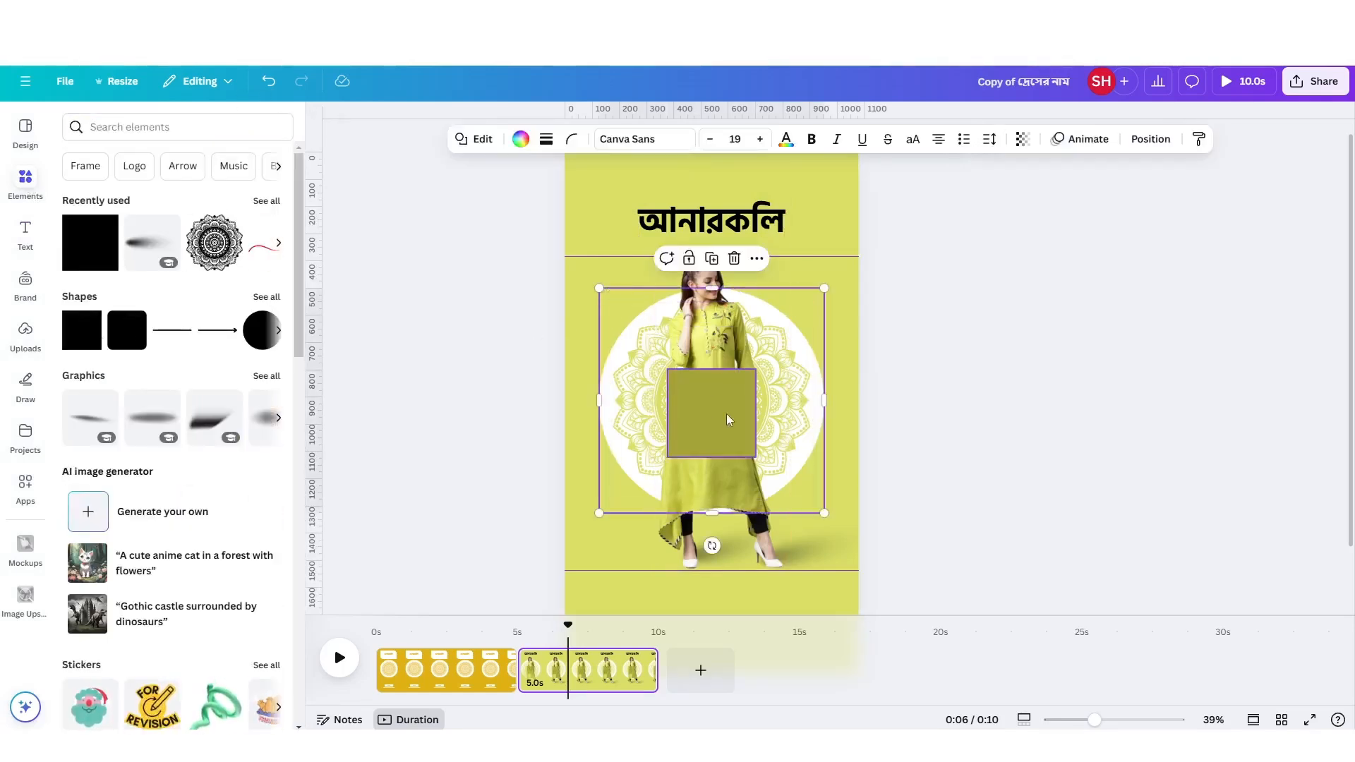
left_click_drag(710, 420, 795, 243)
scroll(833, 172, "up", 5)
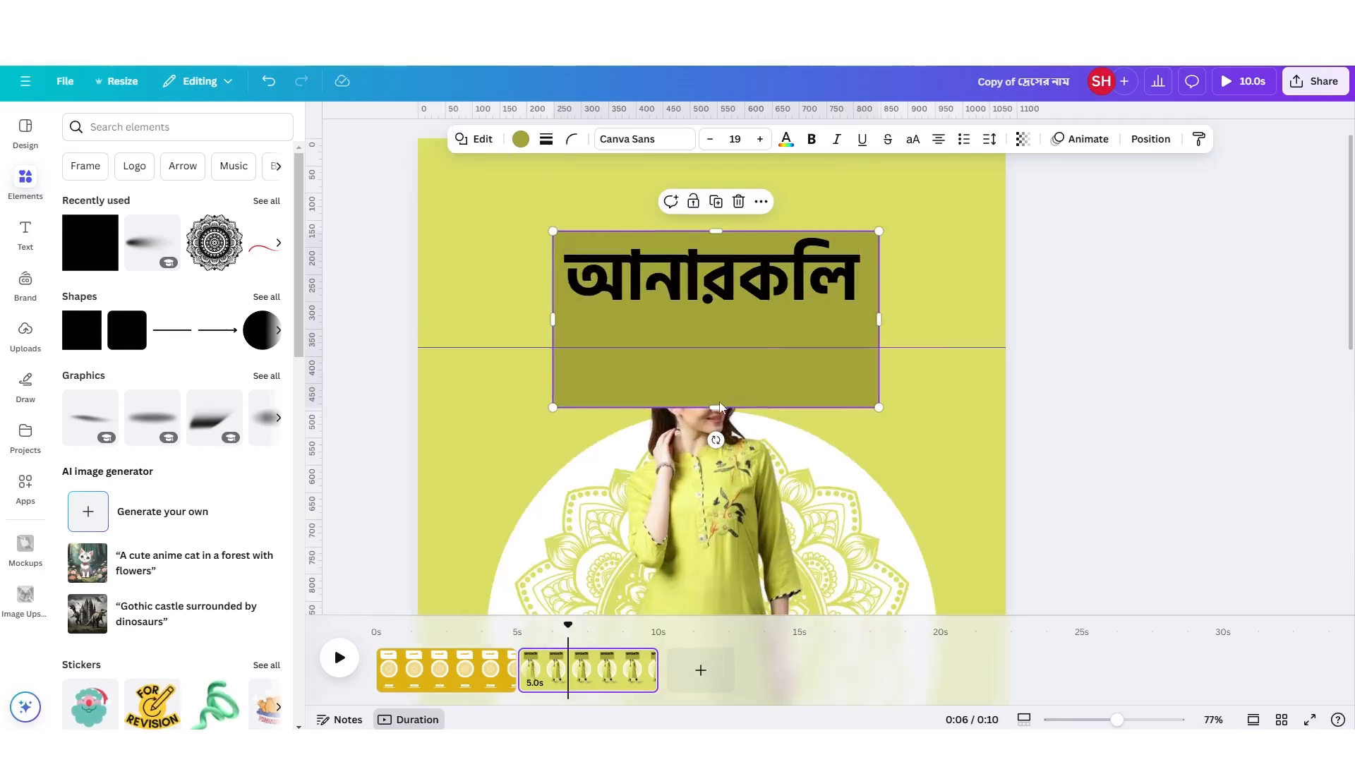
left_click_drag(717, 404, 742, 320)
Shrink the heading to font size 70.2, centred inside the rectangle, and fill the rectangle with white.
left_click(843, 272)
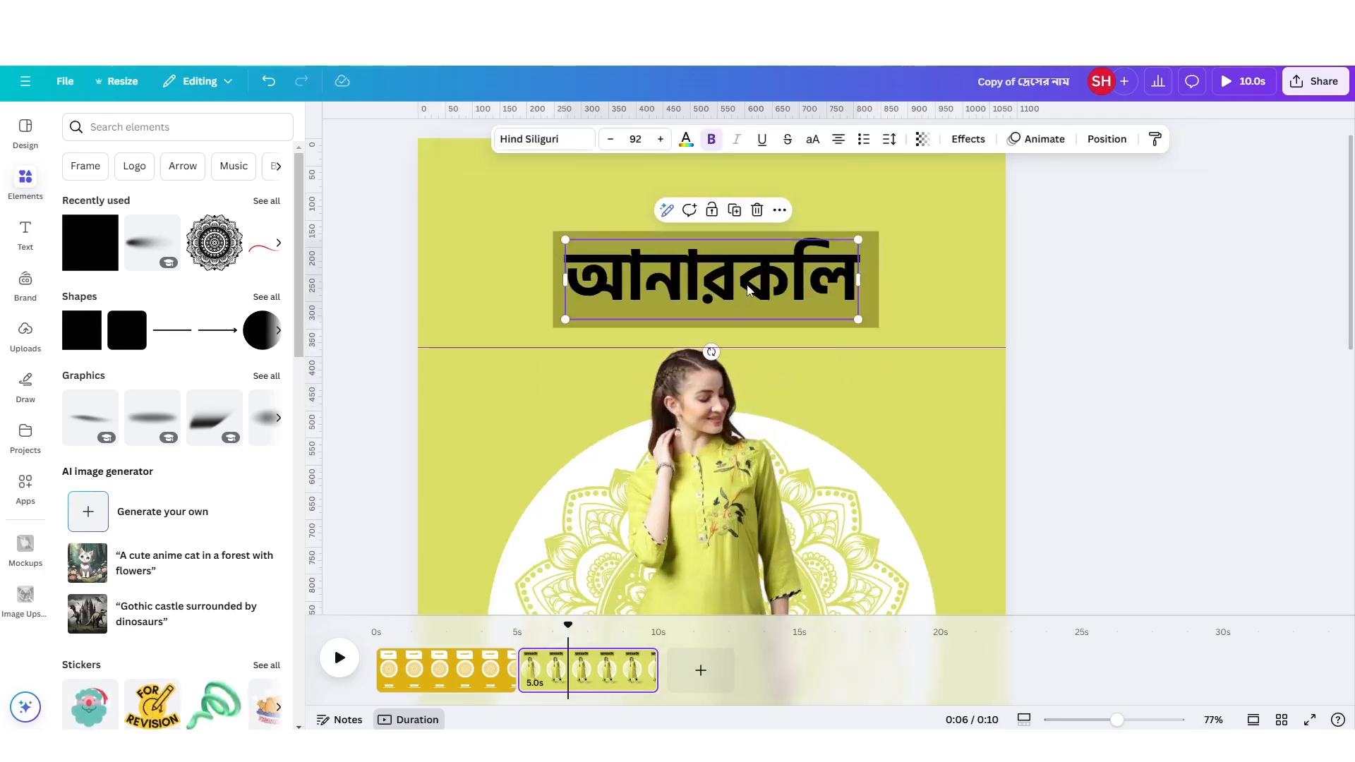
left_click_drag(861, 235, 851, 263)
left_click(852, 263)
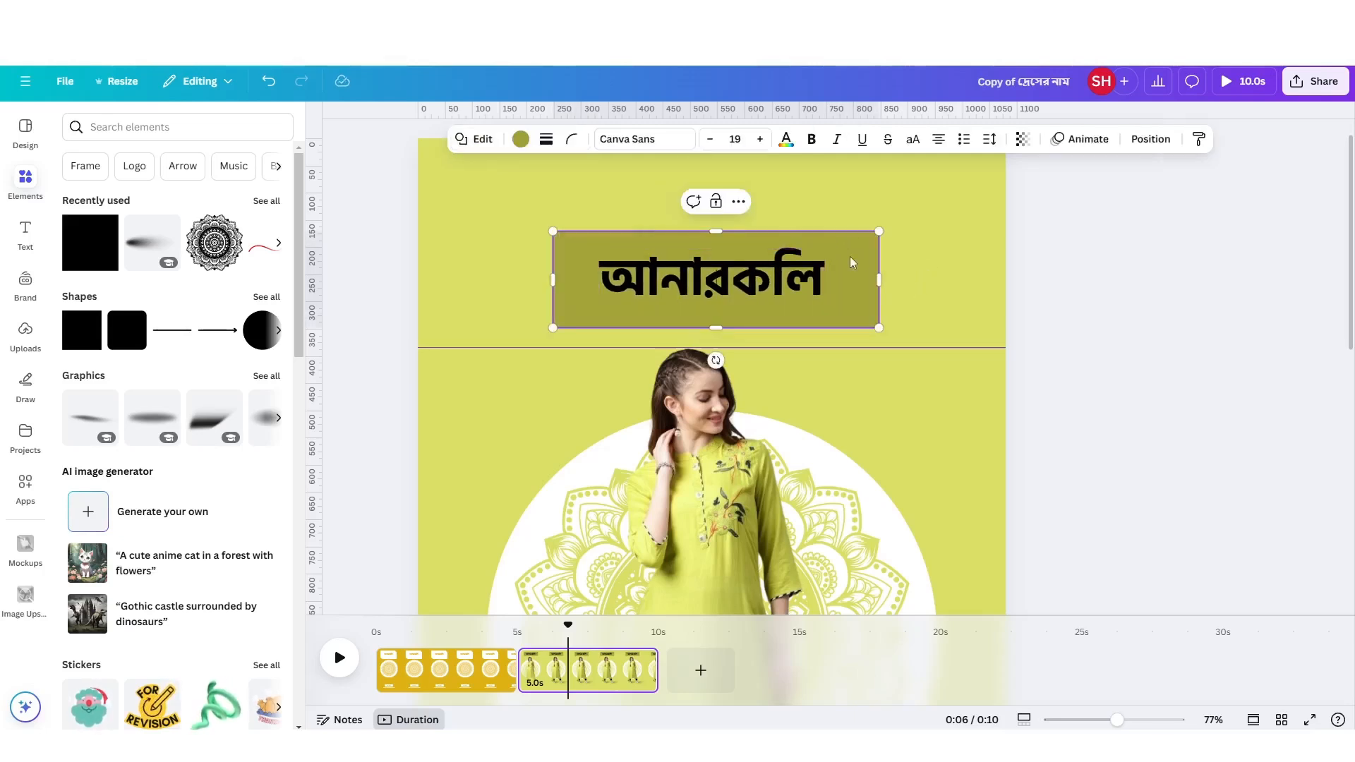
left_click(520, 139)
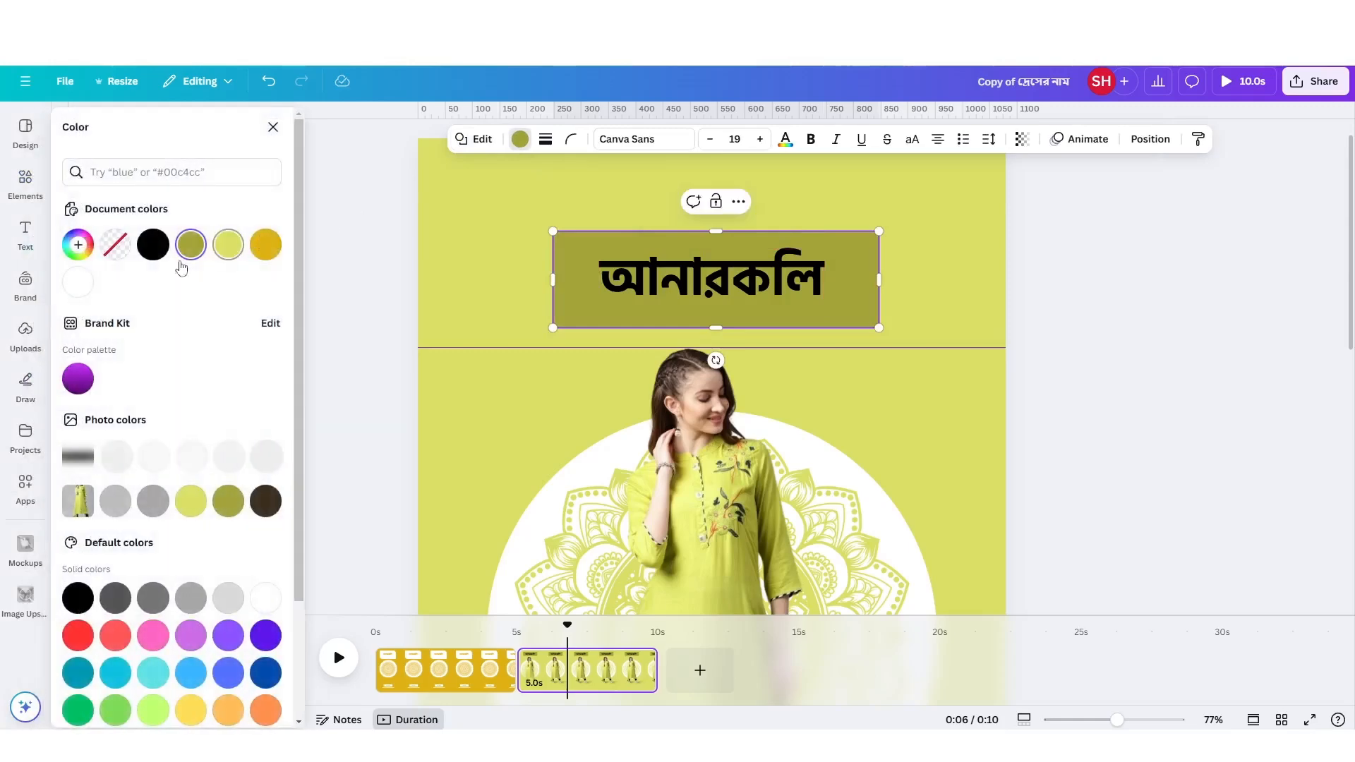
left_click(74, 290)
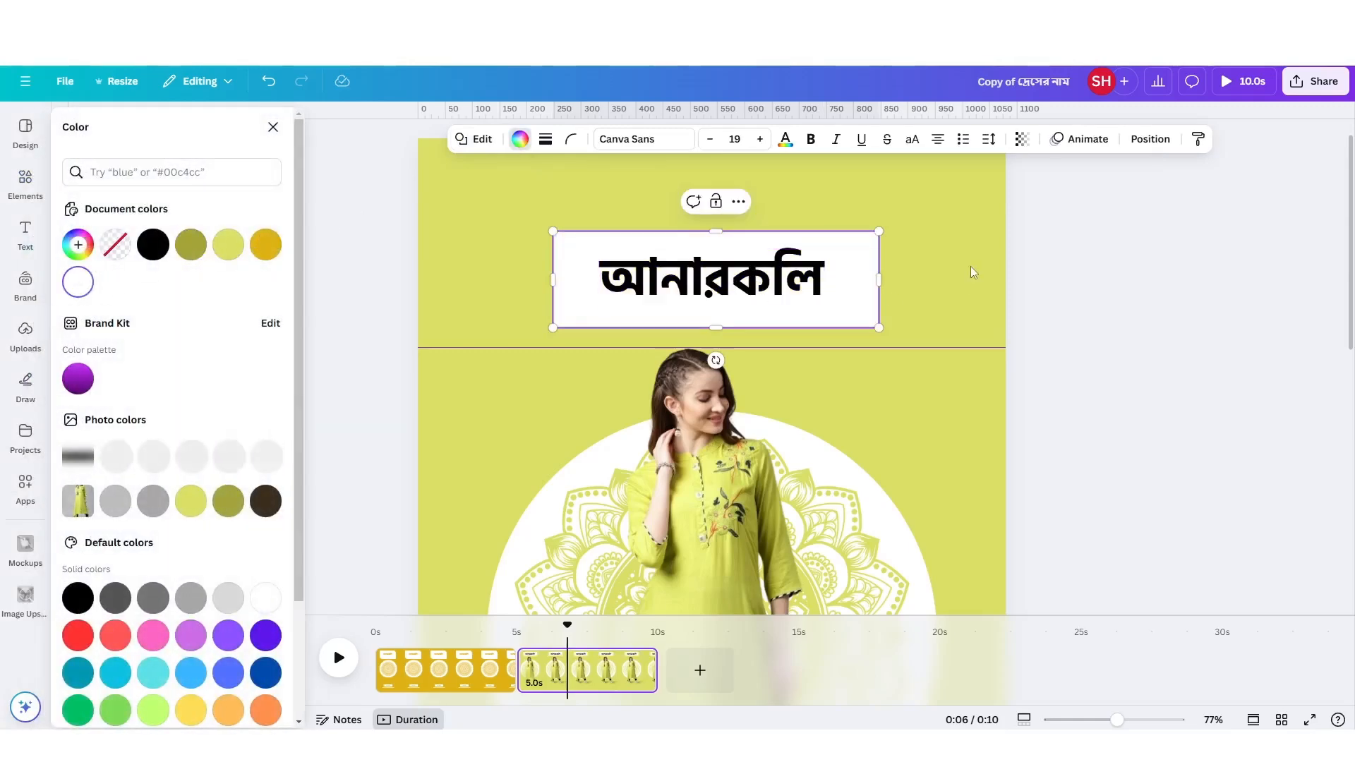
Colour the "আনারকলি" heading with the darker olive green from the dress photo's colours.
left_click(787, 262)
left_click(686, 139)
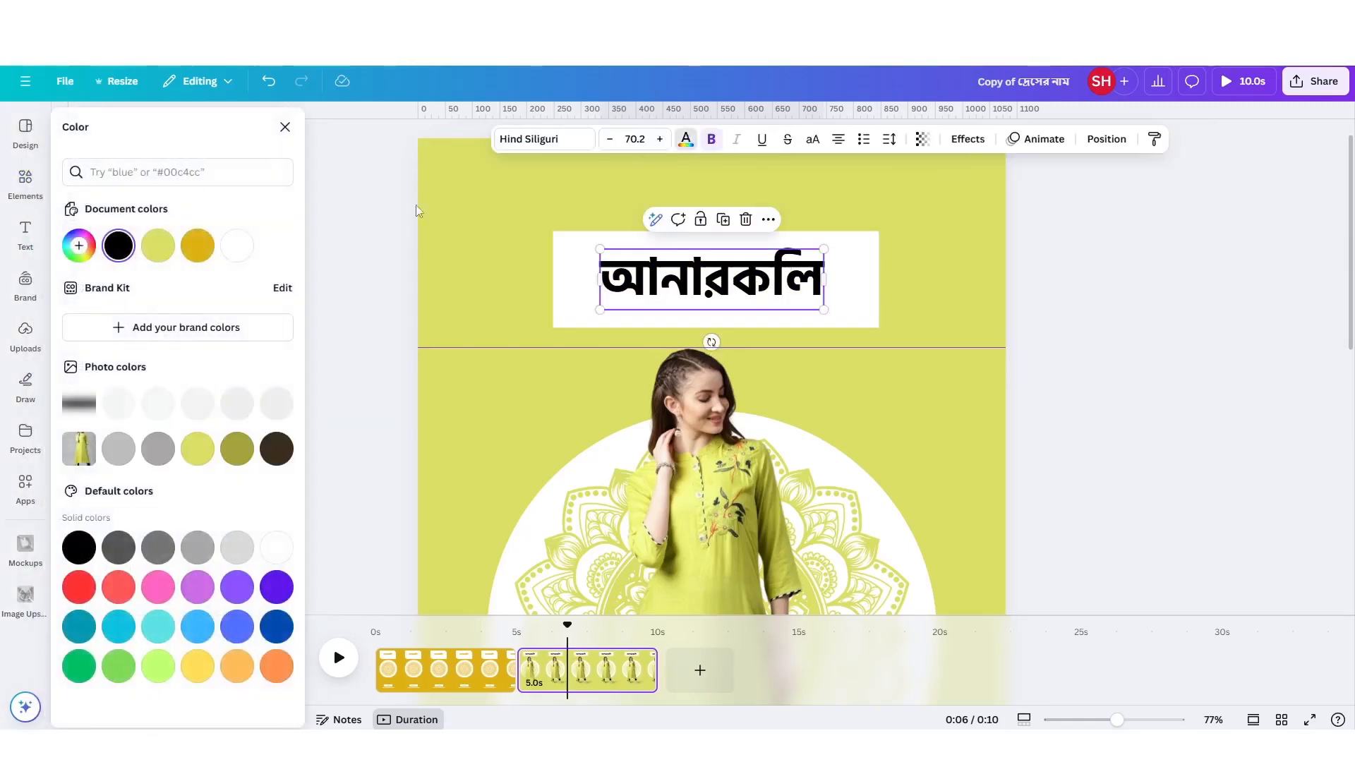
left_click(162, 243)
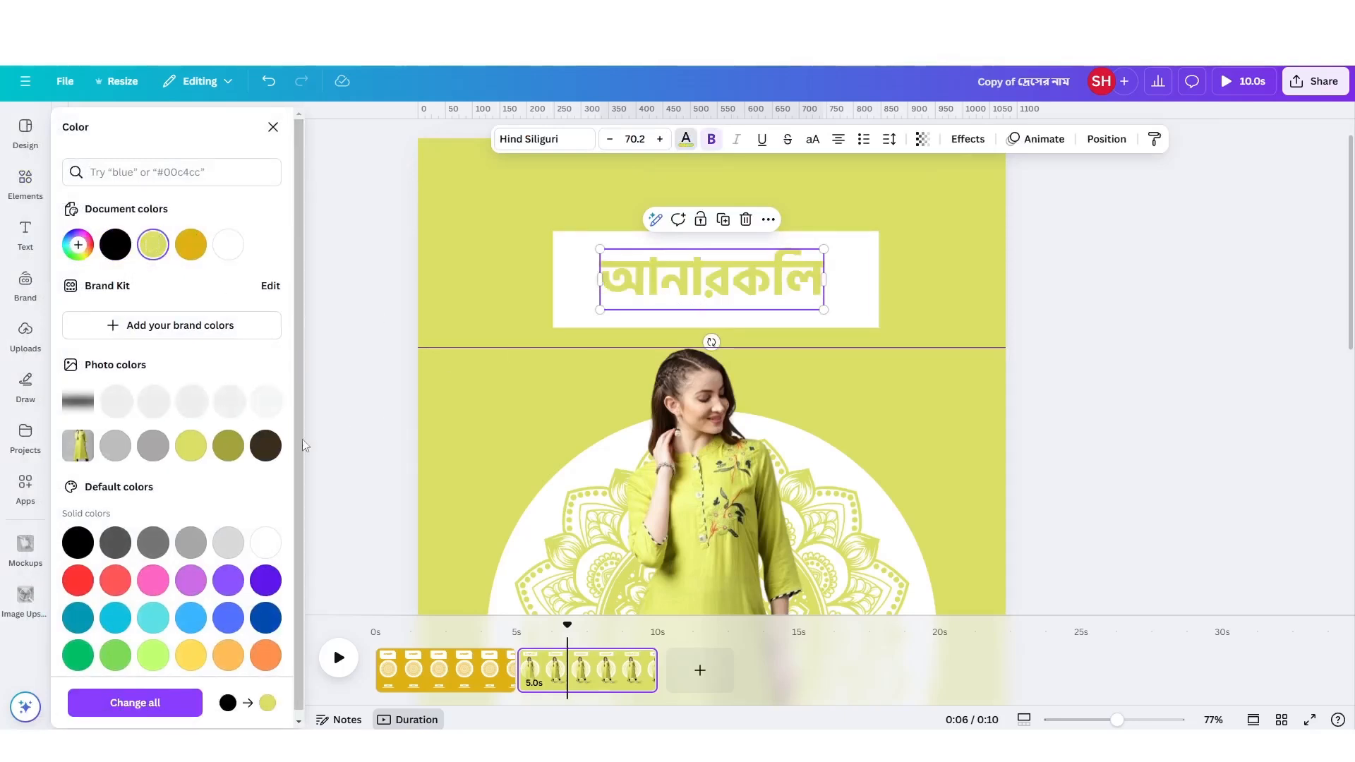
left_click(228, 452)
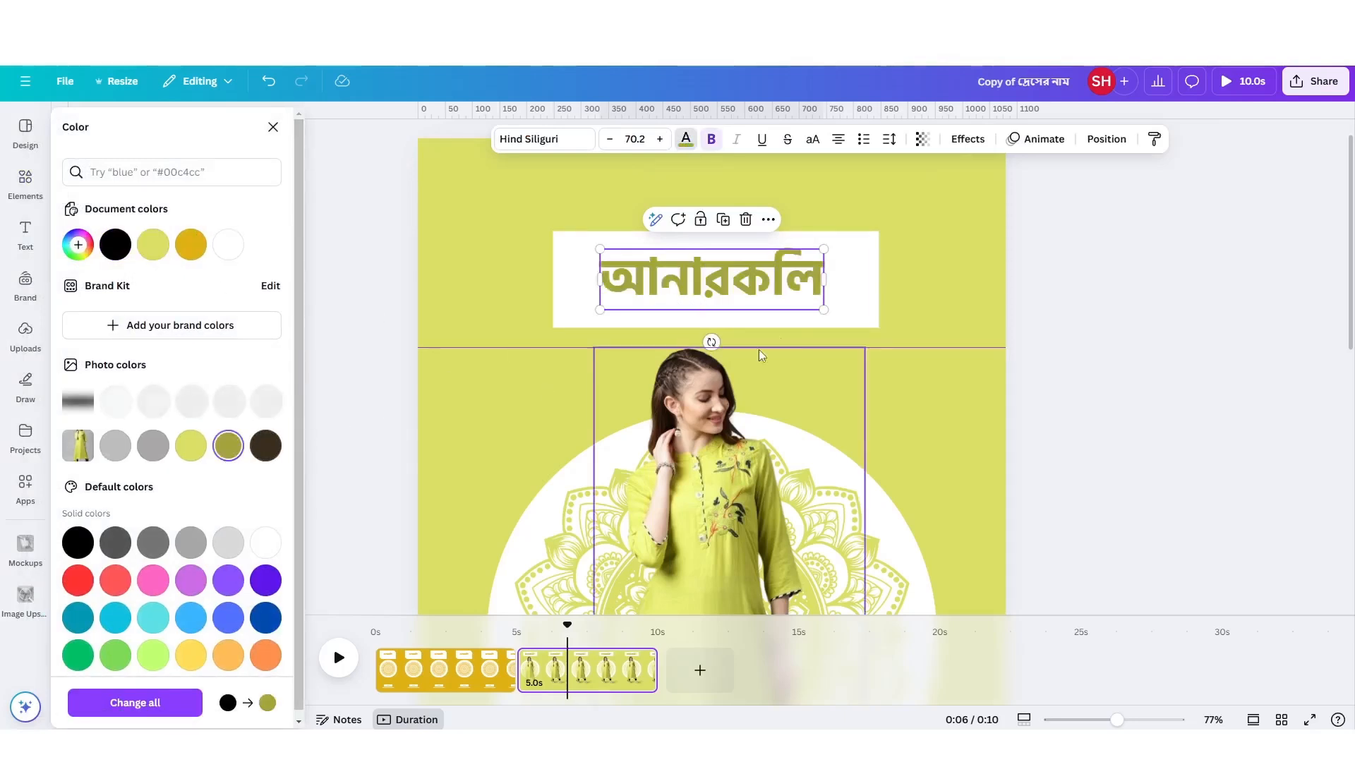
Round the corners of the white rectangle behind the heading to 18.
left_click(873, 268)
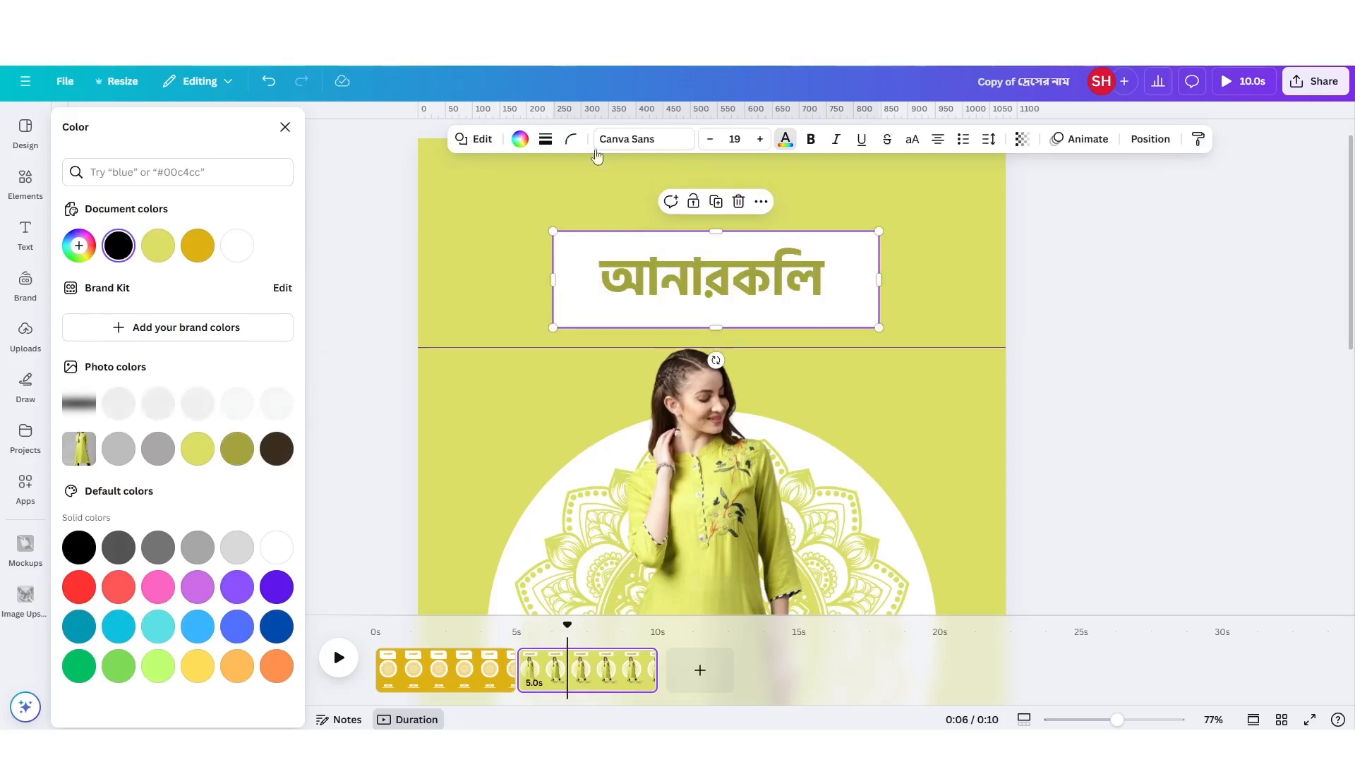
left_click(572, 141)
left_click_drag(499, 198, 520, 212)
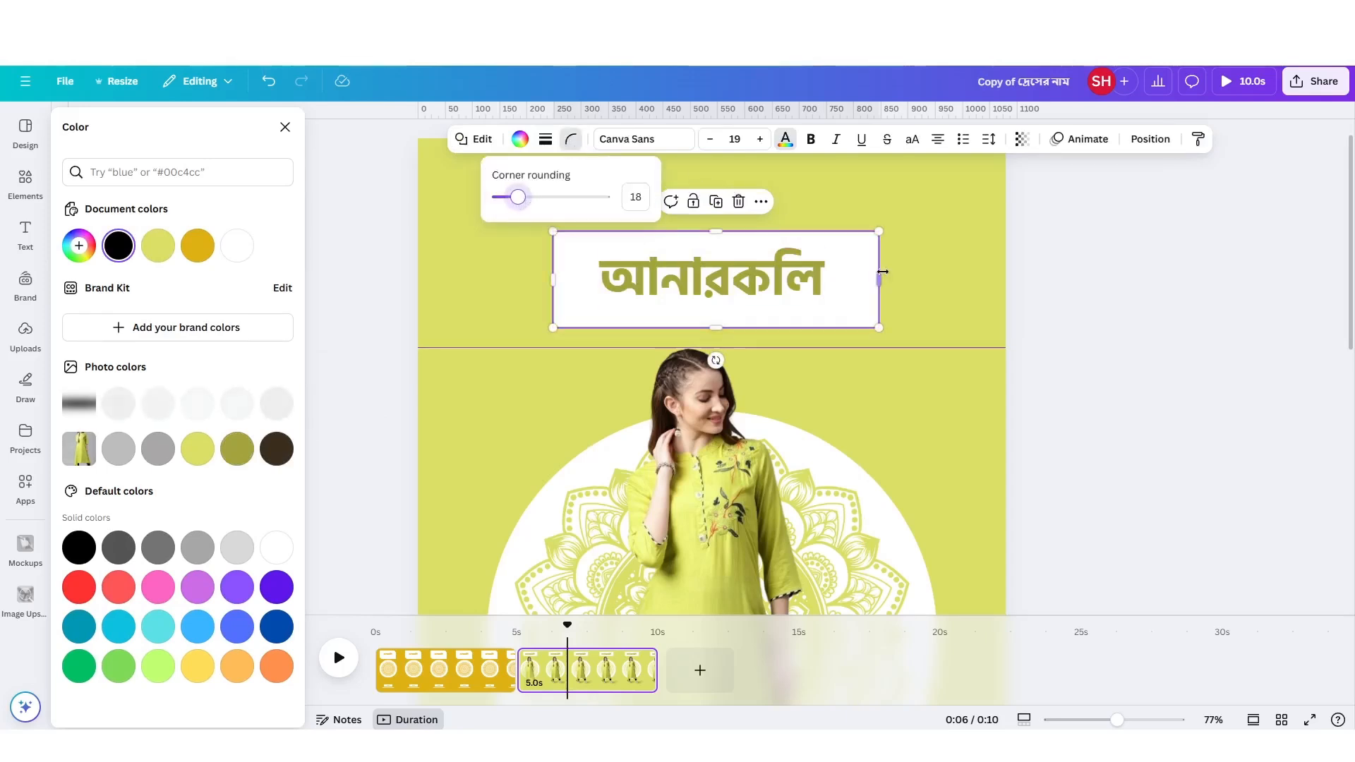
left_click(923, 274)
scroll(924, 274, "down", 2)
scroll(797, 281, "down", 2)
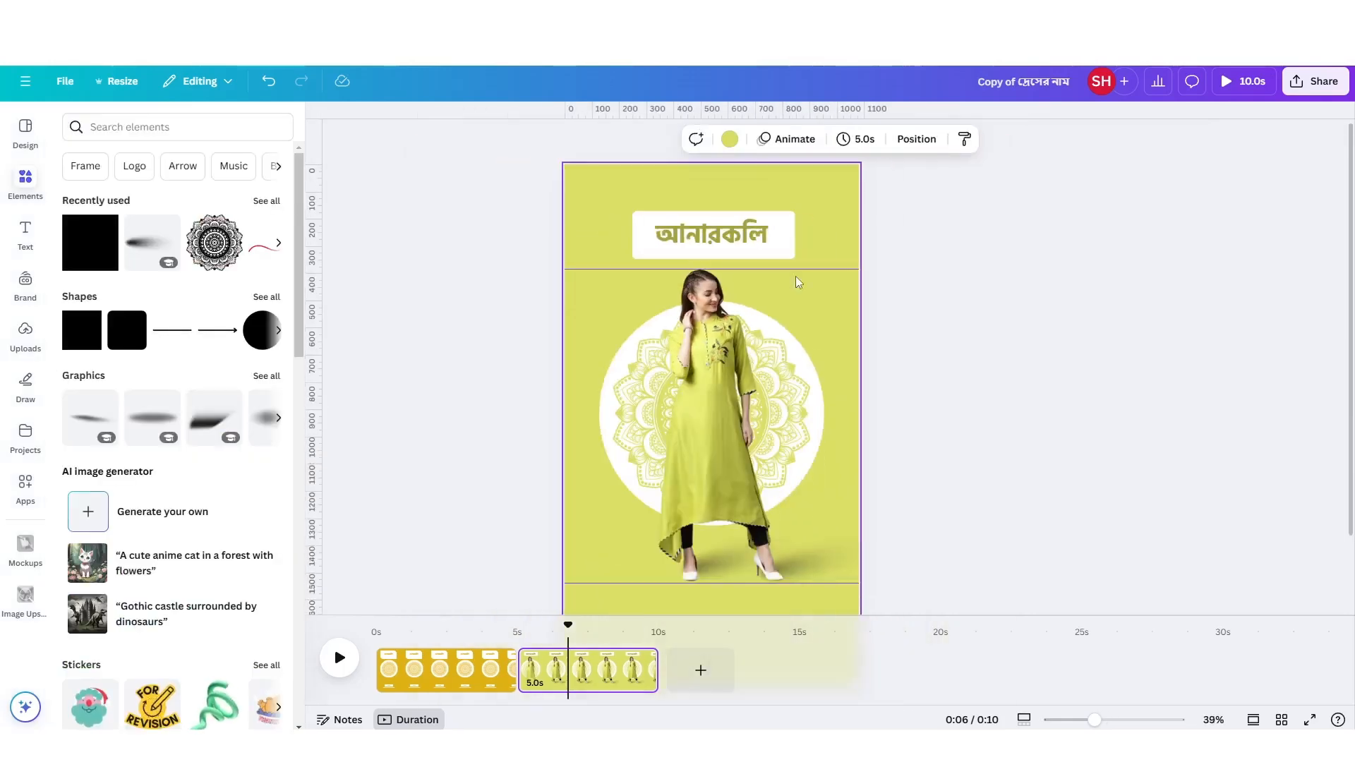
Place a copy of the white rounded rectangle below the woman's shoes and shrink it to about 290 px wide.
scroll(795, 277, "down", 3)
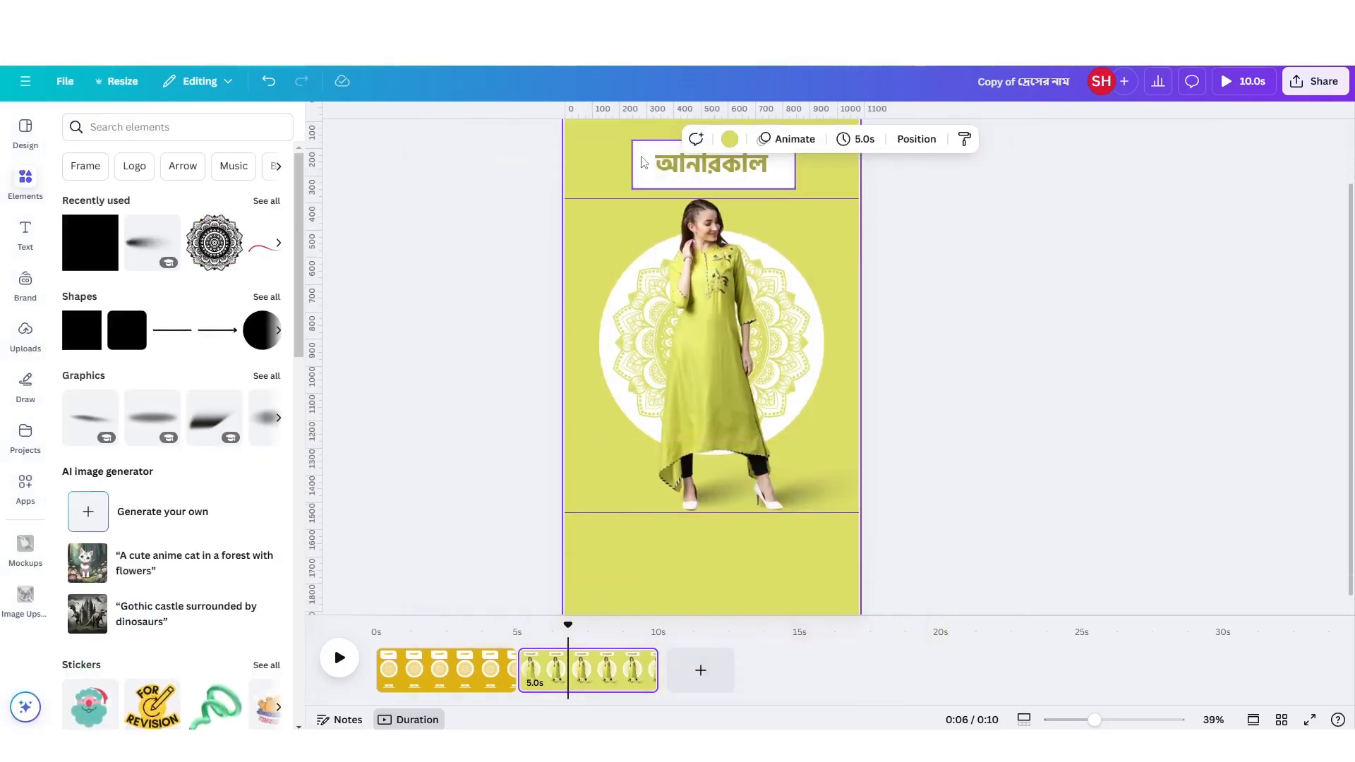
left_click_drag(643, 162, 648, 560)
scroll(735, 565, "up", 5)
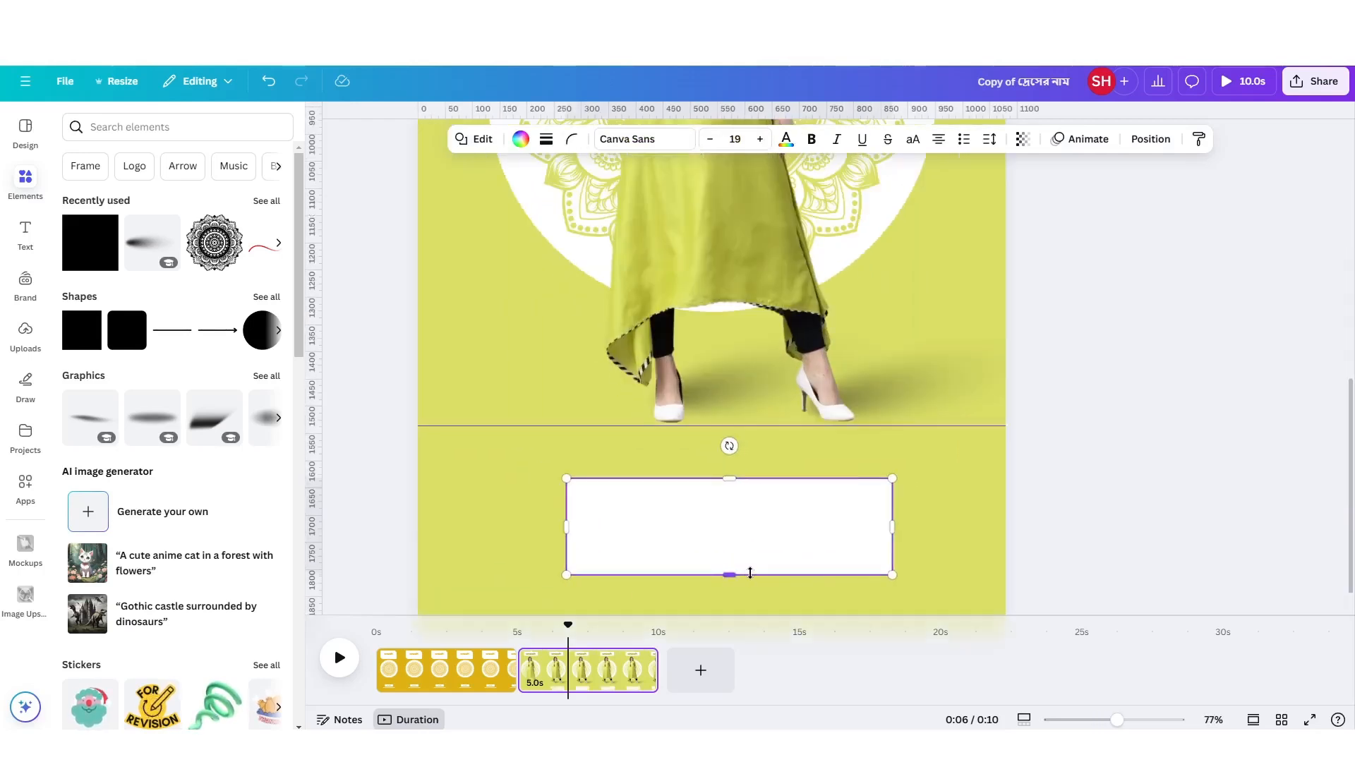
left_click_drag(892, 478, 752, 493)
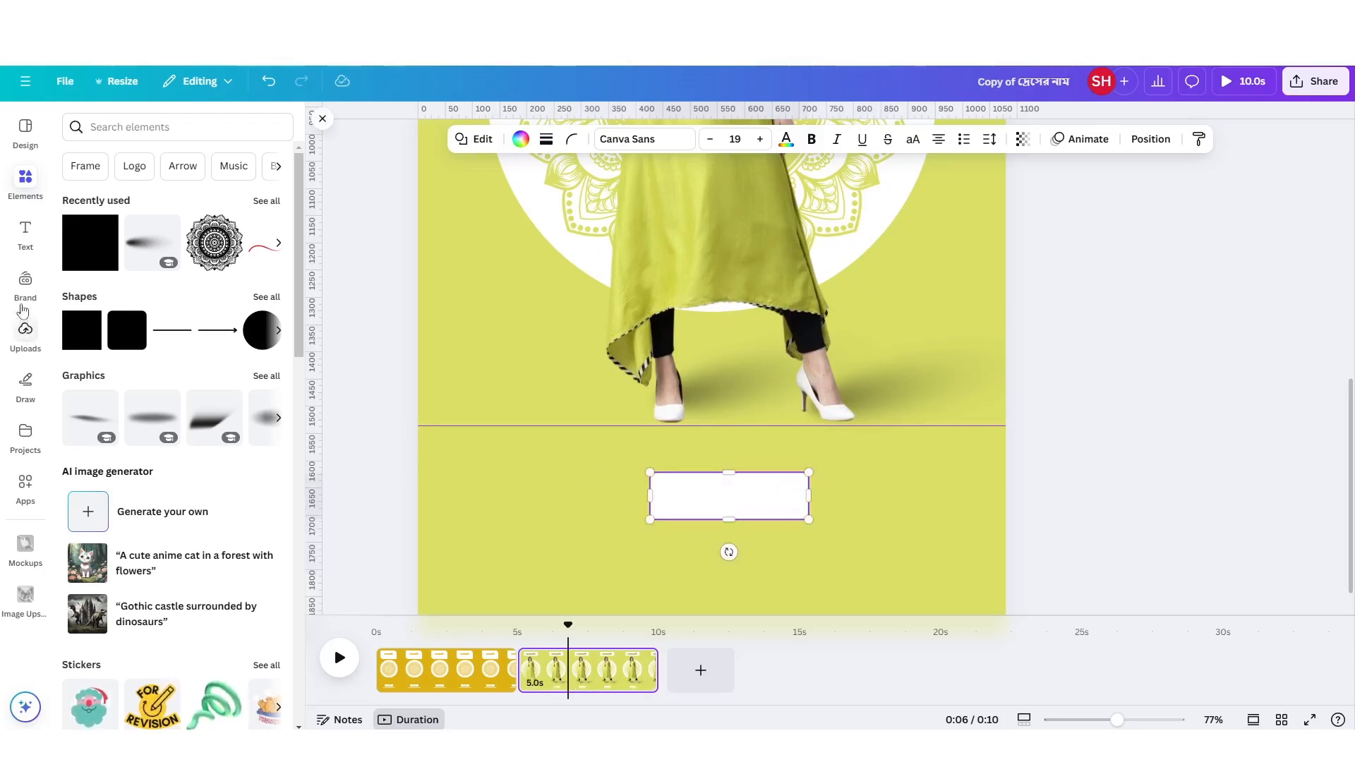
Add a subheading reading "Buy Now" just below the small white rectangle.
left_click(31, 243)
left_click(171, 375)
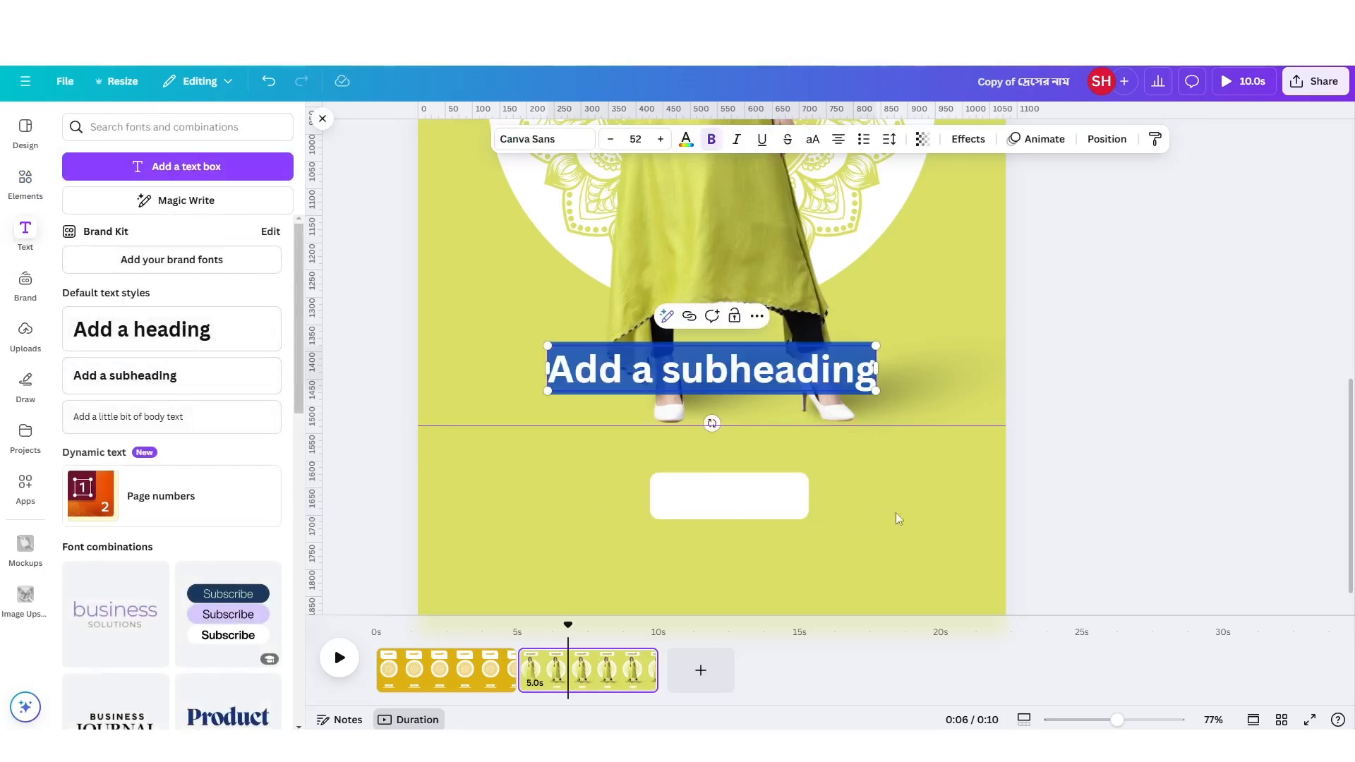
left_click_drag(768, 356, 768, 543)
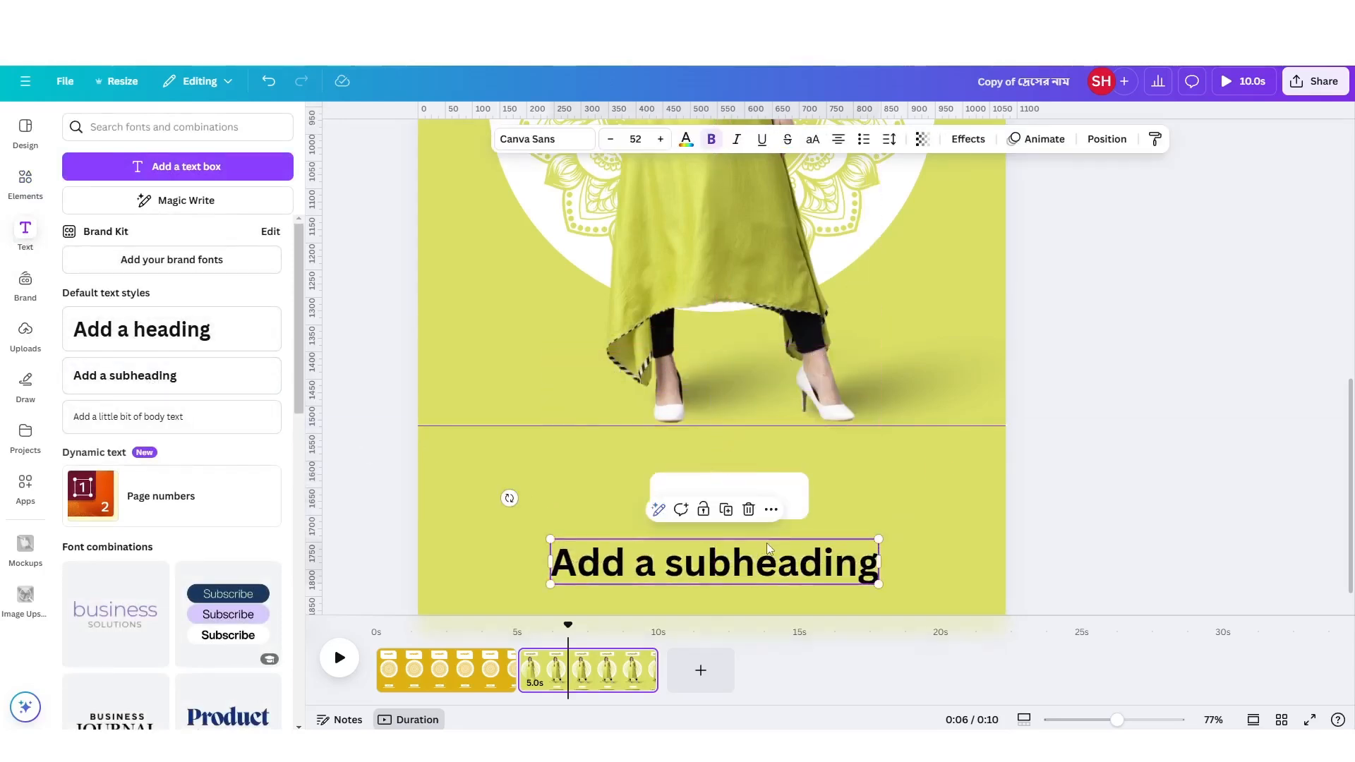
left_click(768, 544)
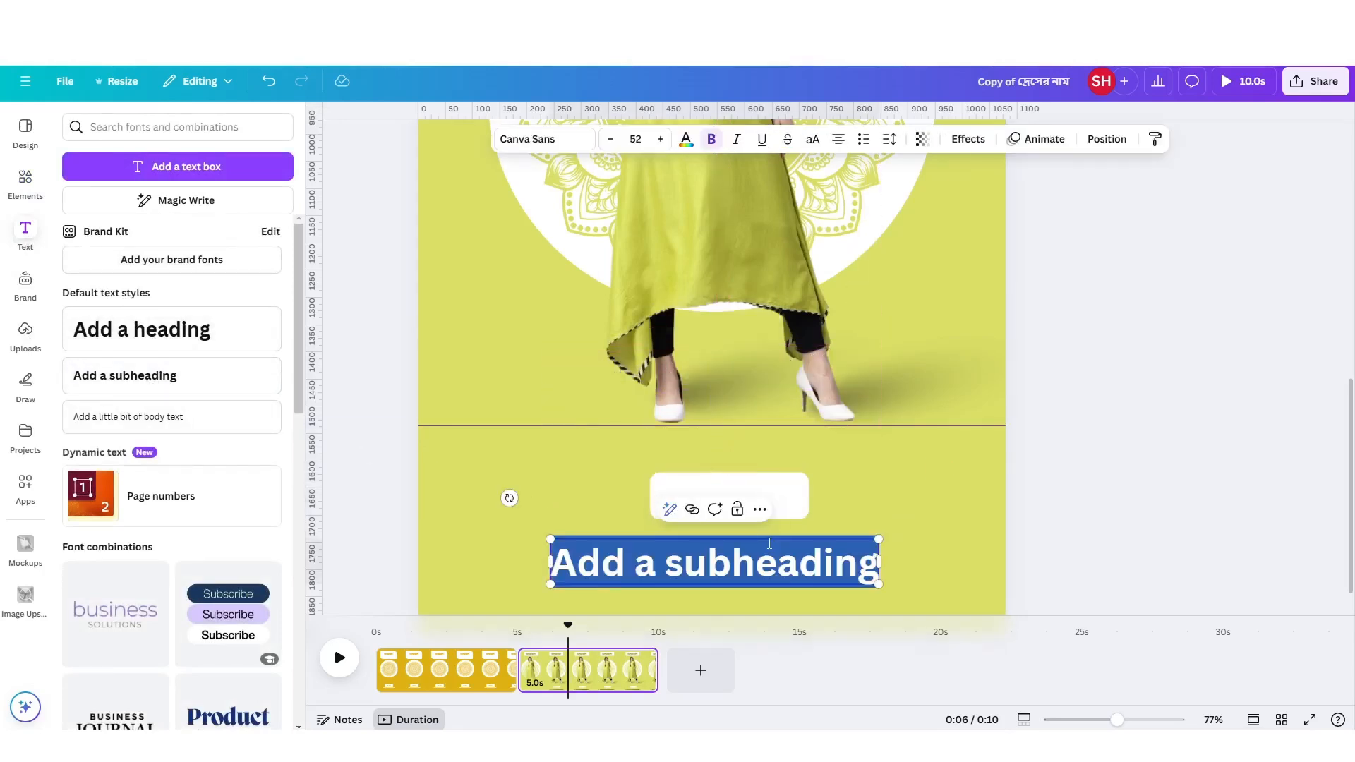
type("Buy")
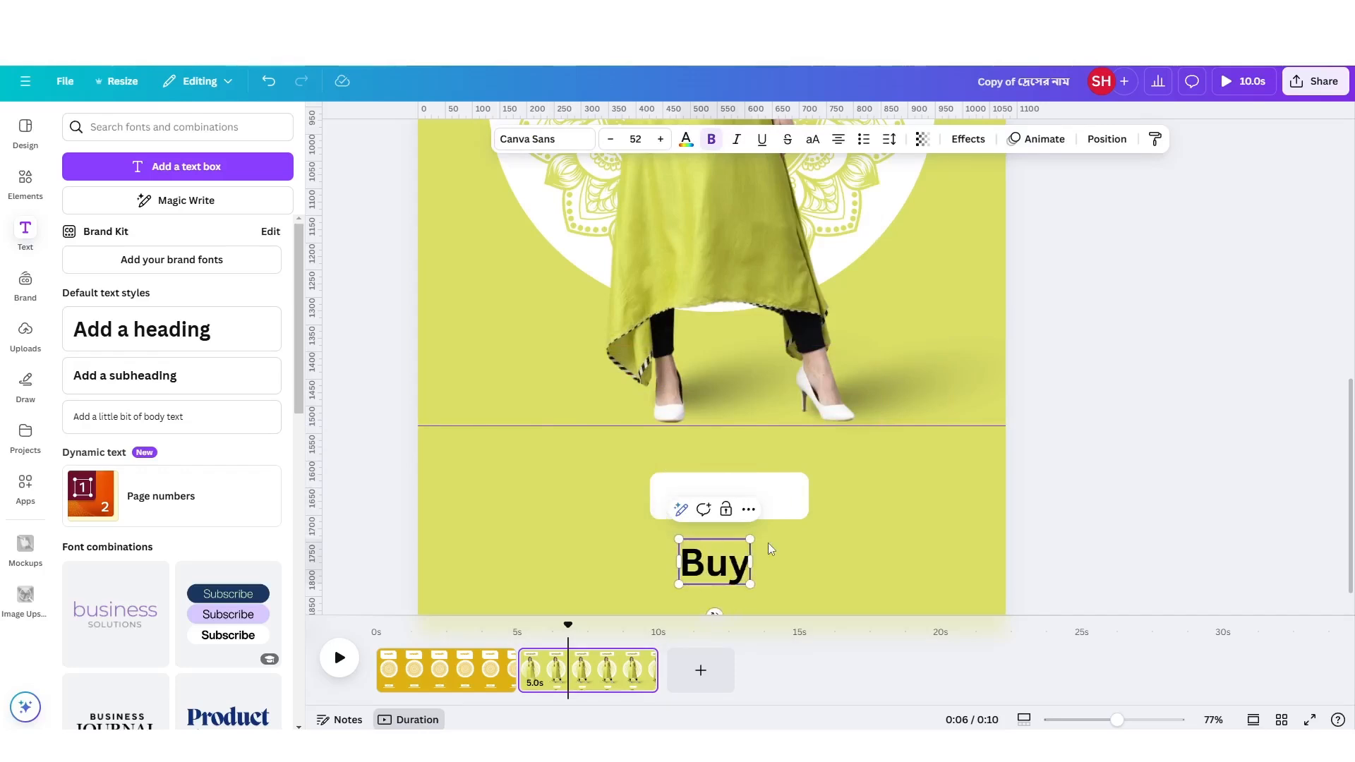
type(" Now")
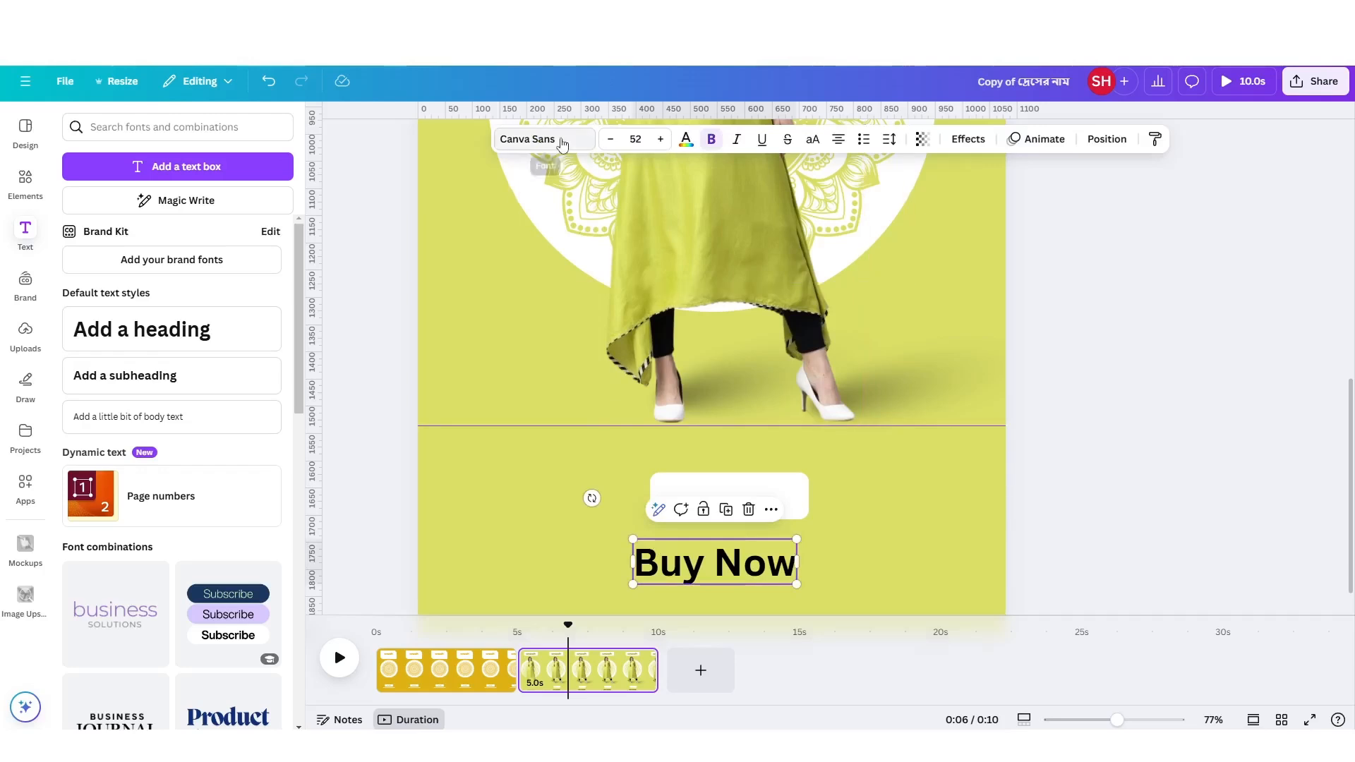
Change the "Buy Now" text's font to Poppins in regular weight.
left_click(536, 139)
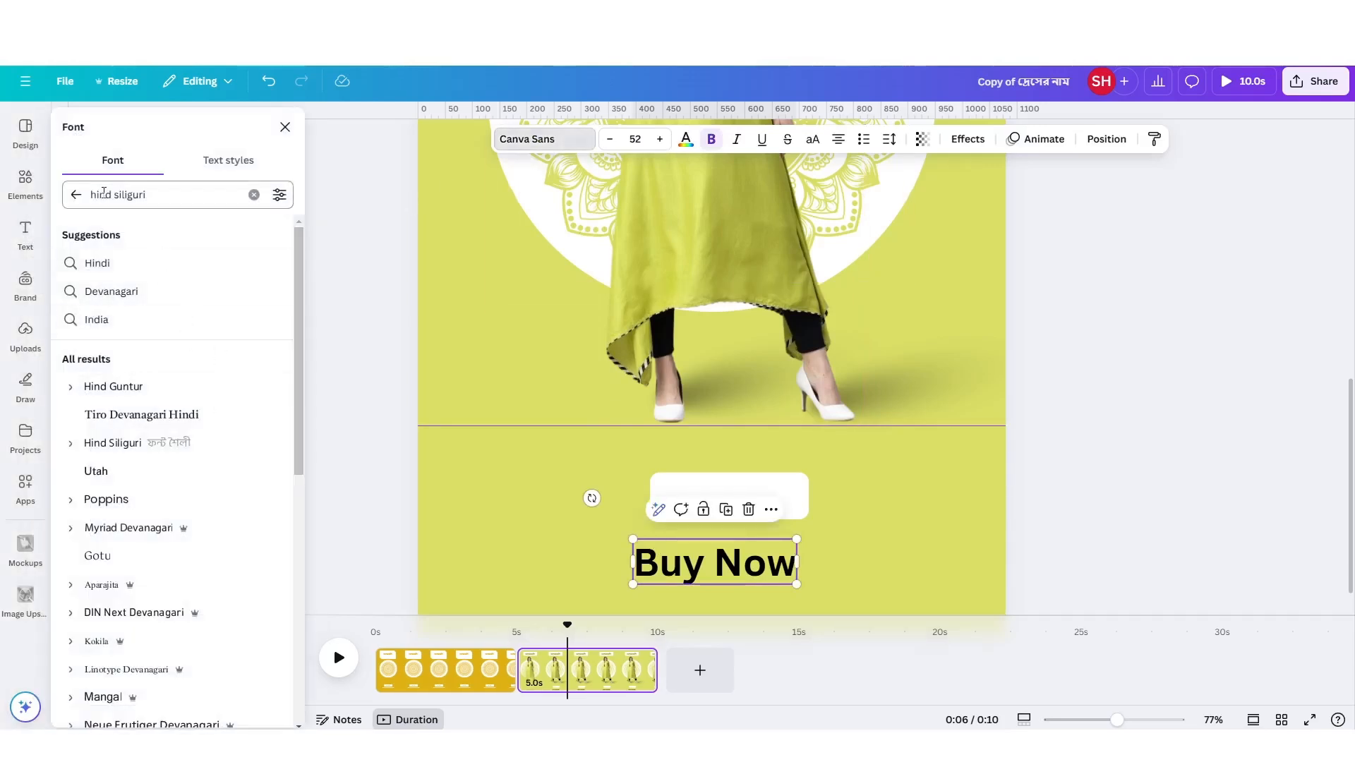
left_click(75, 196)
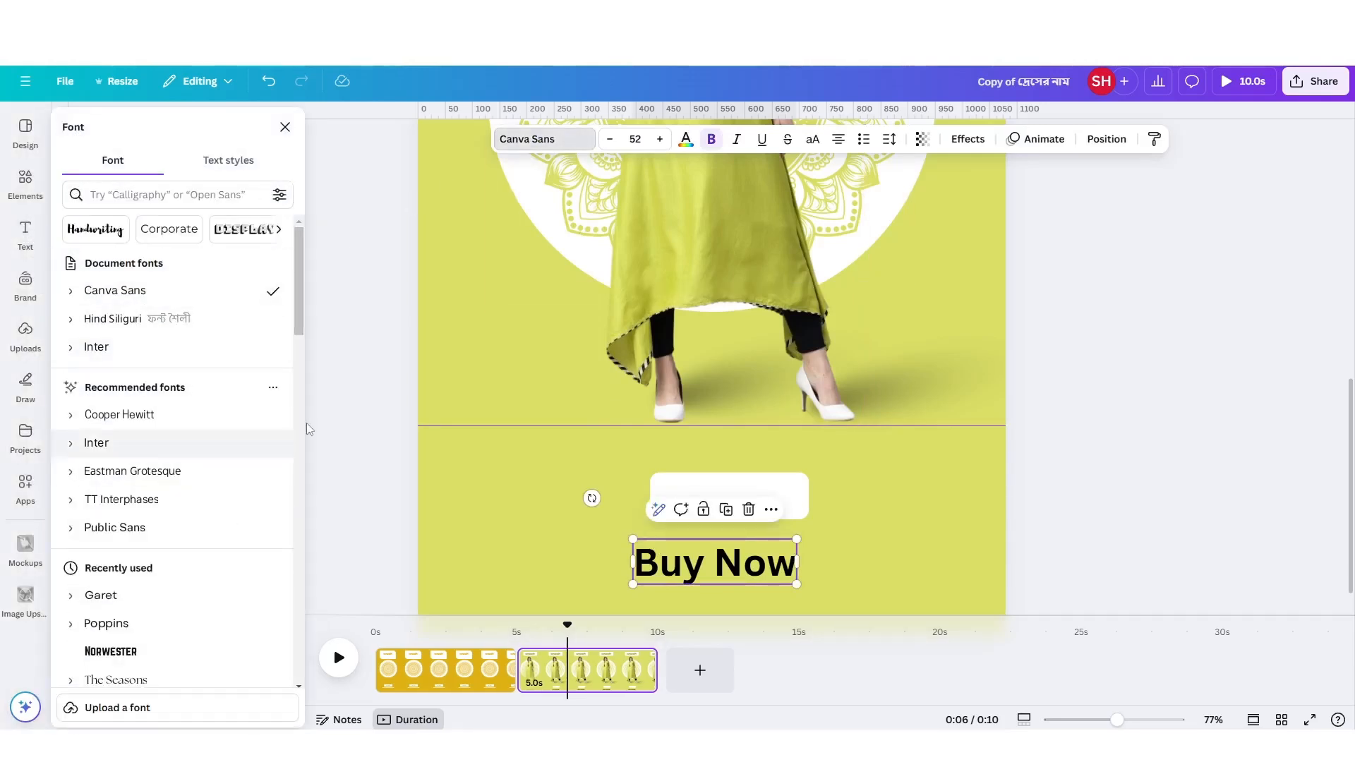
left_click(190, 620)
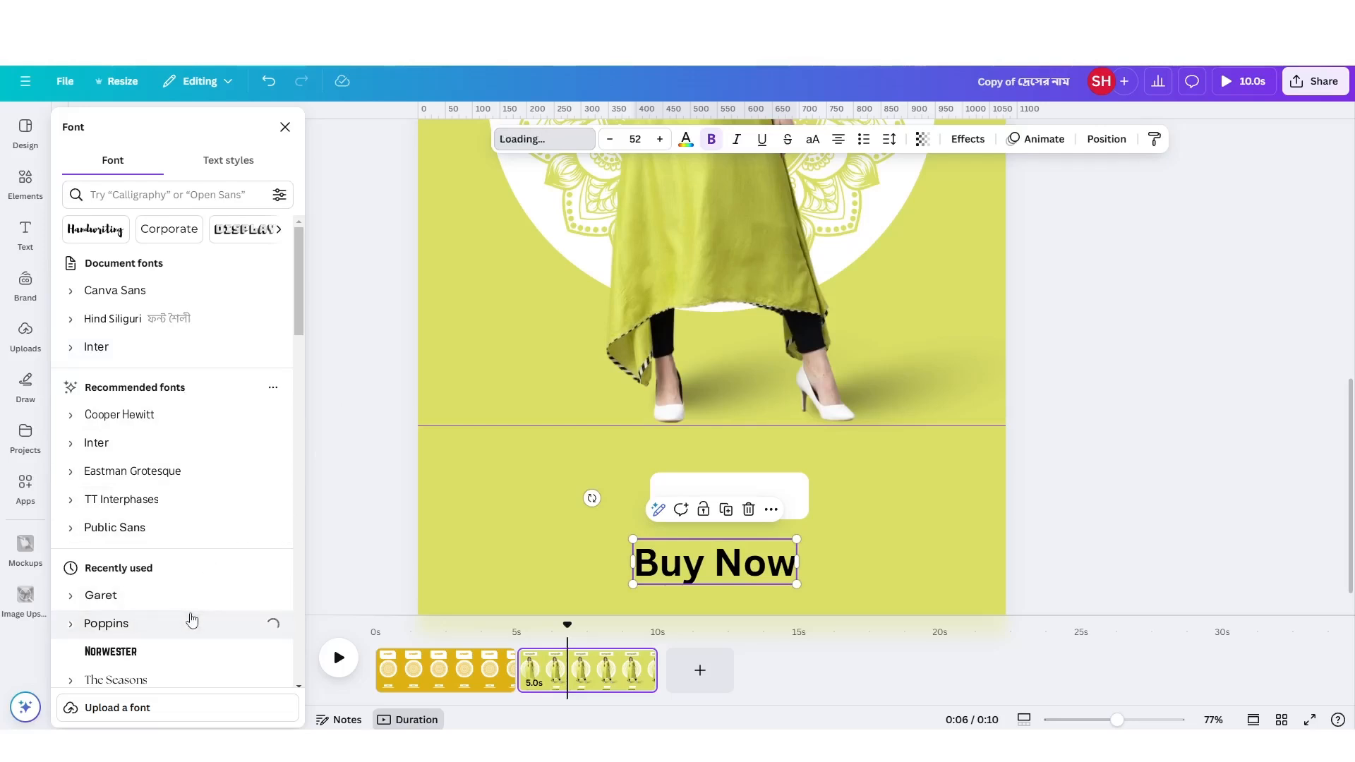
left_click(710, 140)
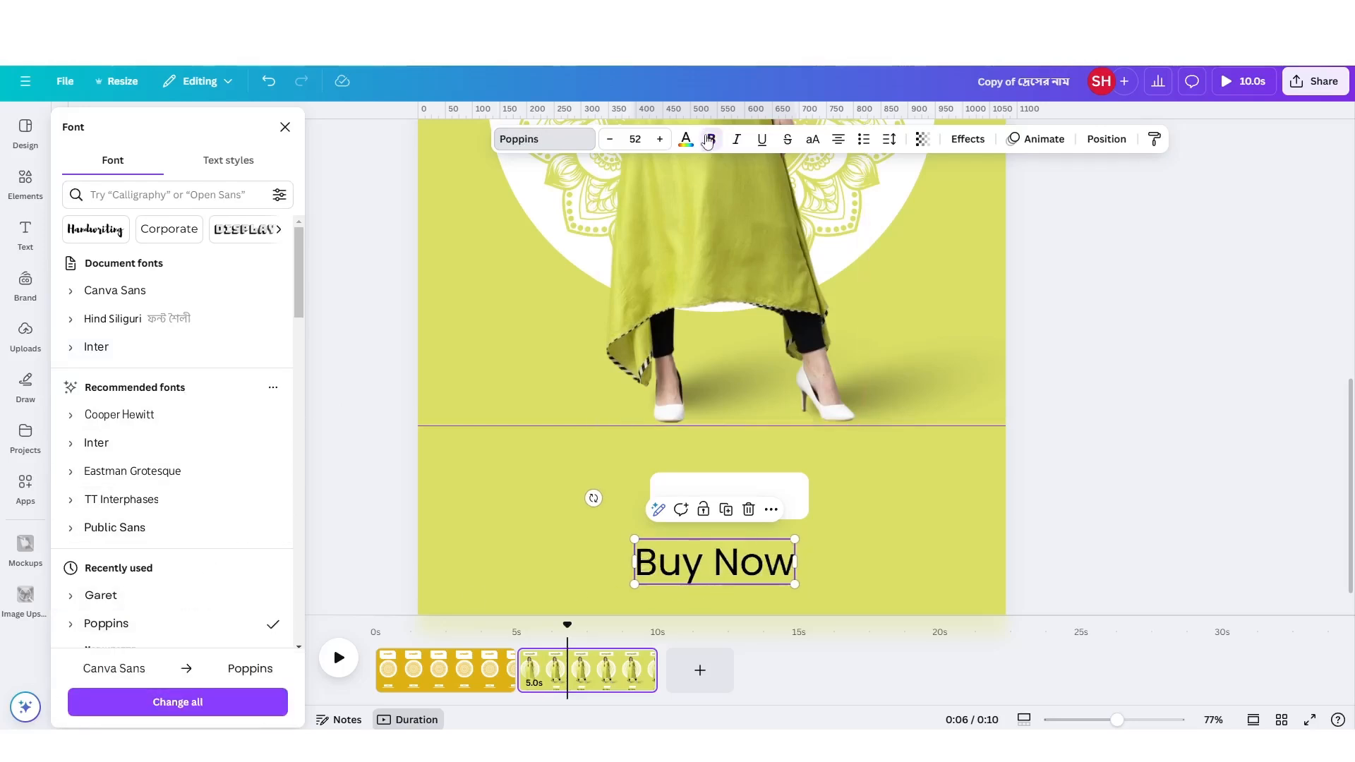
Shrink the "Buy Now" text to size 26.7 inside the small white rectangle and colour it with the document's olive green.
left_click_drag(794, 583, 748, 503)
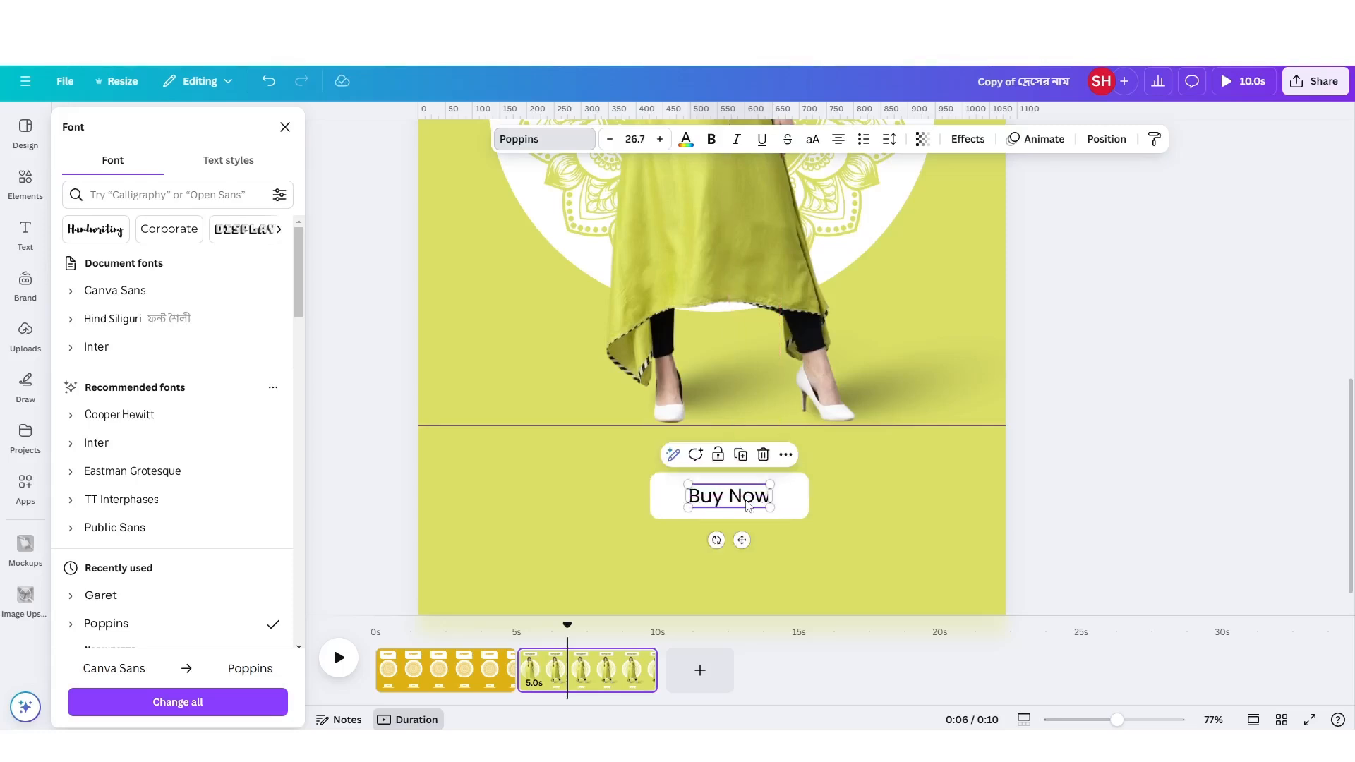
left_click(686, 139)
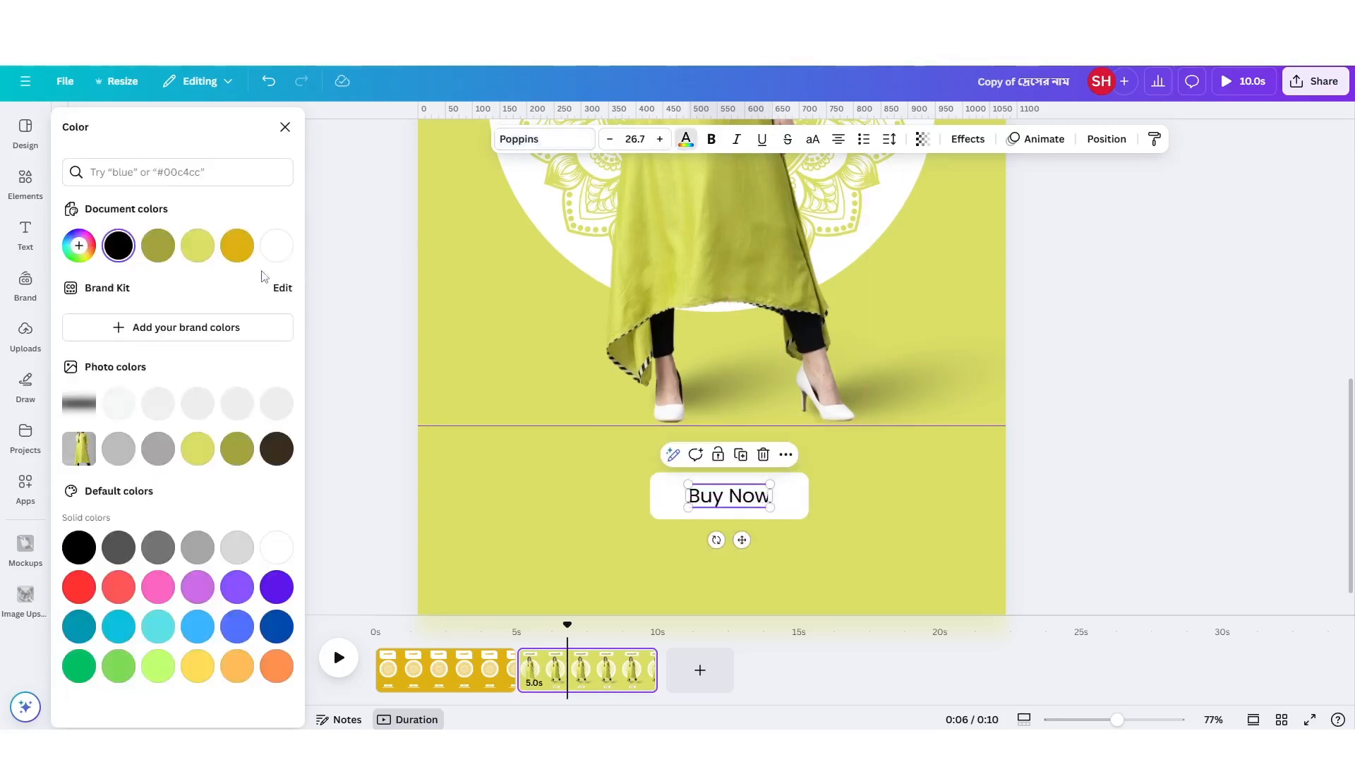
left_click(161, 256)
left_click(621, 524)
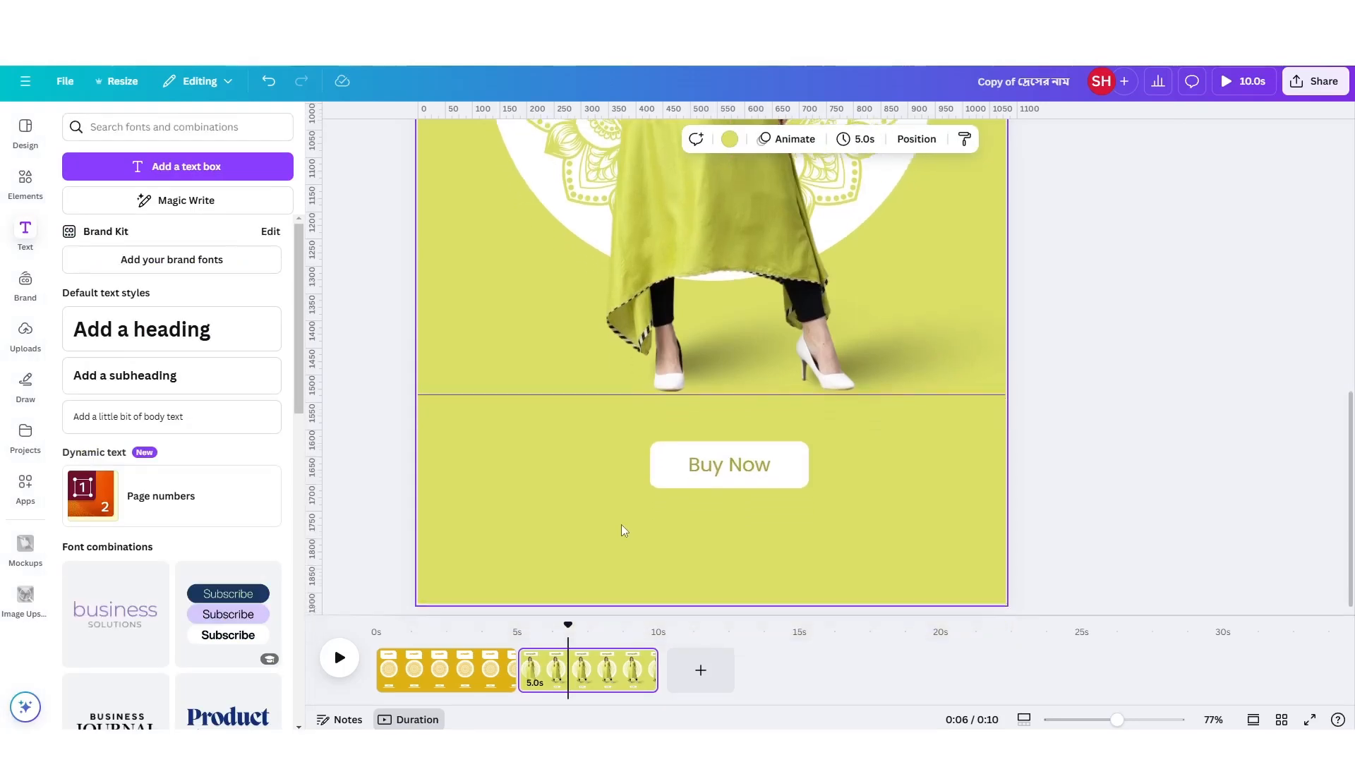
left_click_drag(734, 465, 704, 510)
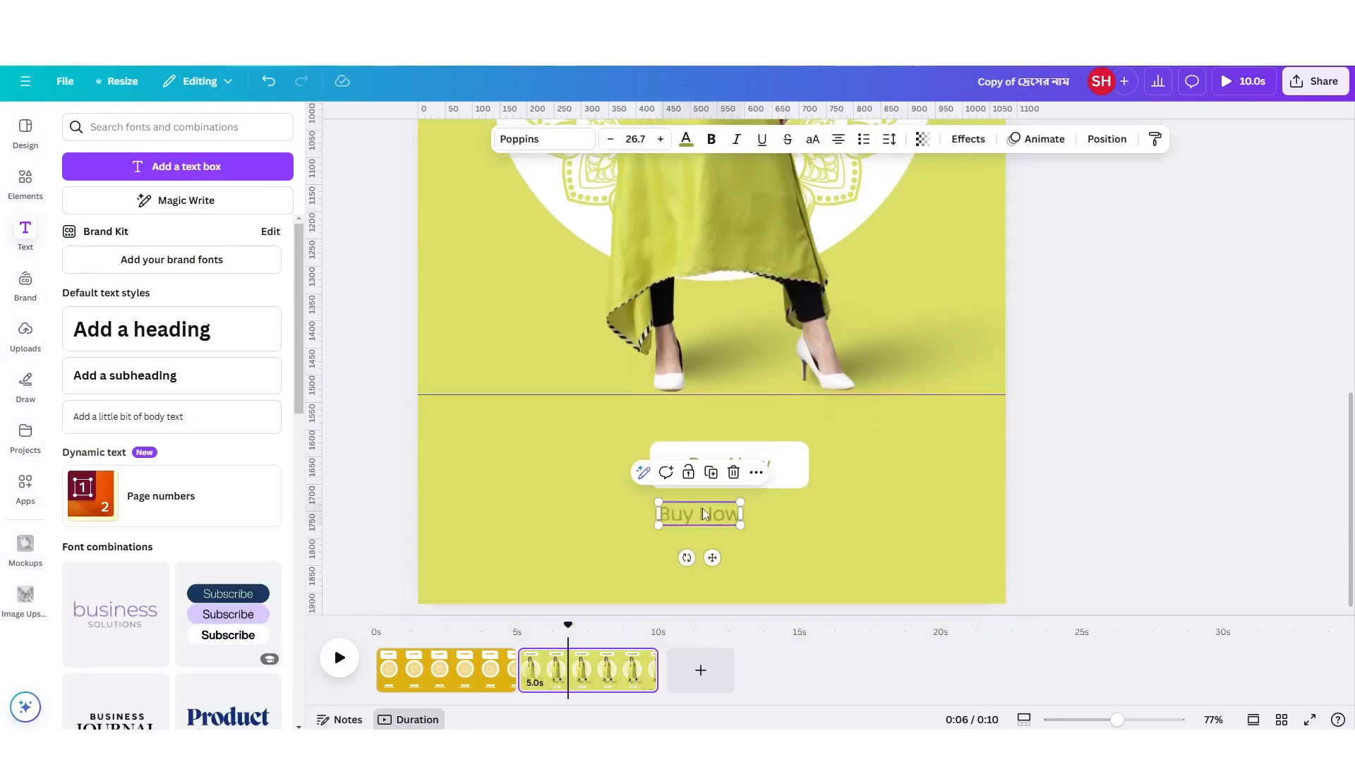
double_click(704, 510)
type("www")
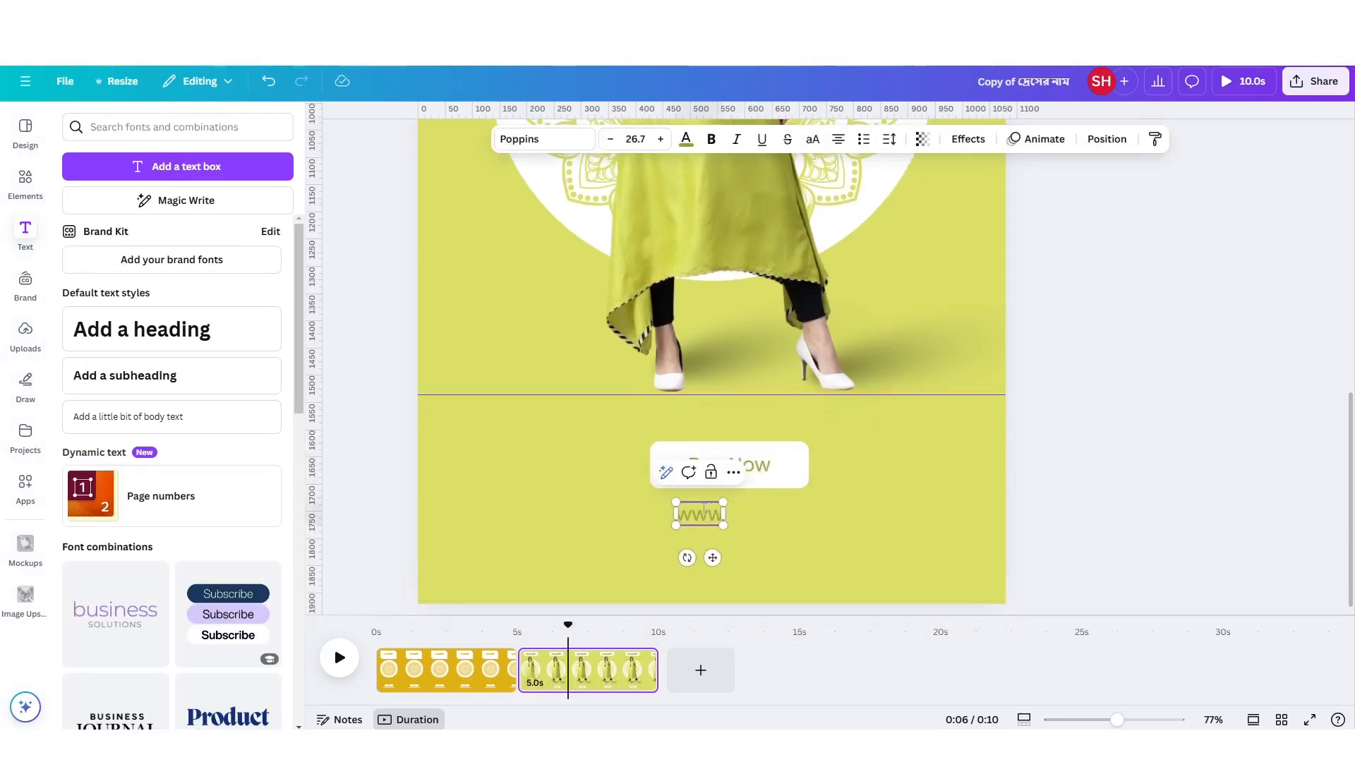
type(".myw")
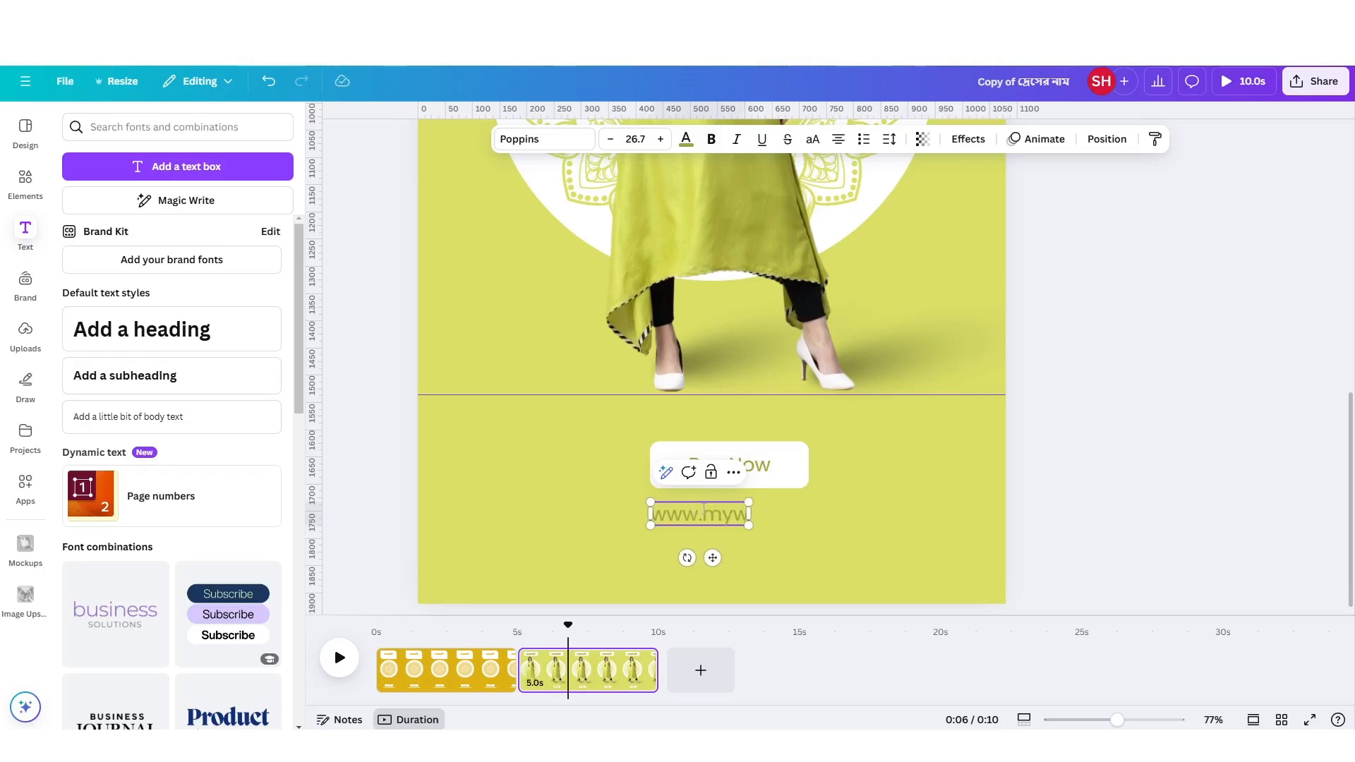
type("eb.com")
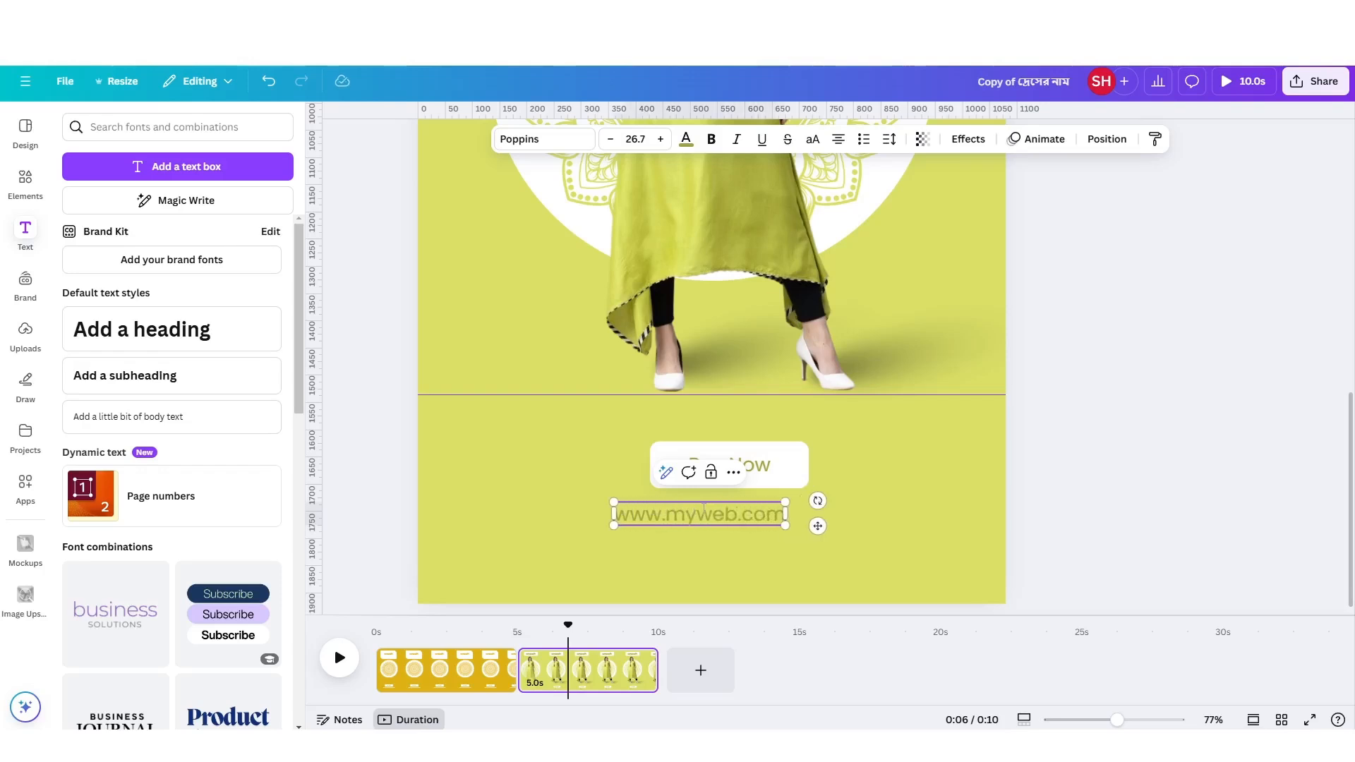
left_click(579, 533)
Centre the web address directly under the small white rectangle and format it as bold, uppercase white text.
left_click(704, 519)
left_click_drag(720, 518, 748, 508)
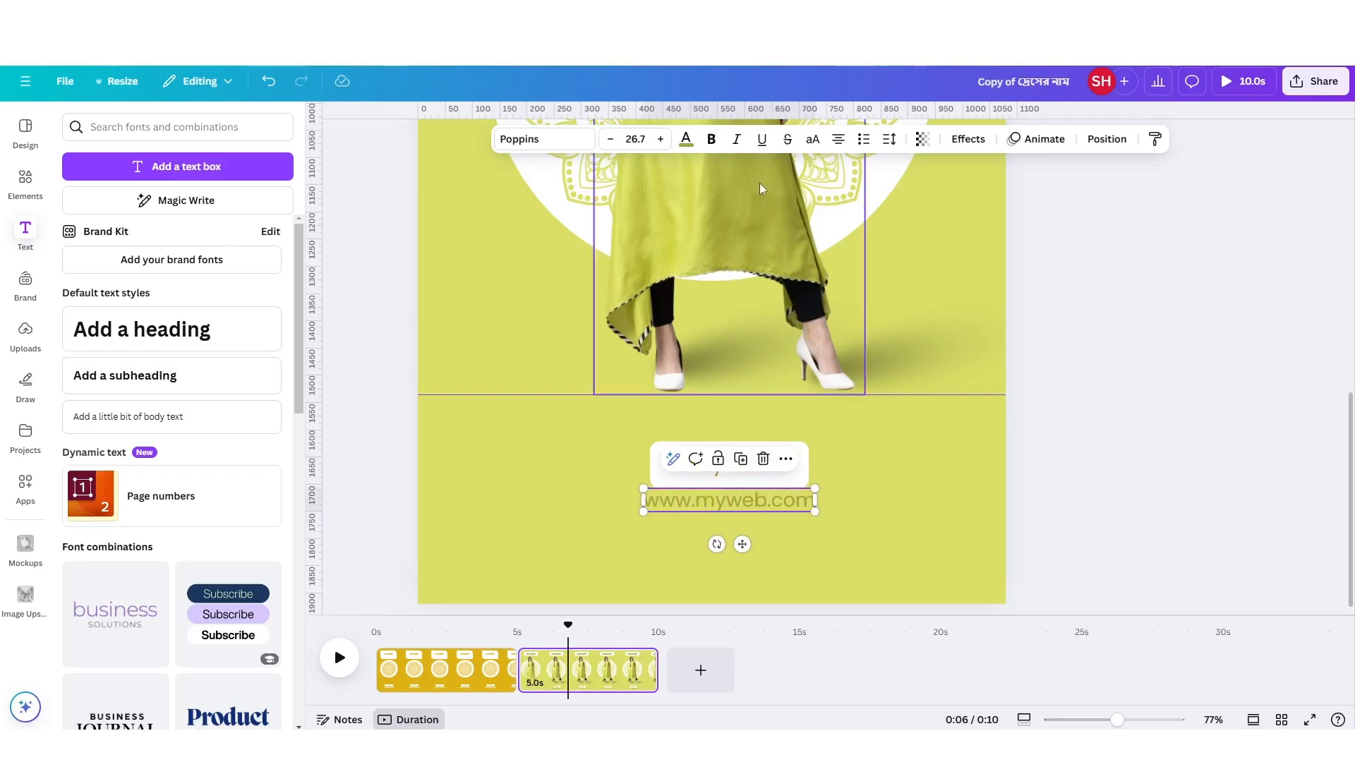
left_click(712, 139)
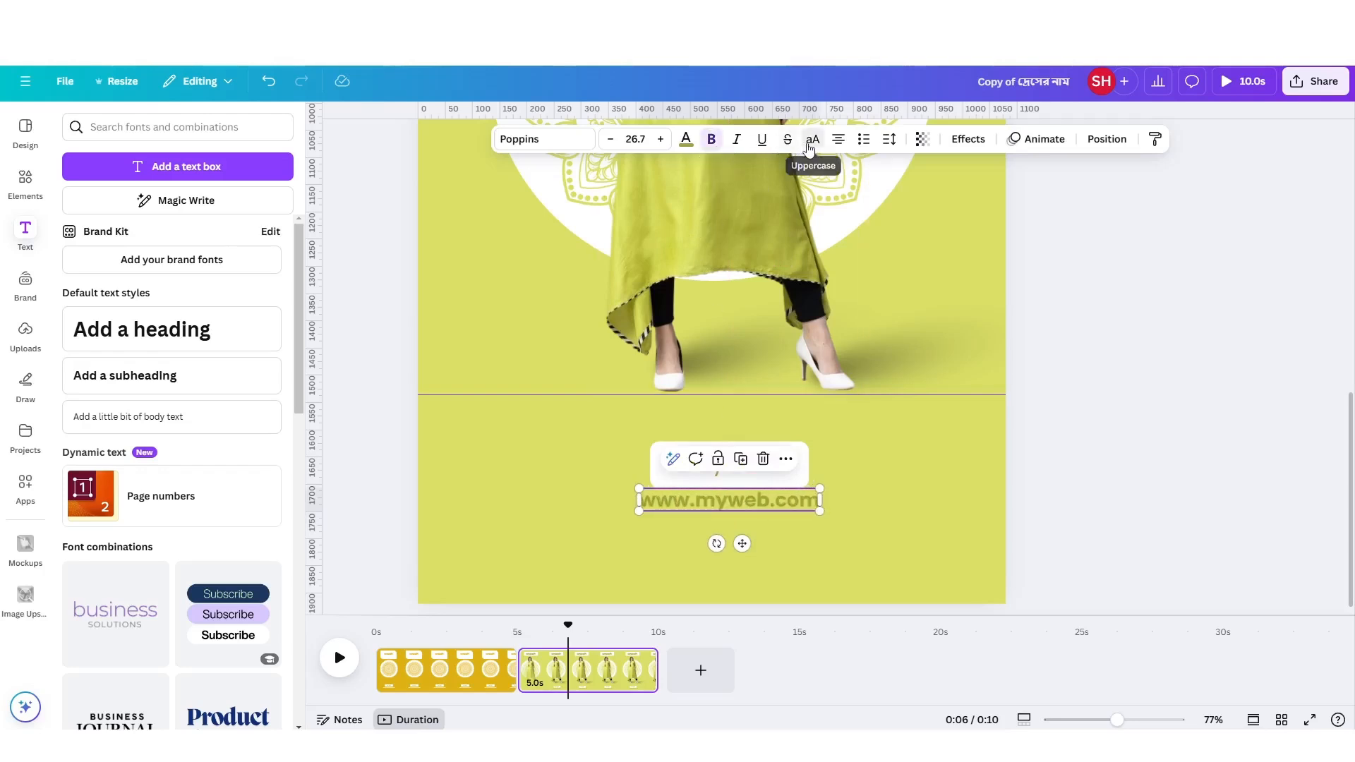
left_click(810, 144)
left_click(686, 139)
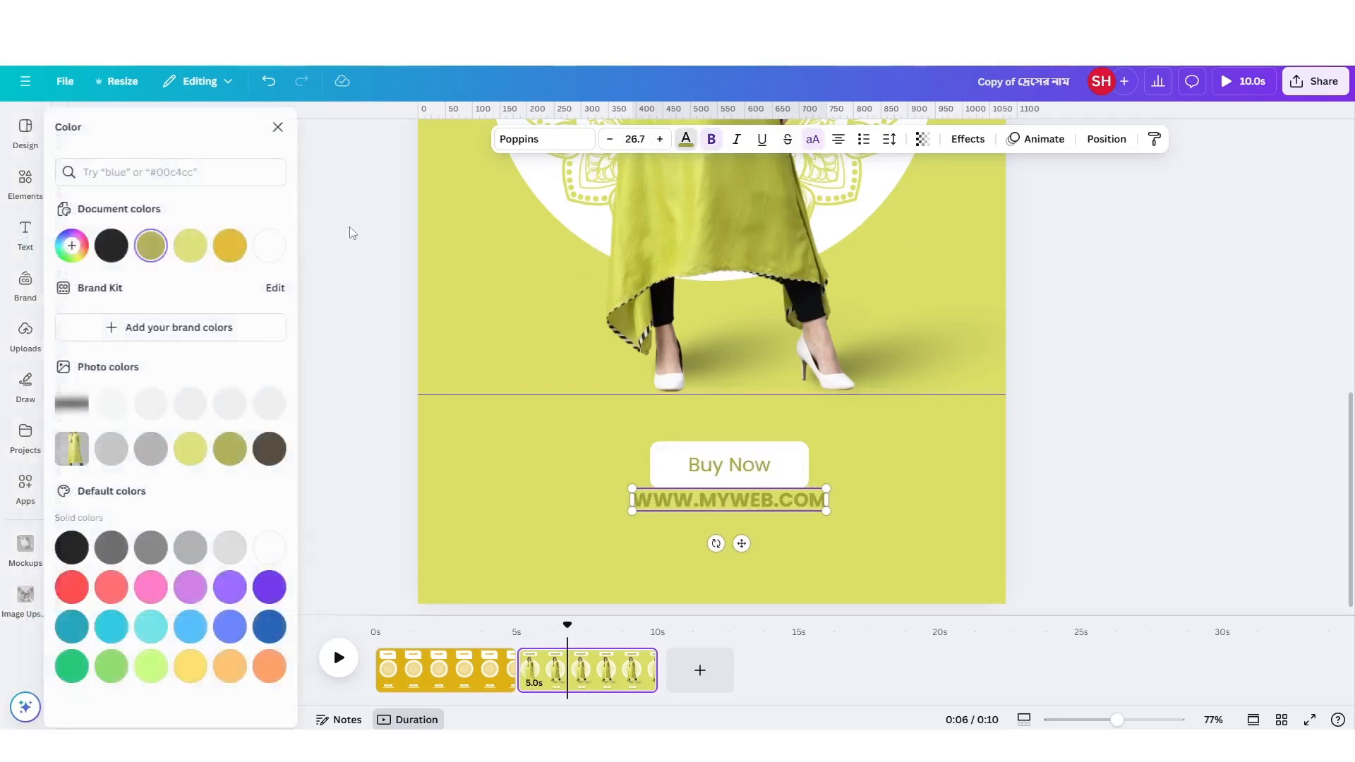
left_click(266, 244)
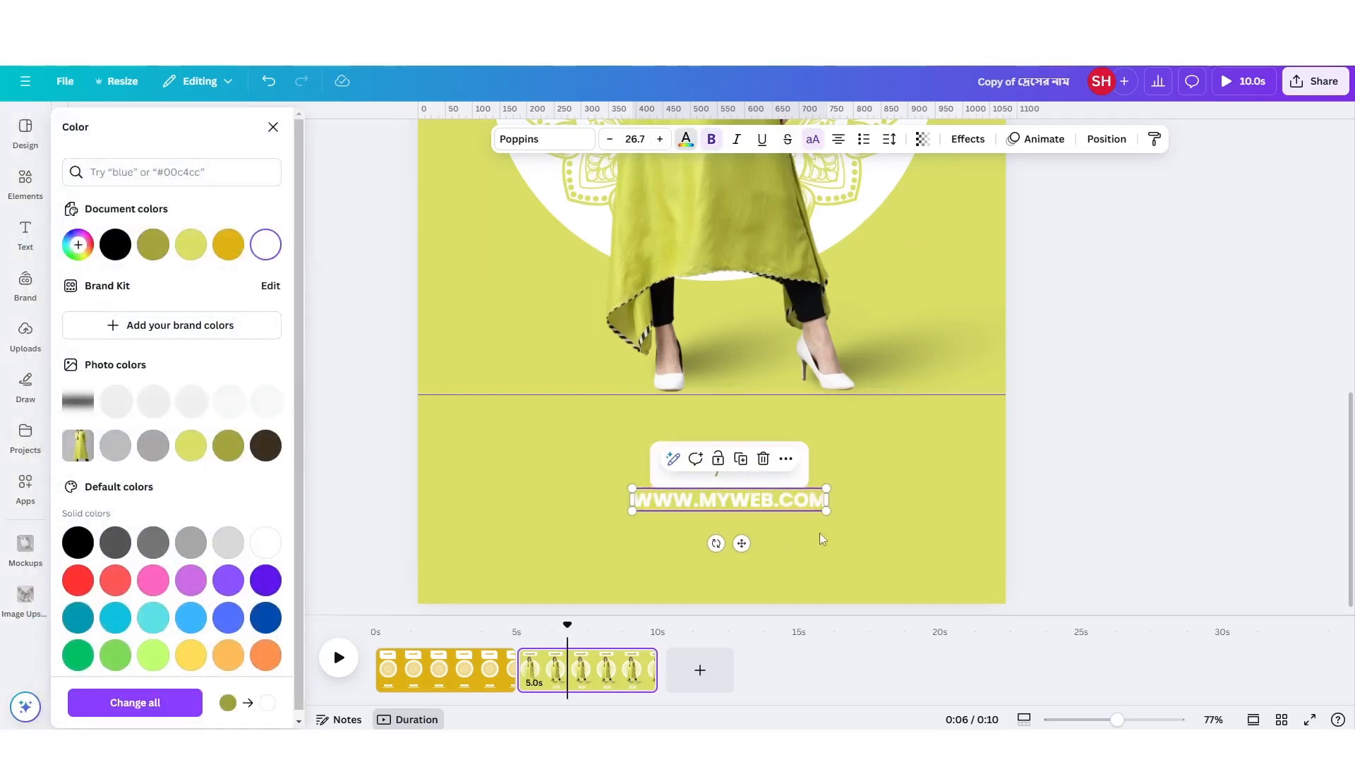
Move the web address slightly down to leave a small gap below the "Buy Now" rectangle.
scroll(829, 532, "up", 5)
left_click_drag(716, 497, 715, 501)
left_click(621, 487)
scroll(628, 488, "down", 6)
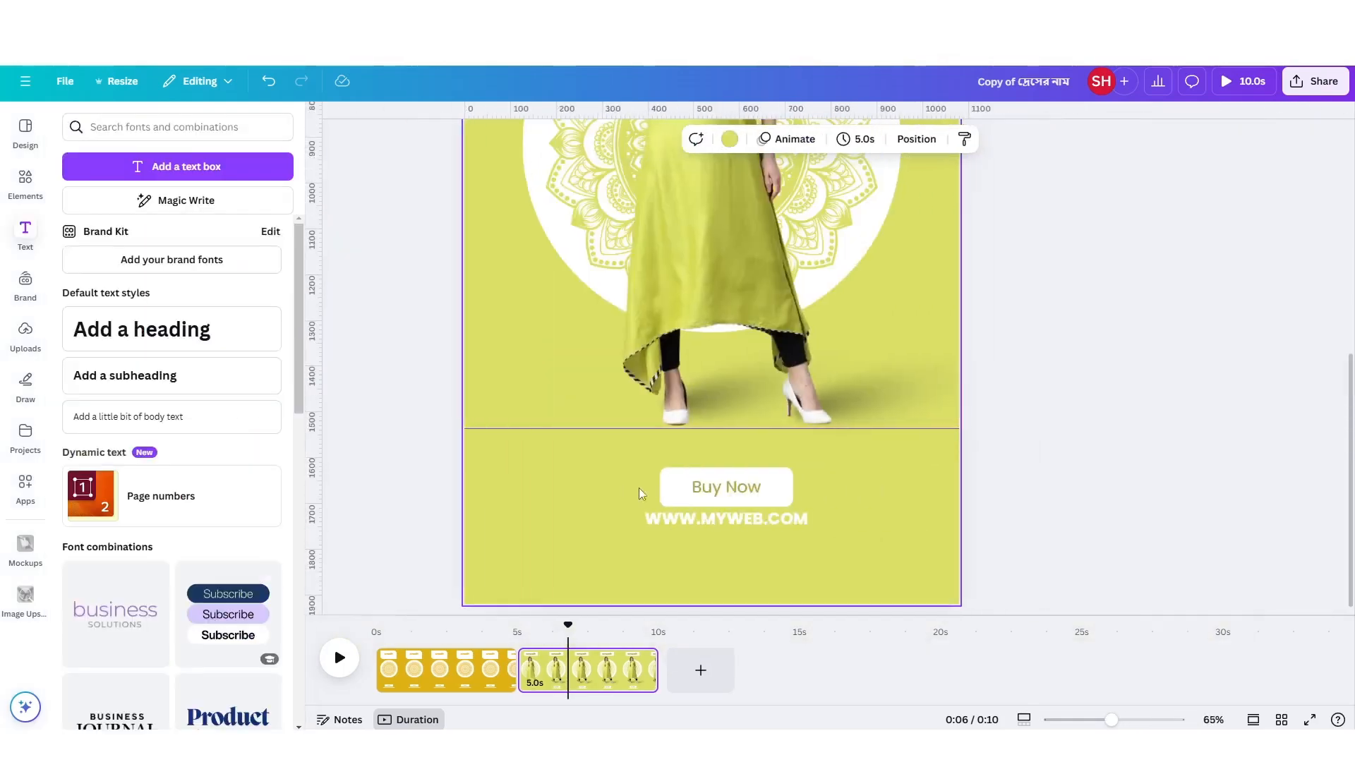
scroll(781, 504, "up", 1)
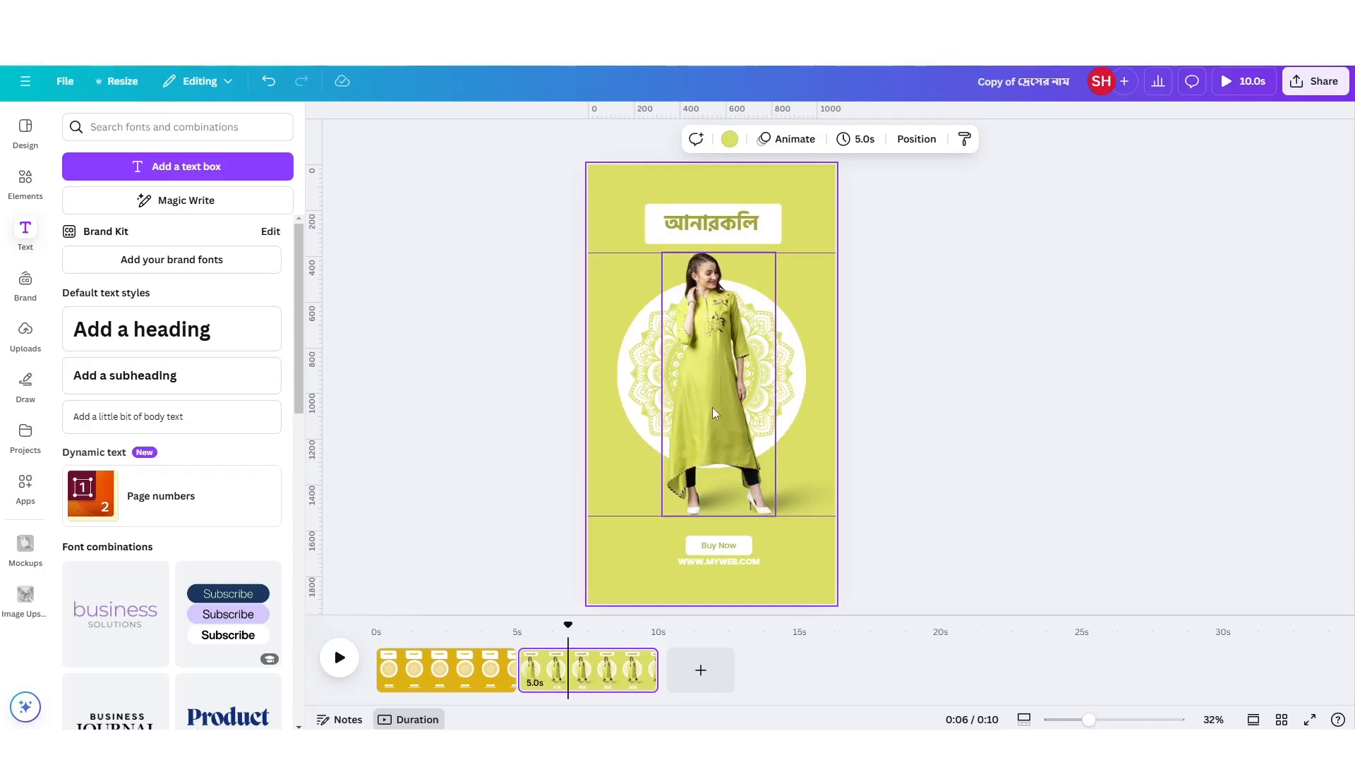
left_click(702, 669)
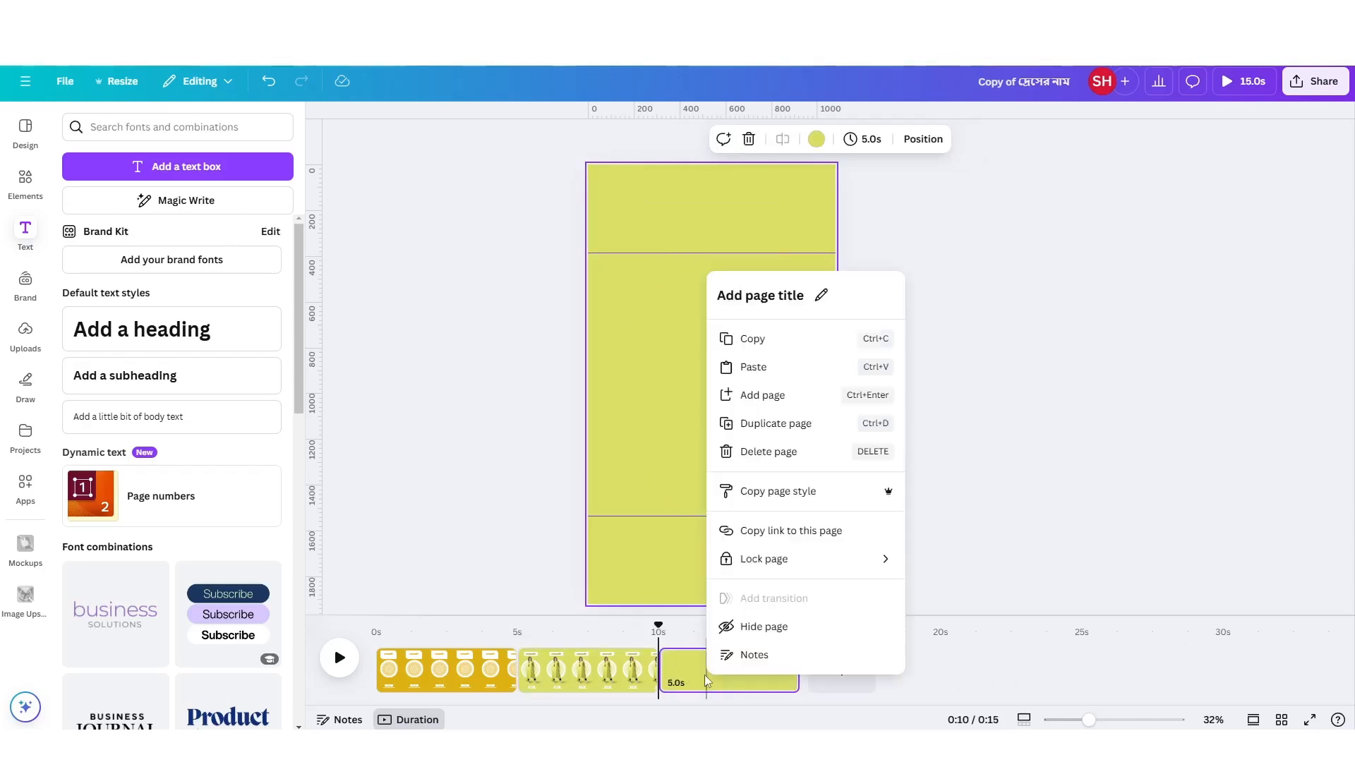
right_click(710, 670)
left_click(766, 457)
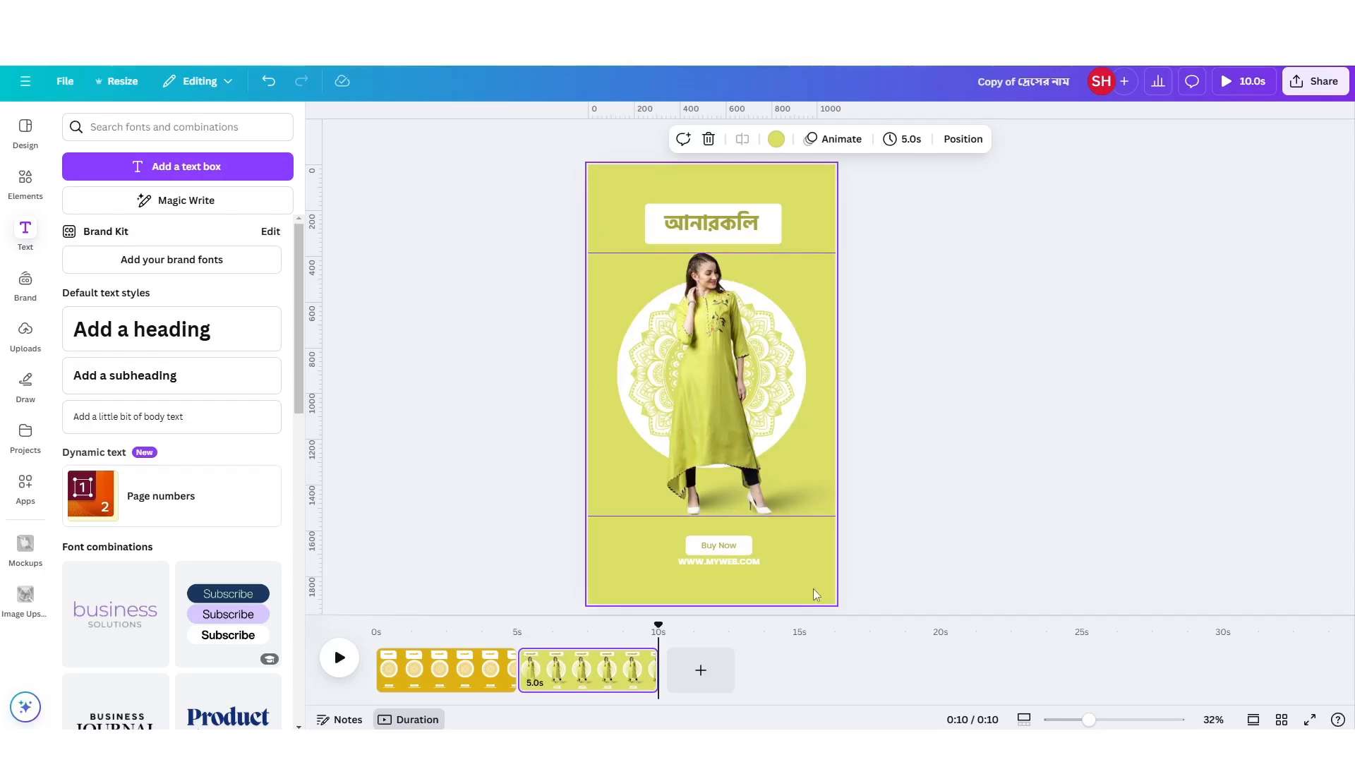
Animate the white circle behind the woman with Baseline on both enter and exit, with the exit animation reversed.
left_click(724, 348)
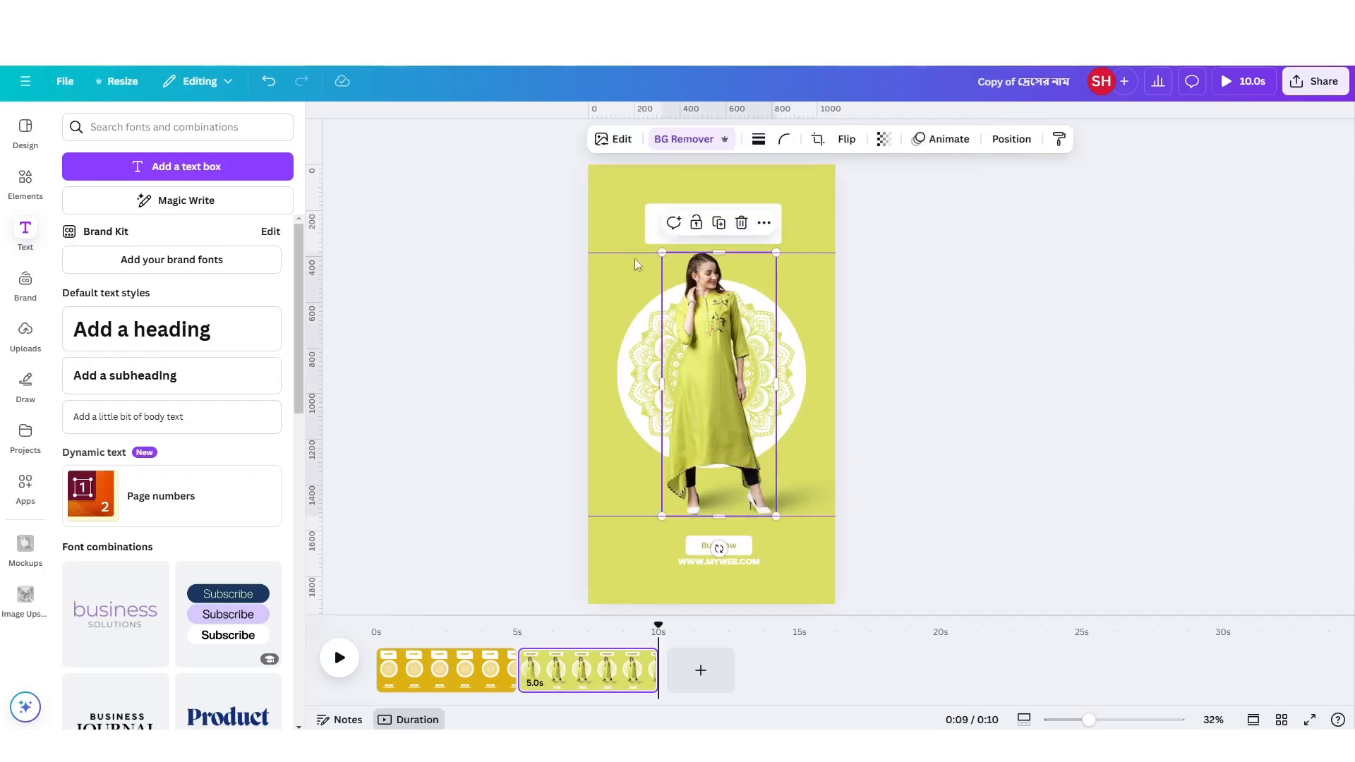
left_click(610, 307)
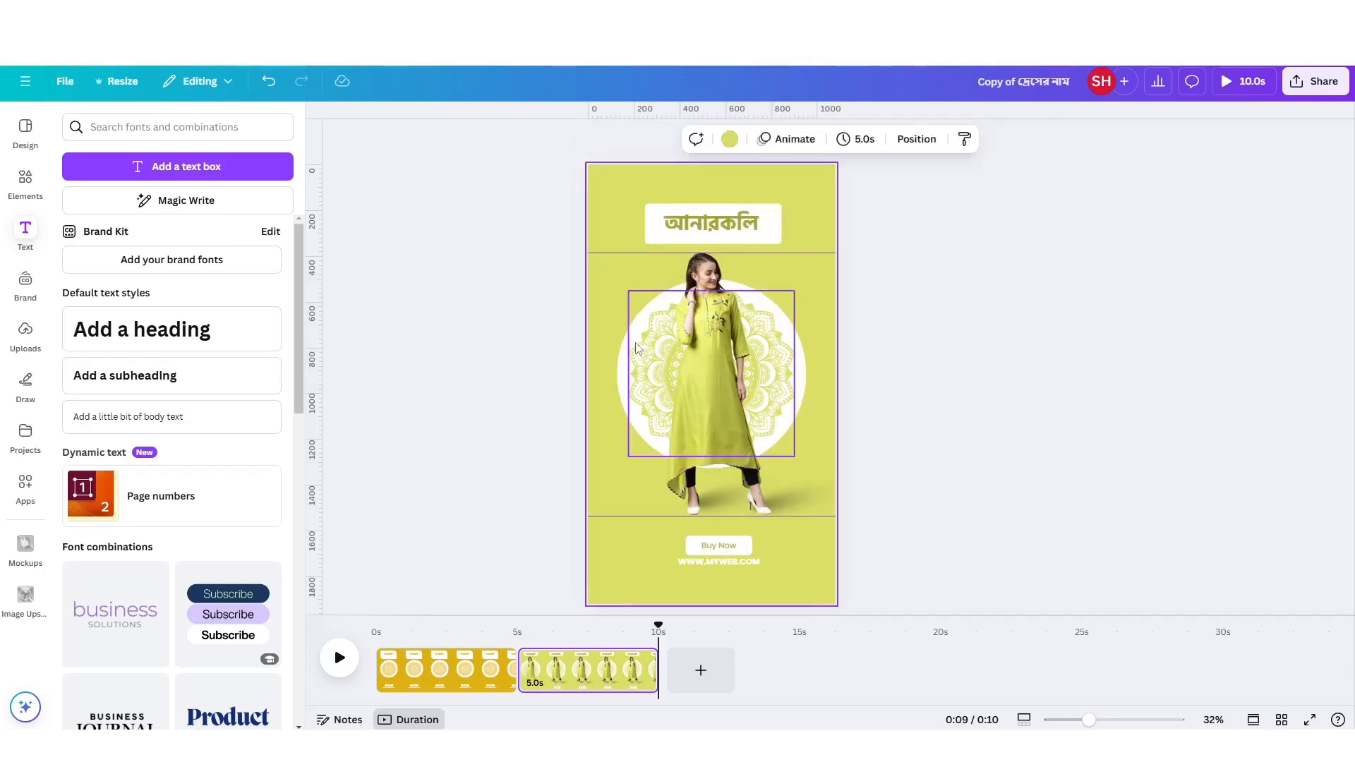
left_click(632, 341)
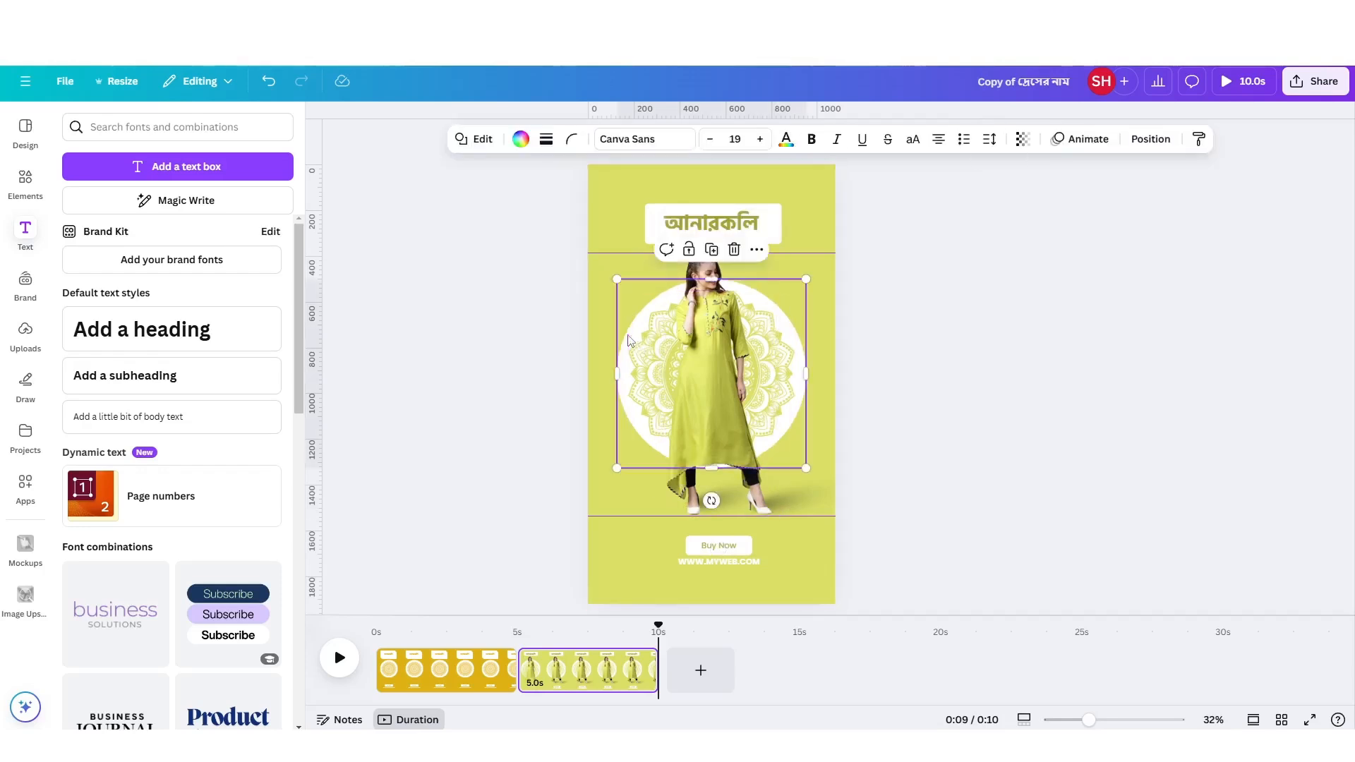
left_click(1069, 141)
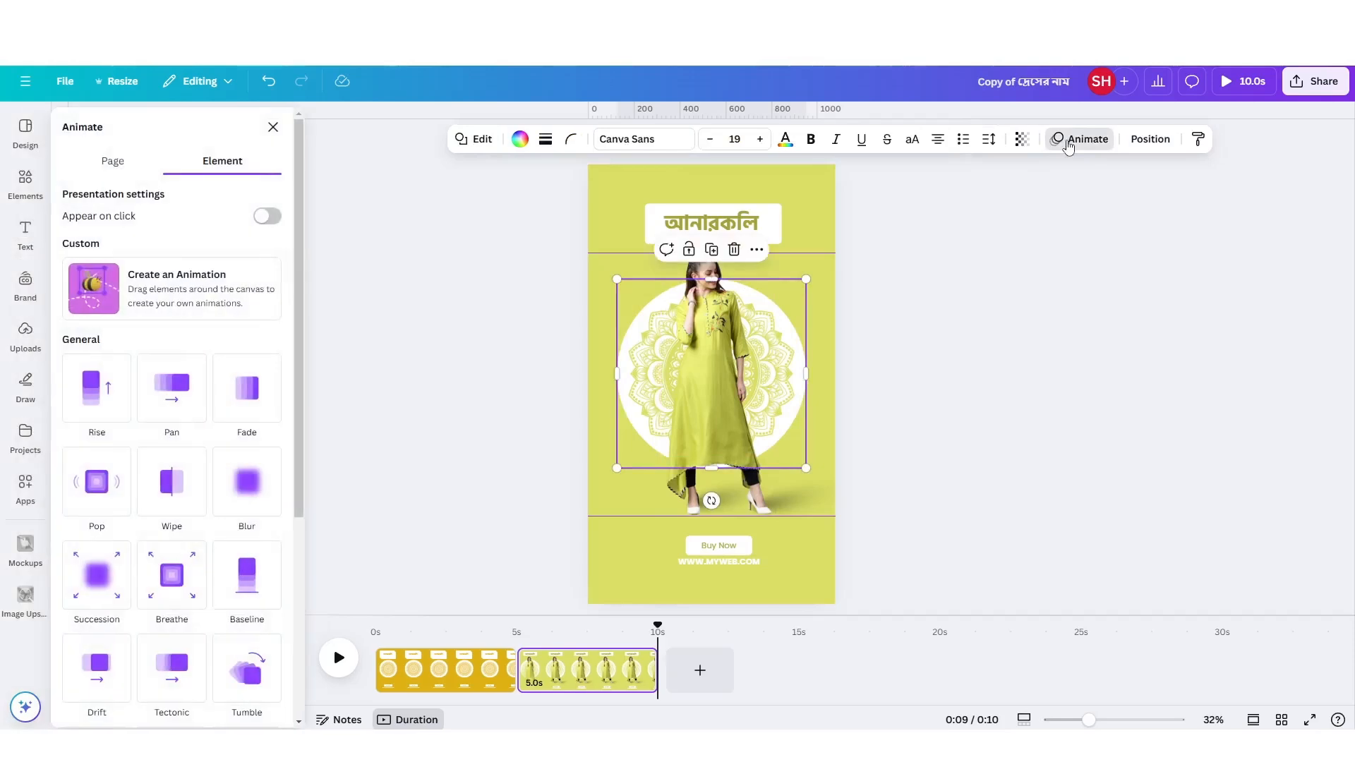
left_click(265, 577)
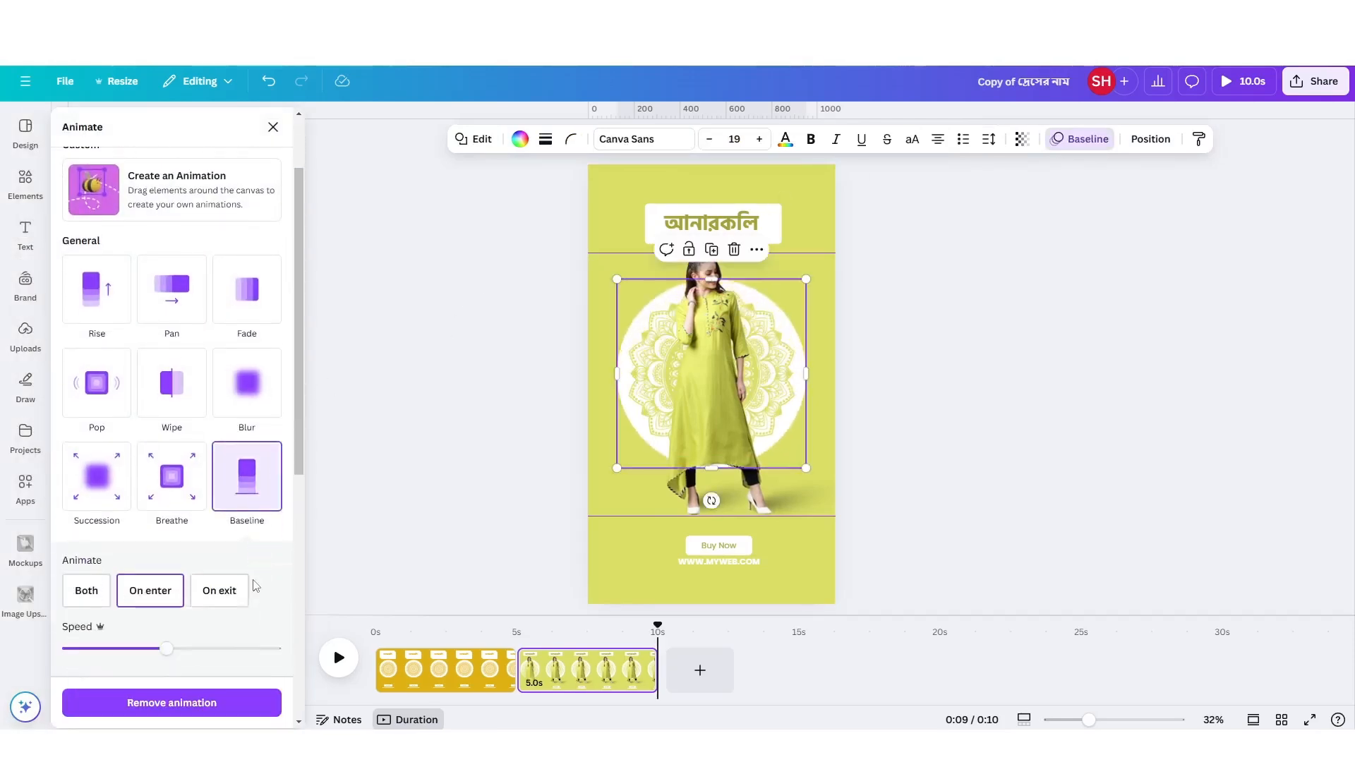
scroll(130, 536, "down", 2)
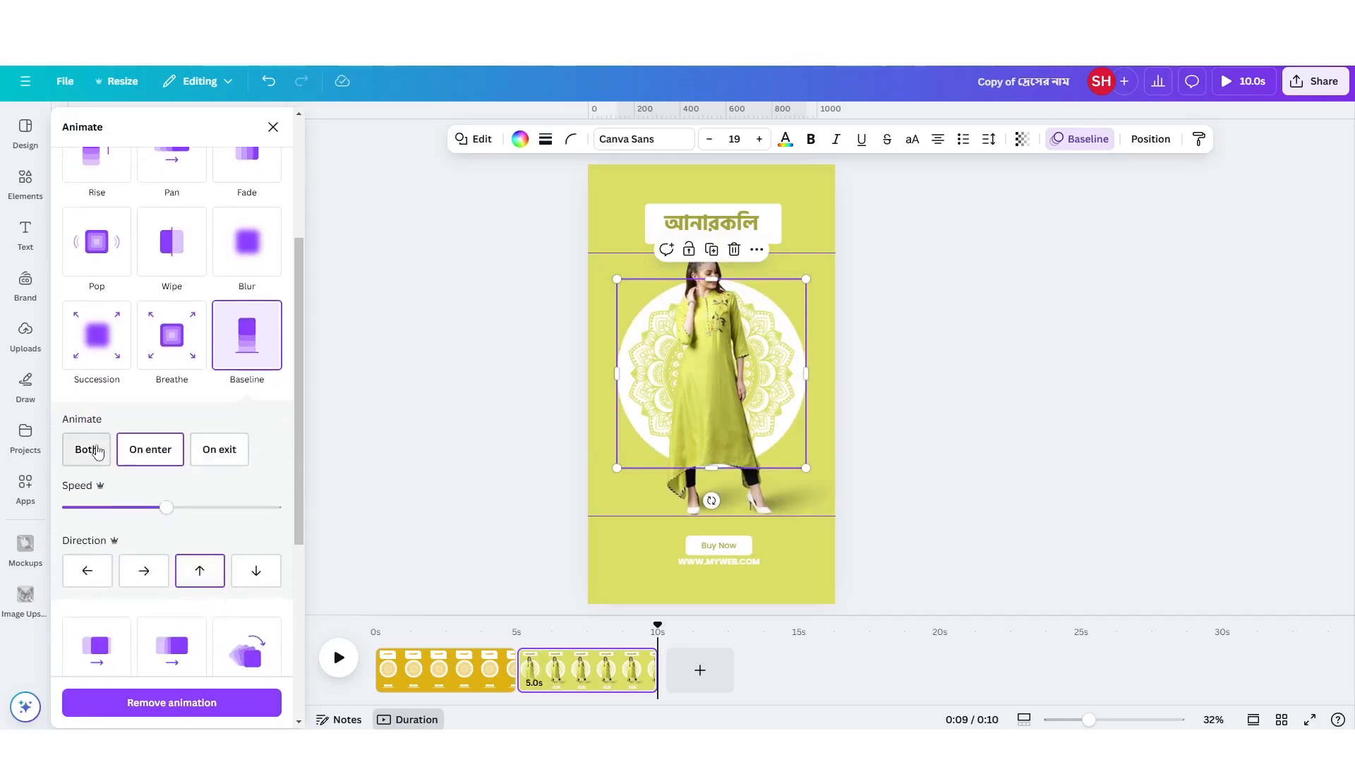
left_click(97, 450)
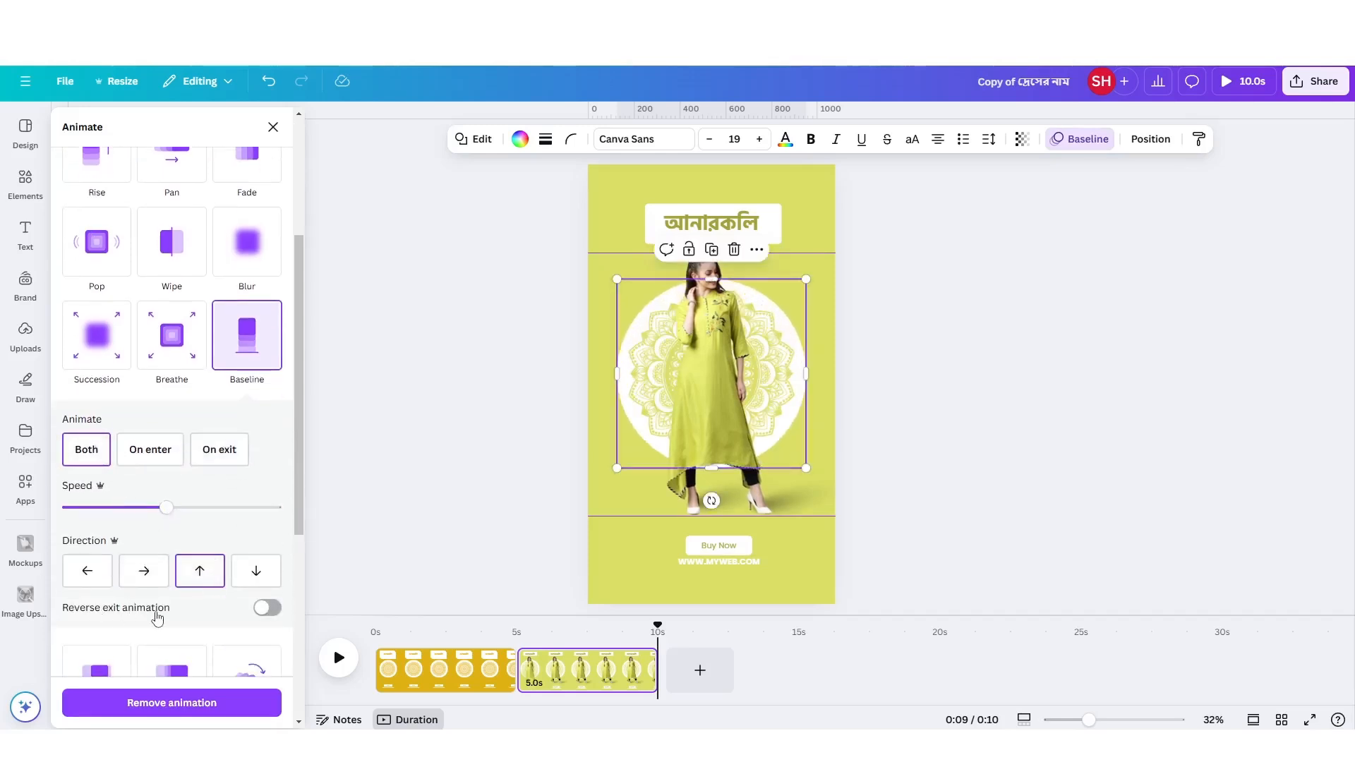
left_click(271, 610)
Give the mandala the Rotate effect plus a Baseline animation on both enter and exit, with the exit animation reversed.
left_click(645, 384)
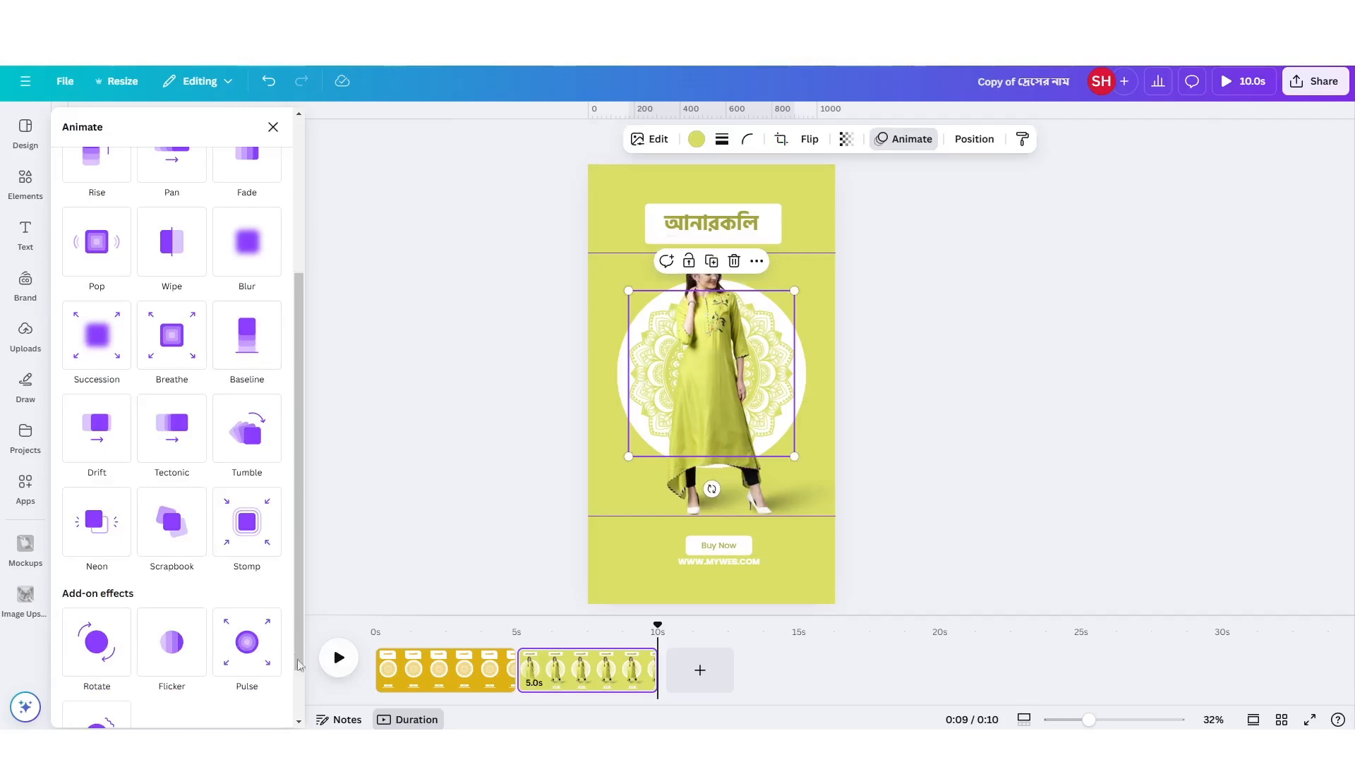
left_click(85, 657)
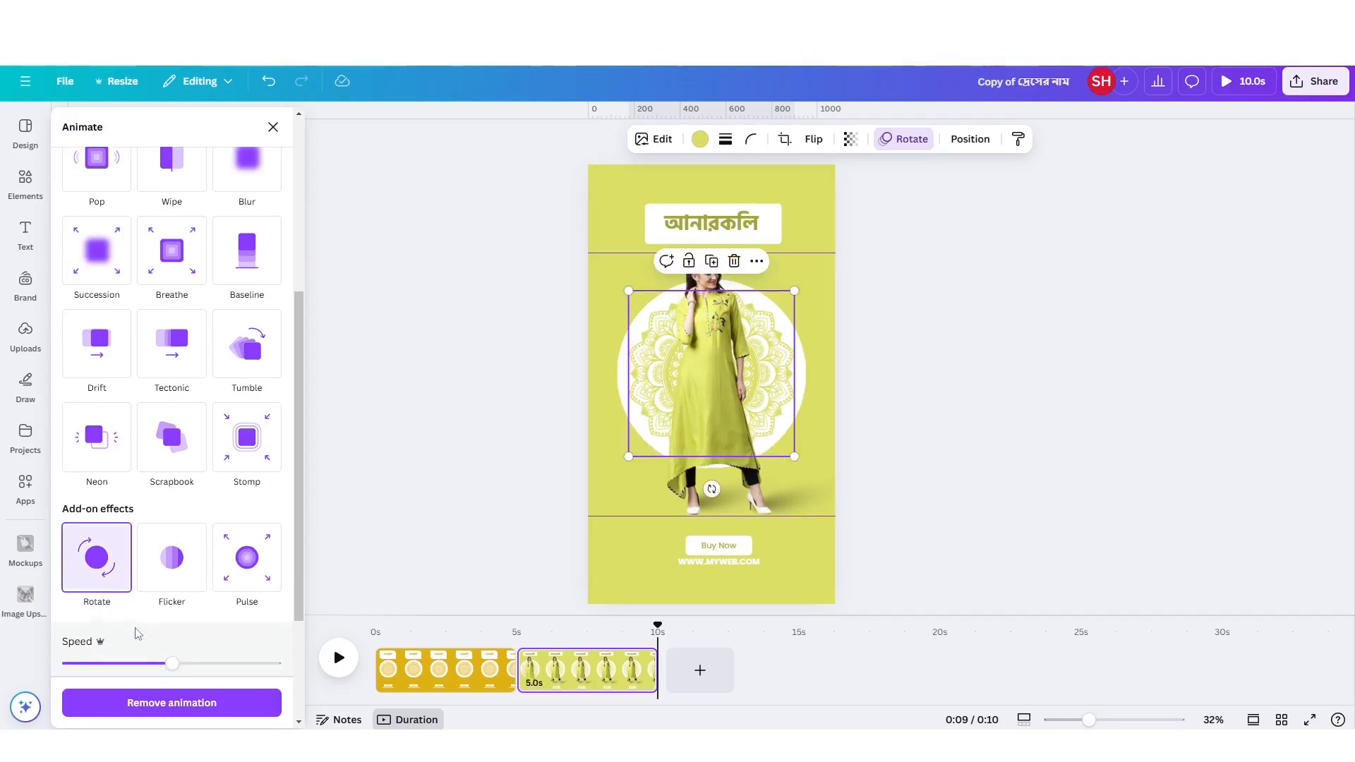
left_click(262, 285)
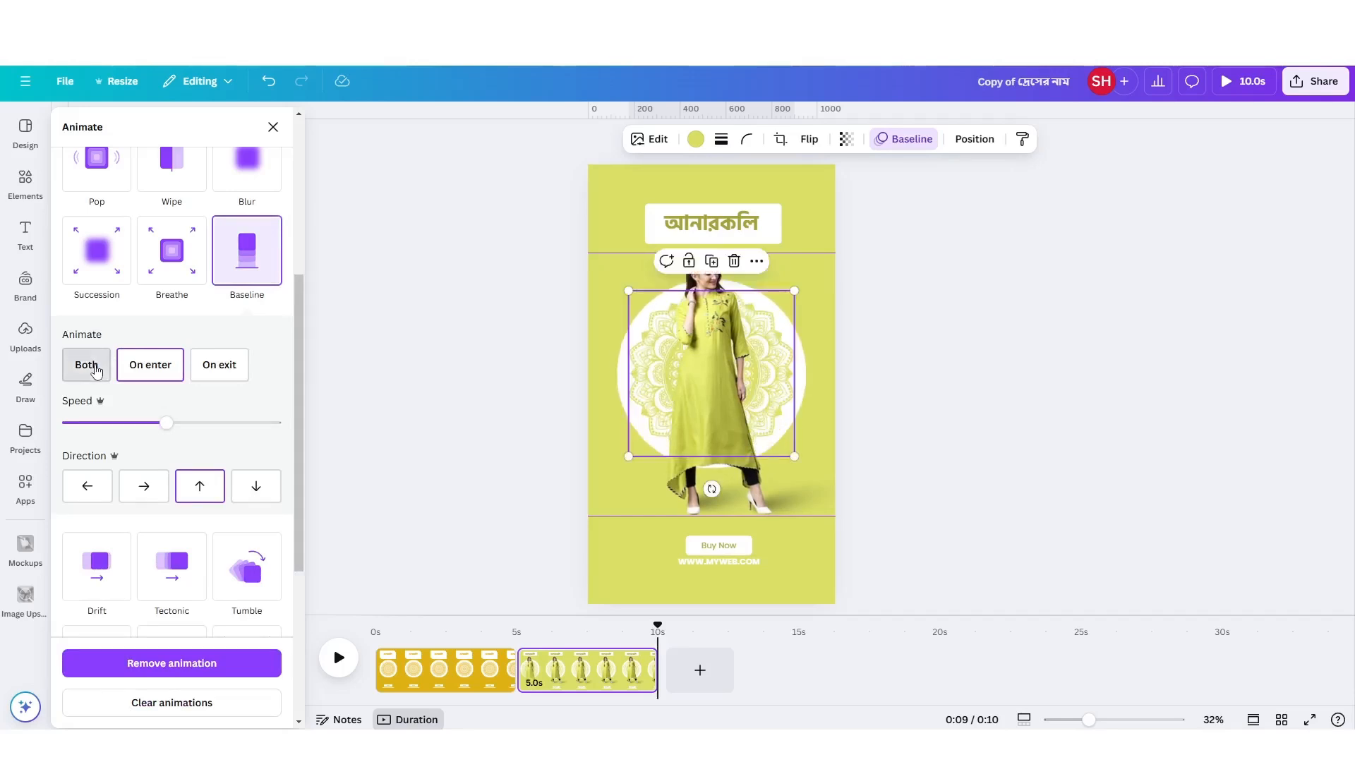
left_click(87, 365)
left_click(259, 526)
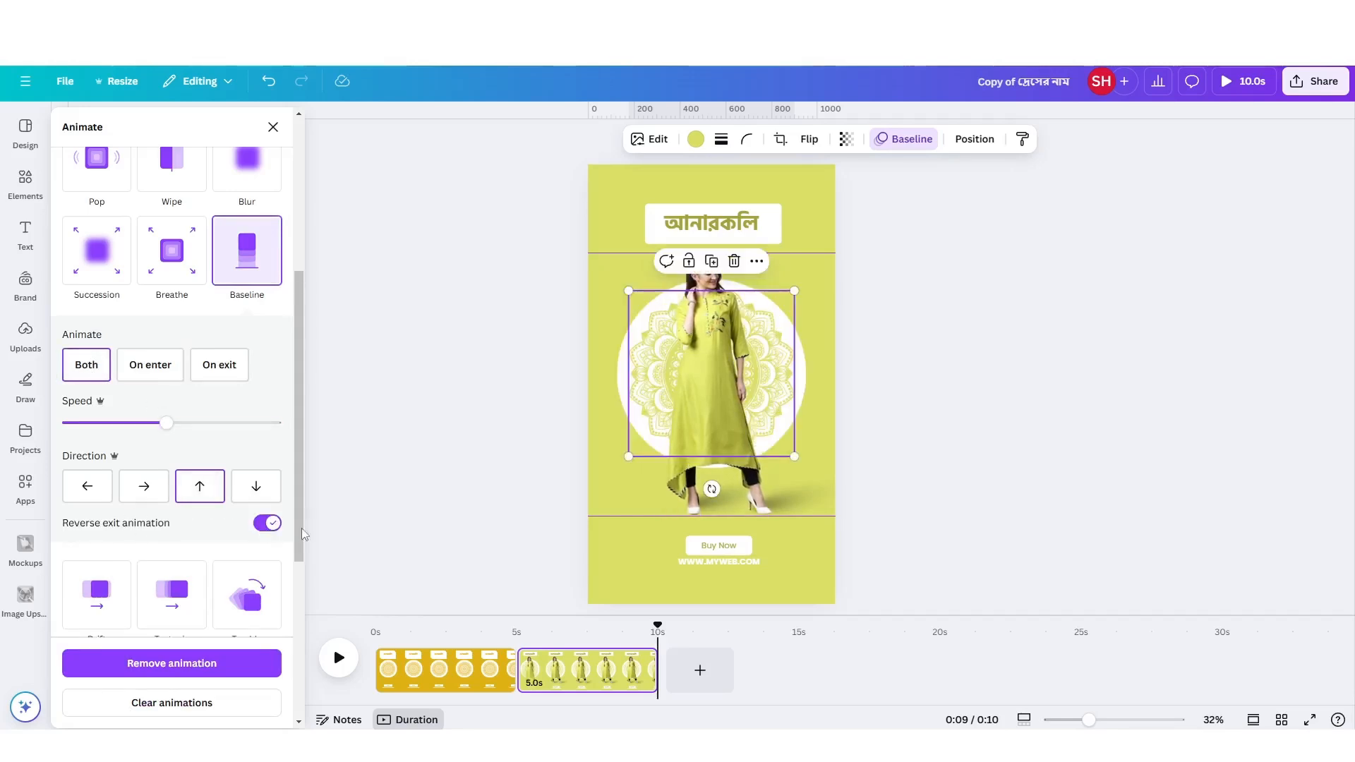
scroll(281, 550, "down", 3)
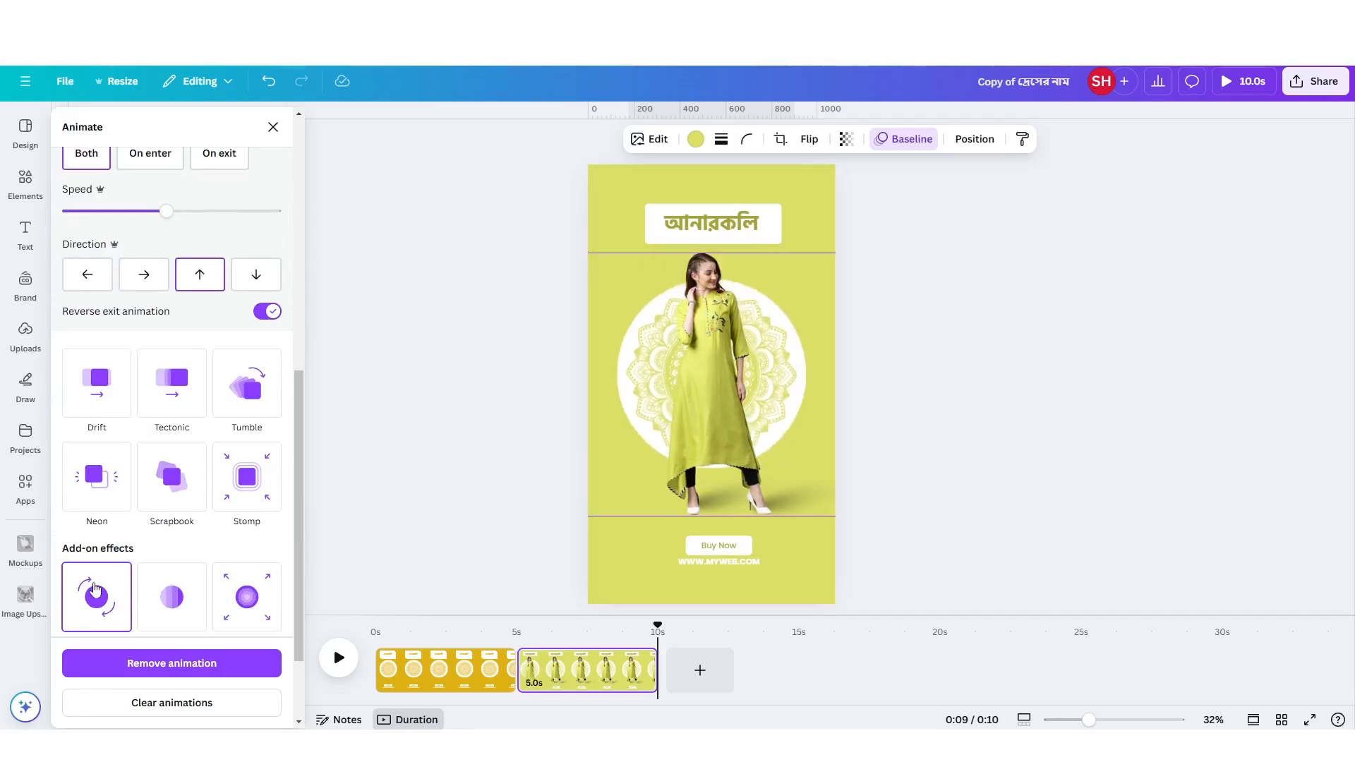
scroll(218, 303, "up", 3)
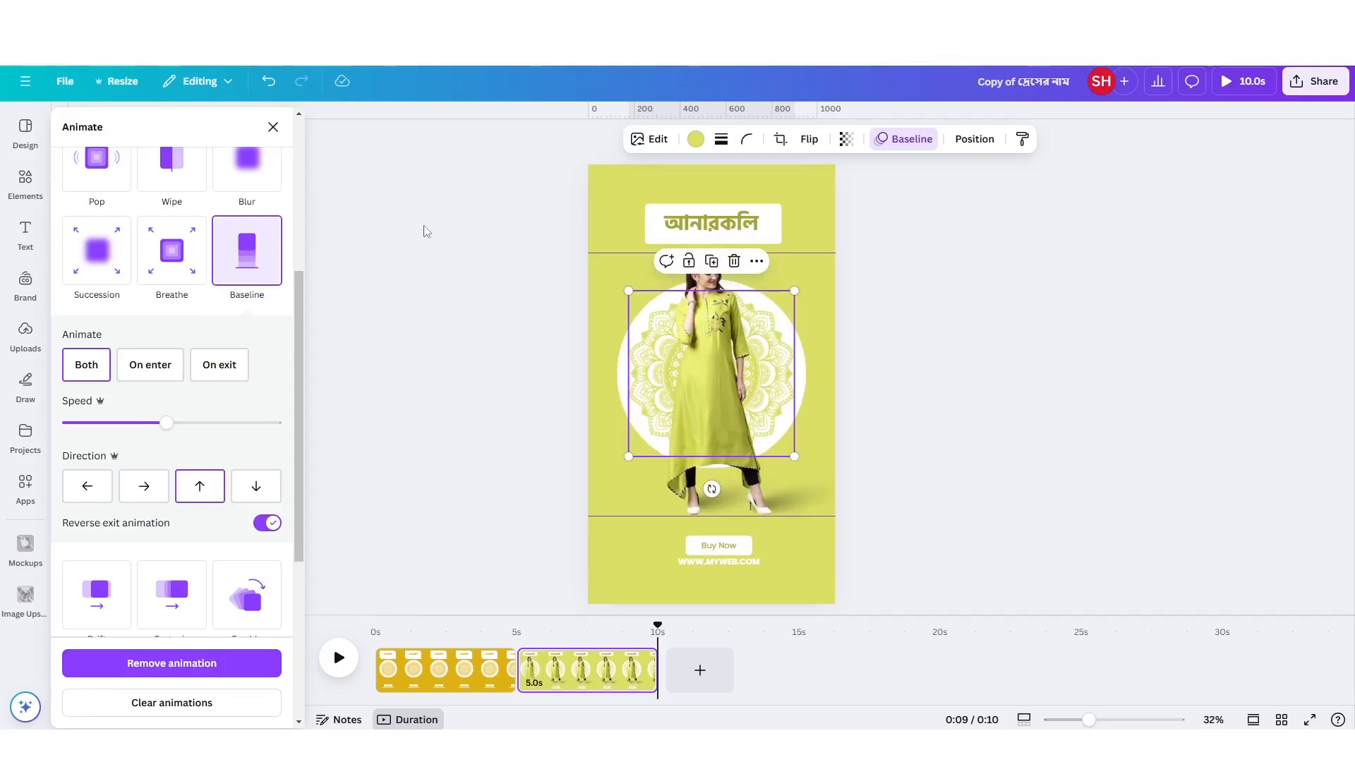
Animate the Bengali heading and its white box with Baseline on both enter and exit, with the exit animation reversed.
left_click(634, 228)
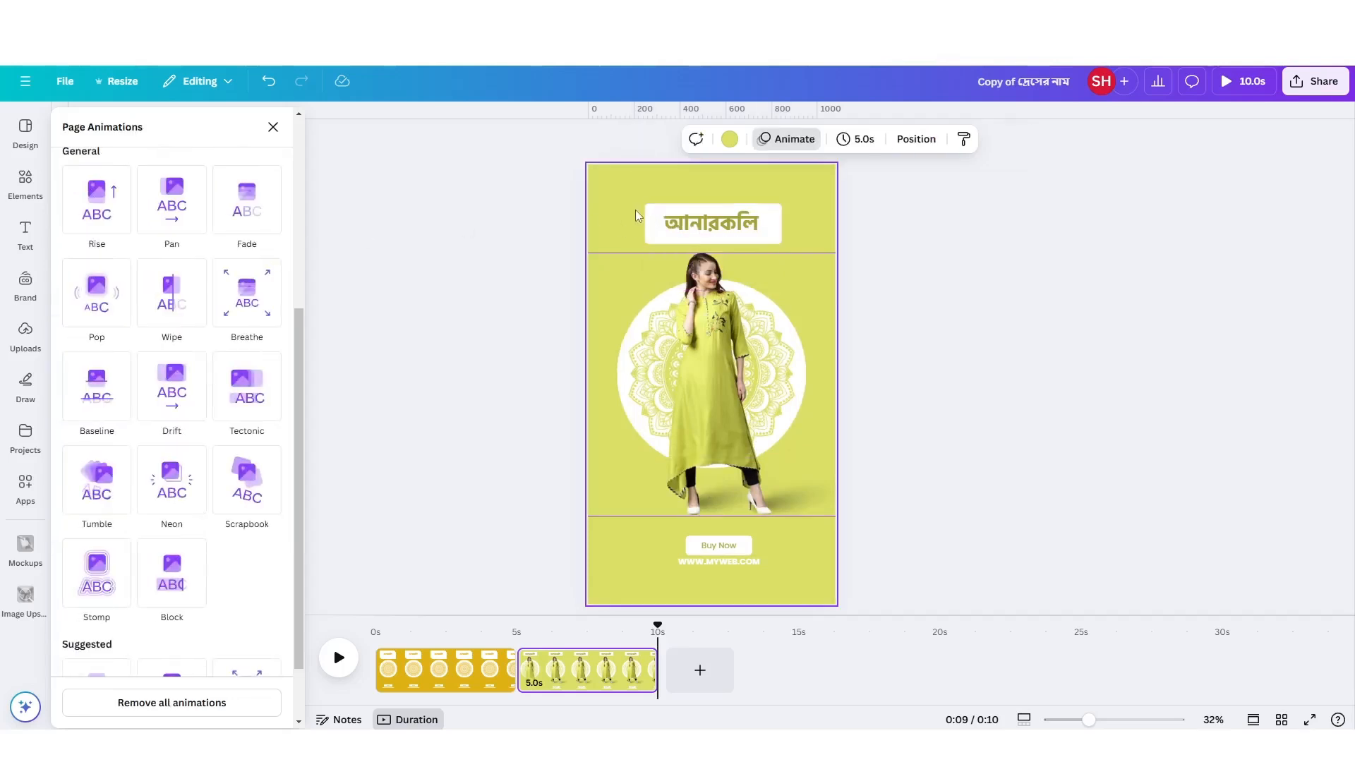
left_click(696, 225)
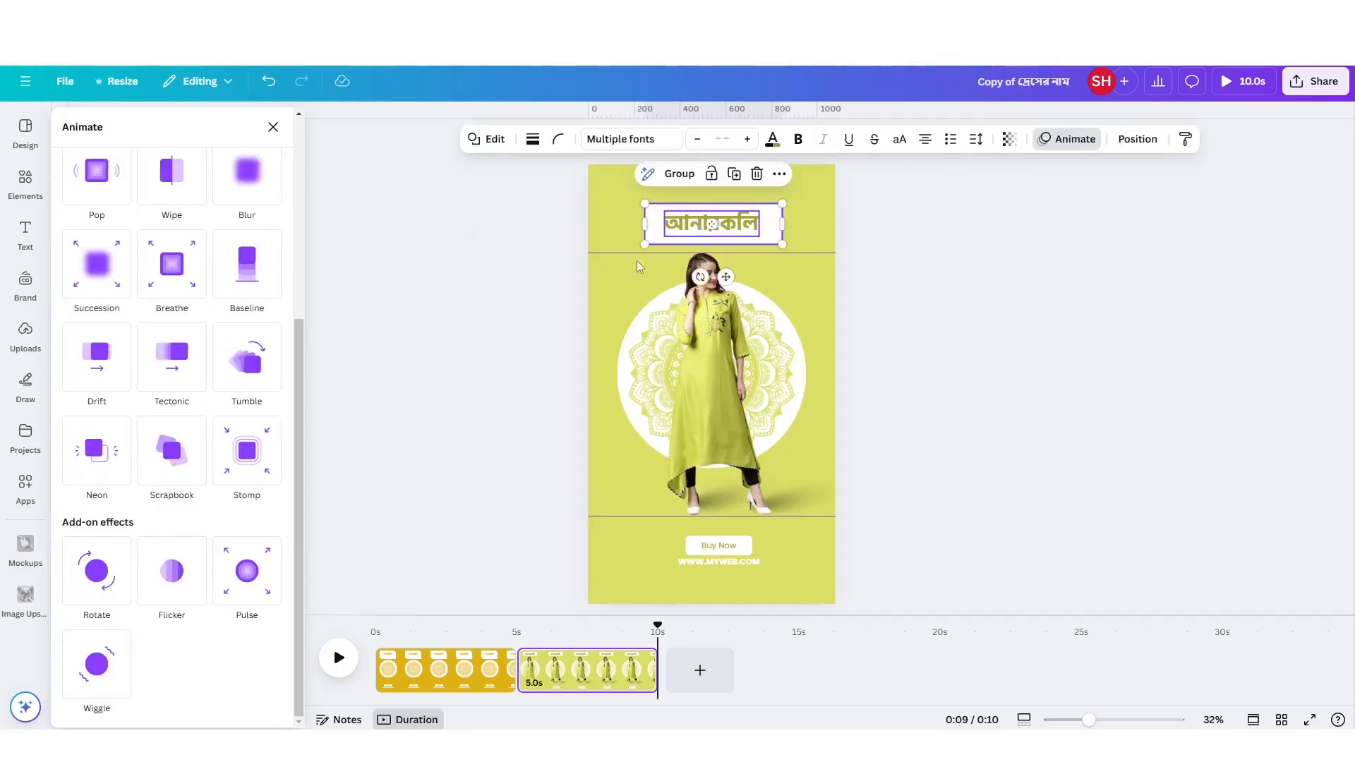
scroll(176, 395, "up", 1)
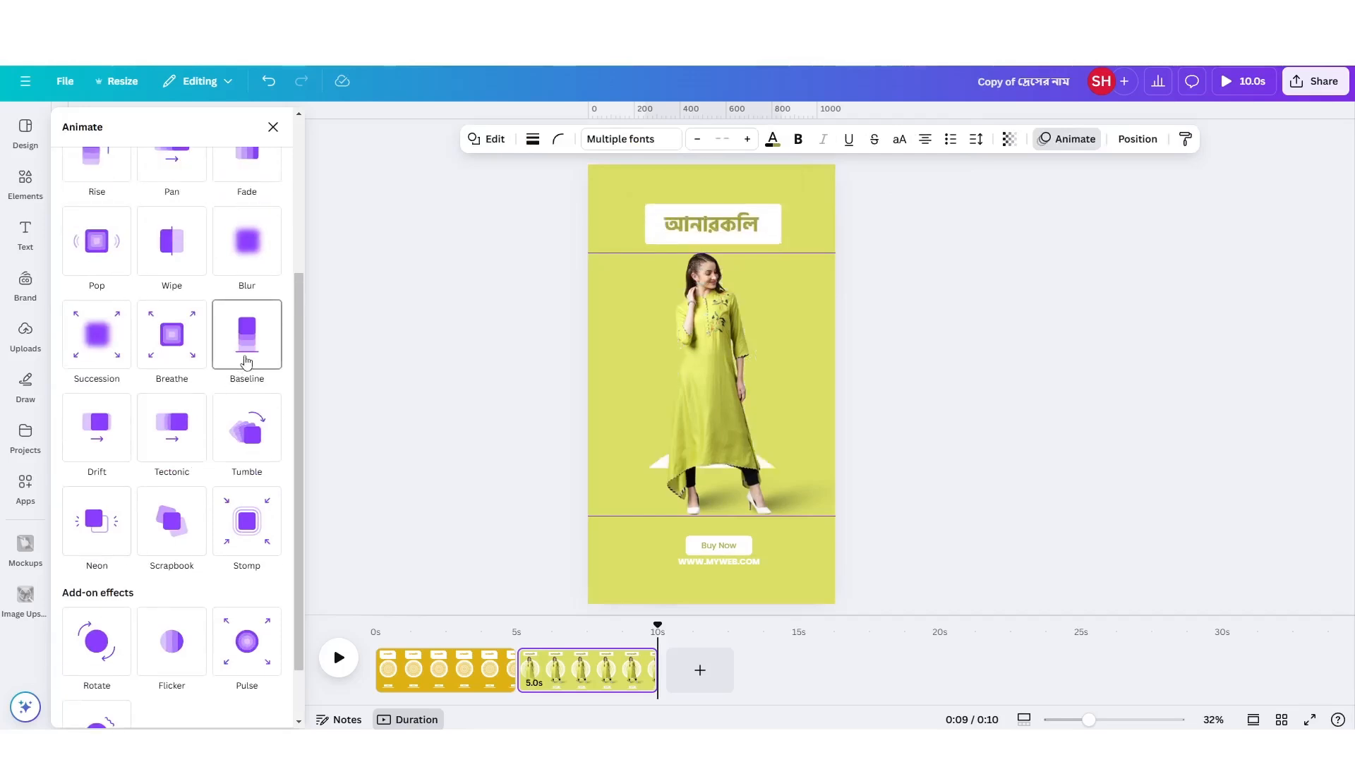
left_click(246, 362)
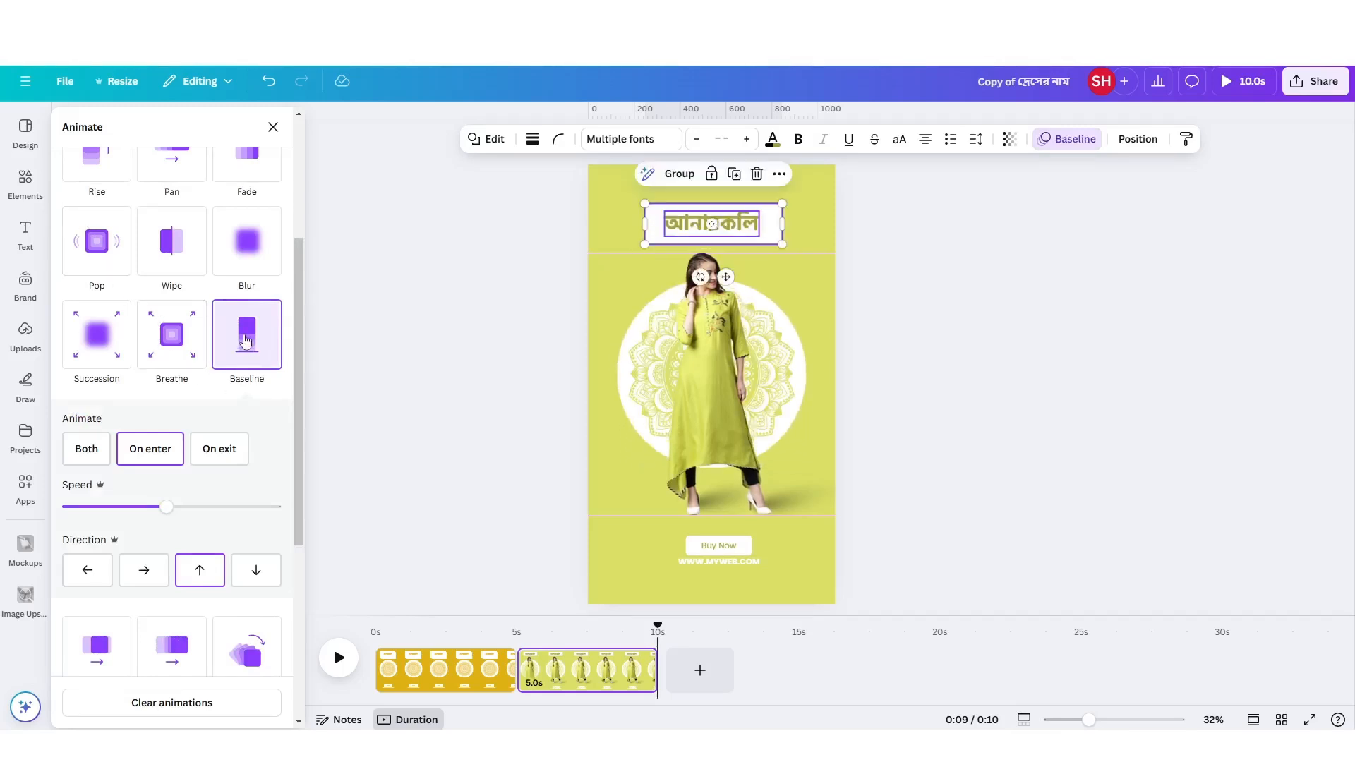
left_click(713, 569)
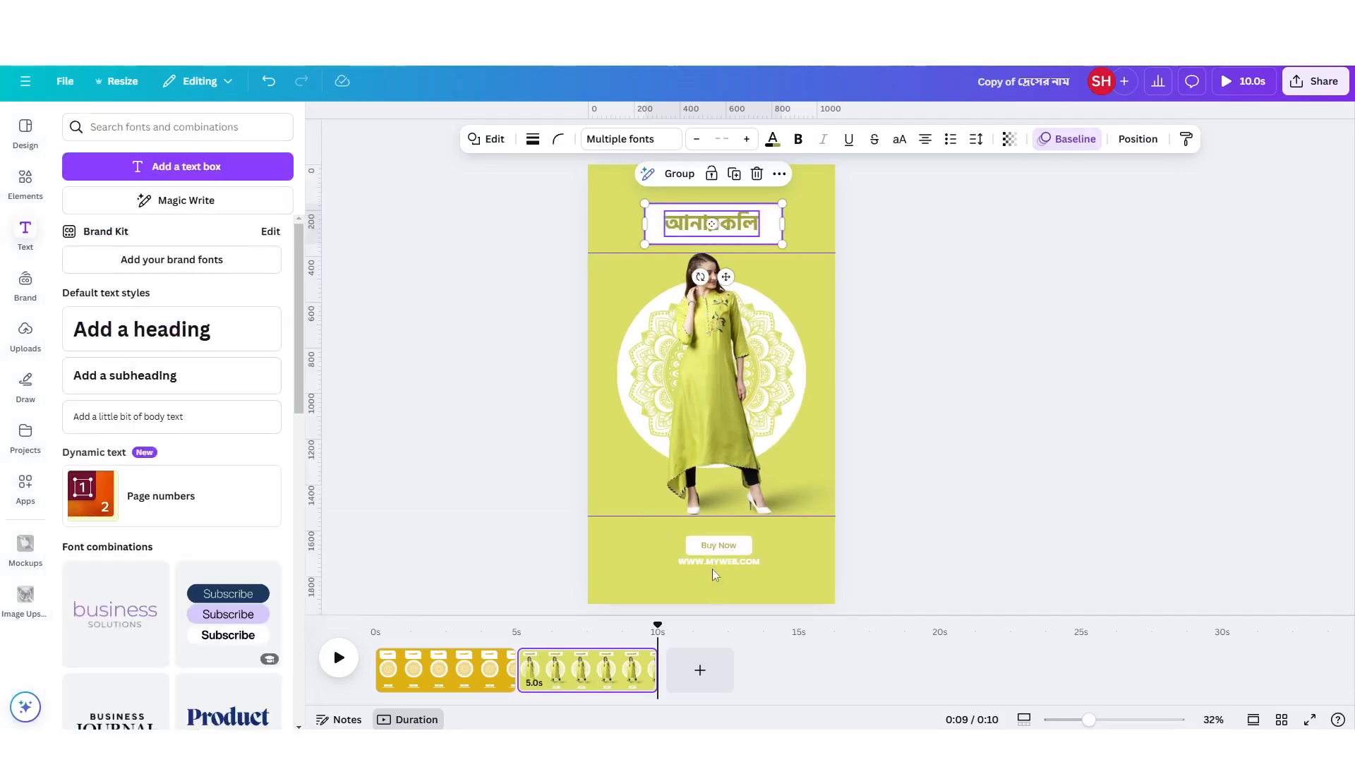
left_click(1069, 141)
scroll(255, 583, "down", 2)
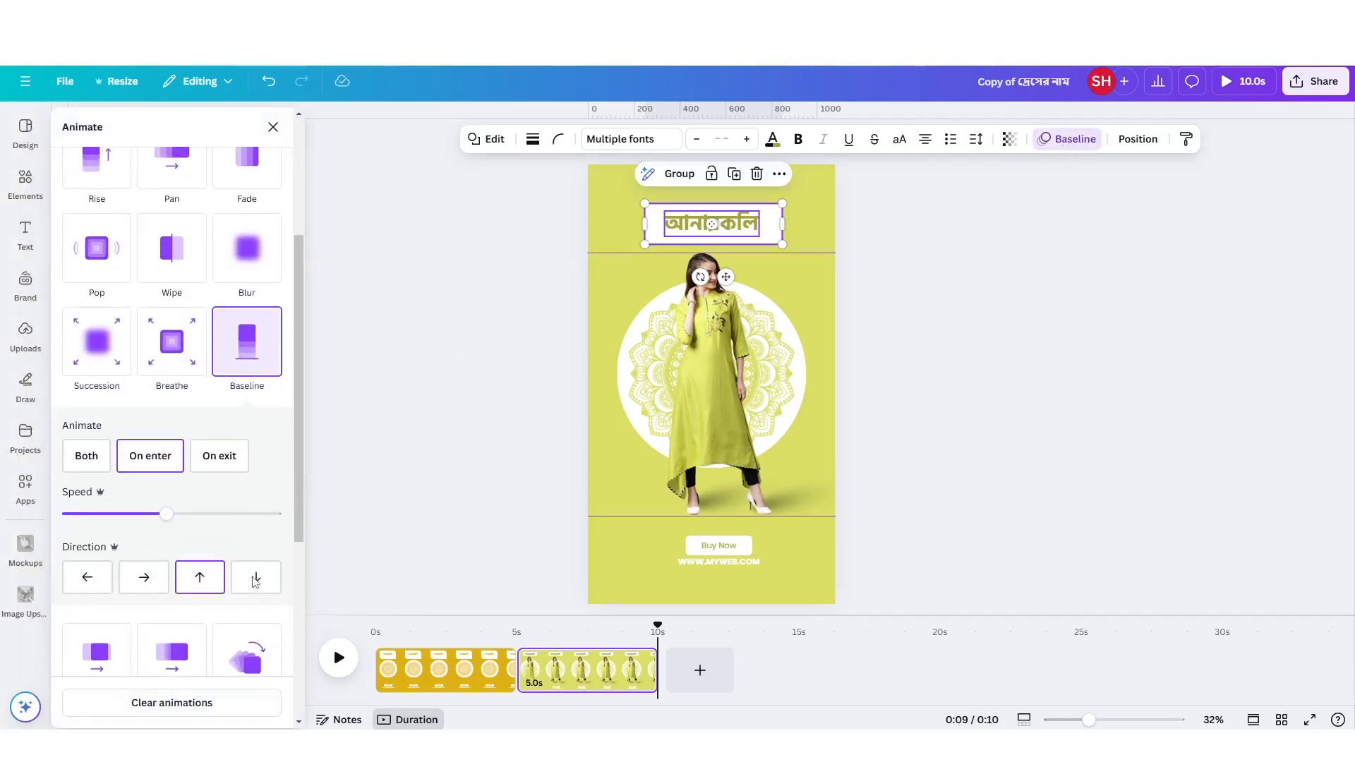
left_click(86, 455)
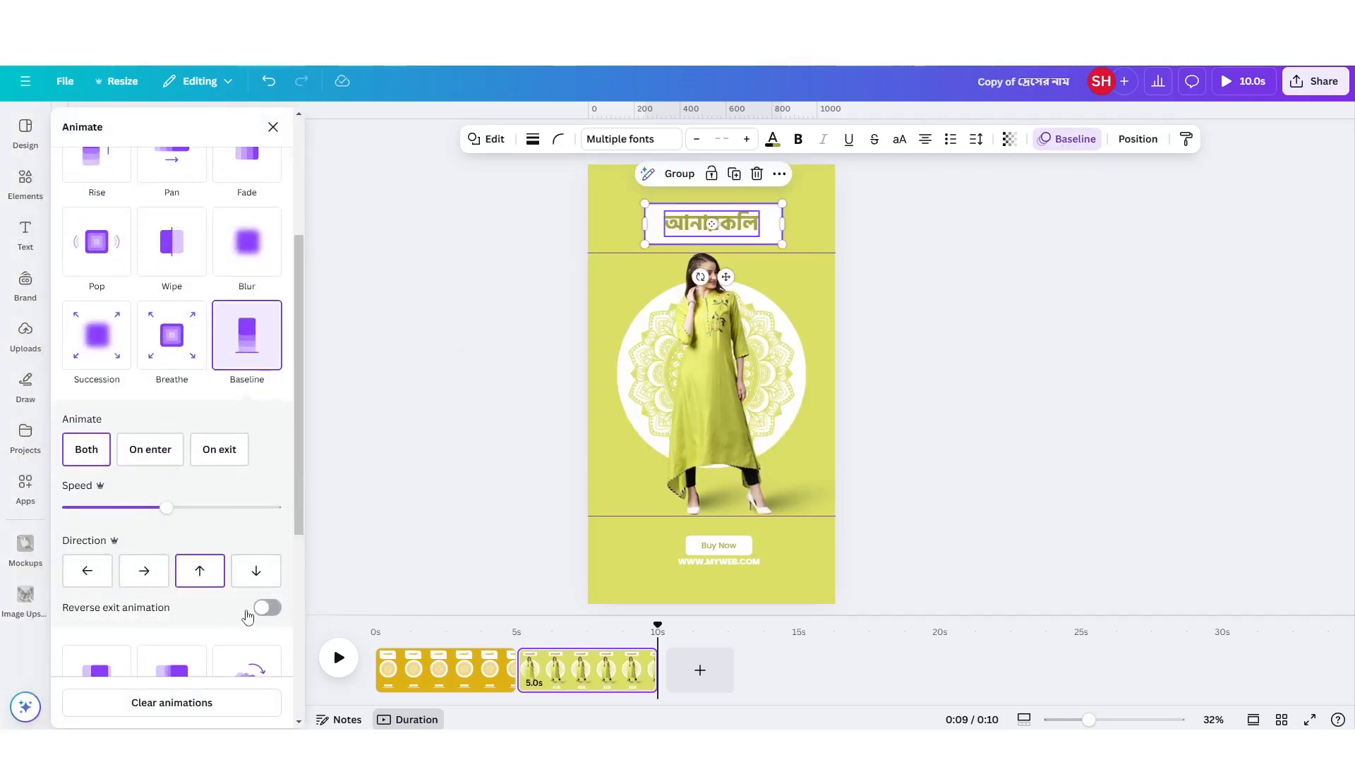
left_click(265, 608)
Animate the "Buy Now" text, its white rectangle and the web address with Baseline on both enter and exit, reversing the exit.
left_click(722, 558)
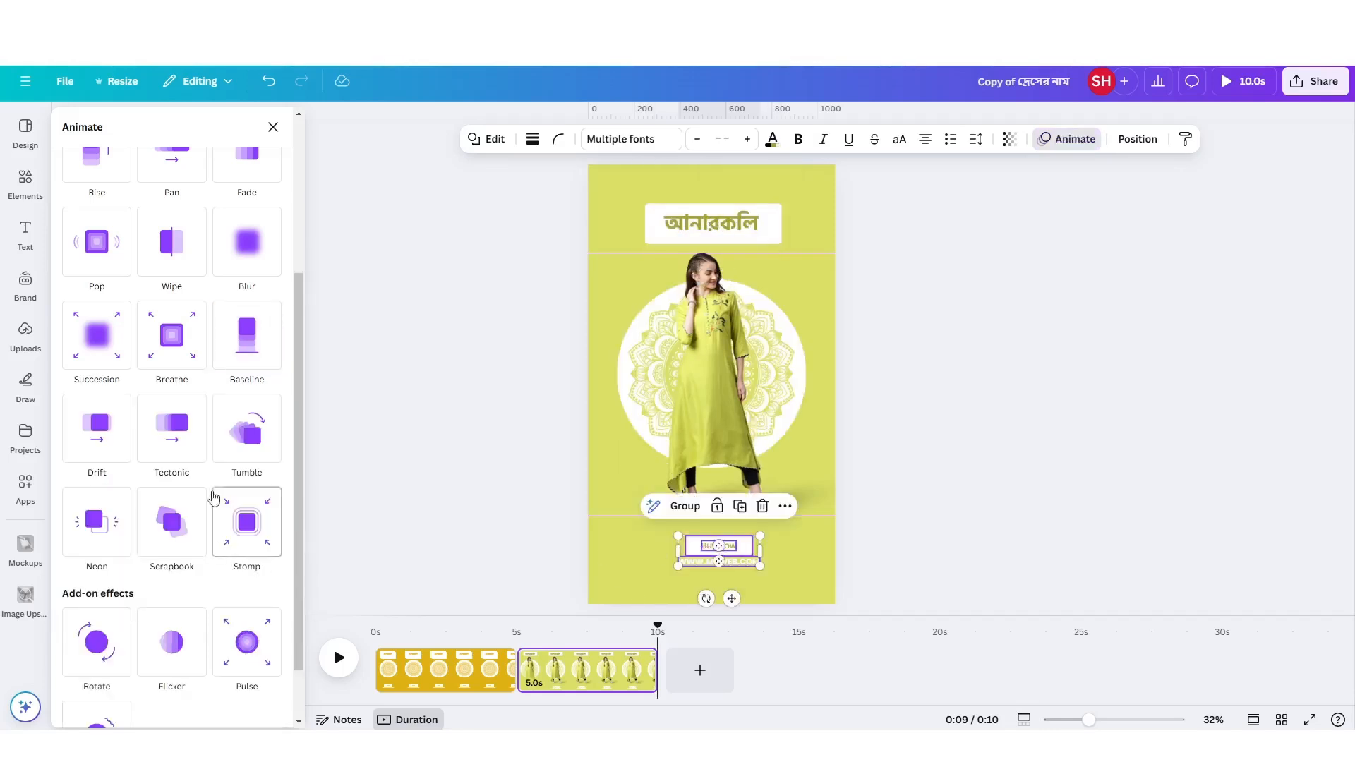
left_click(263, 343)
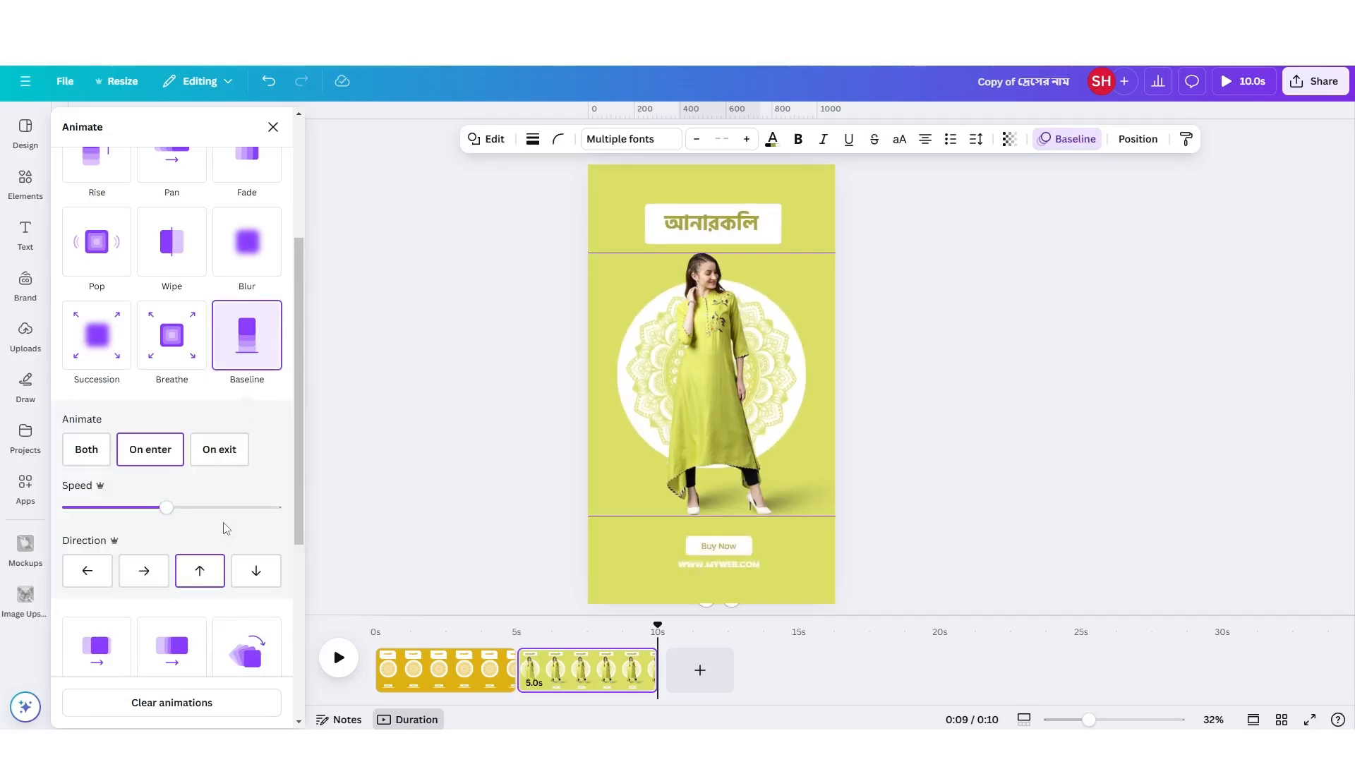
left_click(85, 451)
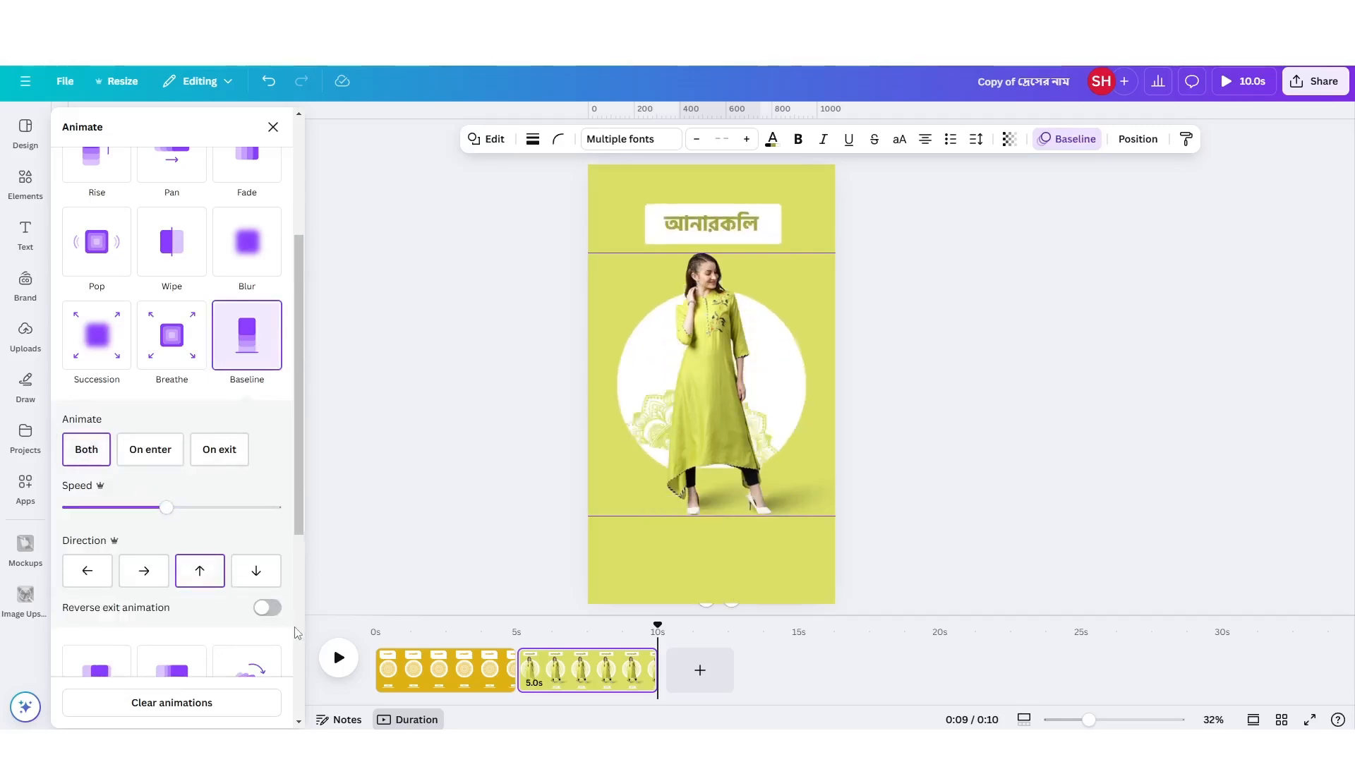
left_click(271, 610)
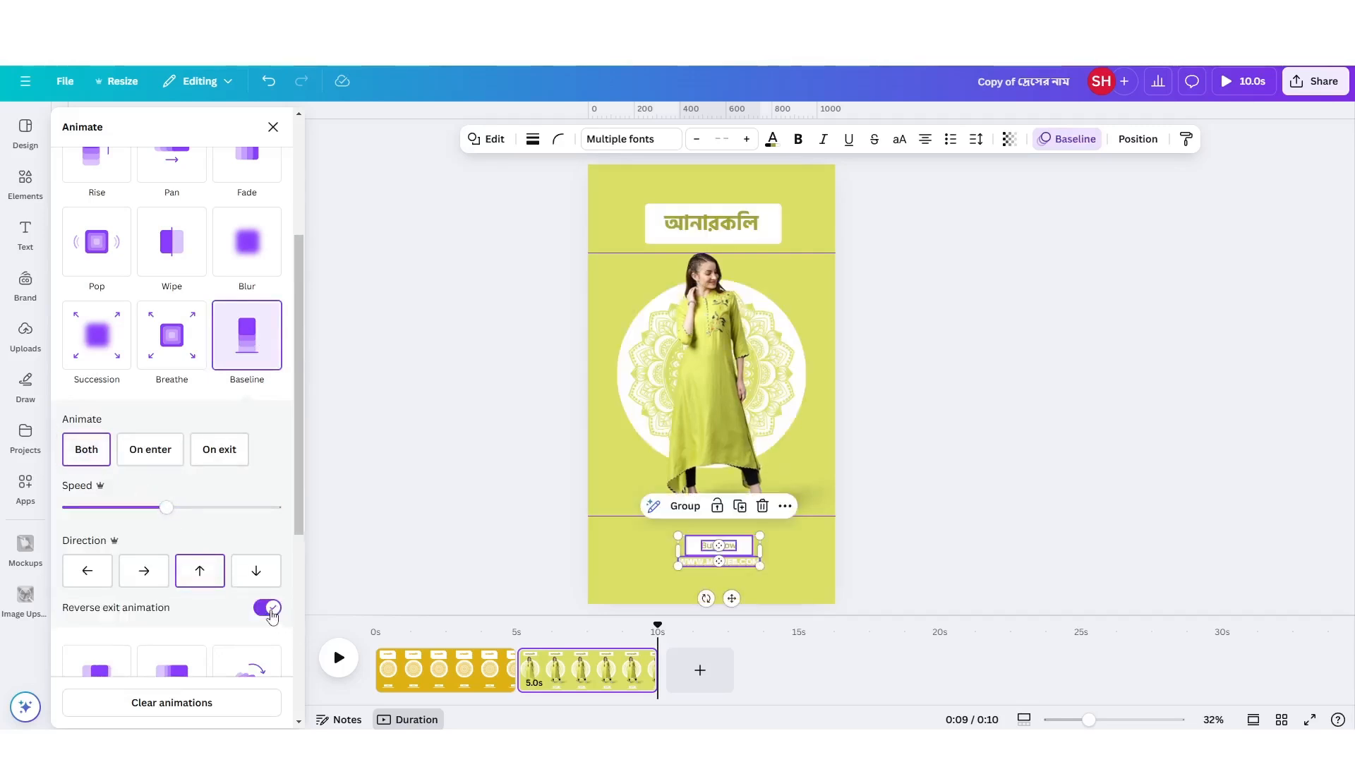
Group the woman with her two shoe shadows and move the group left until the woman is off the page.
left_click(715, 364)
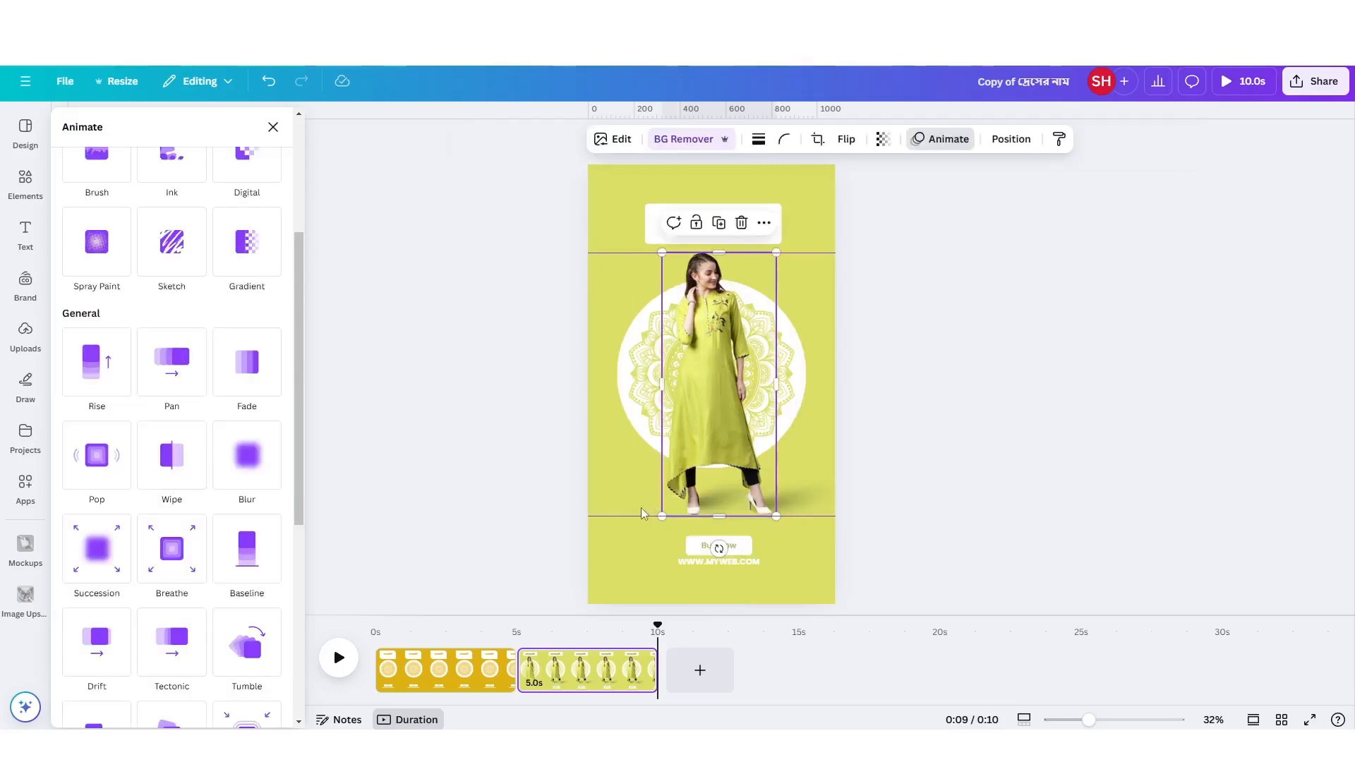
left_click_drag(637, 523, 798, 508)
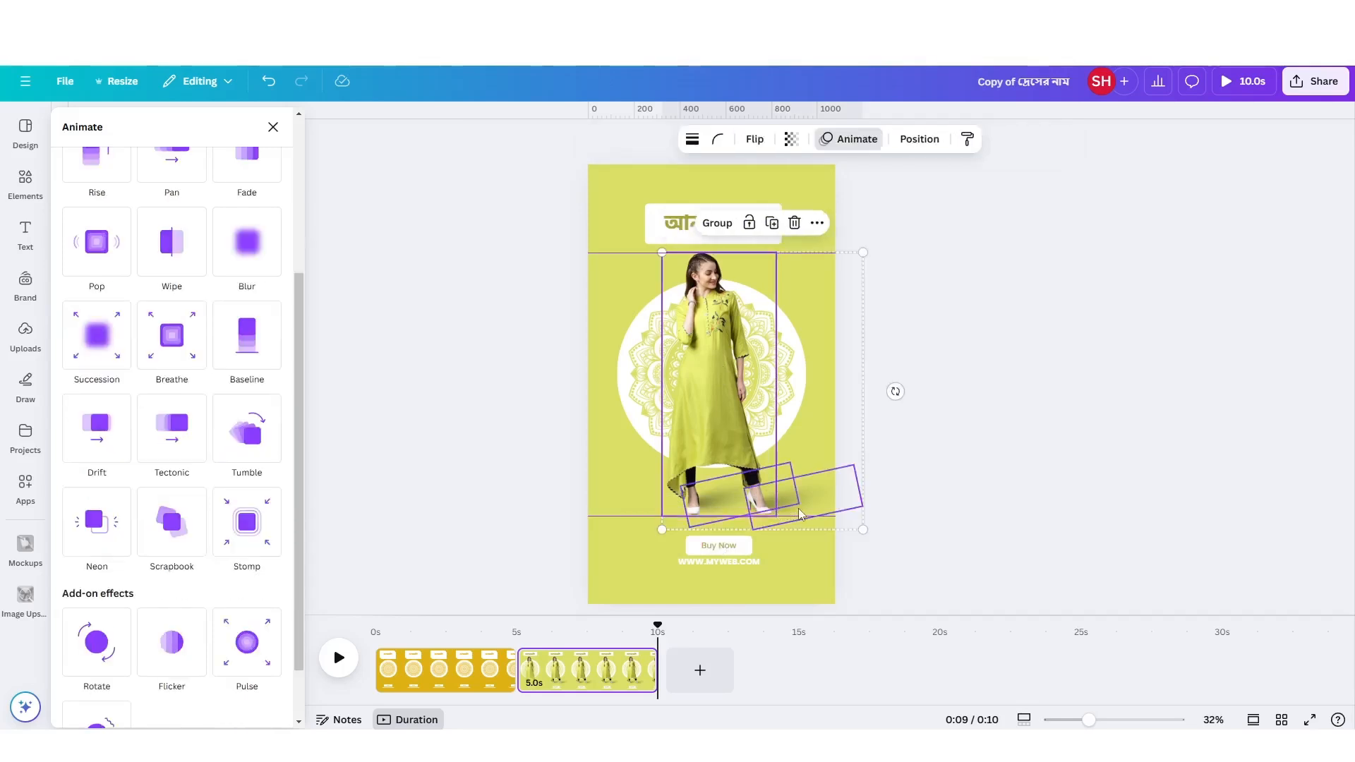
left_click(717, 224)
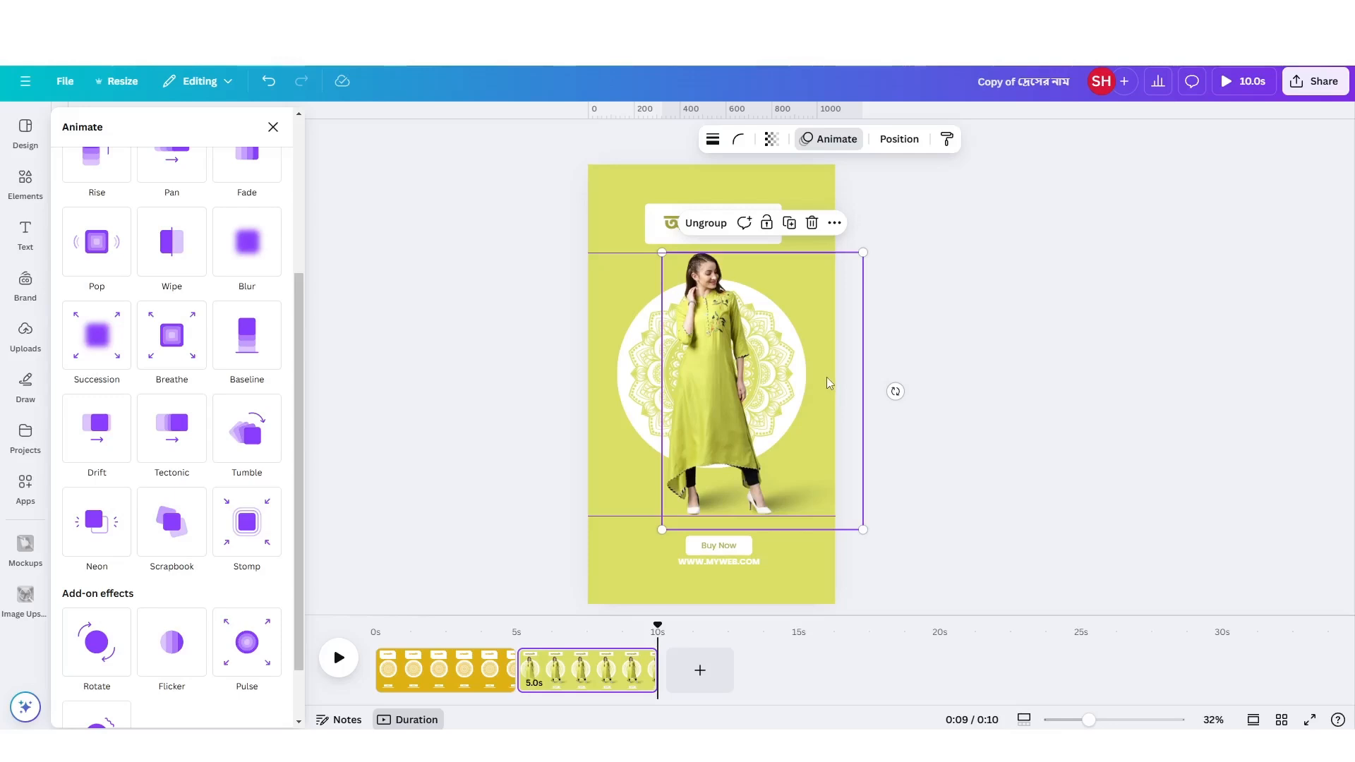
left_click_drag(827, 377, 640, 376)
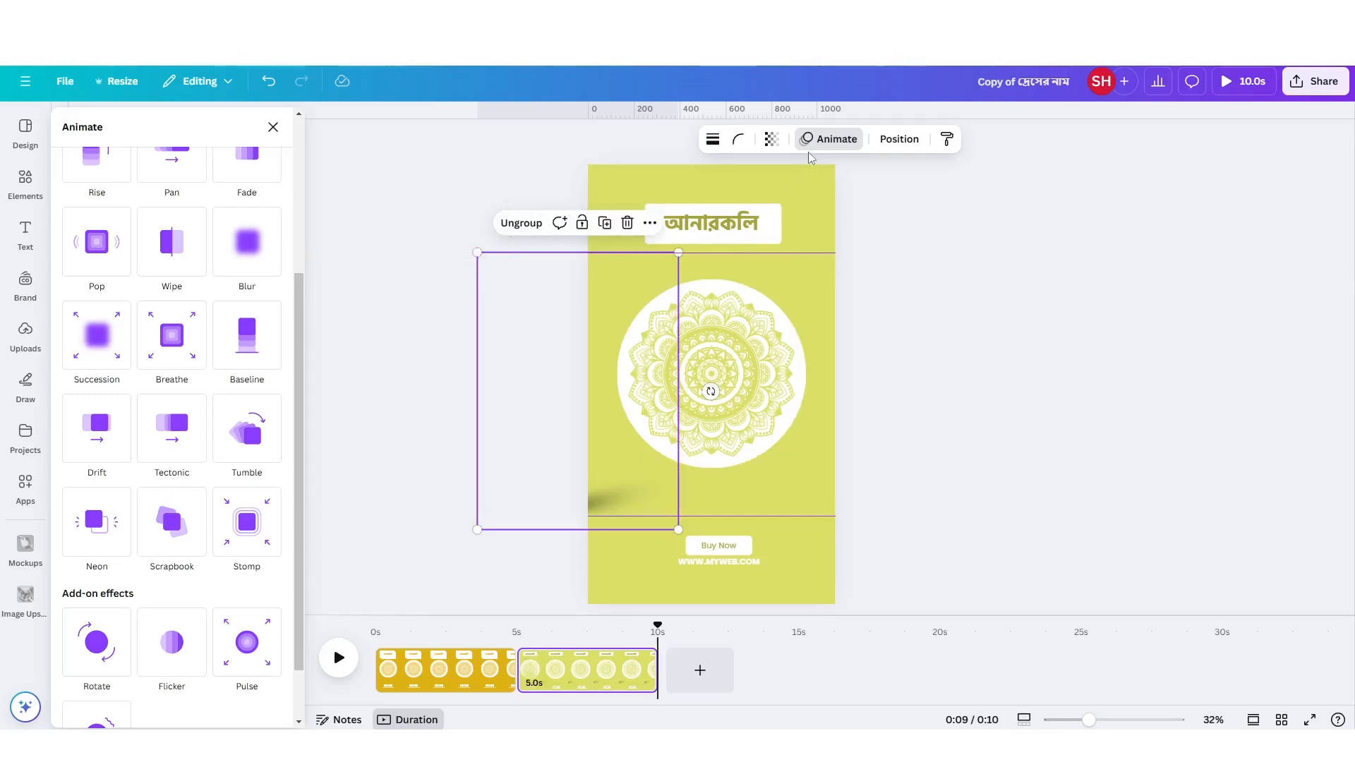
Create a custom animation that moves the woman's group in a straight horizontal path from off the page to the mandala.
scroll(134, 346, "up", 3)
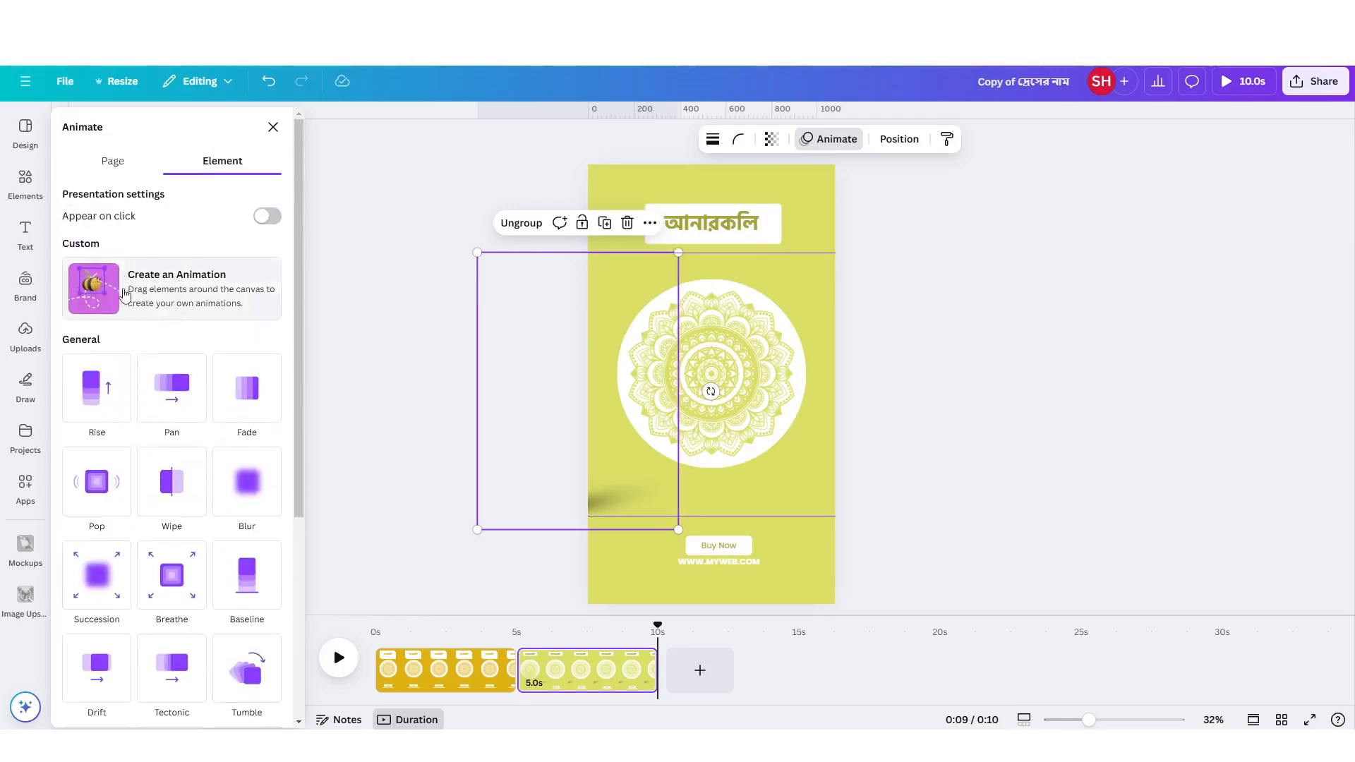
left_click(169, 282)
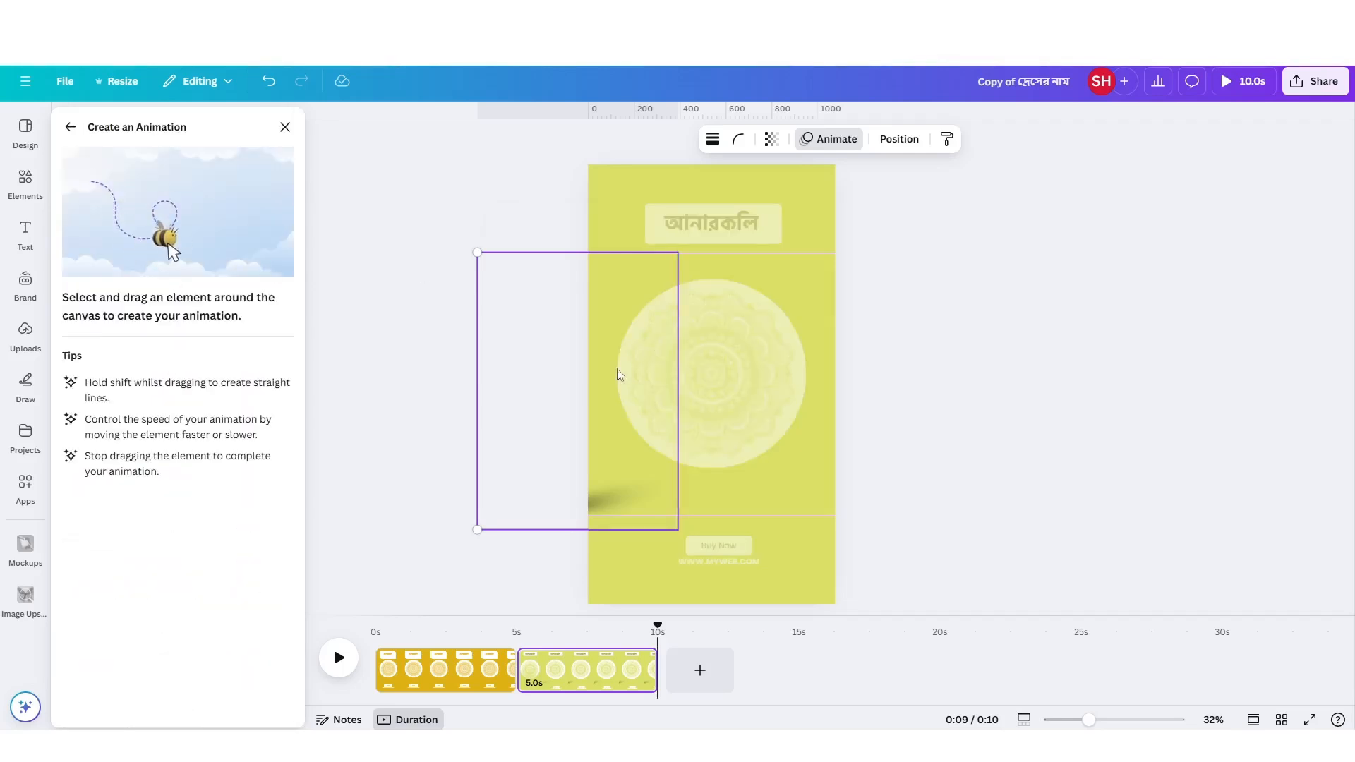
left_click_drag(619, 374, 803, 383)
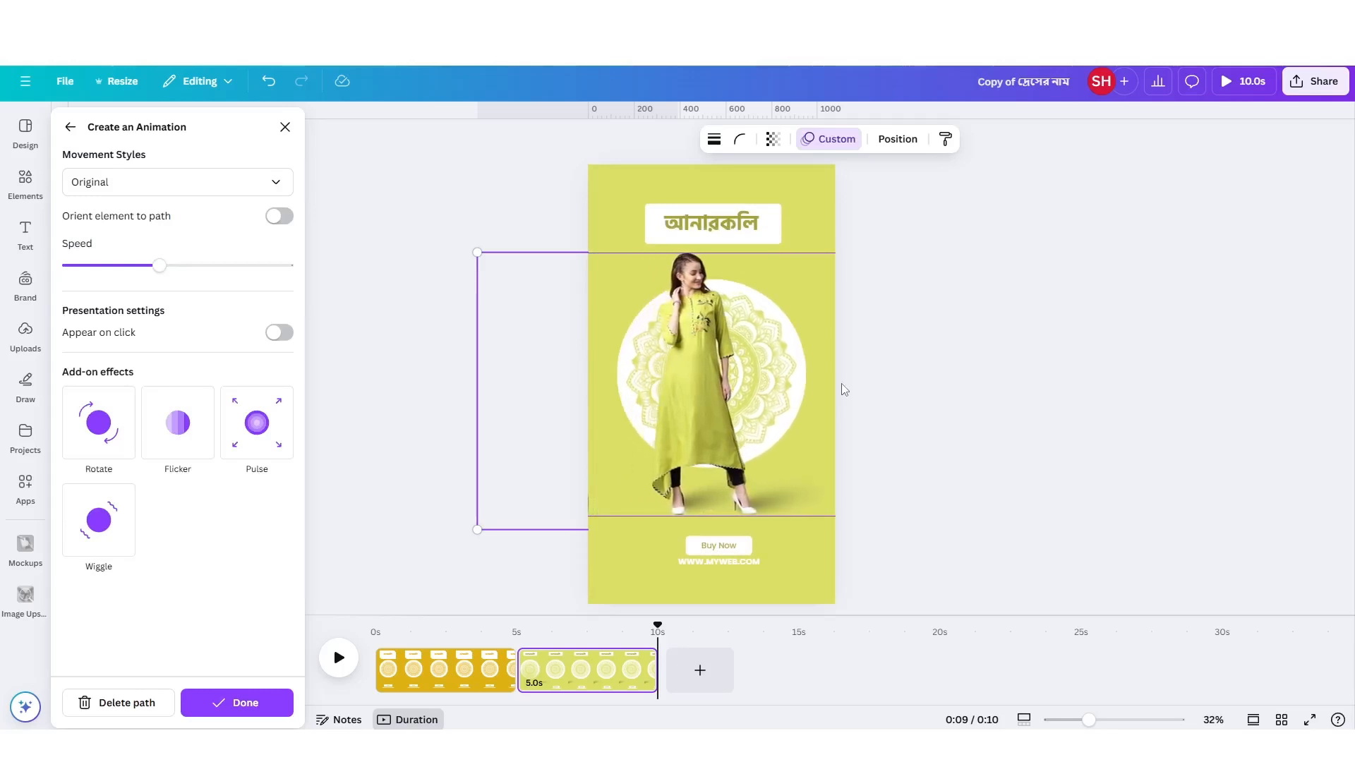
Set the custom animation's movement style to Smooth, raise its speed slightly above the middle, and finish the animation.
left_click(103, 191)
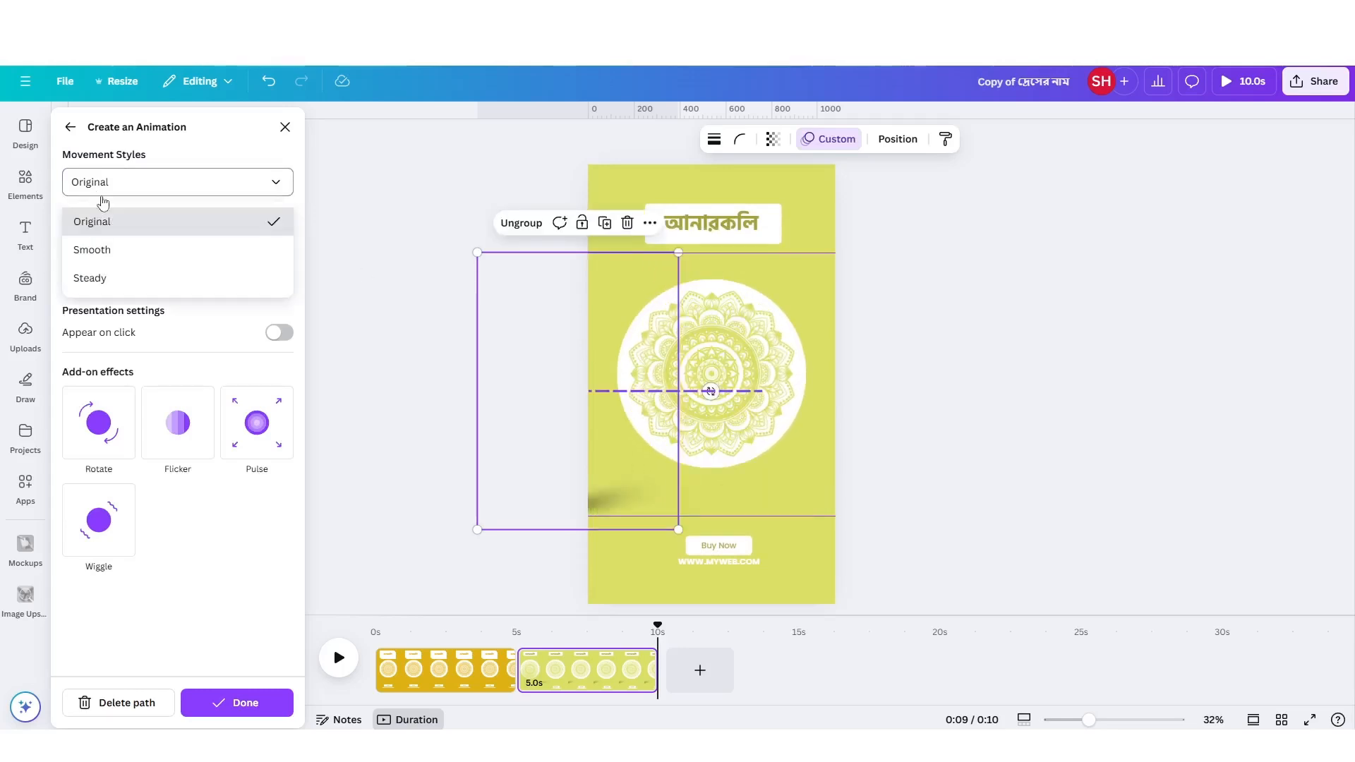
left_click(128, 256)
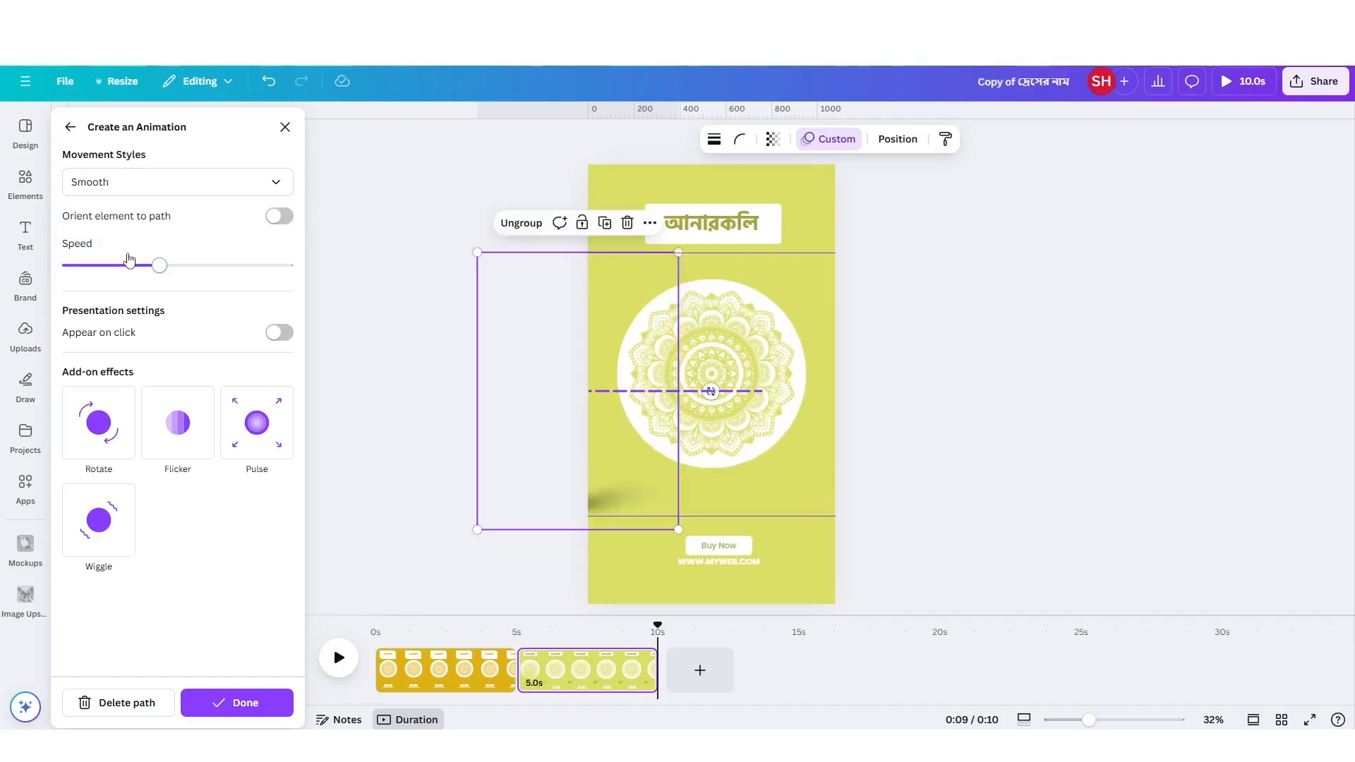
left_click_drag(152, 269, 266, 284)
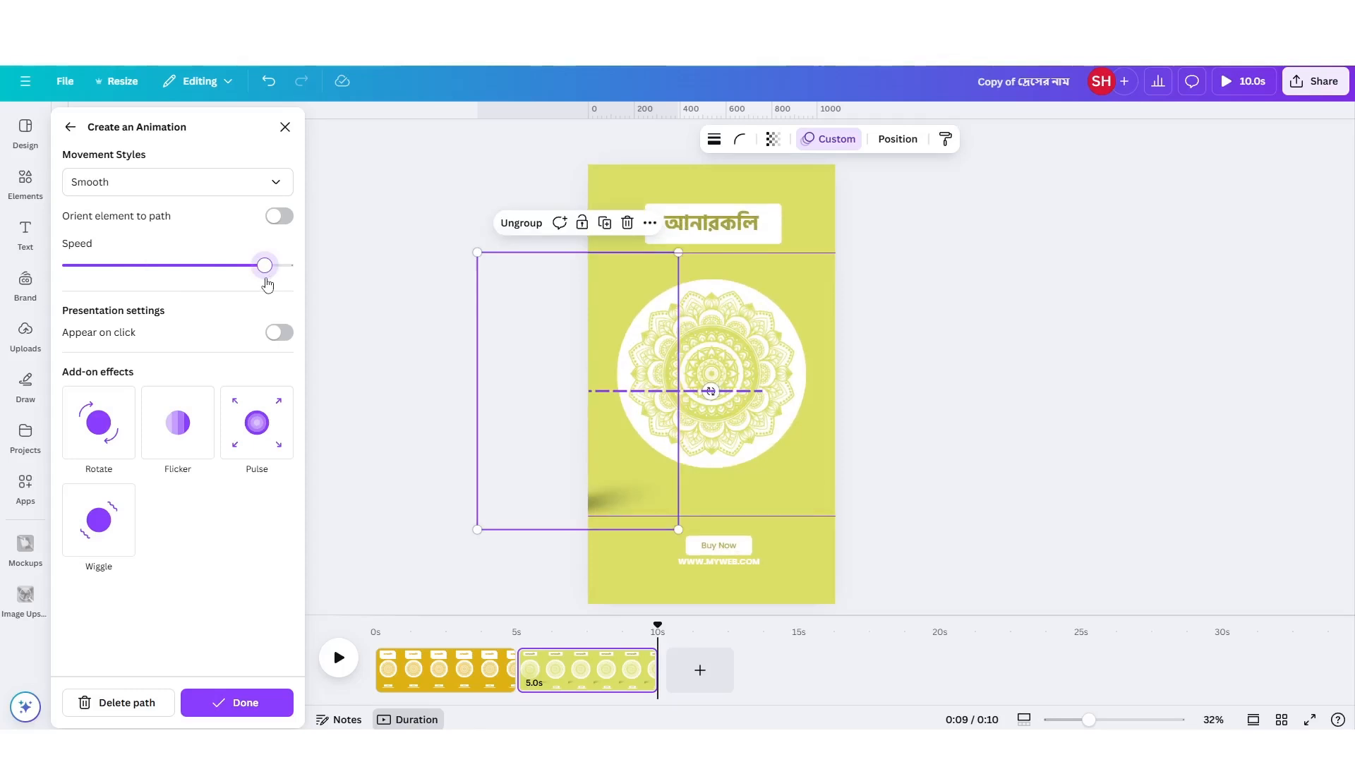
left_click_drag(268, 279, 234, 278)
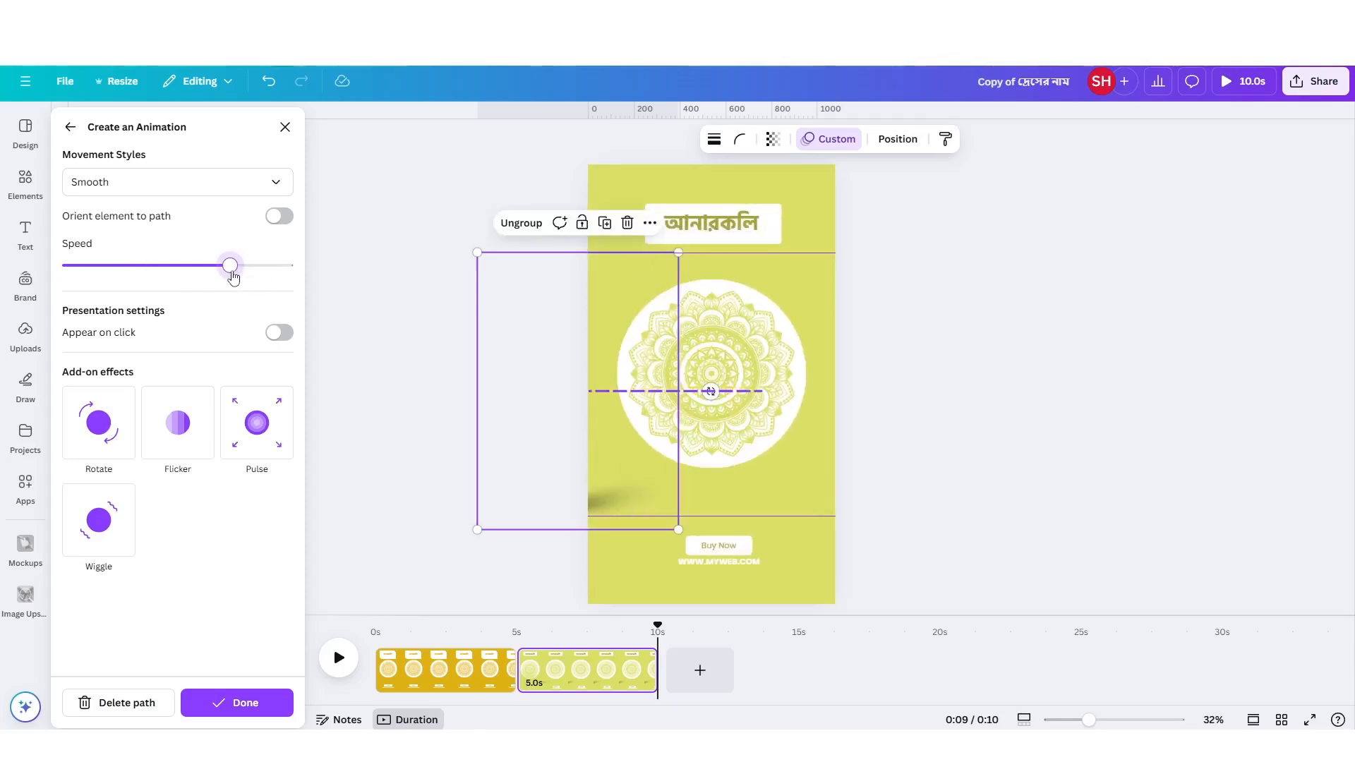
left_click_drag(234, 277, 208, 278)
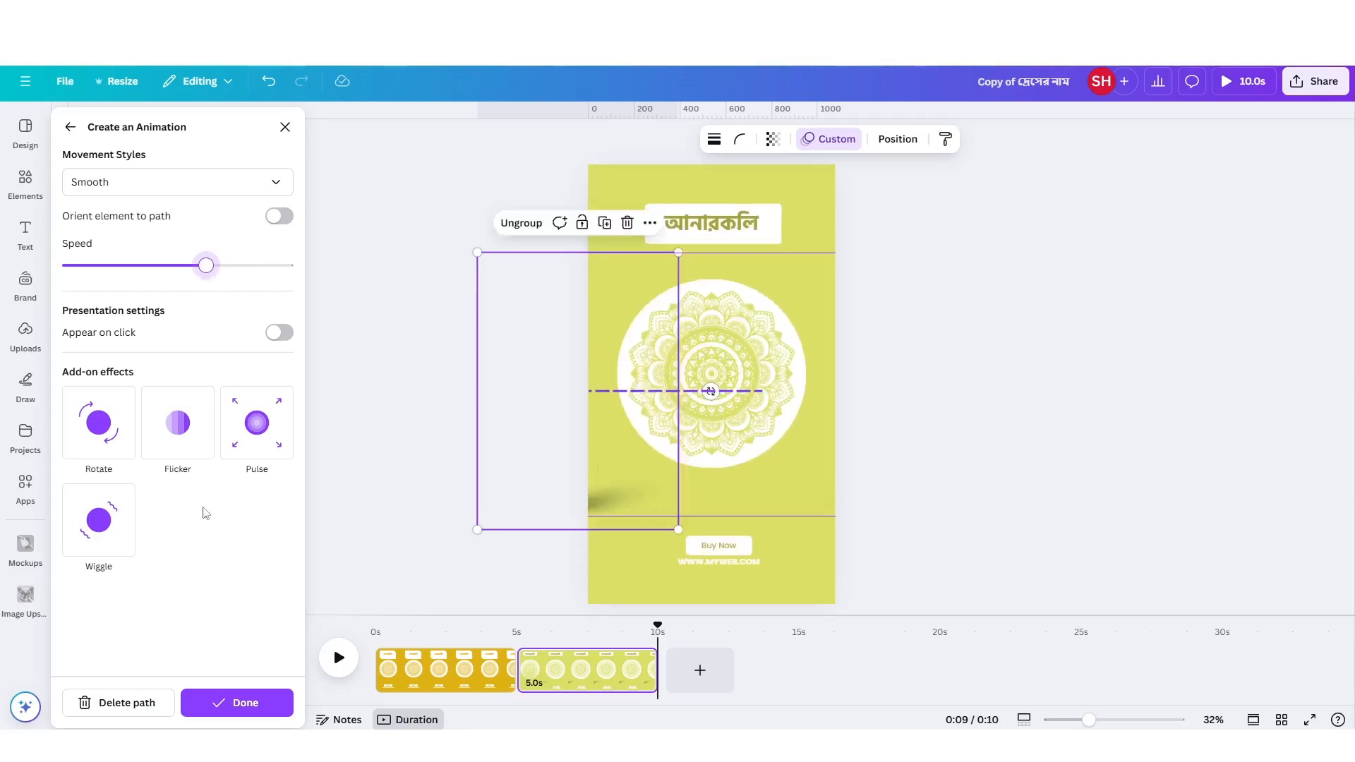
left_click(235, 703)
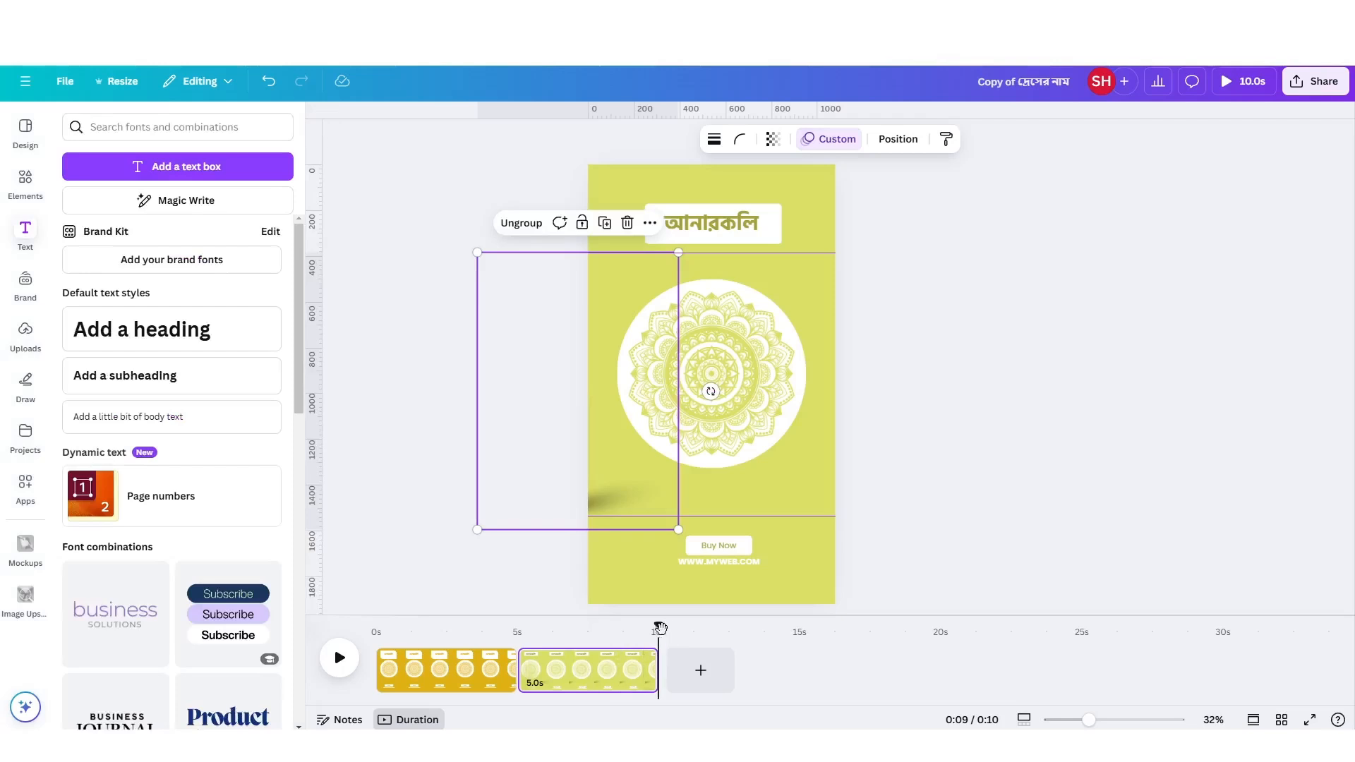
Delete the mustard-coloured first page and preview the remaining green page's animation in full screen.
left_click_drag(657, 628, 522, 627)
right_click(460, 679)
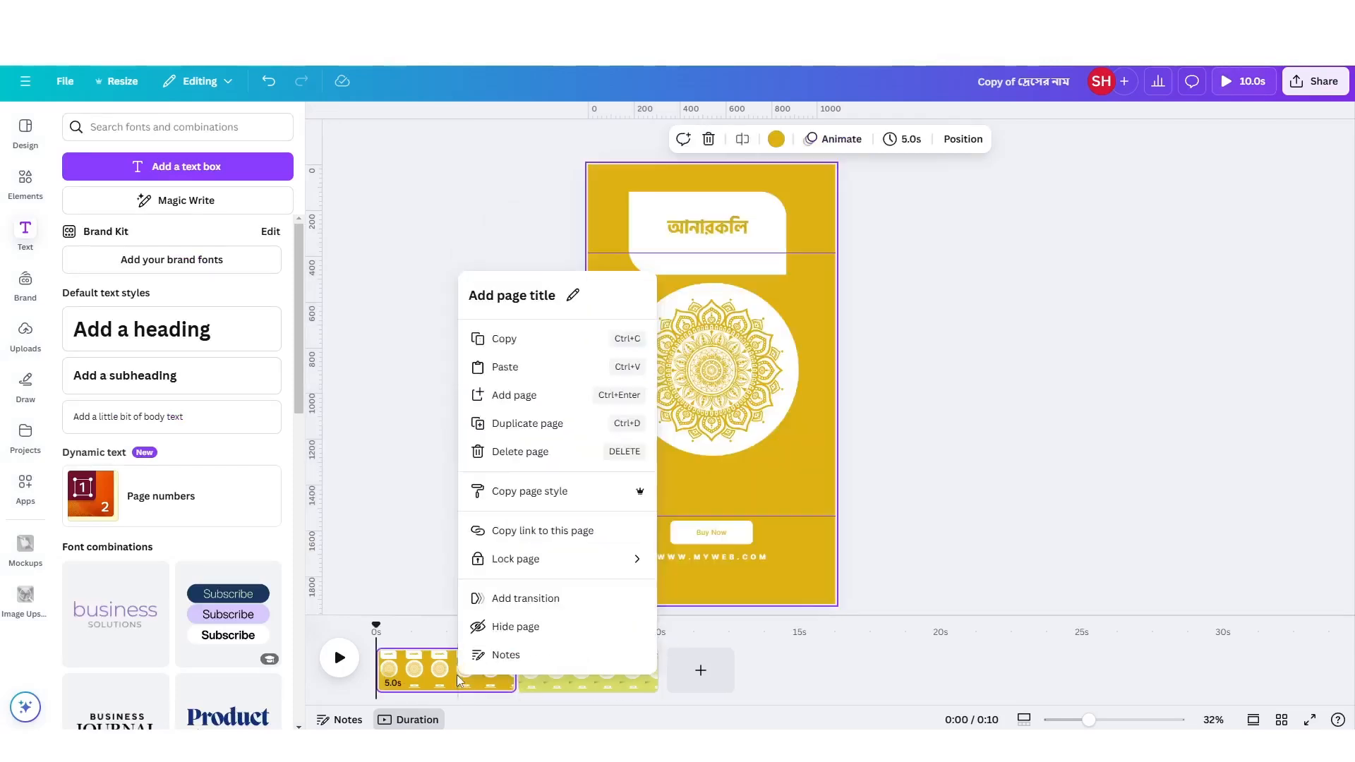
left_click(516, 451)
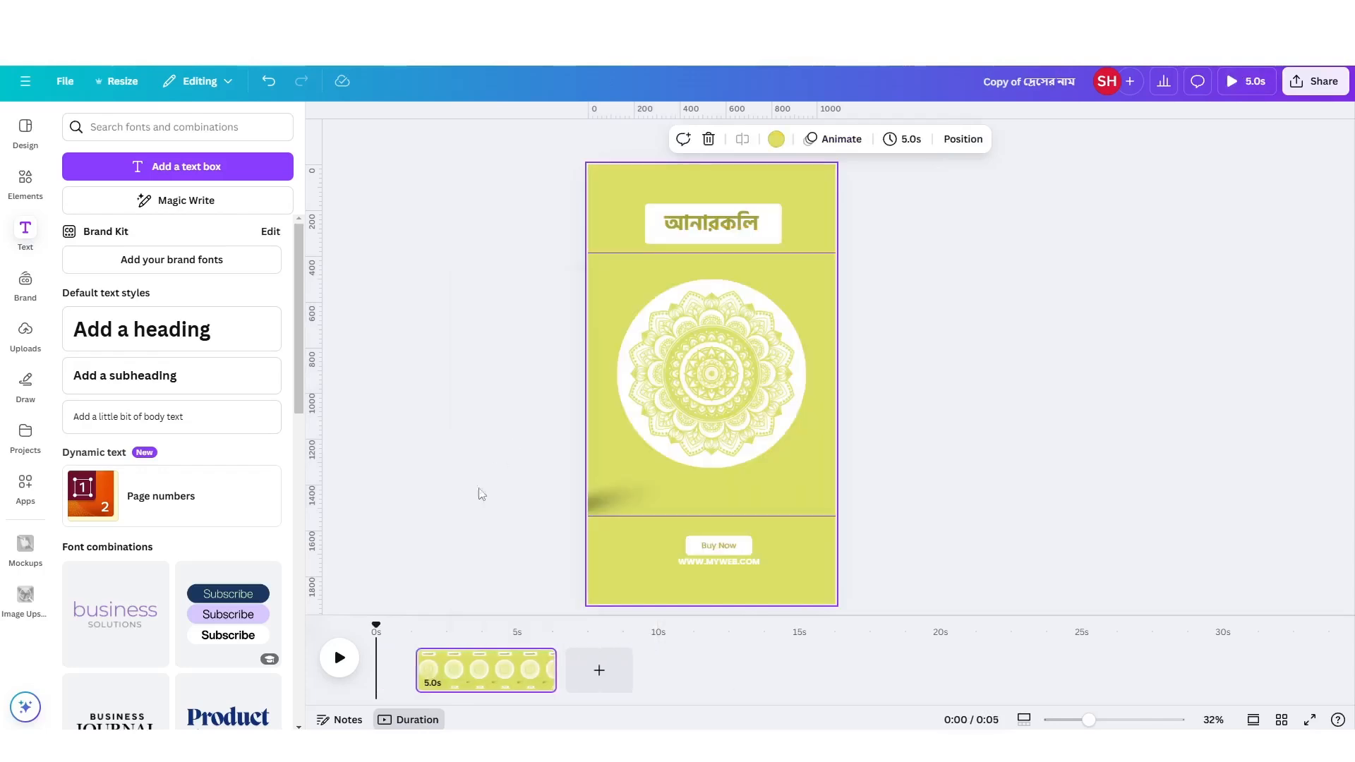
left_click(1310, 719)
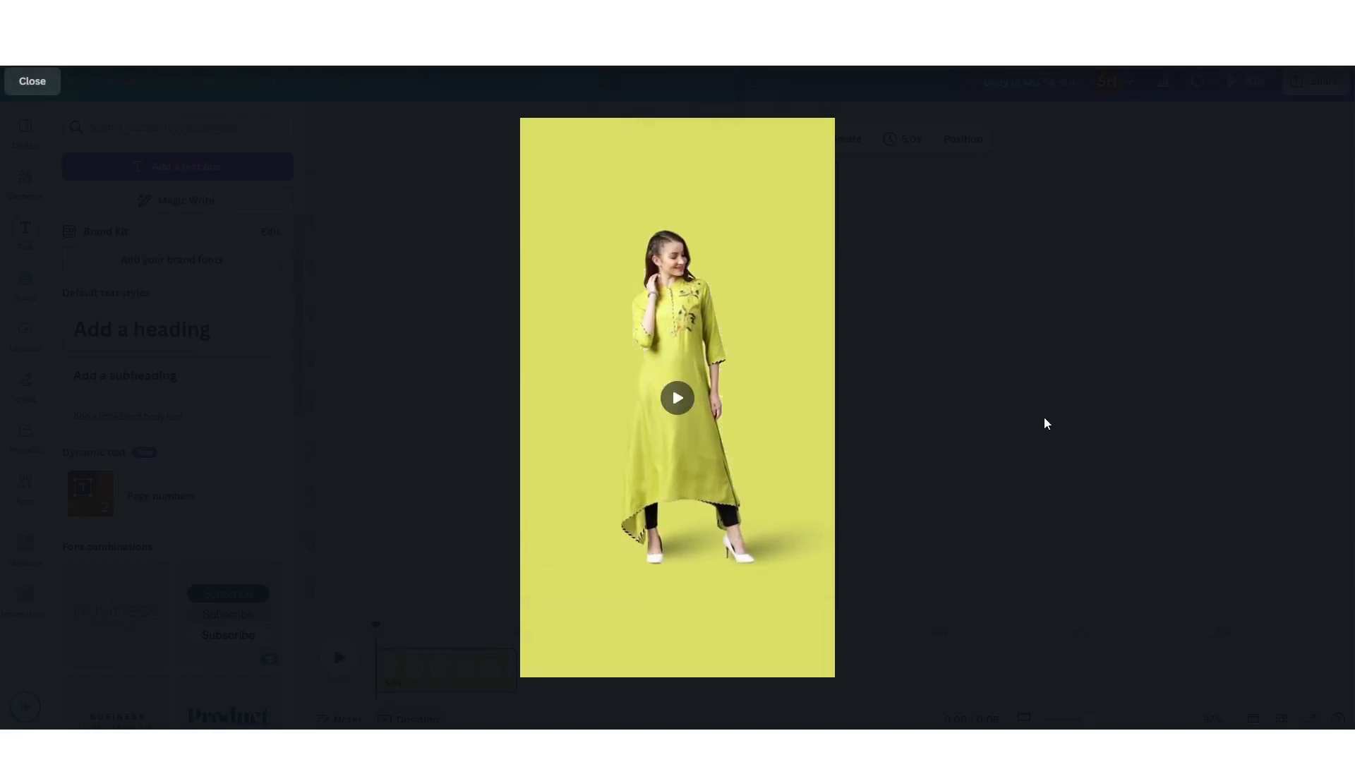
key("Escape")
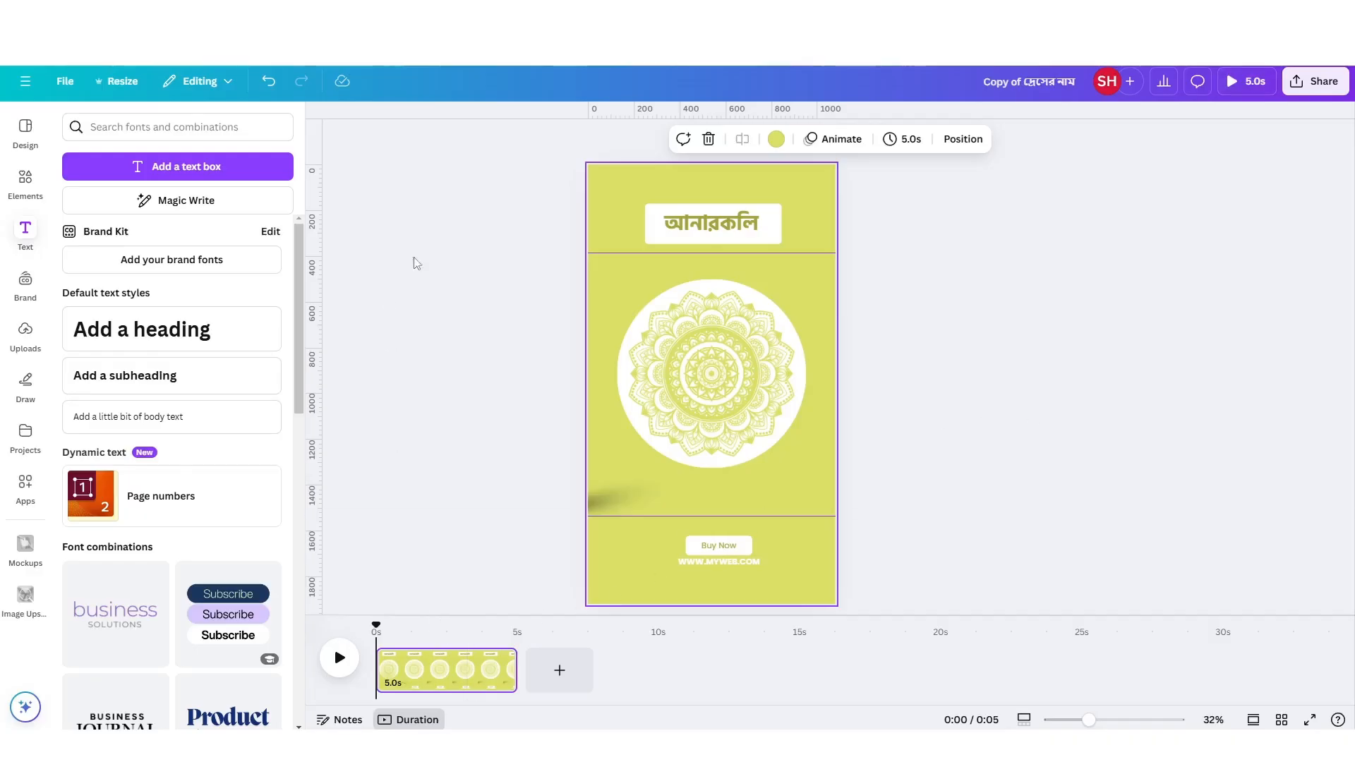
Duplicate the green page and delete the grouped woman and shadows from the copy.
right_click(452, 680)
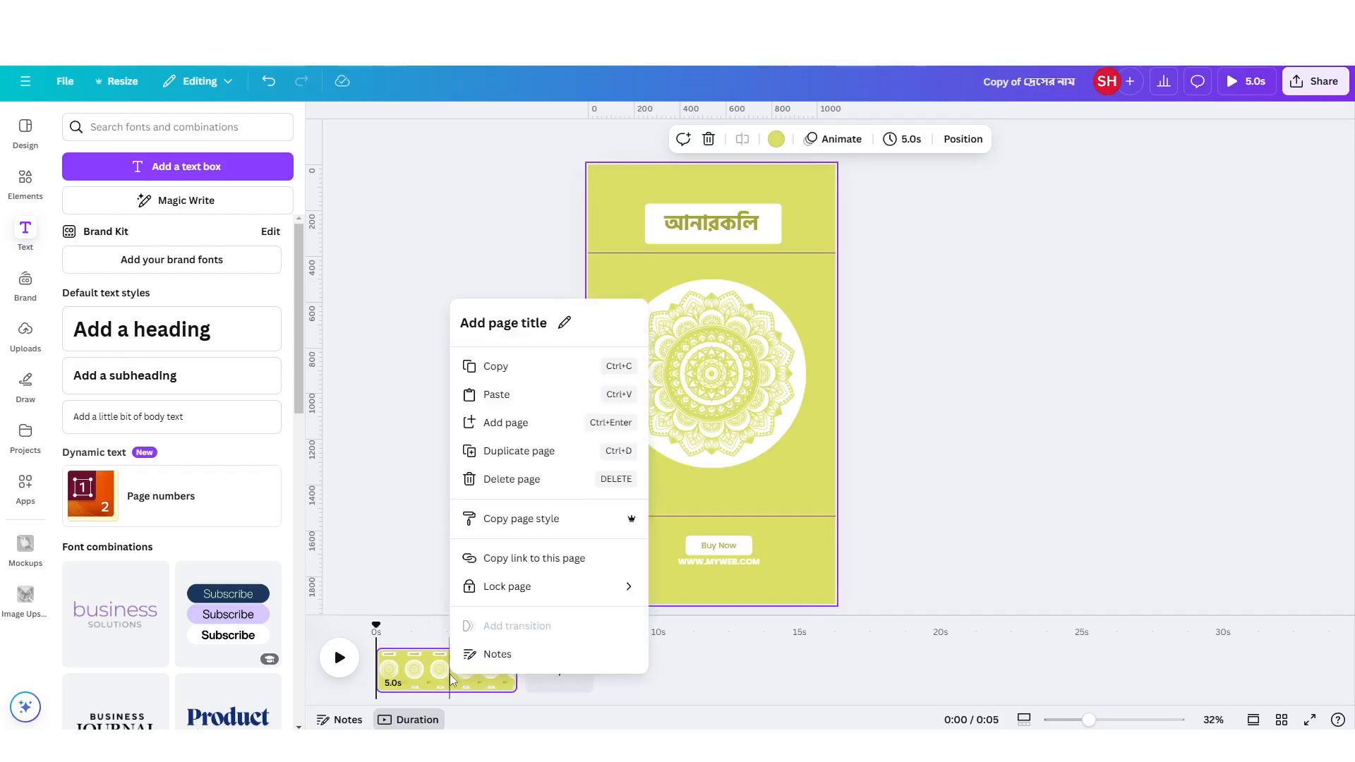
left_click(520, 451)
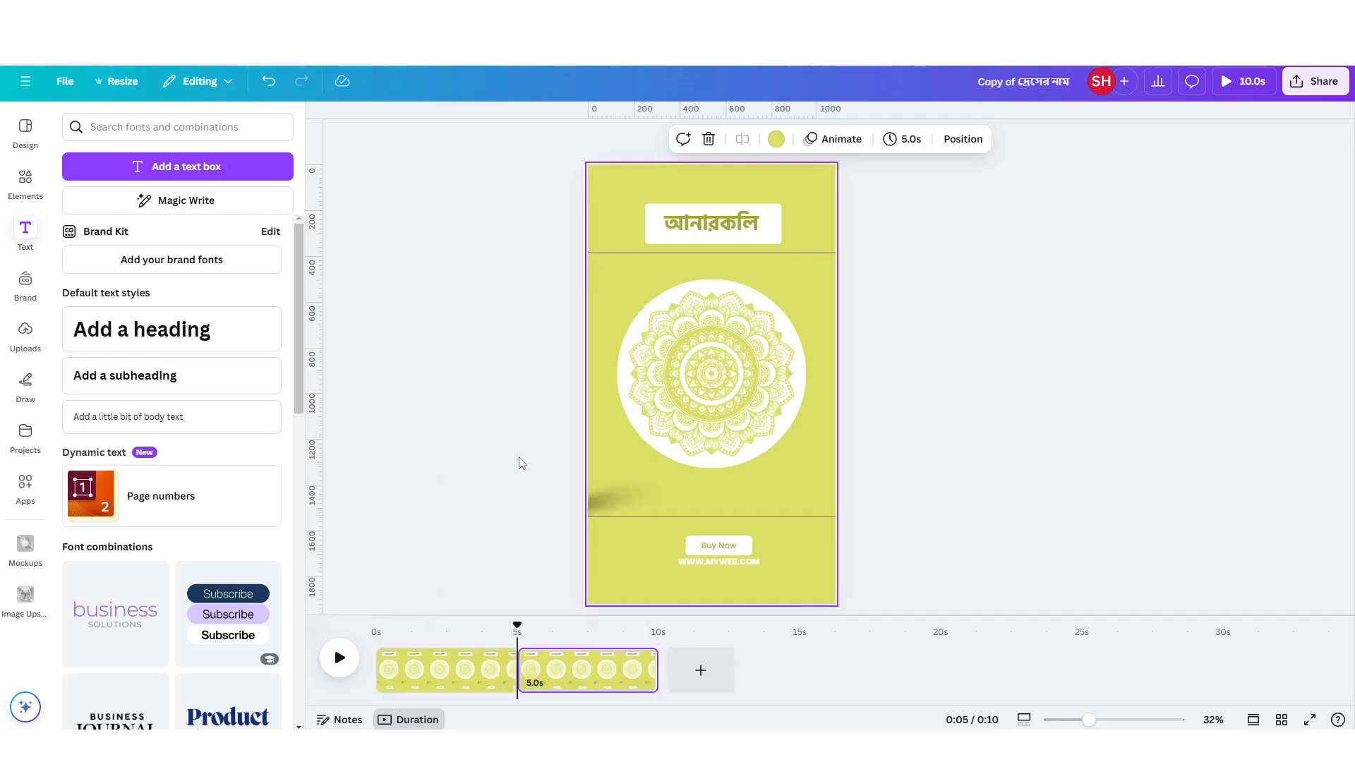
left_click(607, 468)
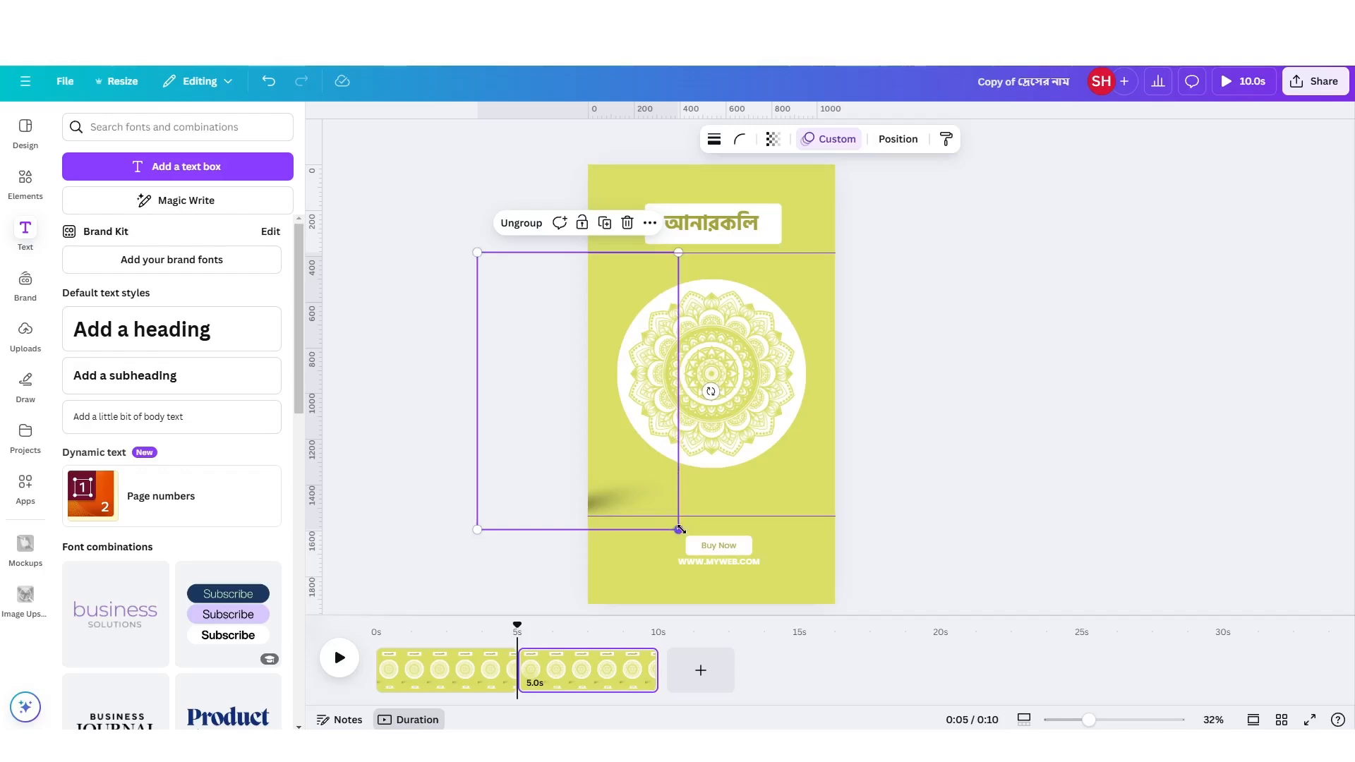
key("Escape")
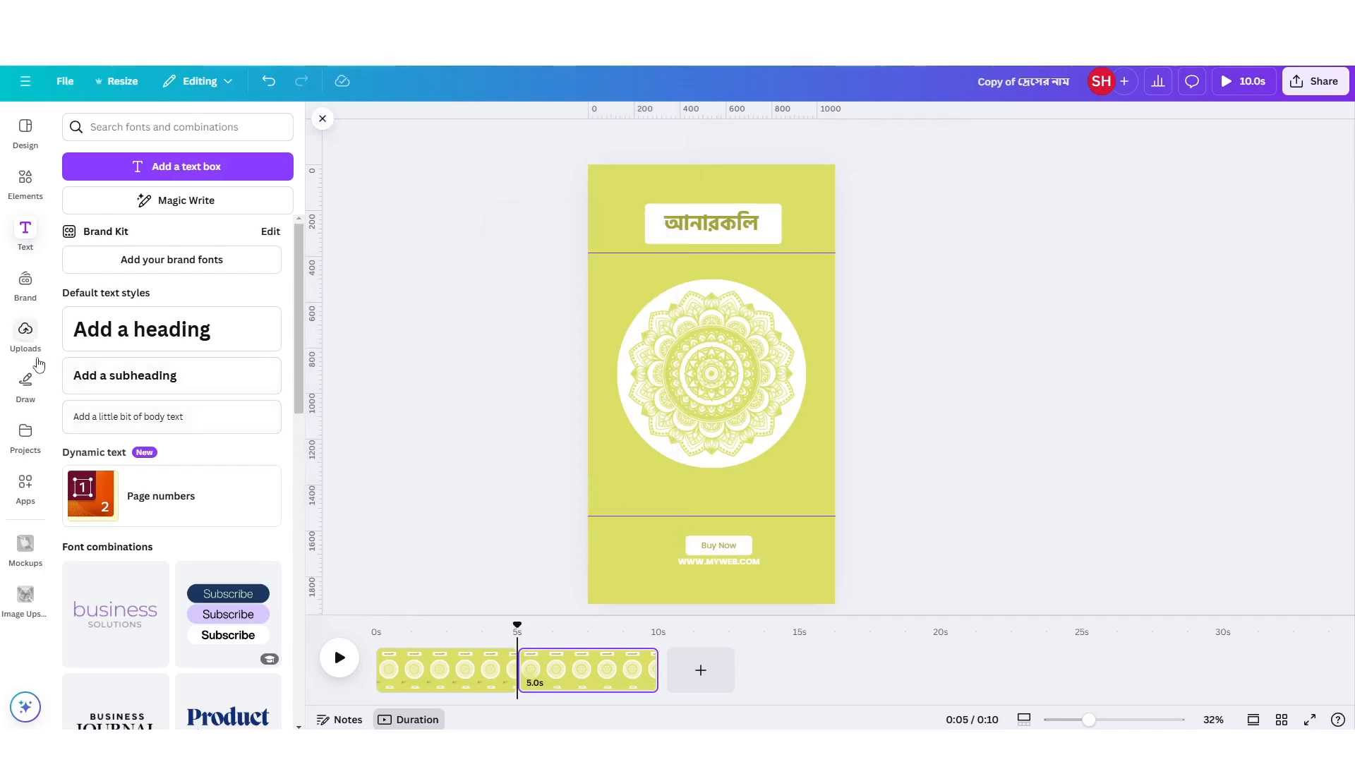
Add the uploaded photo of the woman in the yellow dress over the mandala, size it between the two lines, and remove its background.
left_click(26, 333)
scroll(156, 486, "down", 4)
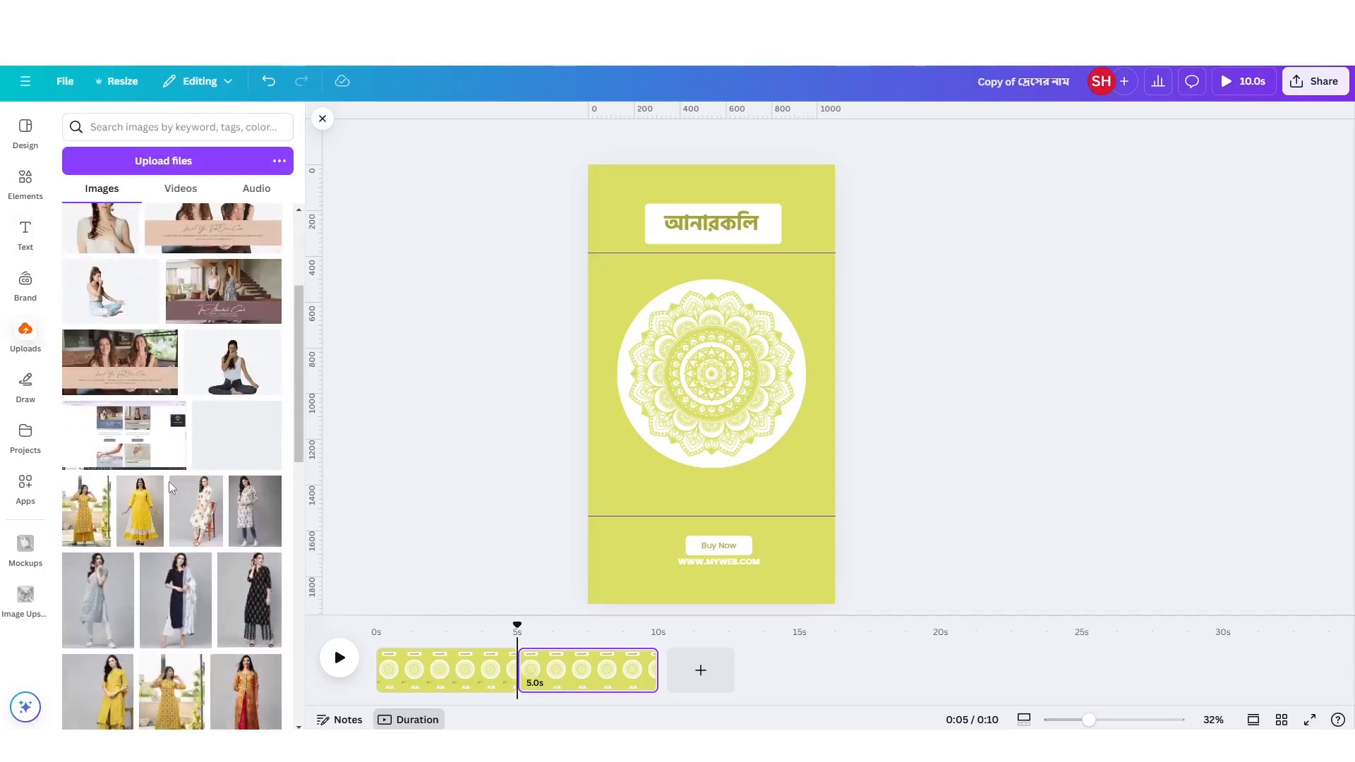
left_click_drag(140, 438, 759, 375)
left_click_drag(622, 507, 613, 523)
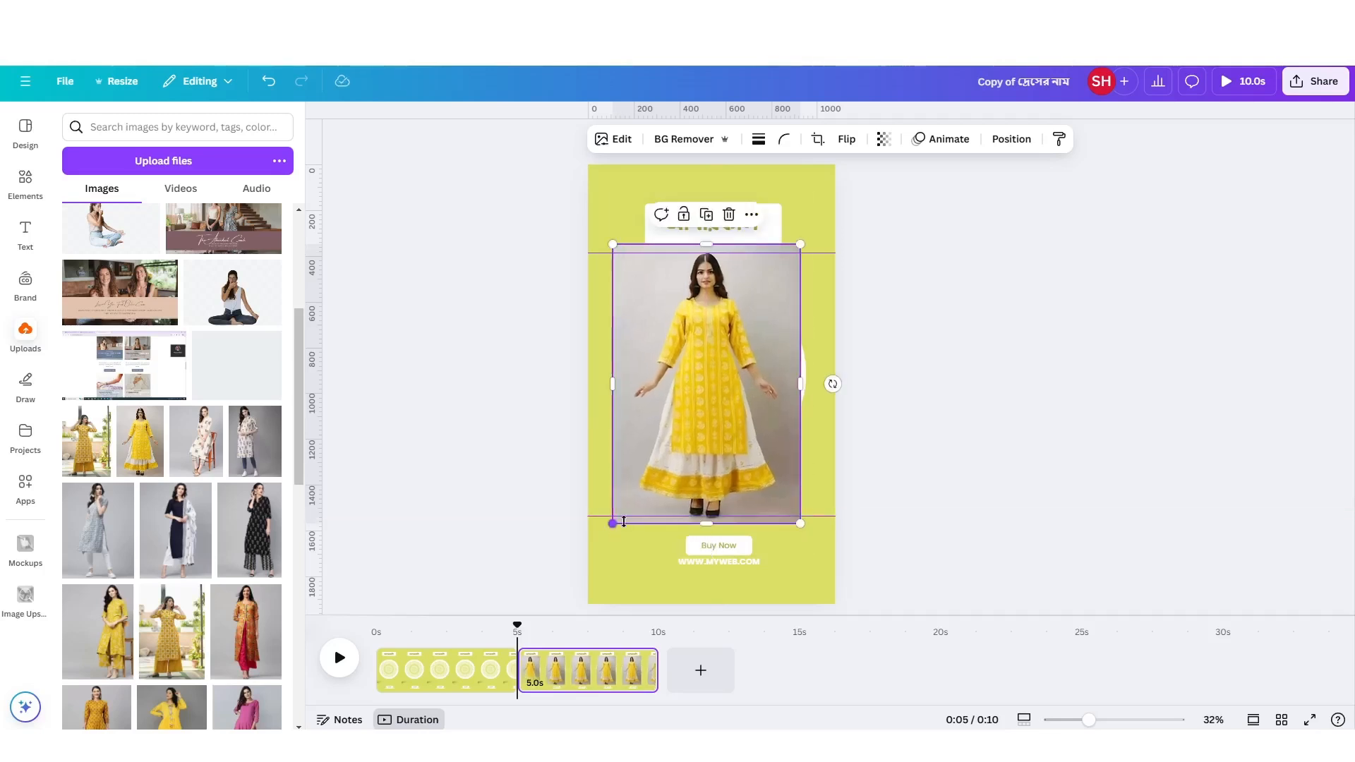
left_click(685, 139)
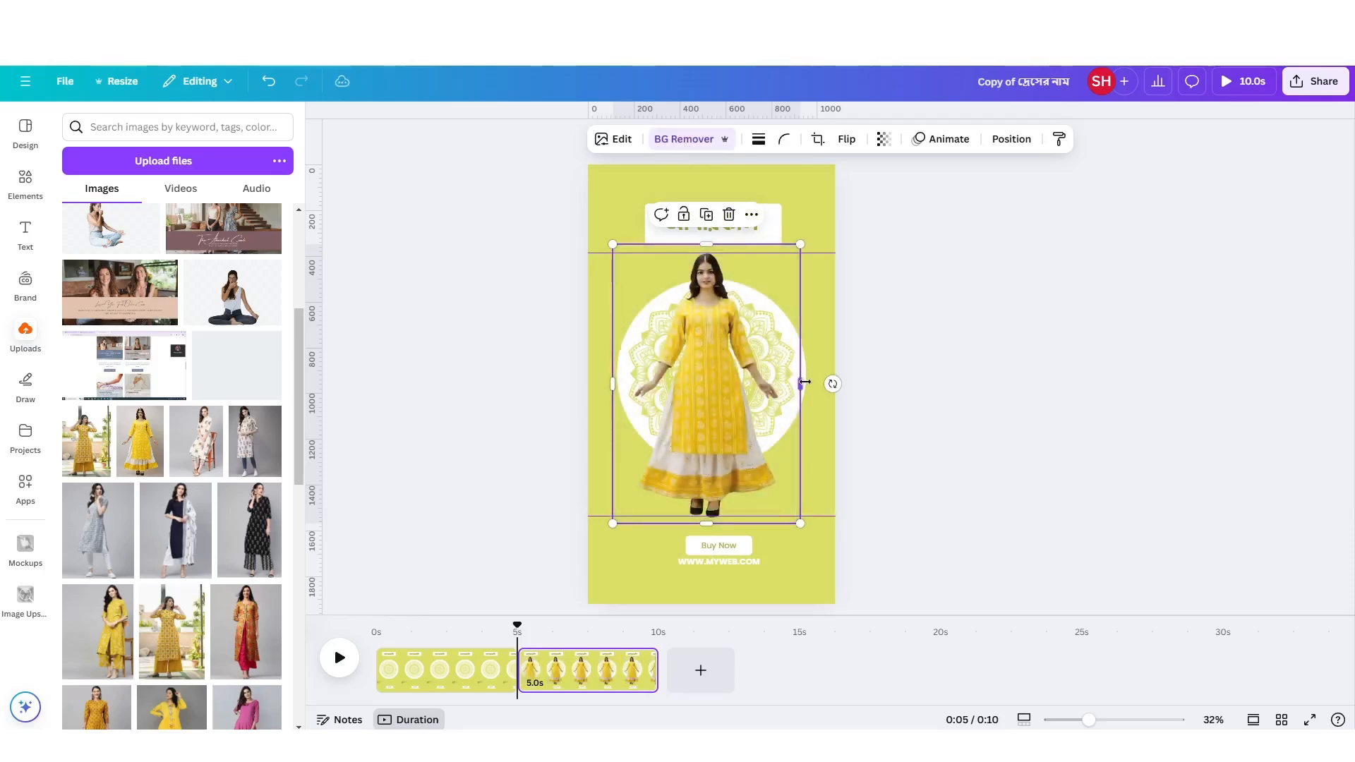
Crop the empty space from both sides of the cut-out woman in the yellow dress.
left_click_drag(801, 385, 782, 385)
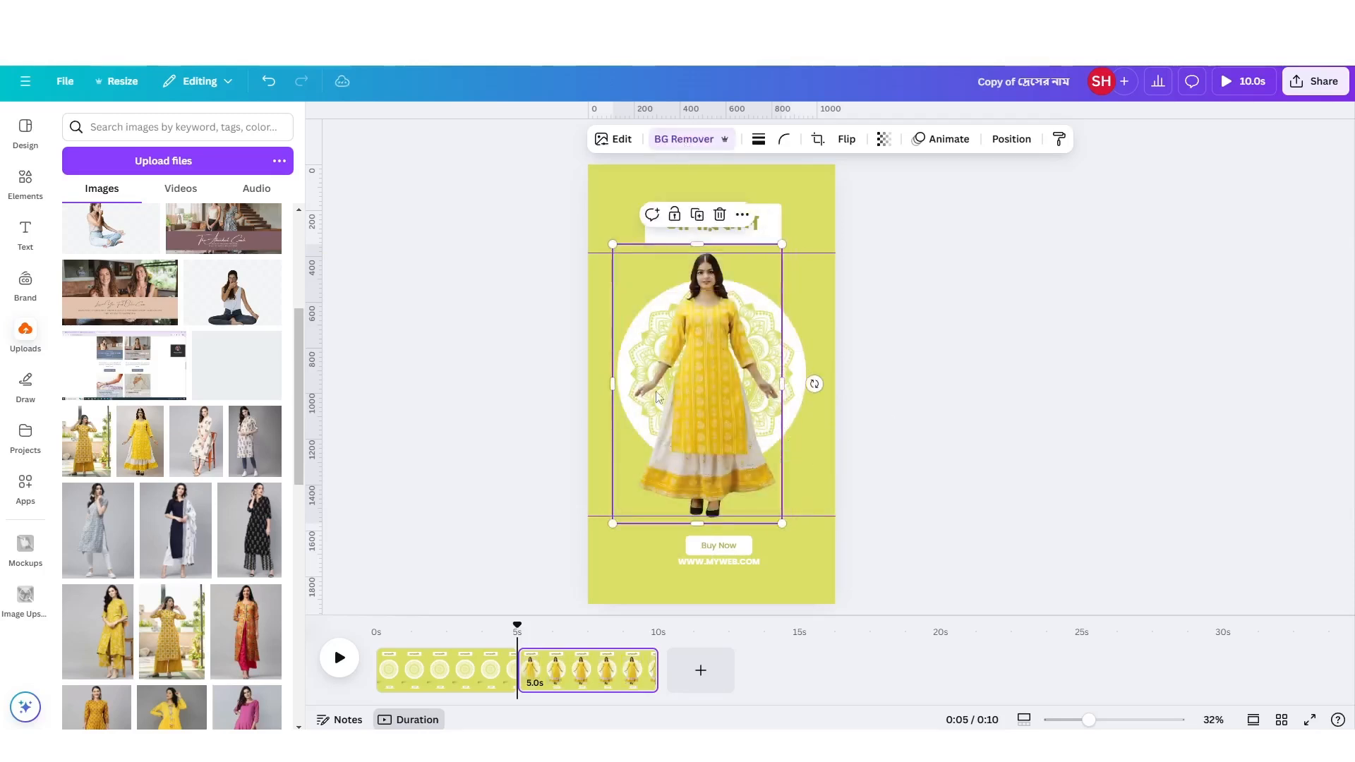
left_click_drag(615, 387, 634, 409)
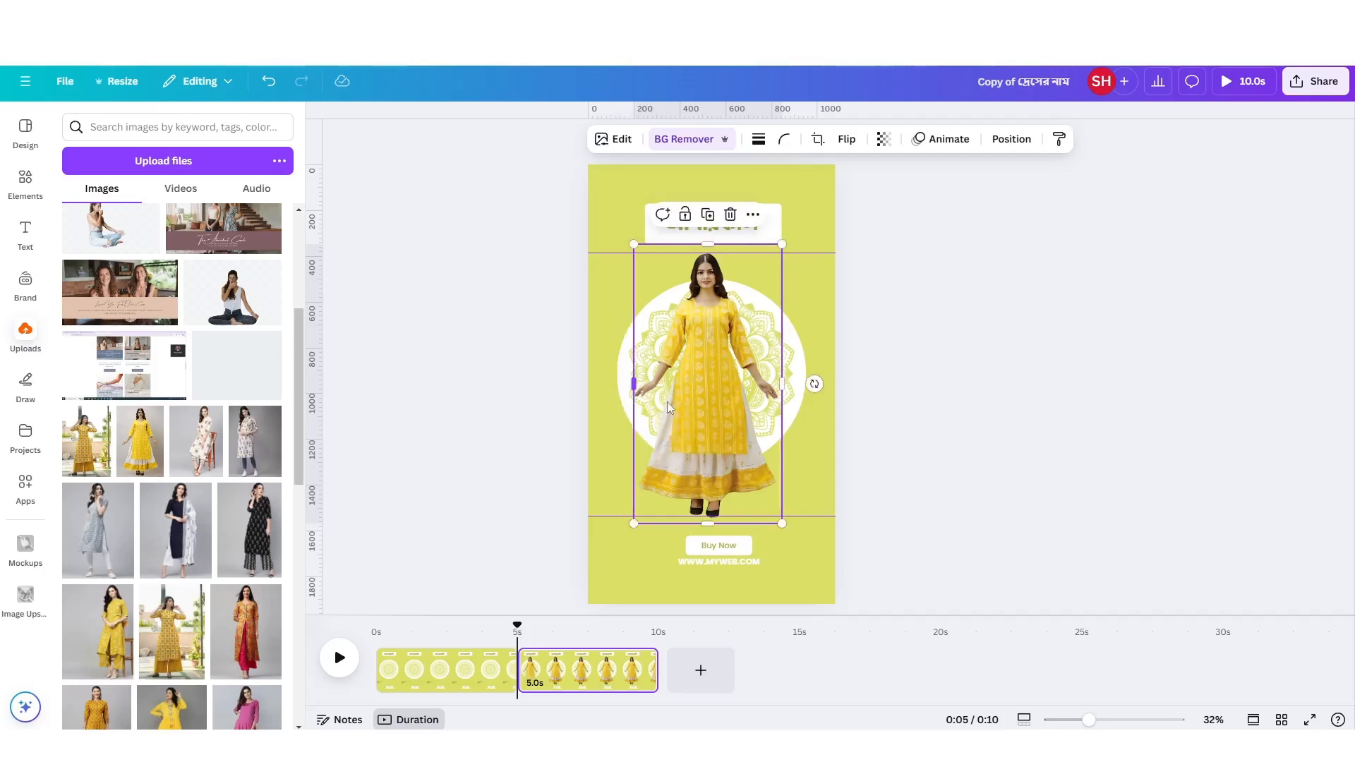
Recolour the second page's background and its mandala with the mustard yellow from the dress photo's colours.
left_click(811, 432)
left_click(729, 138)
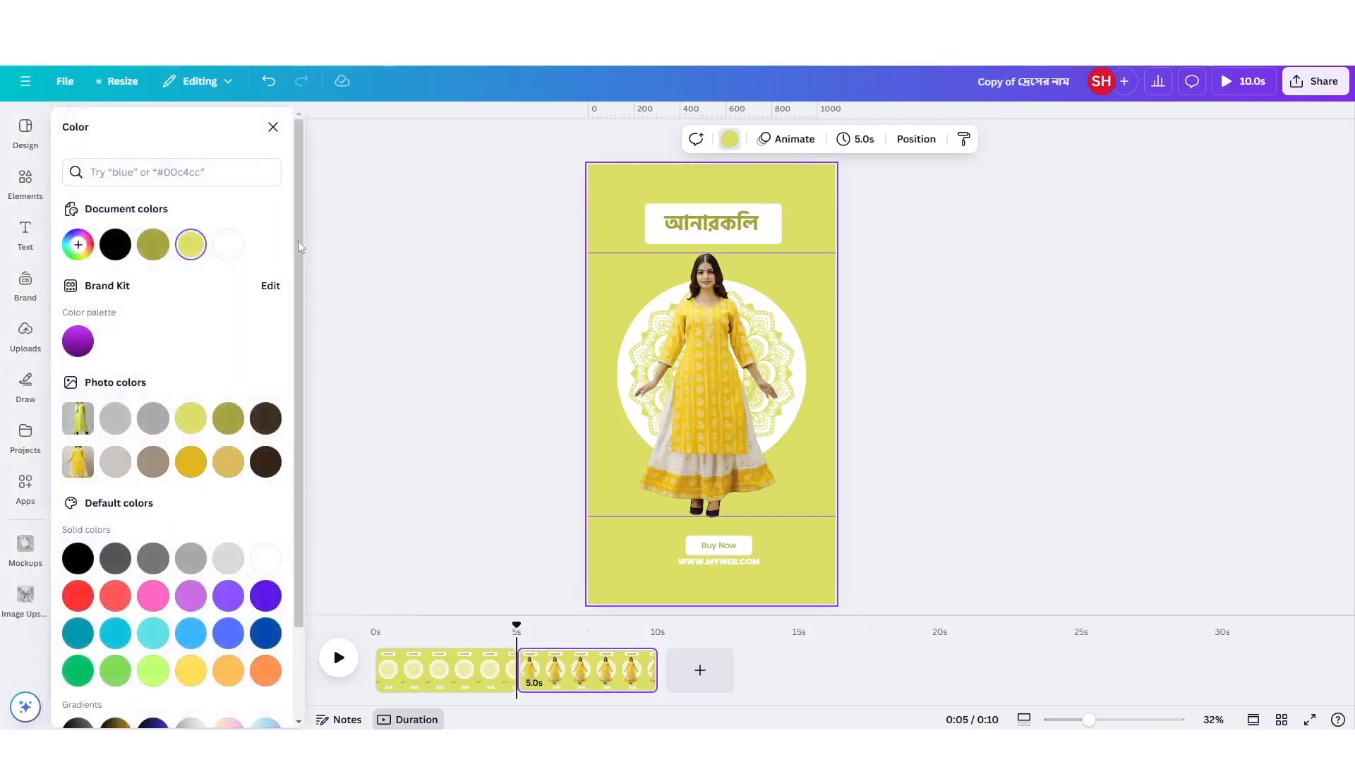
left_click(192, 464)
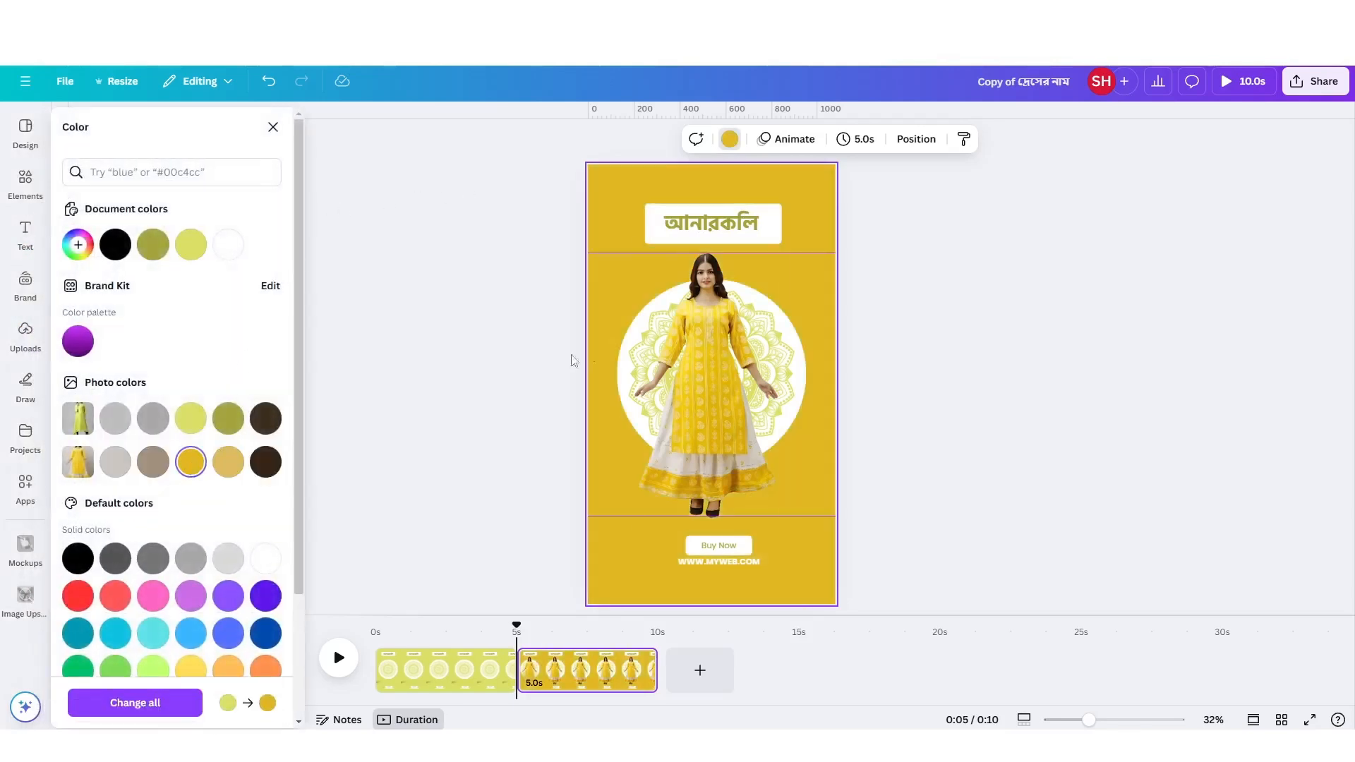
left_click(790, 362)
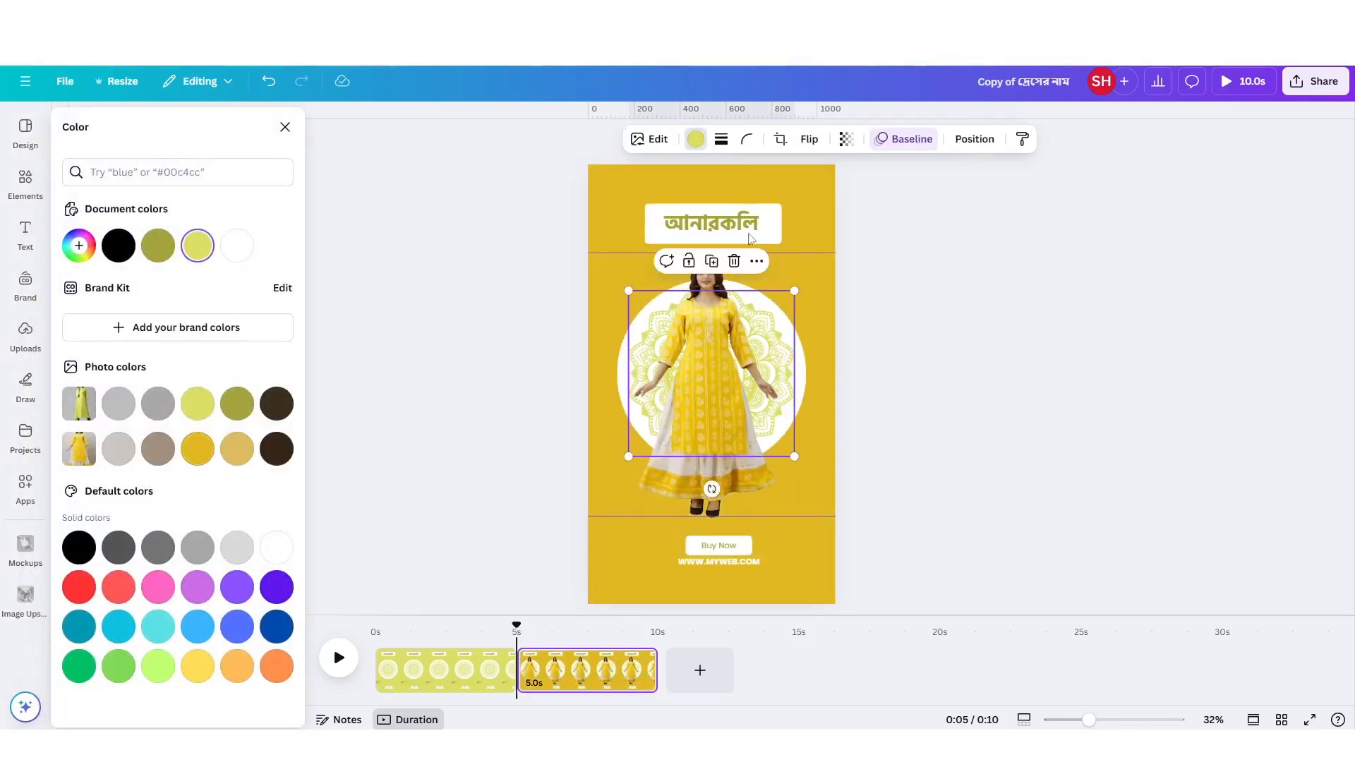
left_click(198, 449)
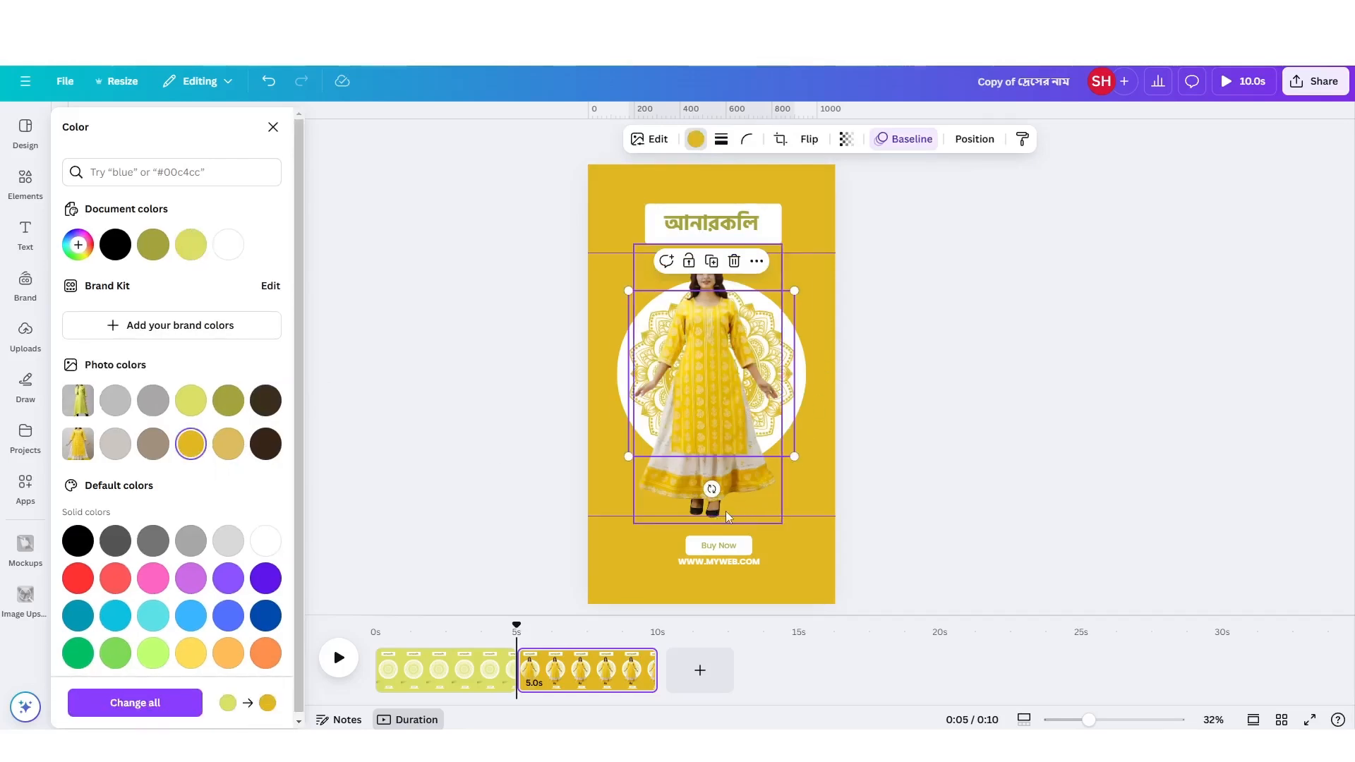
Search the elements for "shadow" and add the small, narrow soft shadow graphic to the mustard page.
left_click(26, 183)
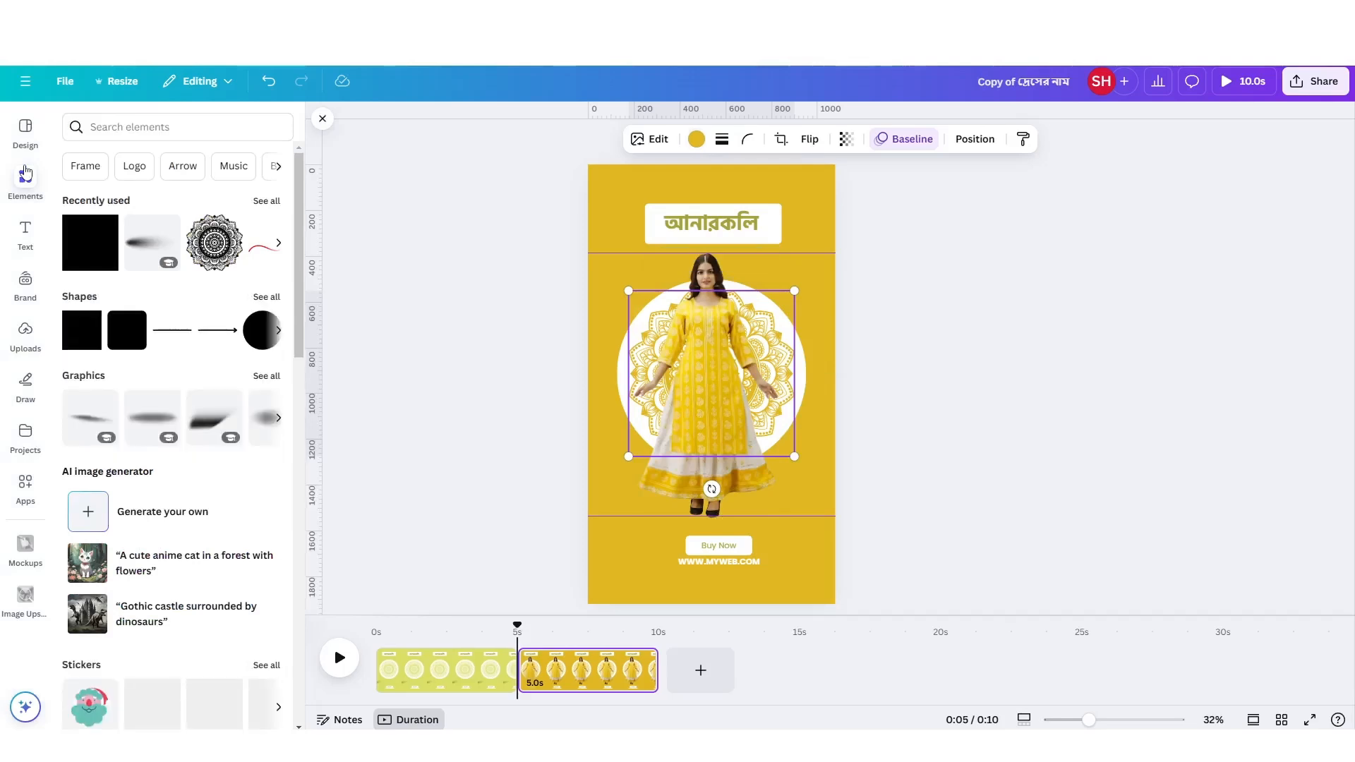
left_click(109, 128)
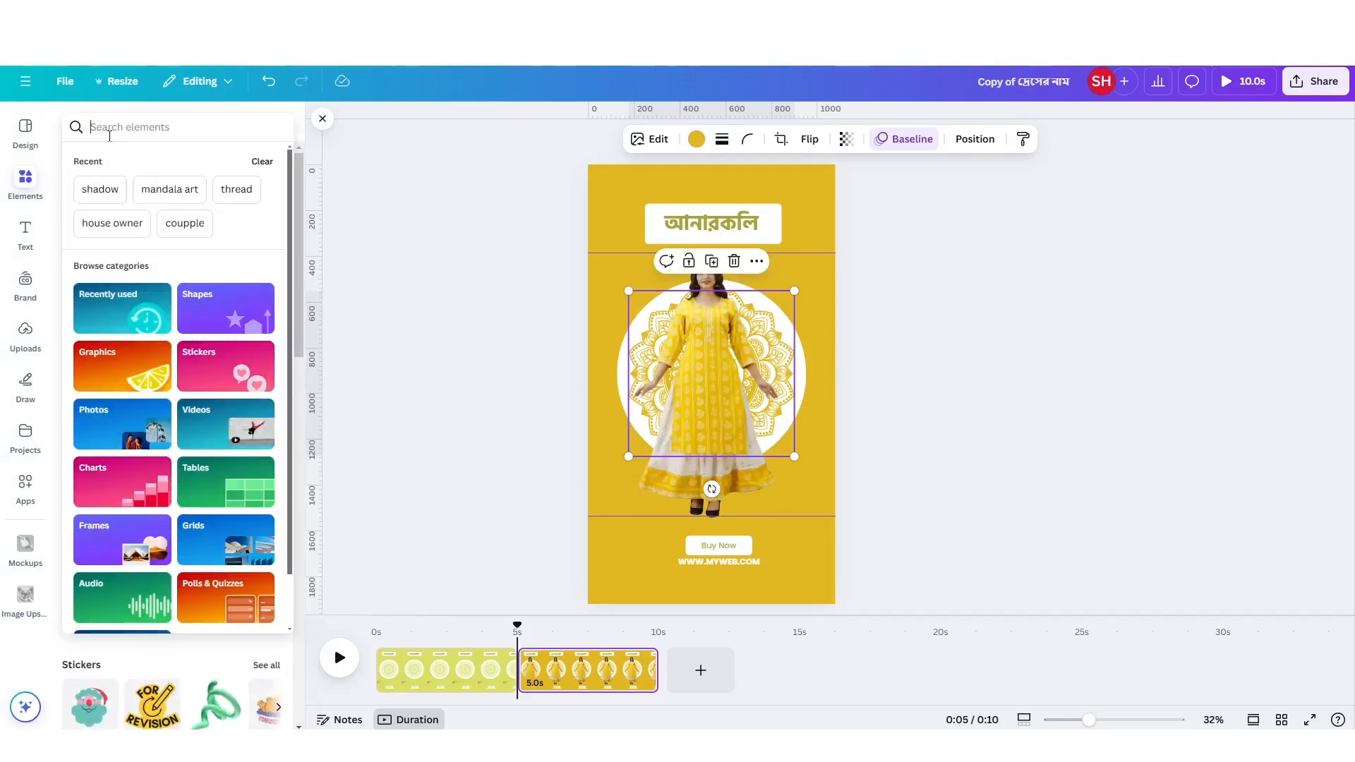
type("shadow")
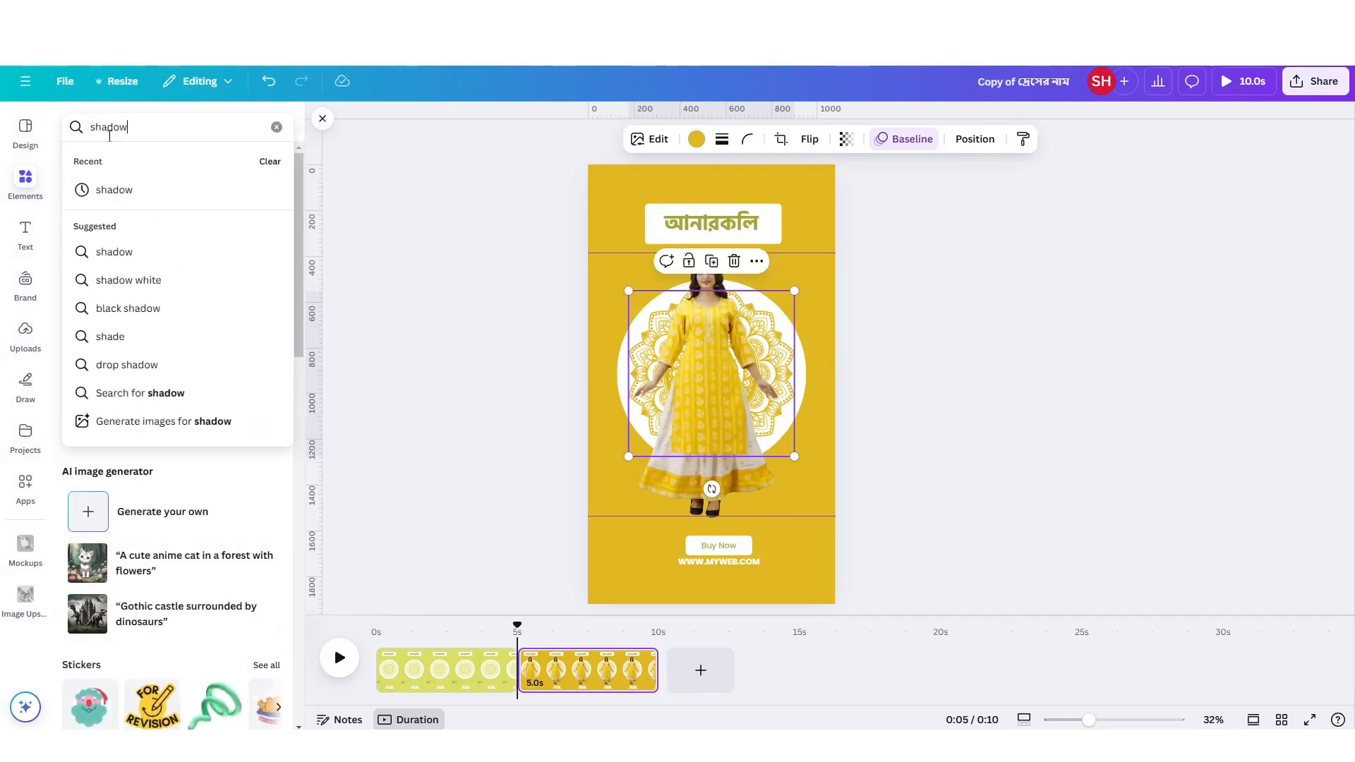
key("Return")
left_click(113, 160)
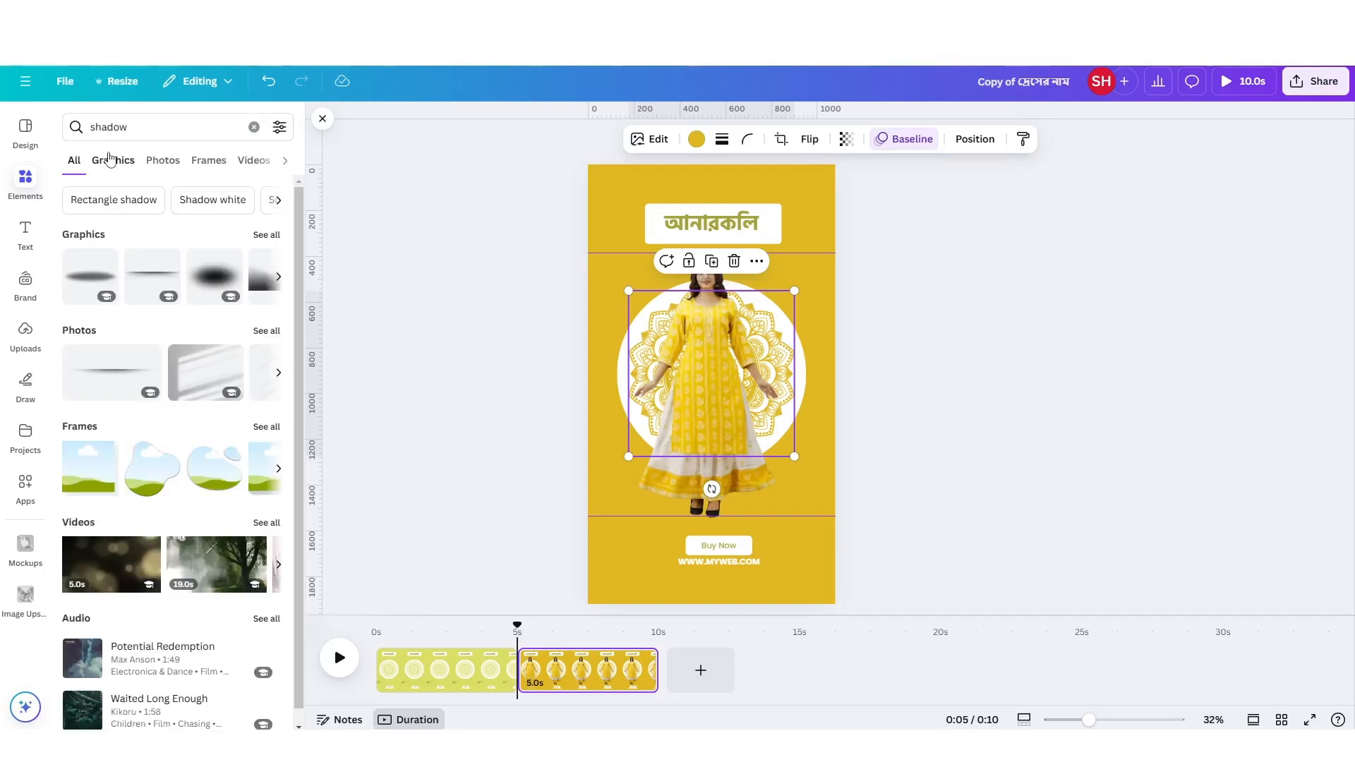
left_click(169, 326)
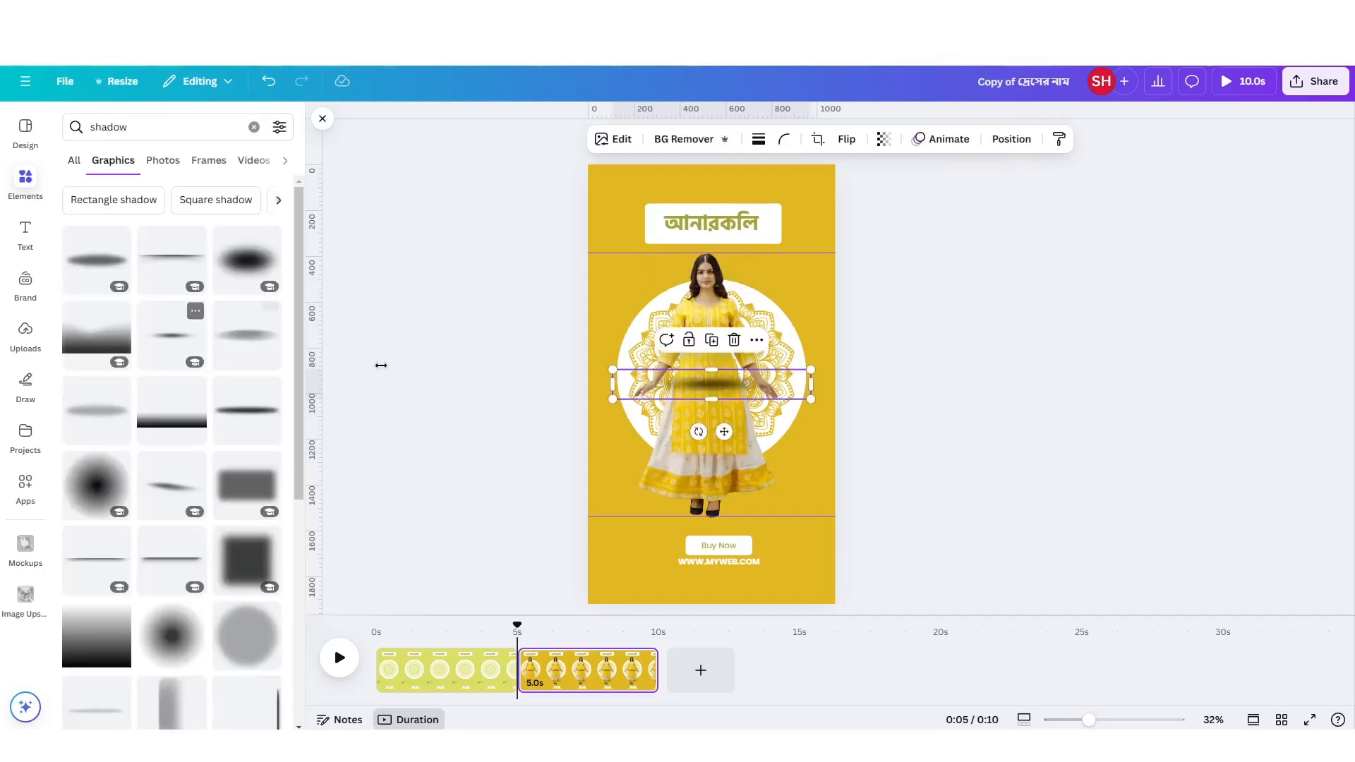
Place the shadow under the woman's feet and send it to the back.
left_click_drag(789, 395, 787, 513)
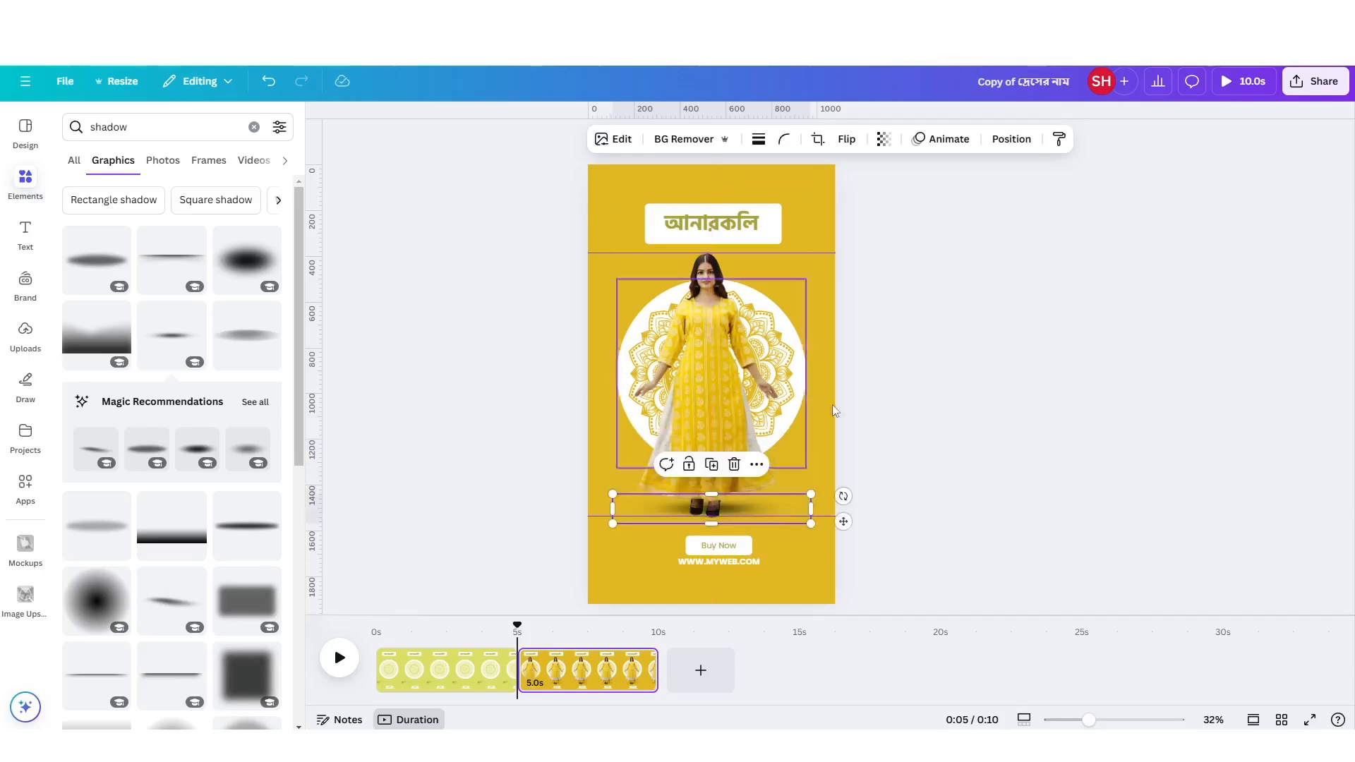
left_click(1012, 139)
left_click(121, 161)
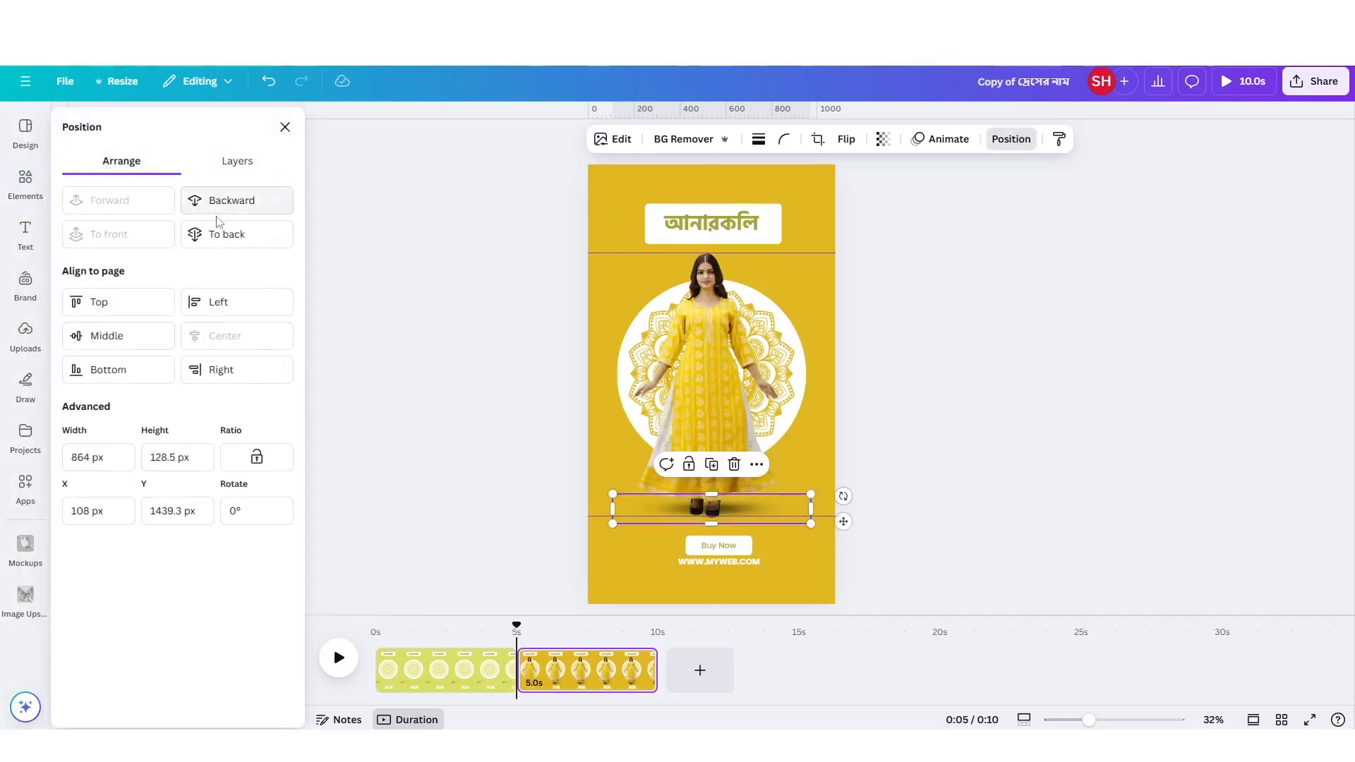
left_click(221, 234)
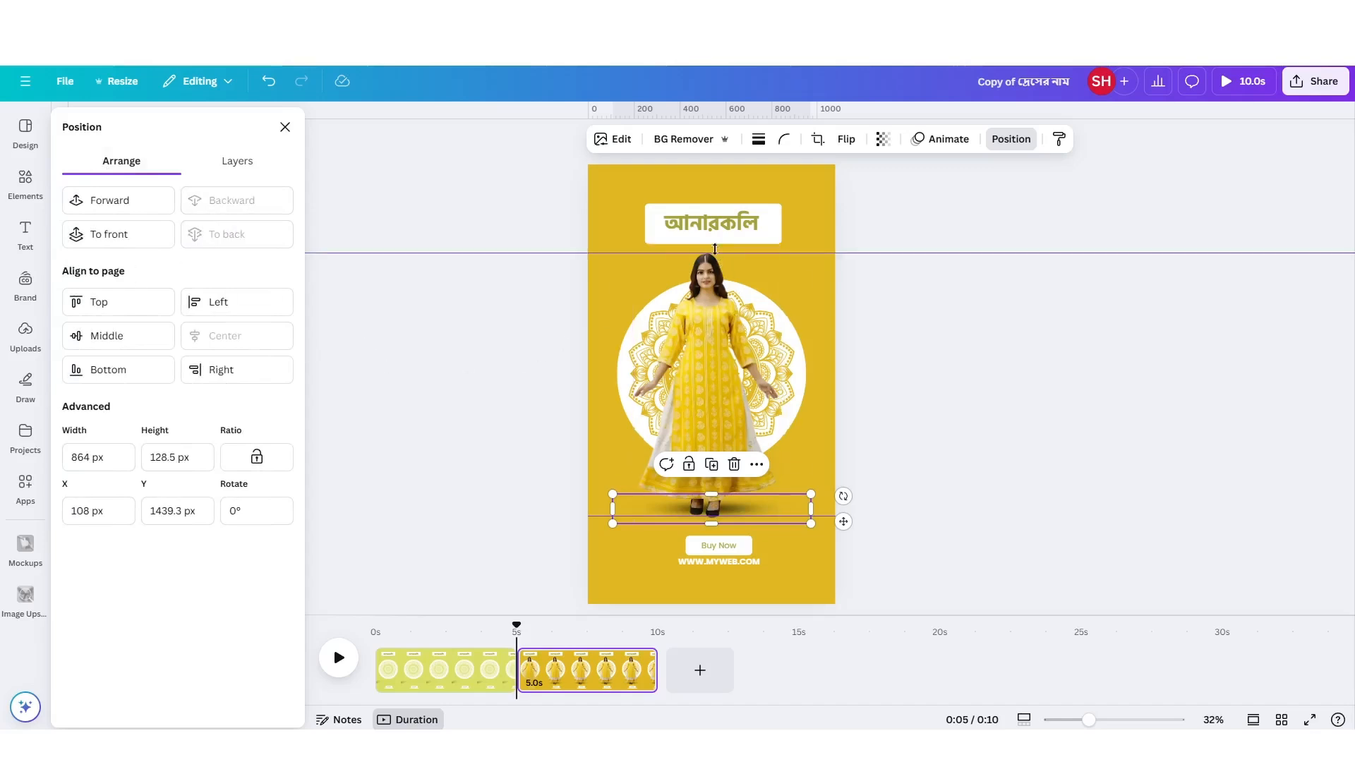
Recolour the Bengali dress title and the "Buy Now" text to the same mustard yellow as the background.
double_click(713, 225)
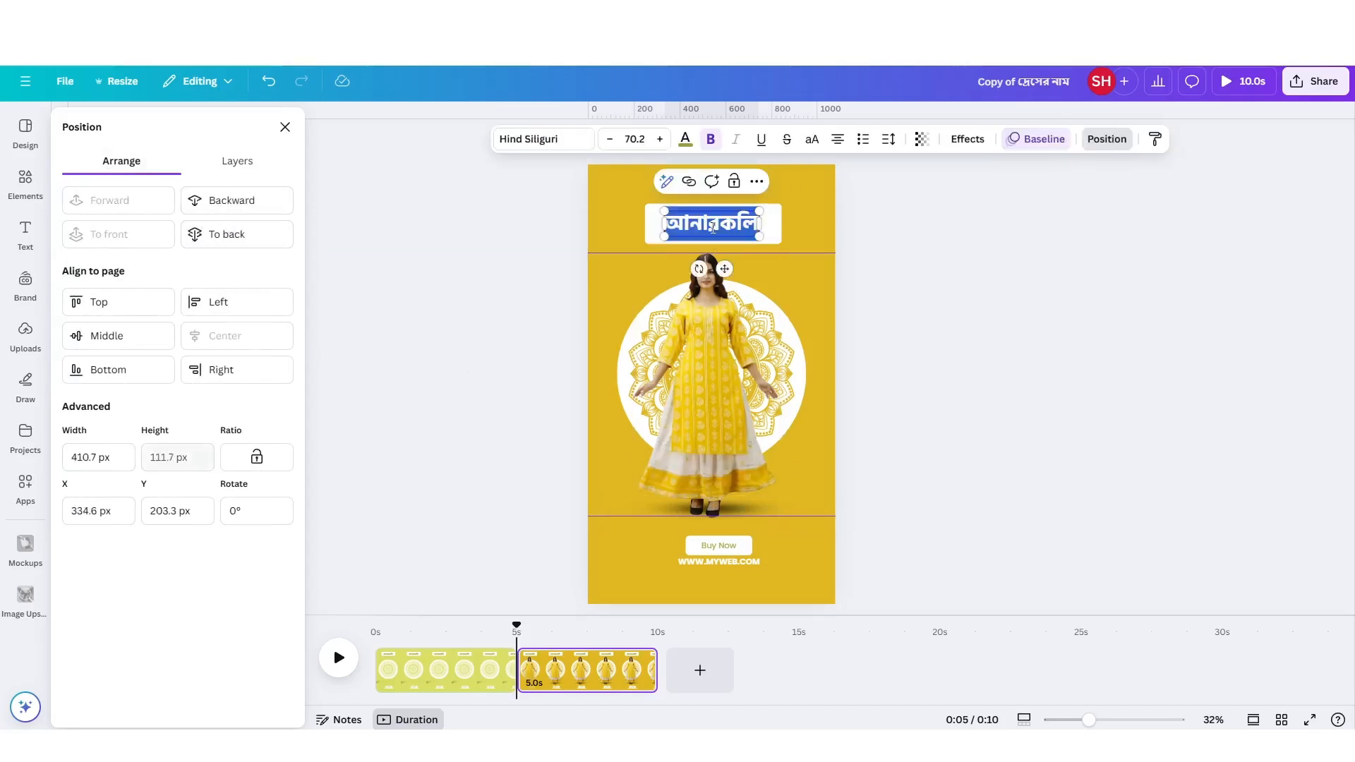
left_click(808, 212)
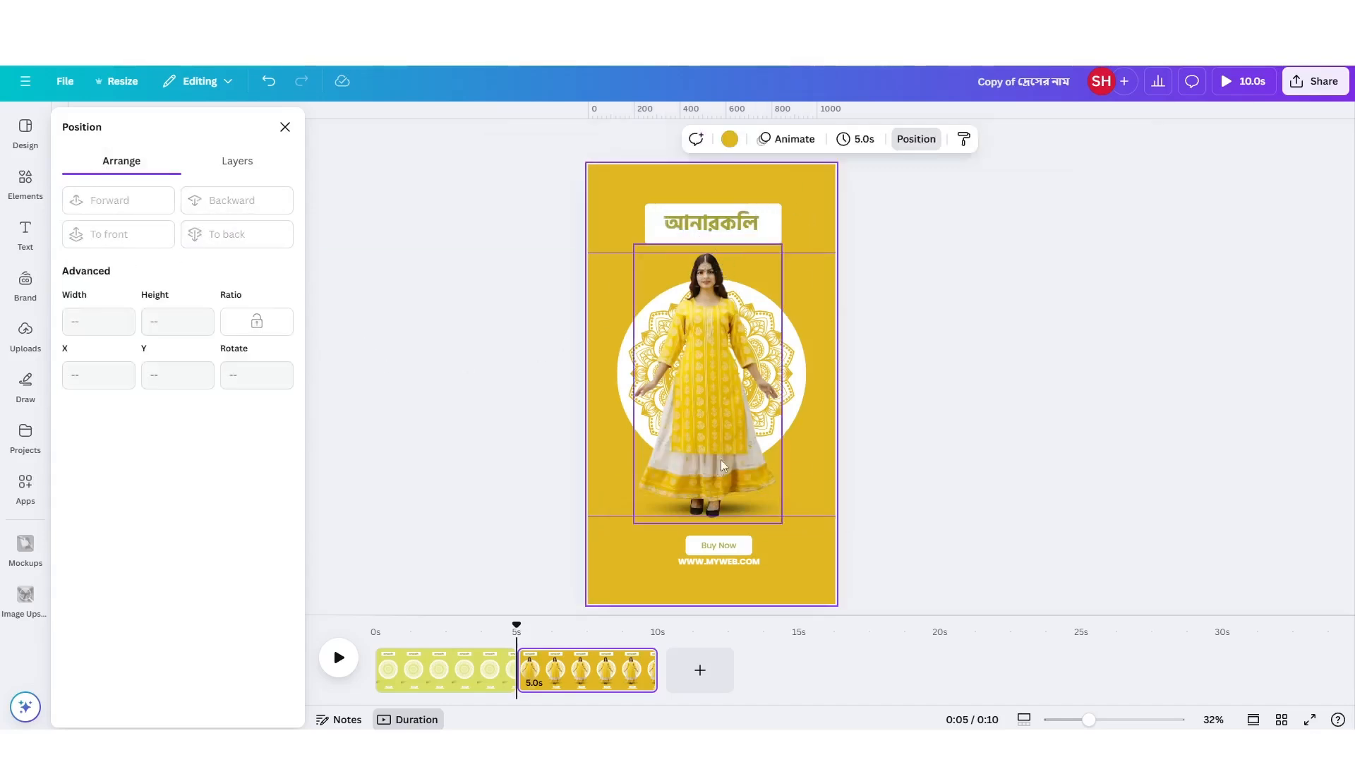
left_click(706, 230)
left_click(689, 150)
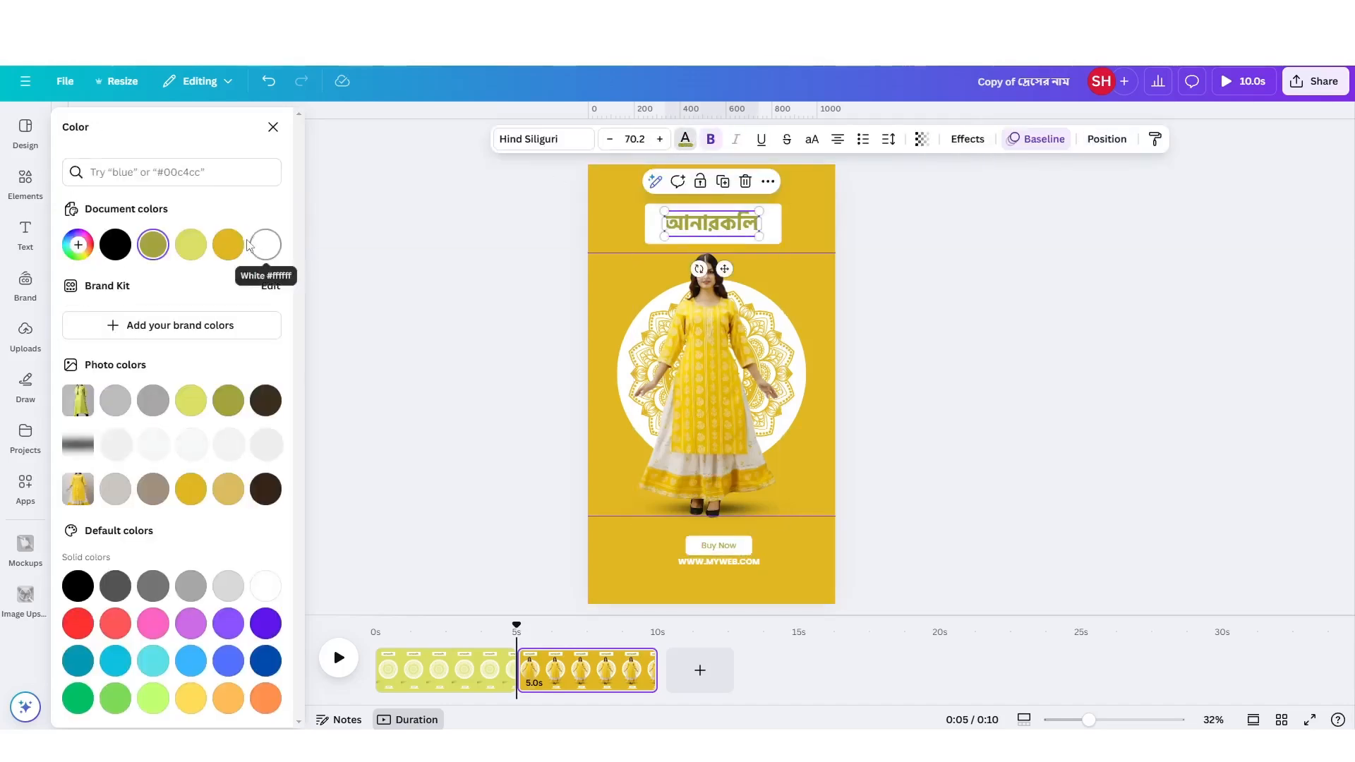
left_click(722, 545)
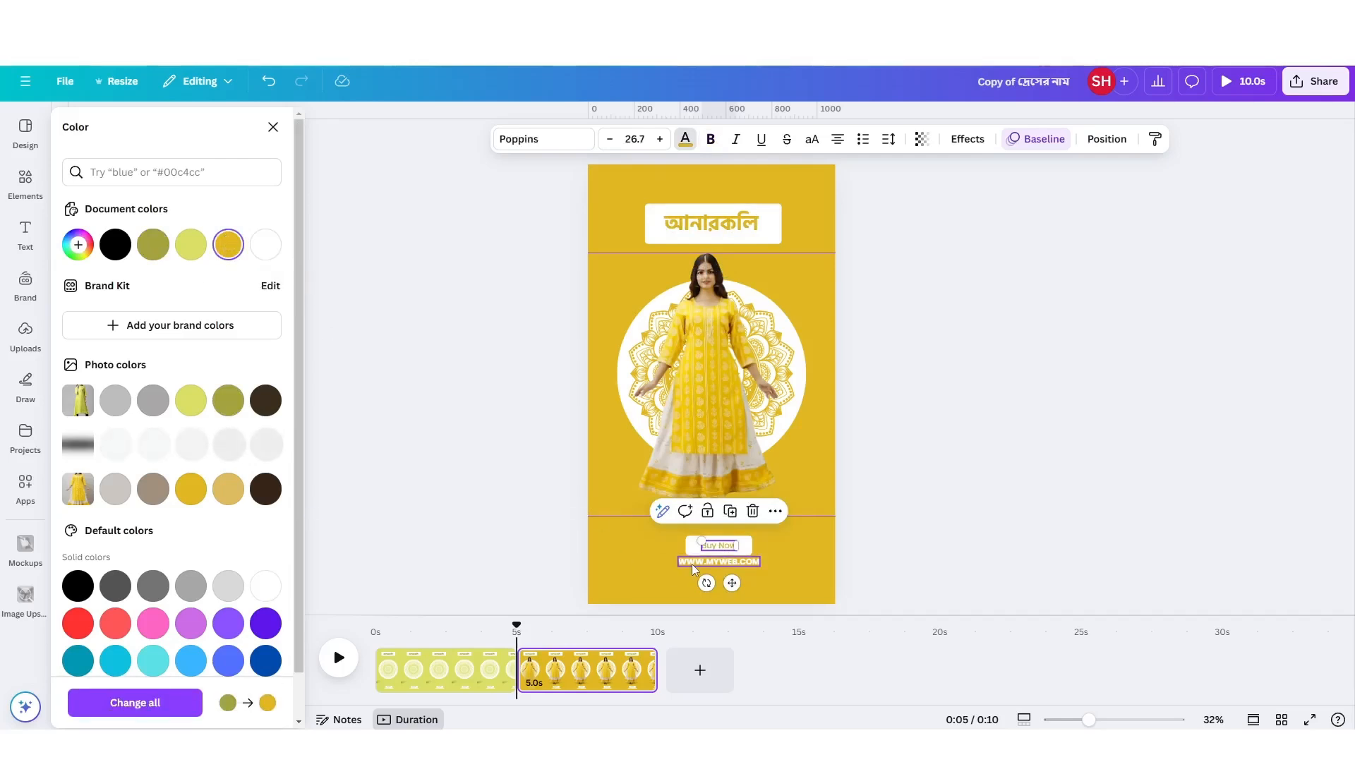
left_click(818, 562)
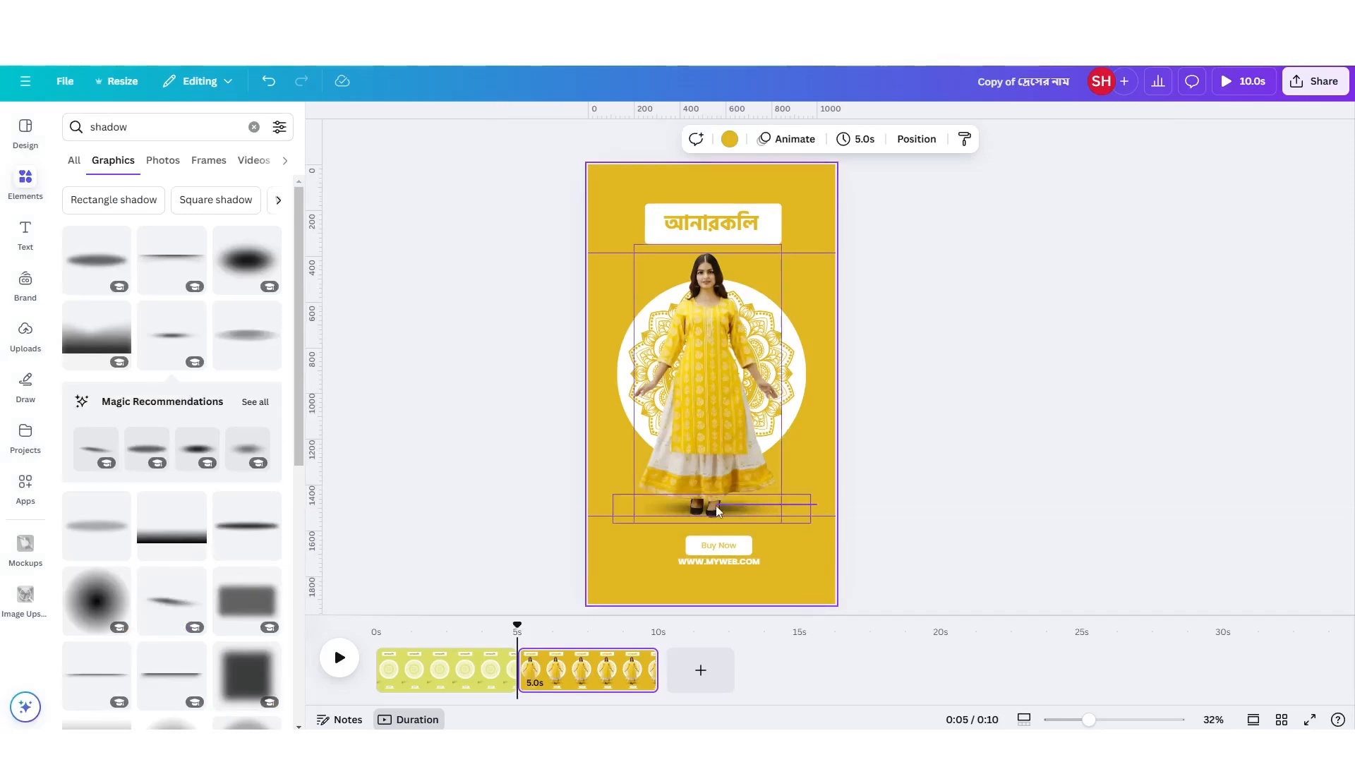
Group the woman with her shadow and move the group horizontally off the left side of the page.
left_click_drag(818, 504, 716, 505)
left_click(675, 226)
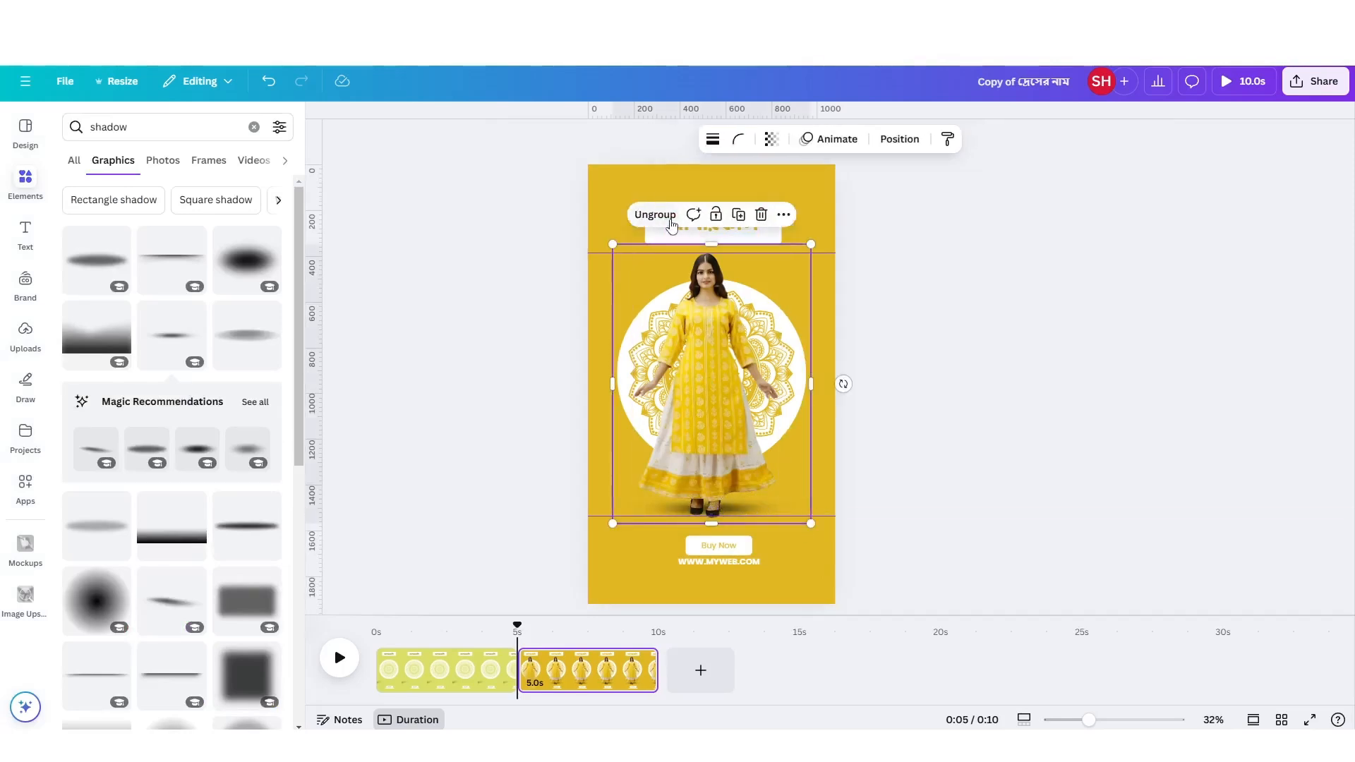
left_click_drag(792, 367, 603, 366)
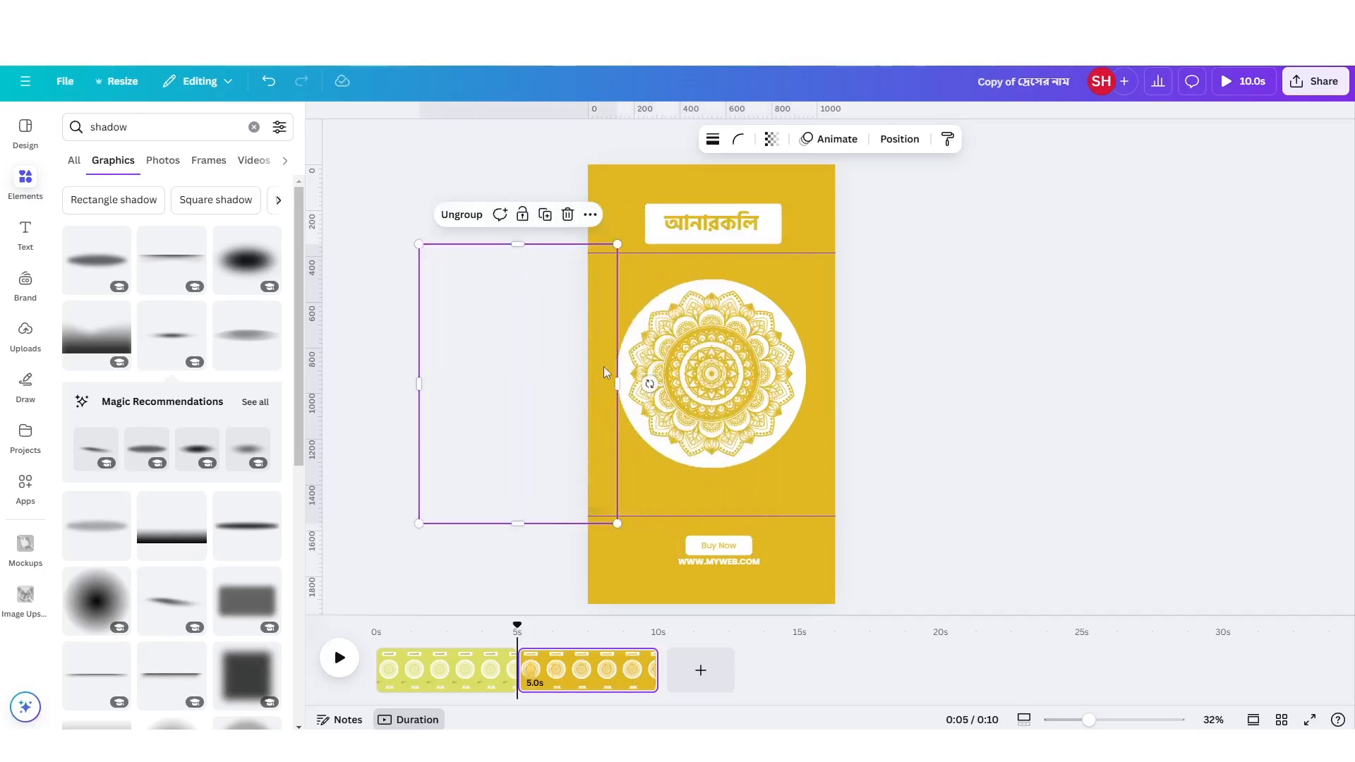
Create a custom animation that moves the group in a straight horizontal line onto the page, ending over the mandala.
left_click(847, 140)
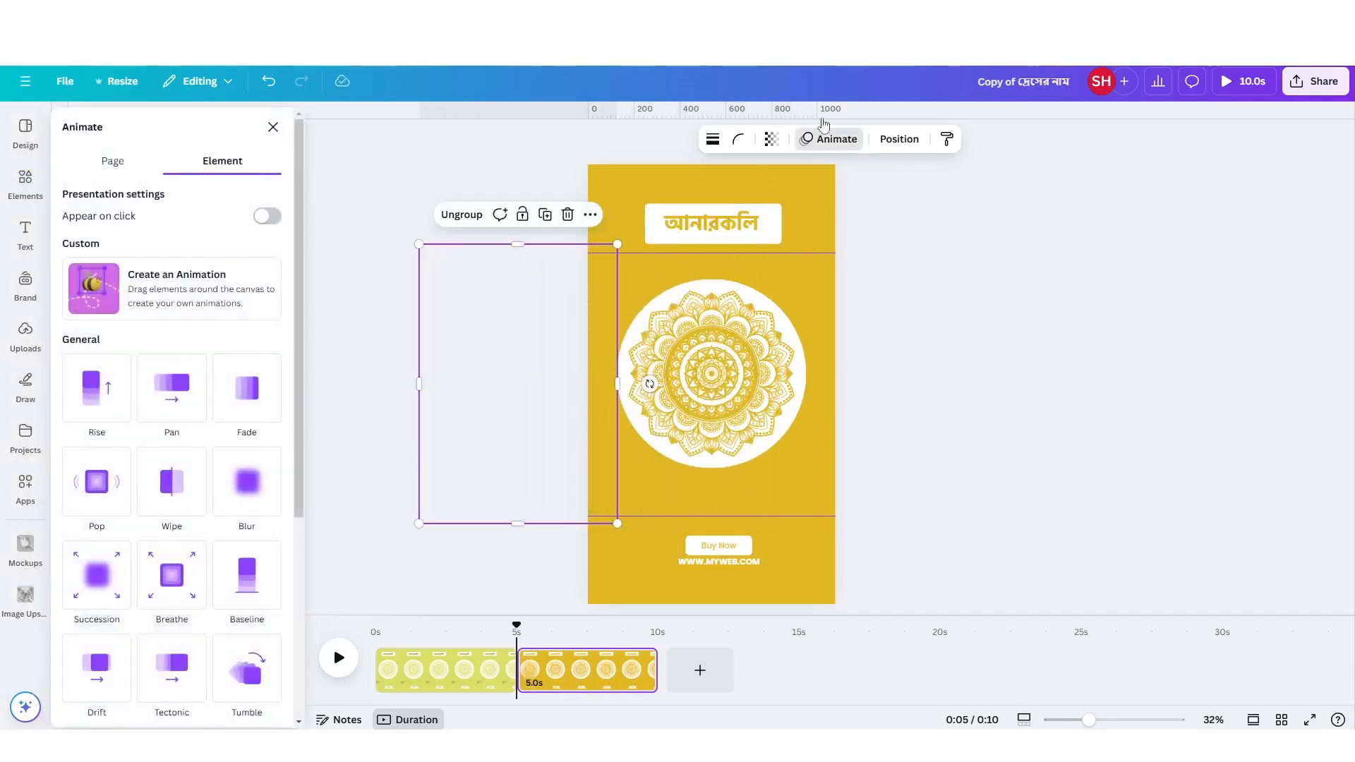
left_click(178, 282)
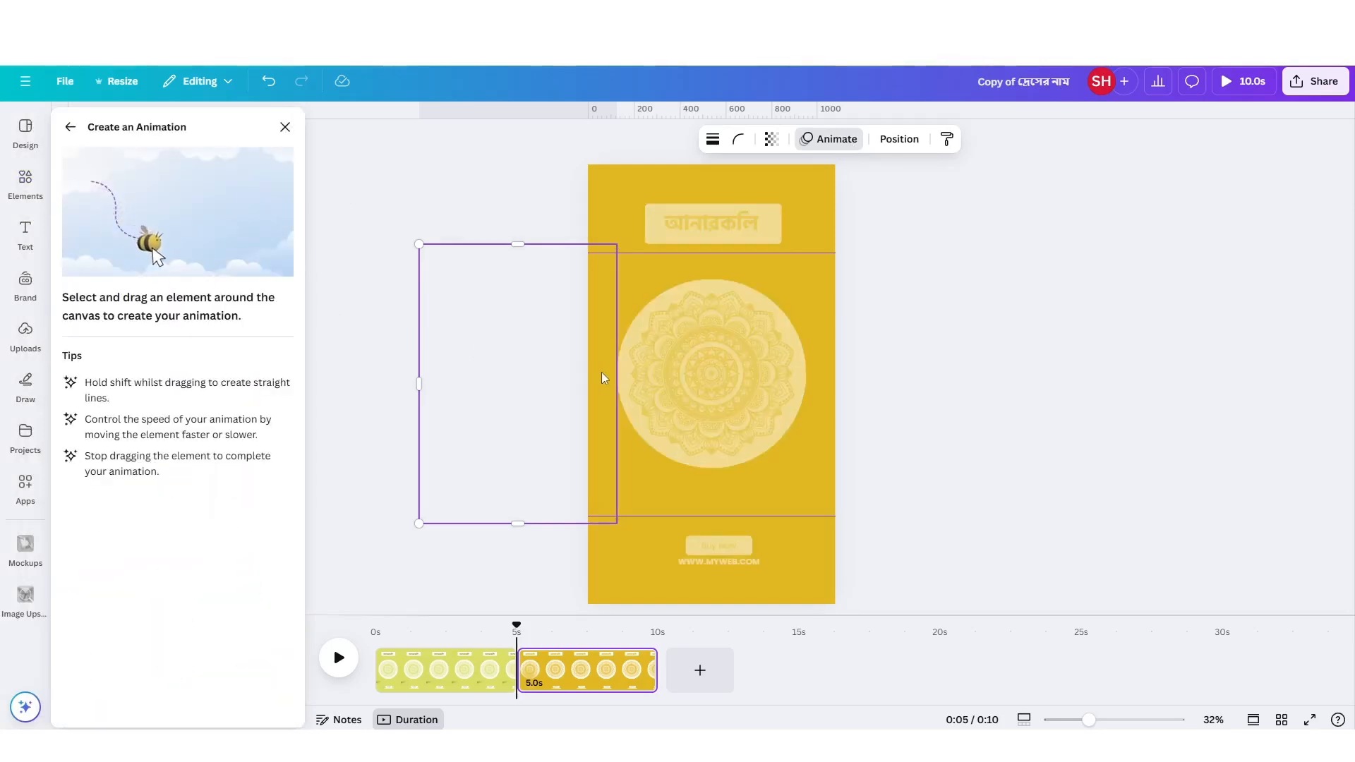
left_click_drag(602, 373, 803, 379)
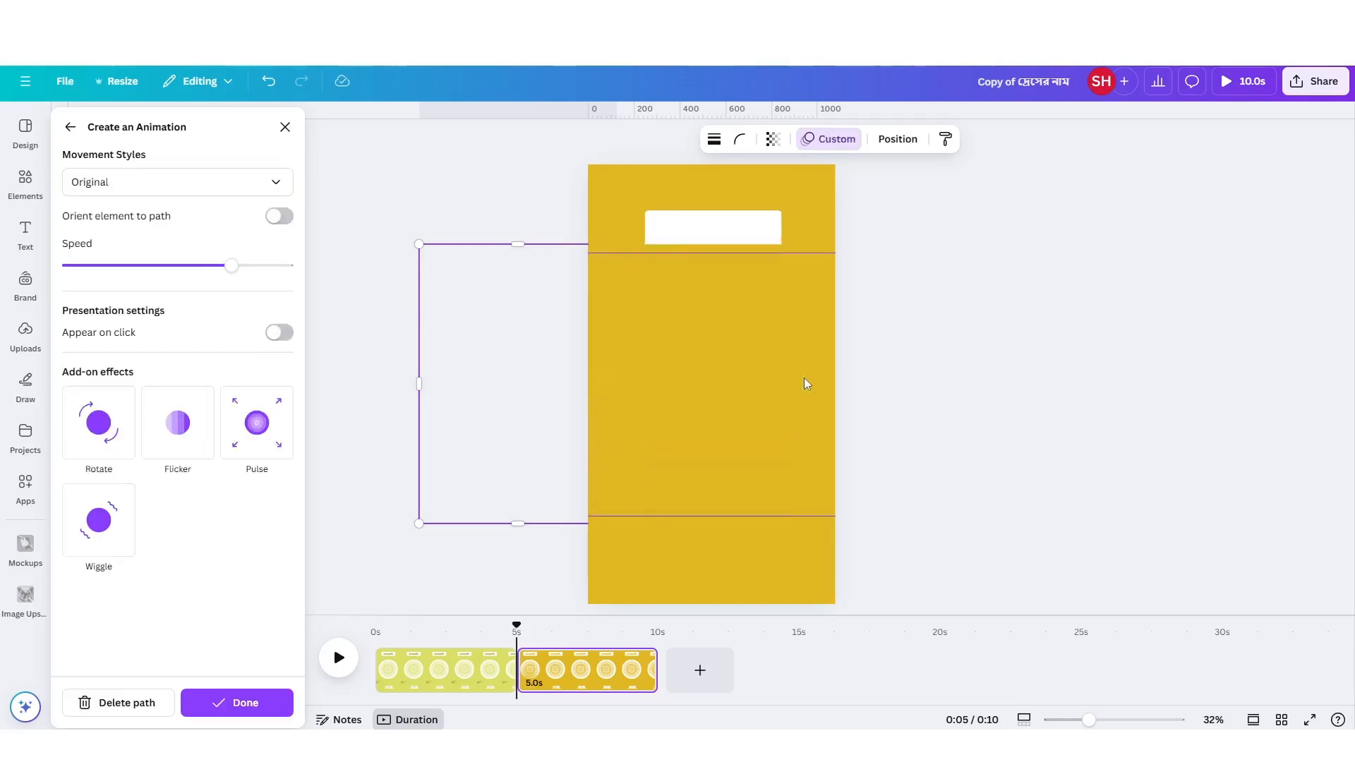
Set the custom animation's movement style to Smooth, finish it, and preview the reel in full screen.
left_click(129, 185)
left_click(117, 251)
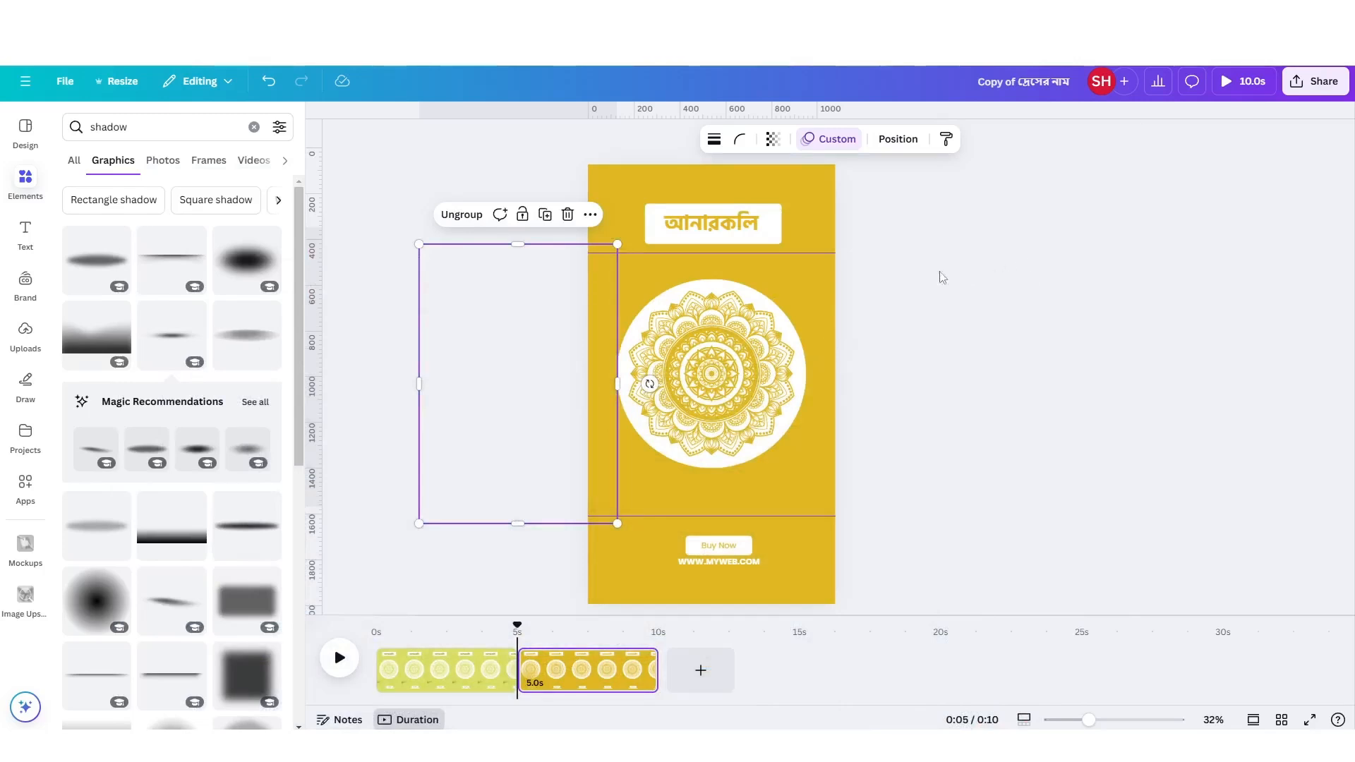
left_click(856, 143)
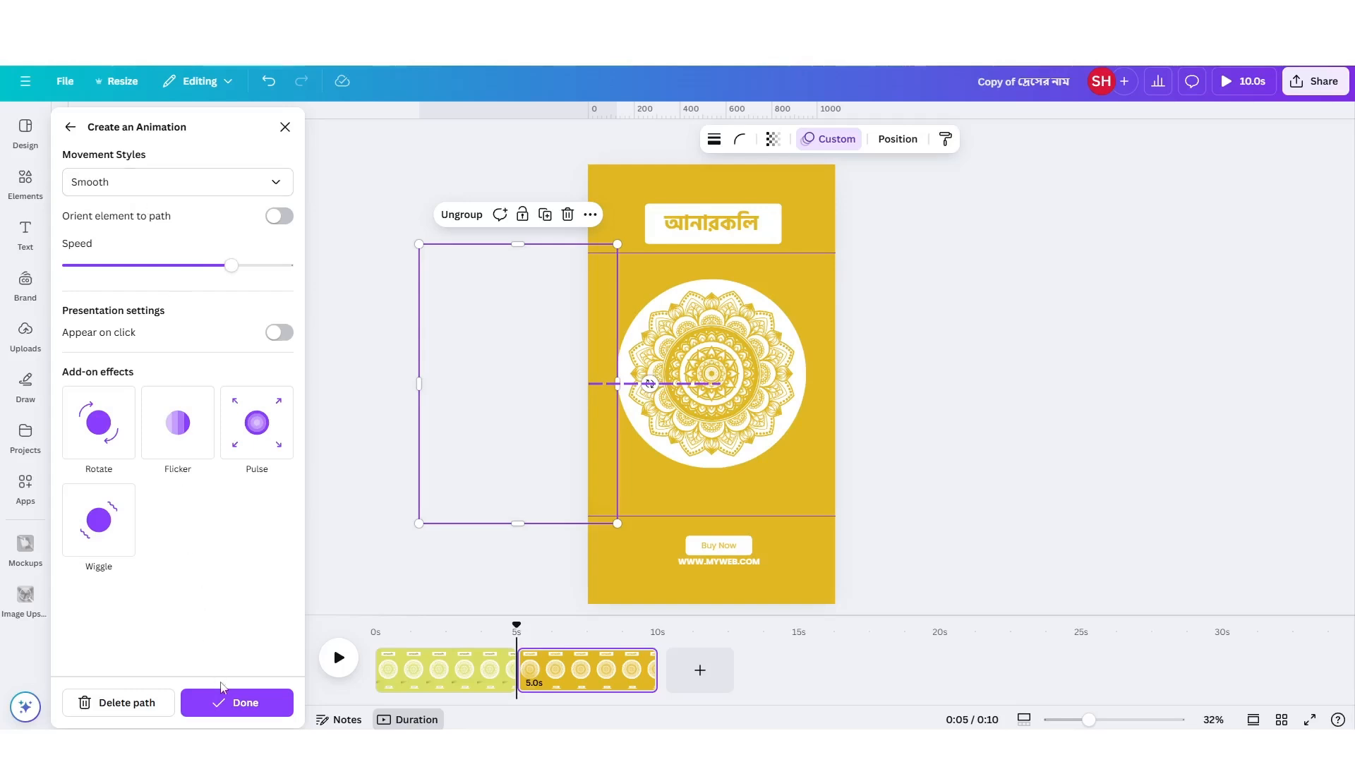
left_click(236, 703)
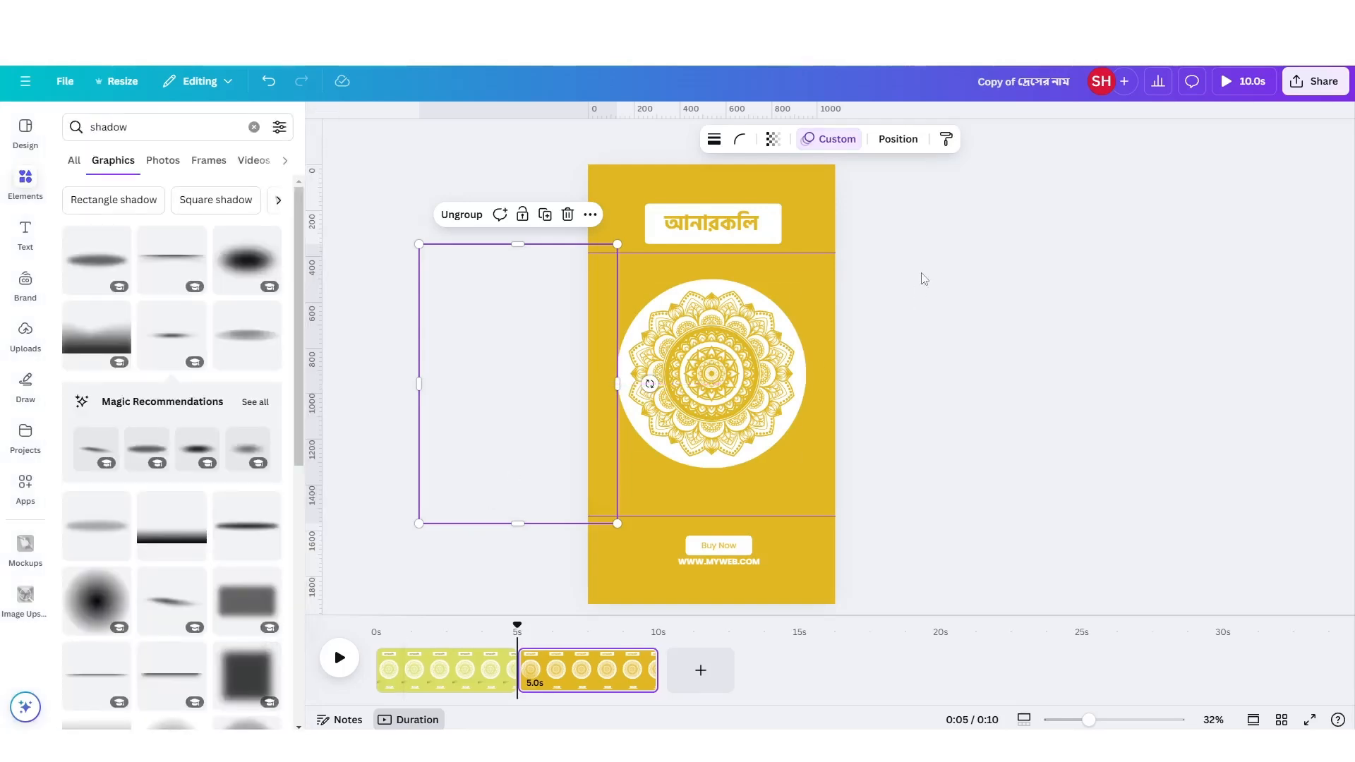
left_click(1237, 84)
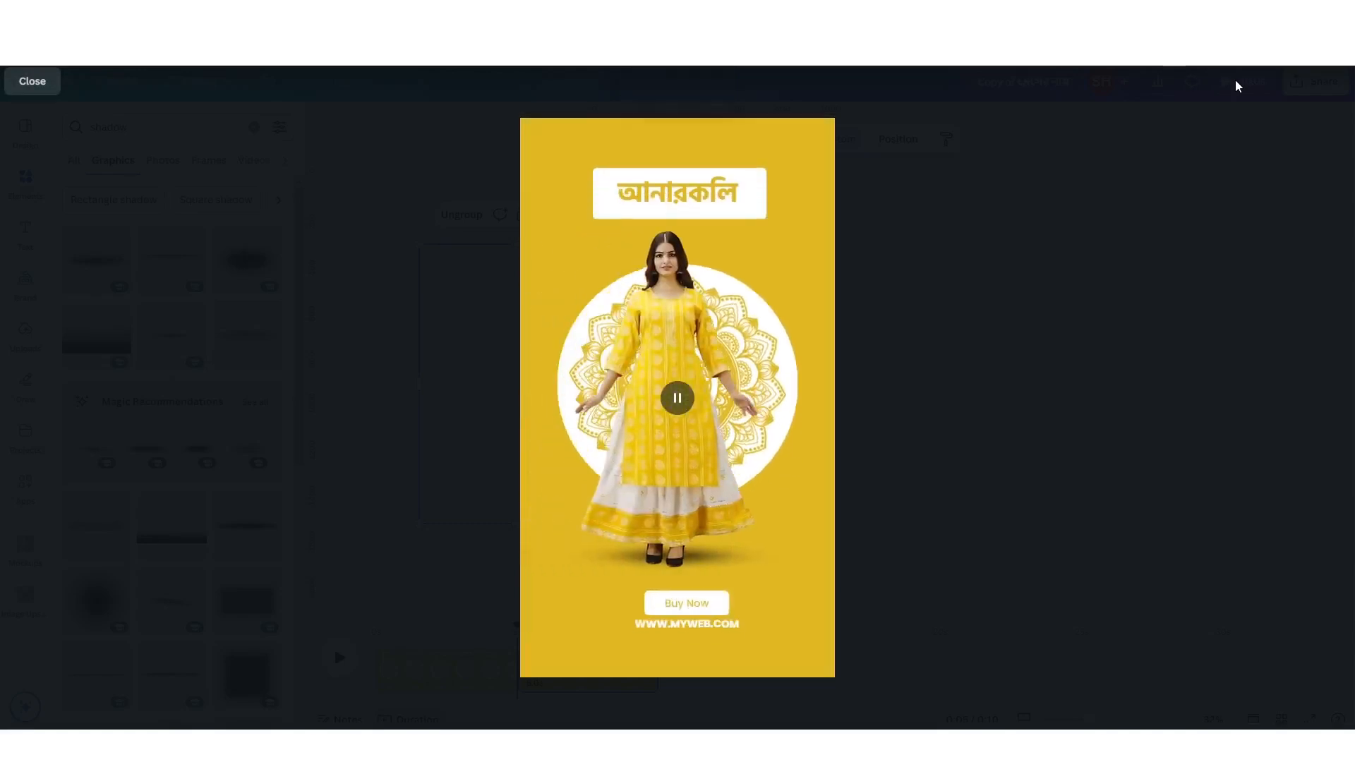
left_click(1235, 81)
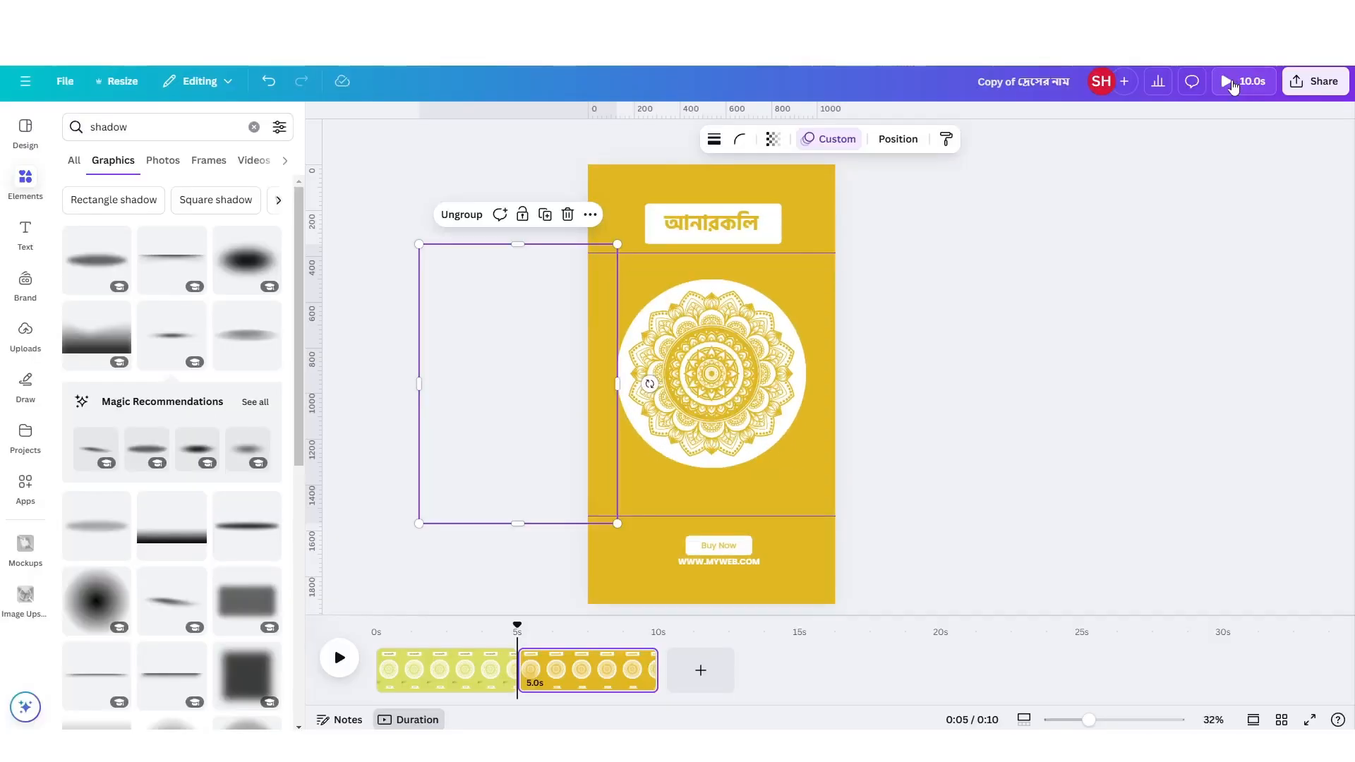
Reopen the group's custom animation, keep the Smooth style, and lower its speed to slightly above the middle.
left_click(830, 141)
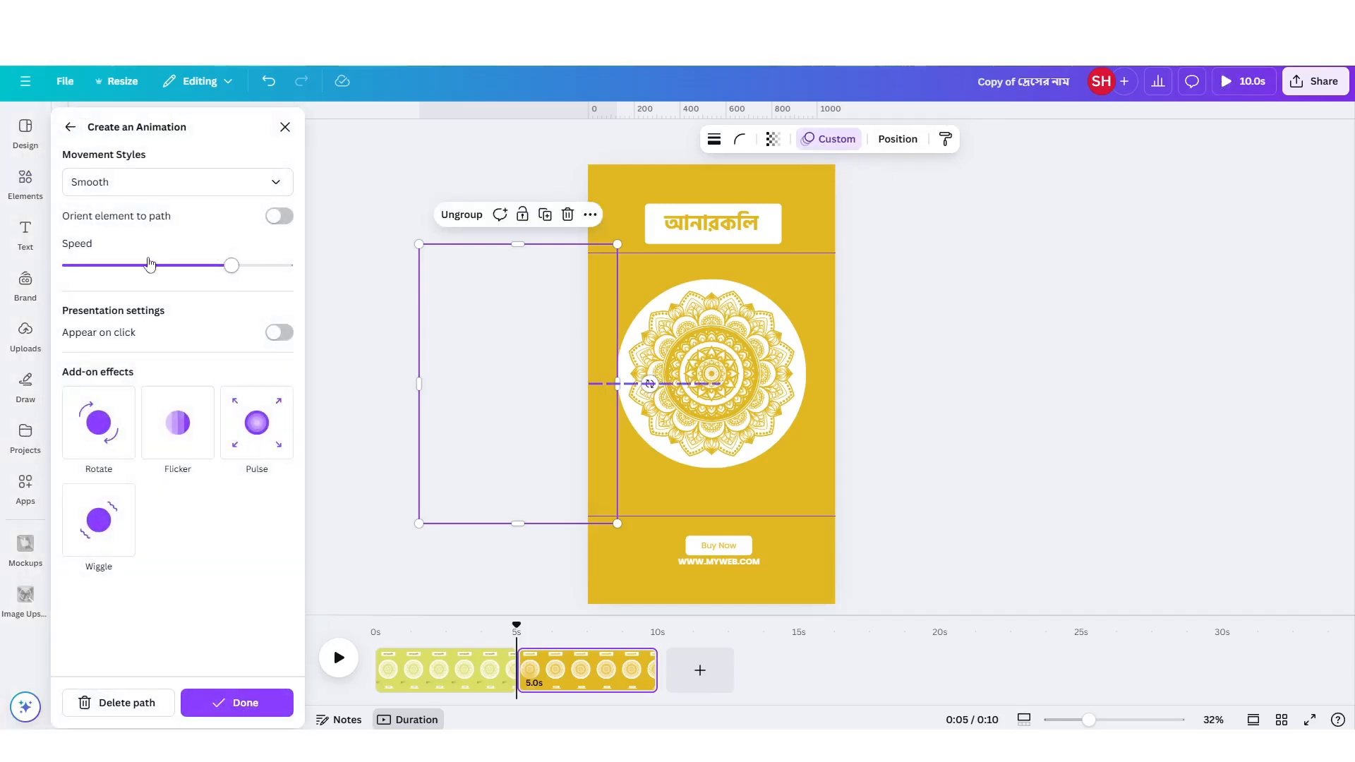
left_click(123, 195)
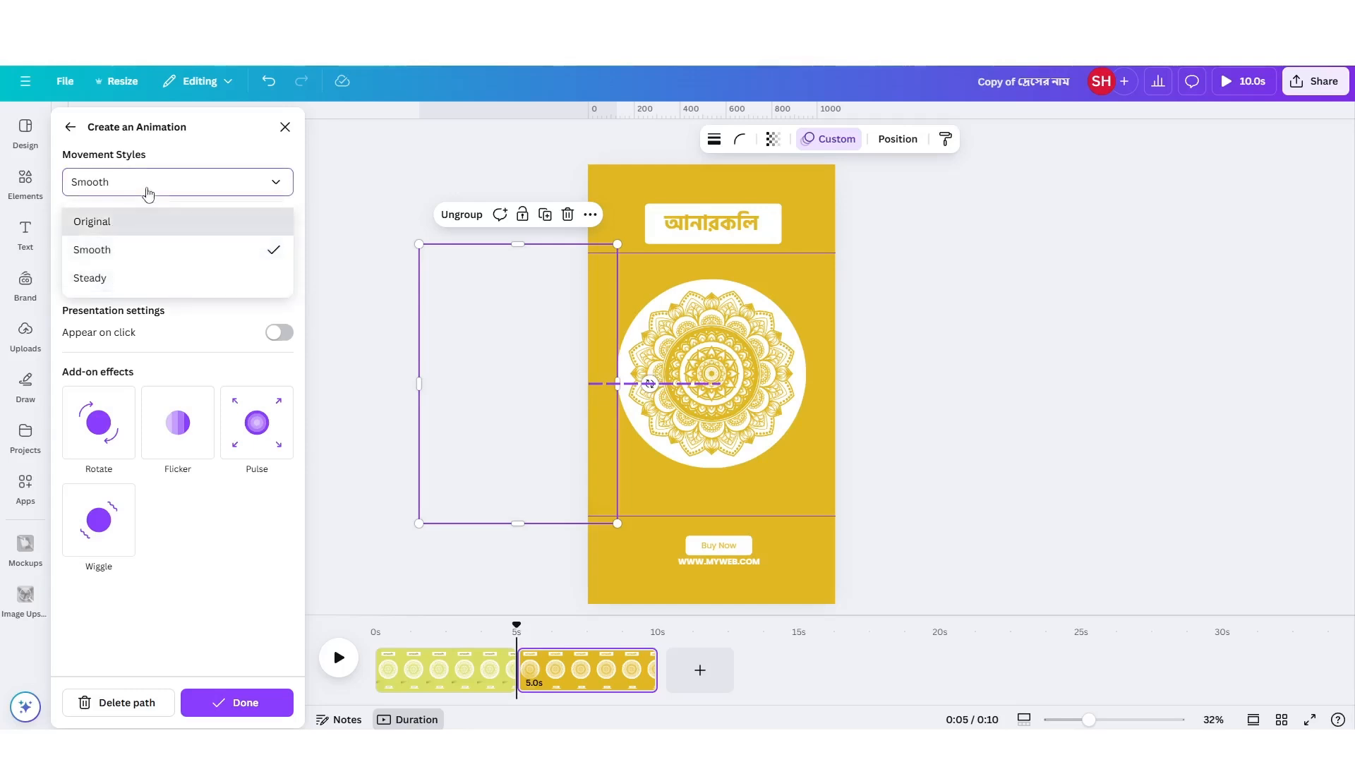
left_click(147, 188)
left_click_drag(231, 266, 224, 272)
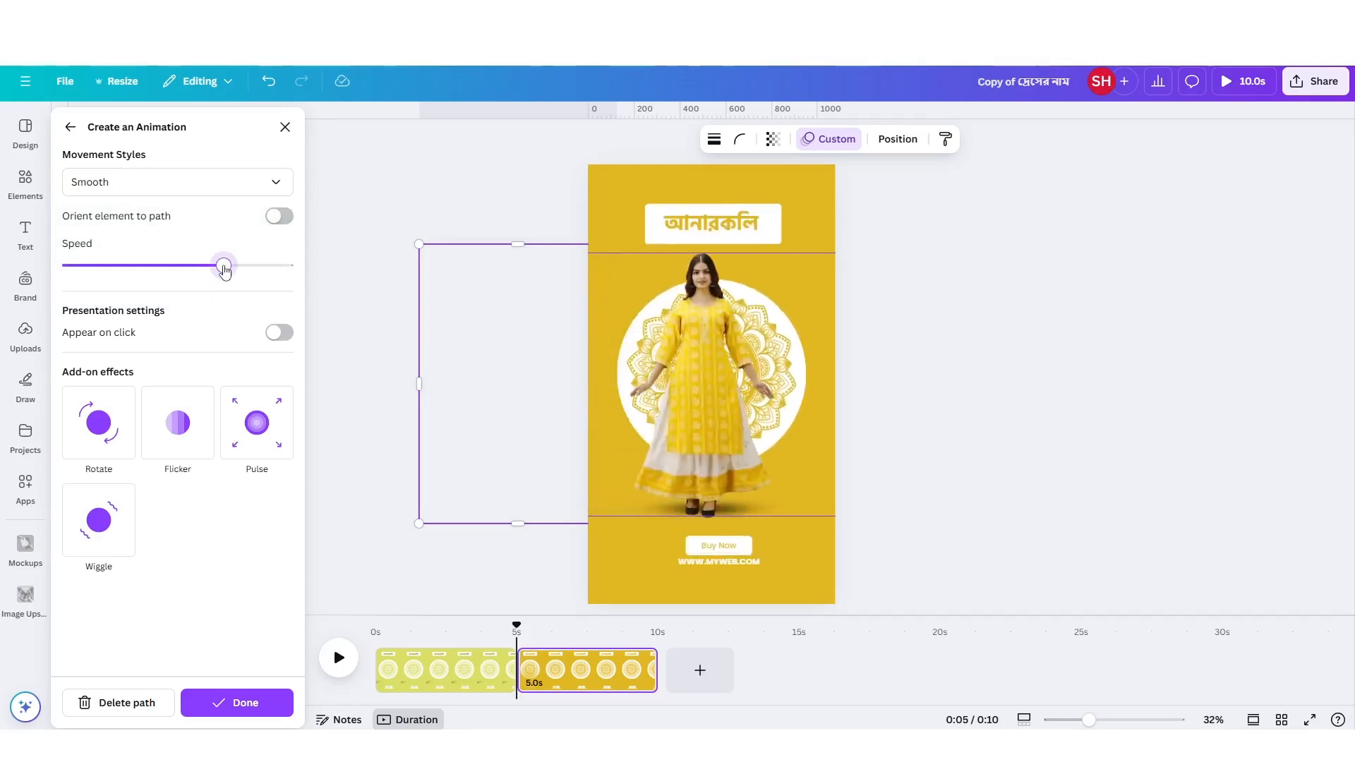
left_click_drag(224, 272, 206, 274)
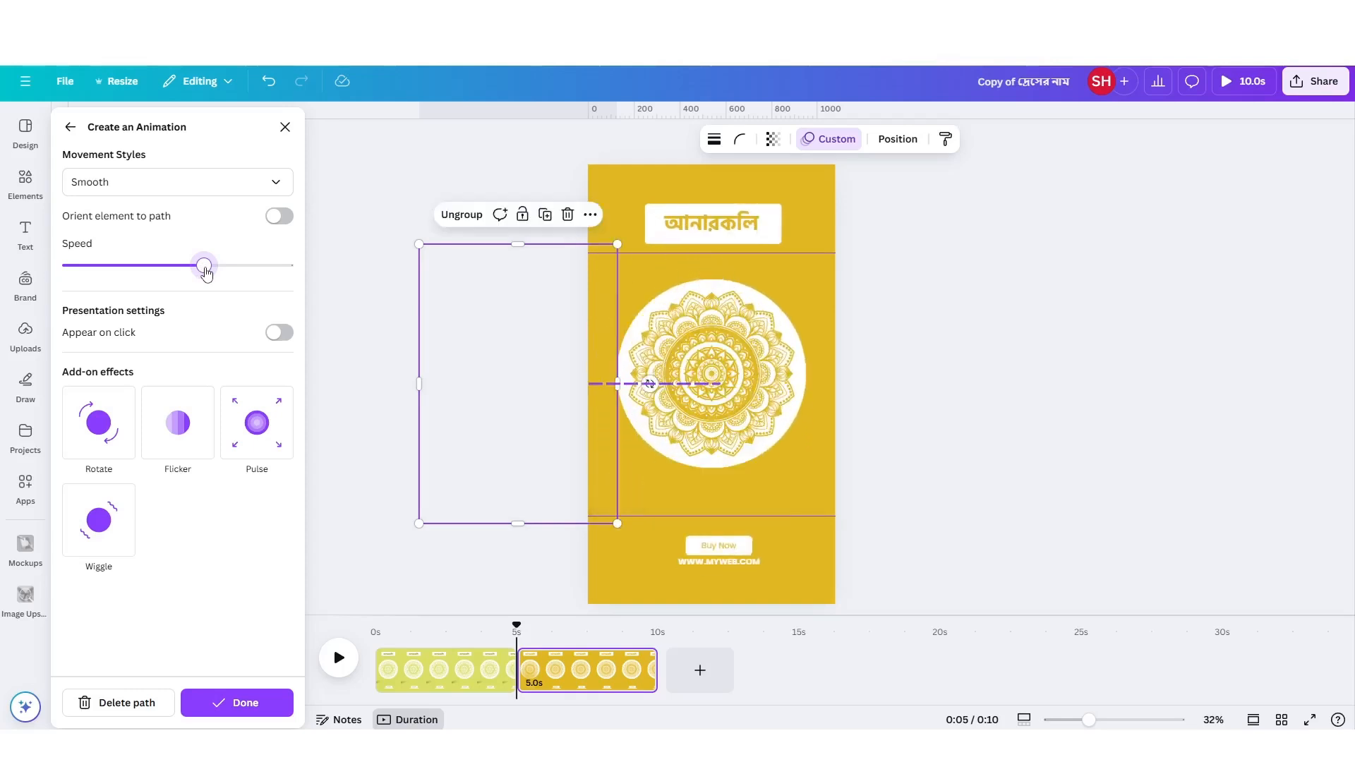
Check the mustard page's duration in its timing settings, leaving it at 5.0 seconds.
left_click(614, 181)
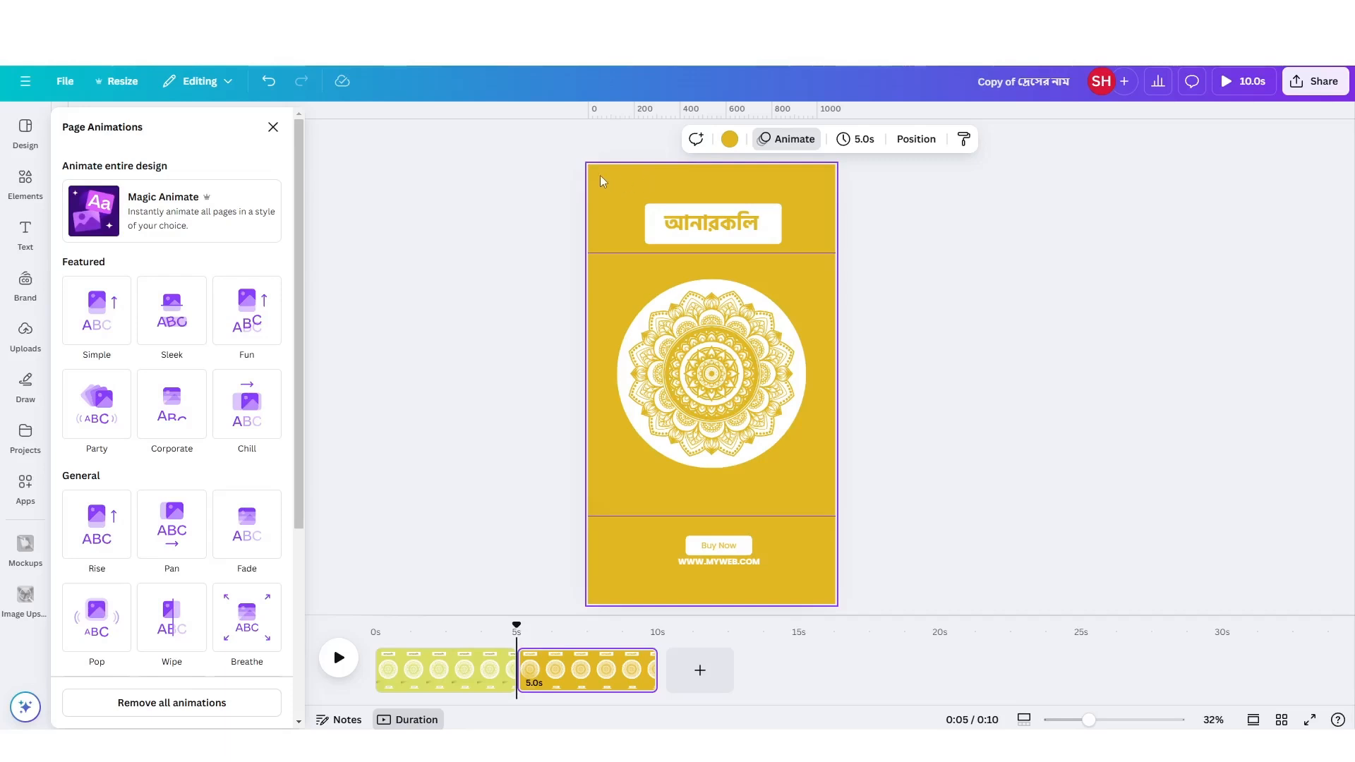
left_click(857, 139)
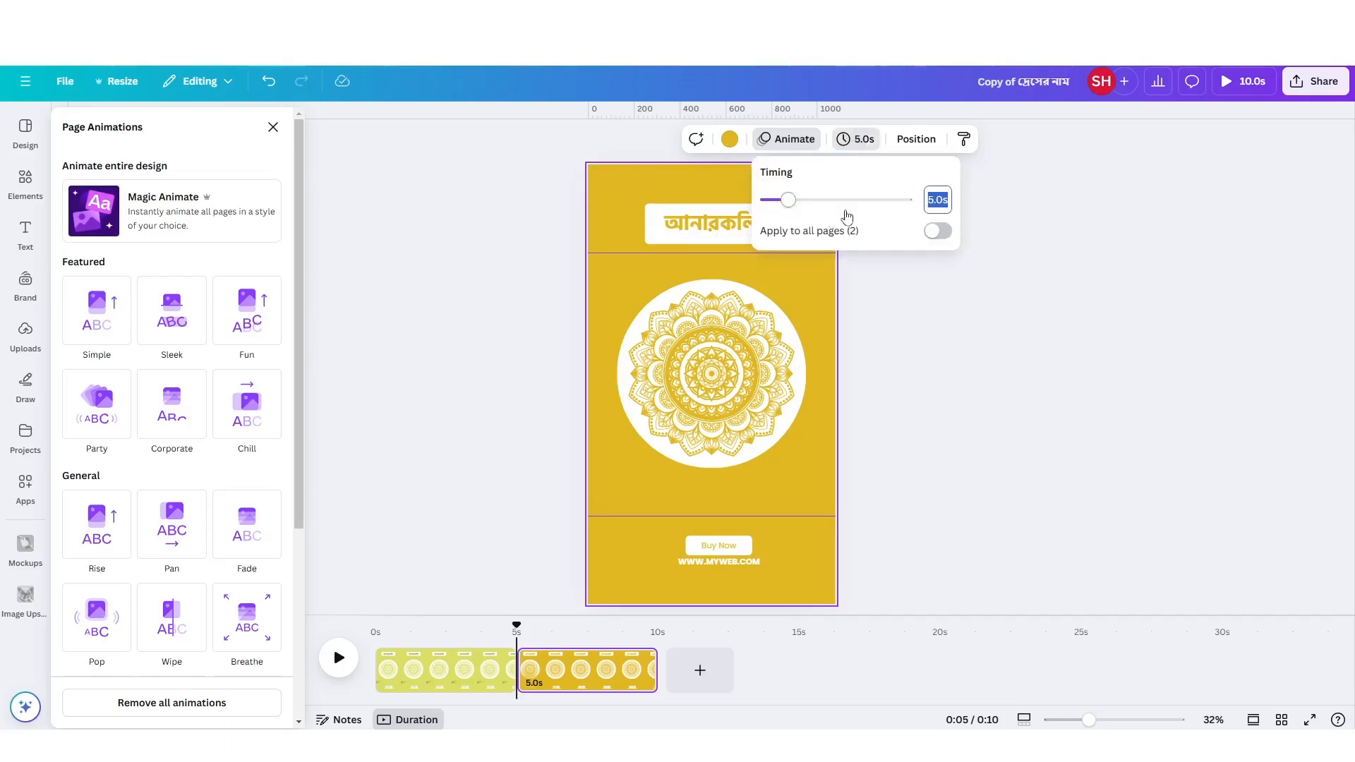
mouse_move(795, 204)
left_mouse_down()
mouse_move(911, 207)
mouse_move(773, 204)
mouse_move(787, 205)
left_mouse_up()
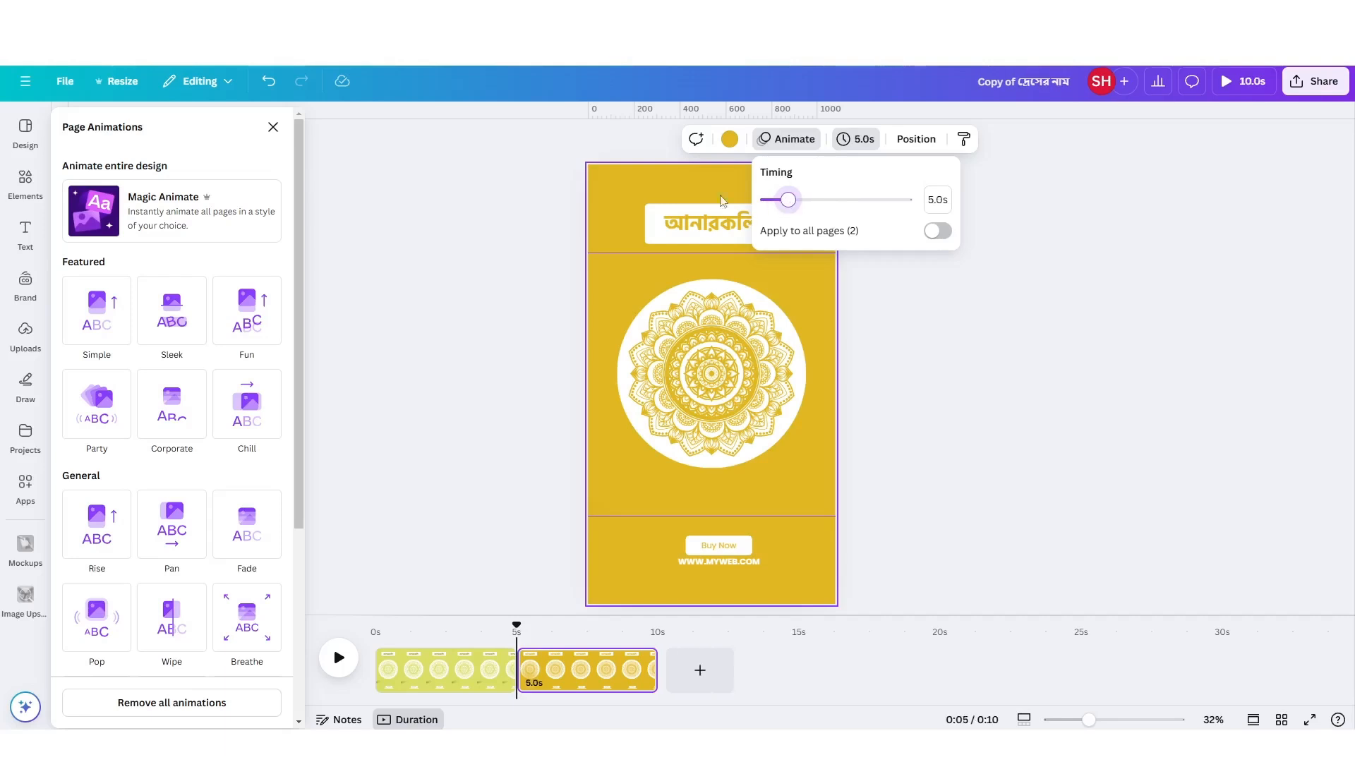
left_click(650, 185)
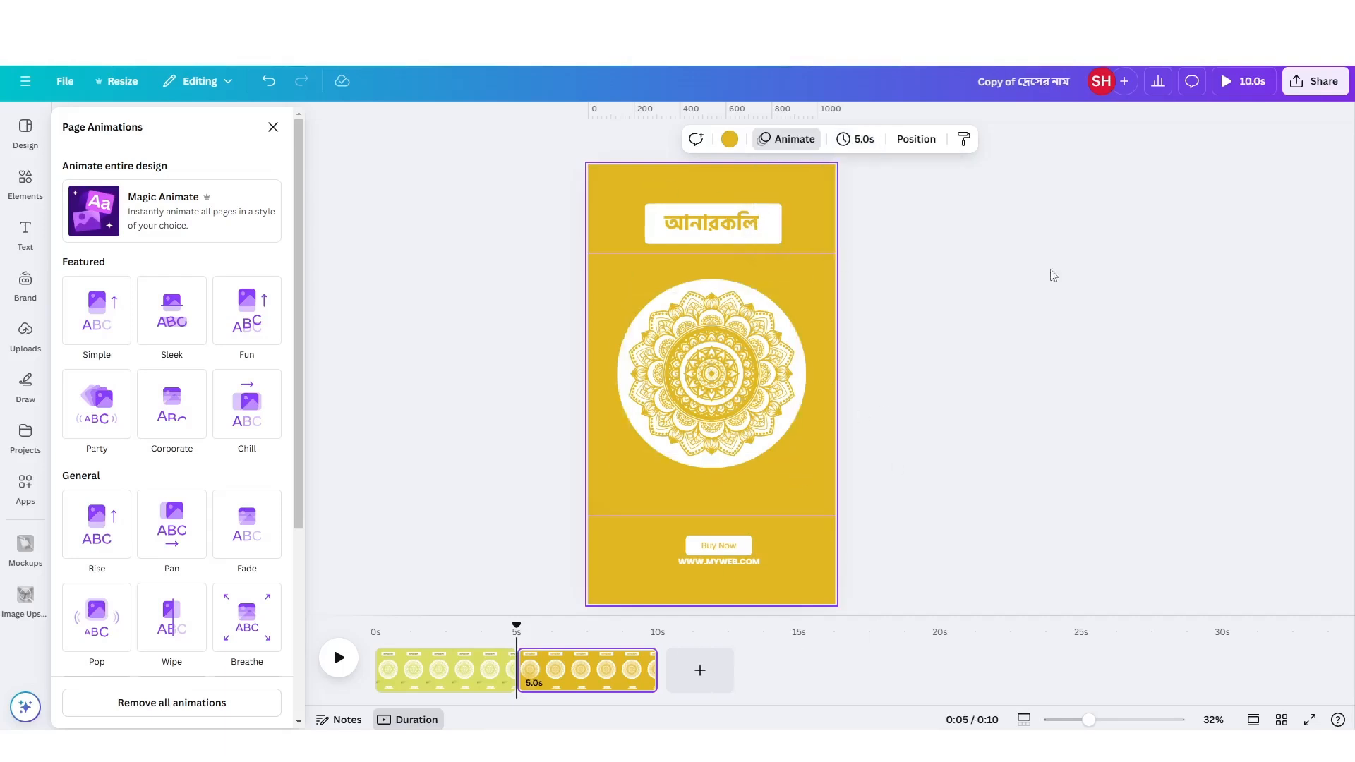
Download only page 2 of the design as an MP4 video, keeping the 1080p (HD) quality.
left_click(1298, 83)
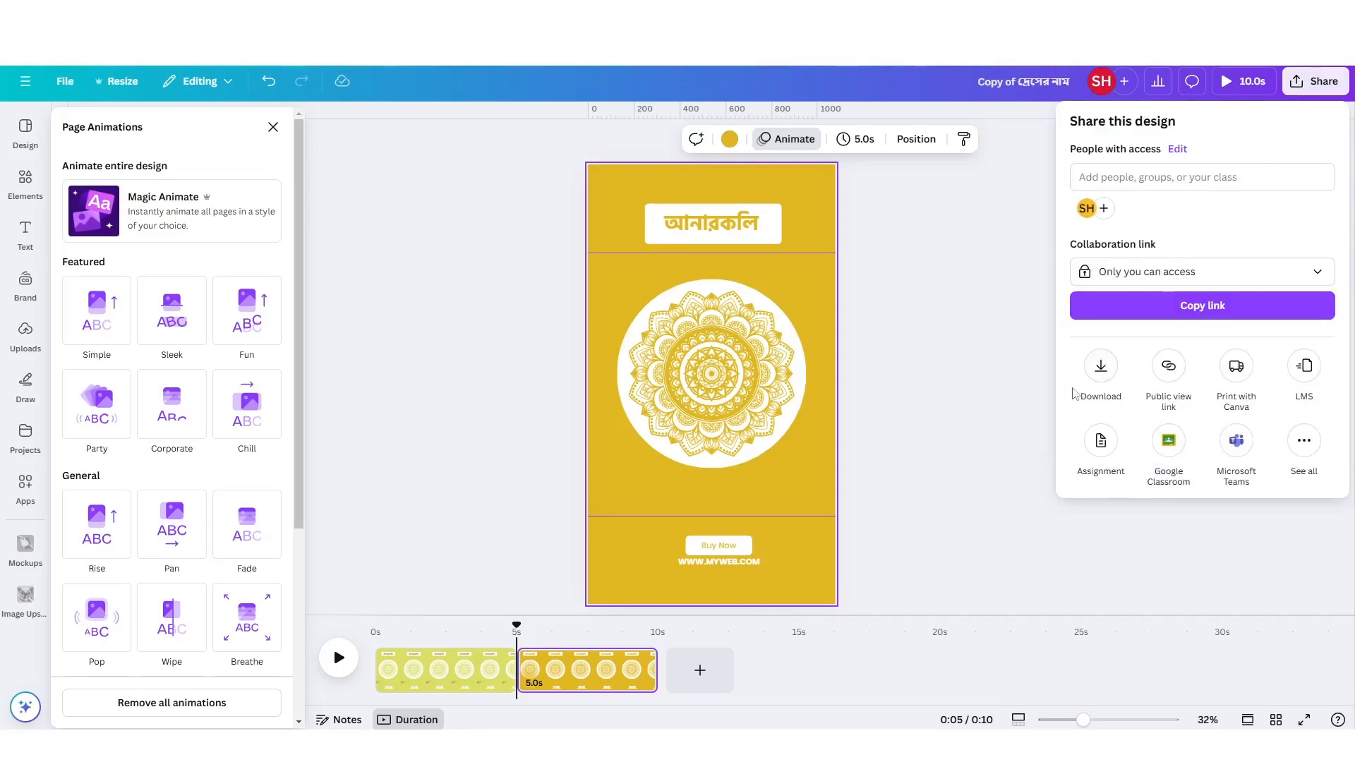
left_click(1099, 379)
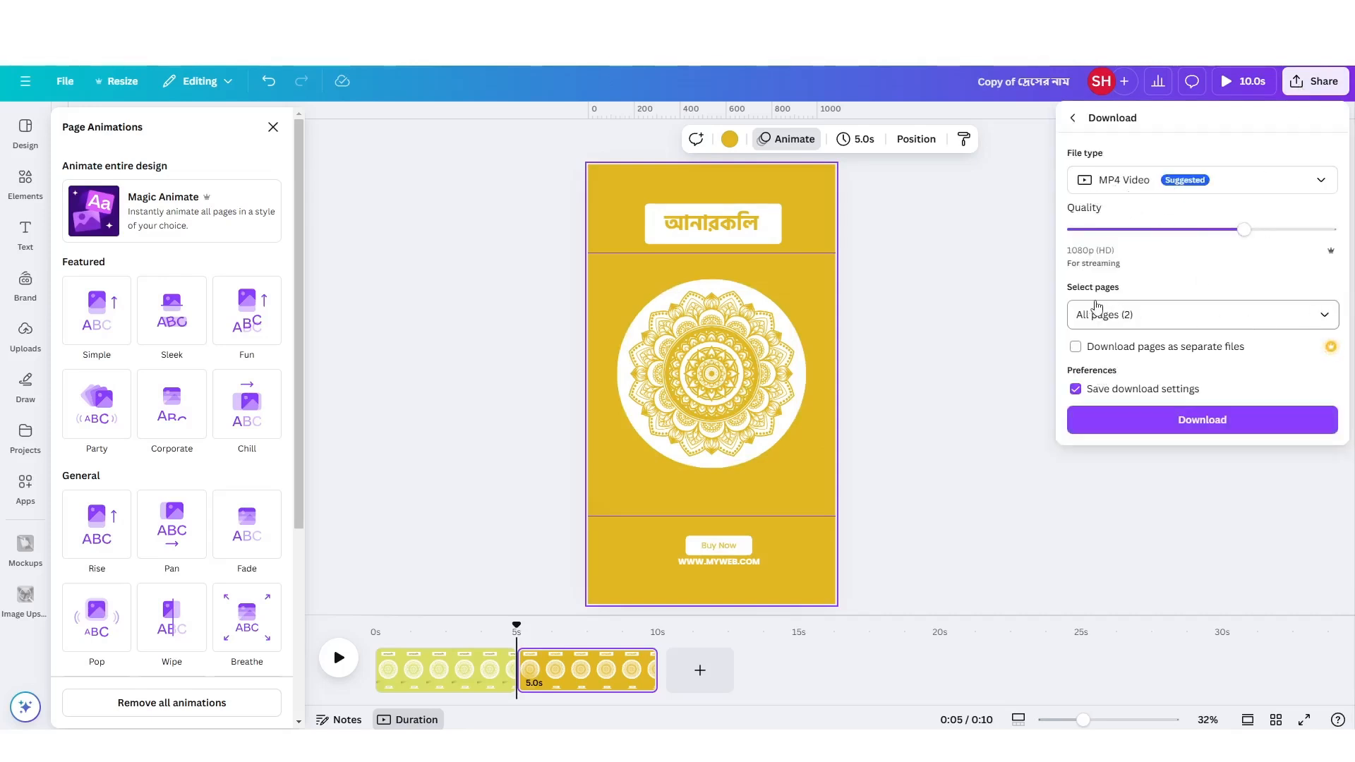
left_click(1313, 316)
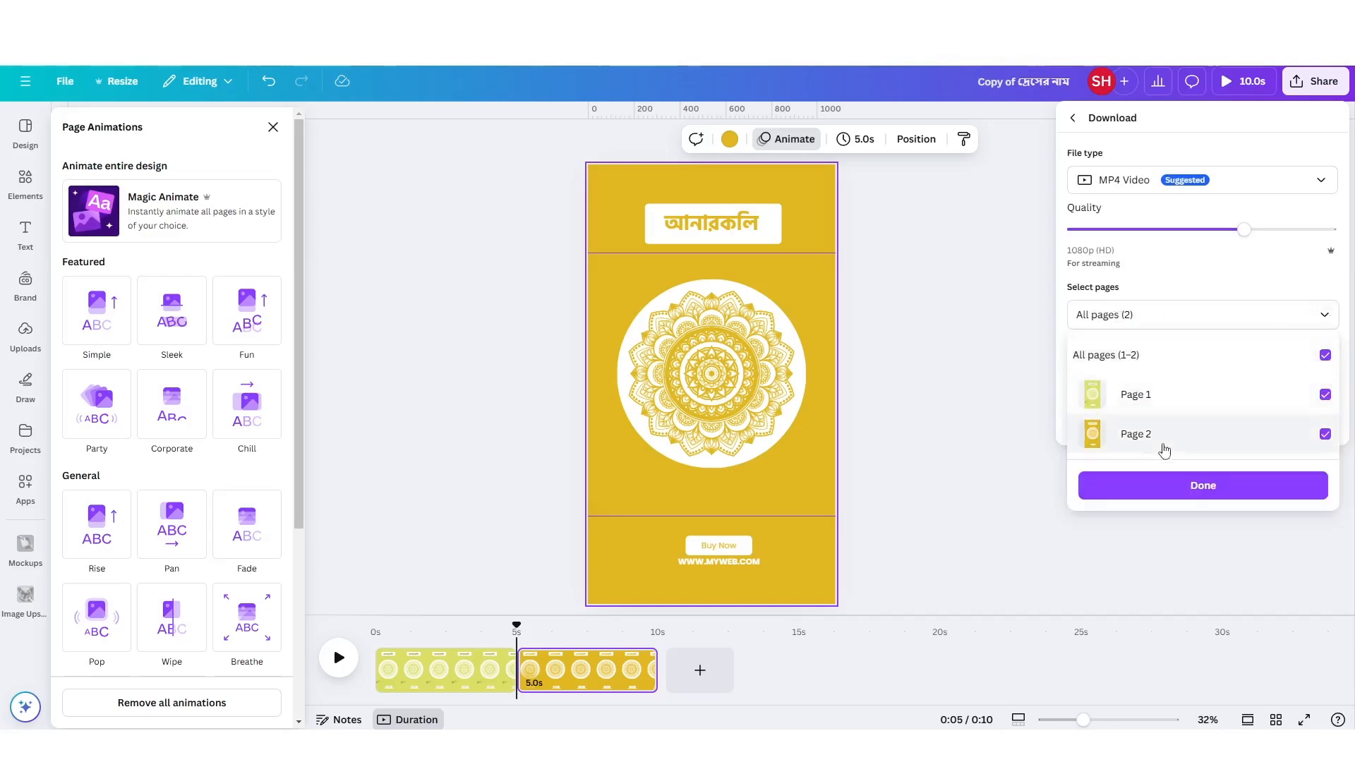
left_click(1324, 355)
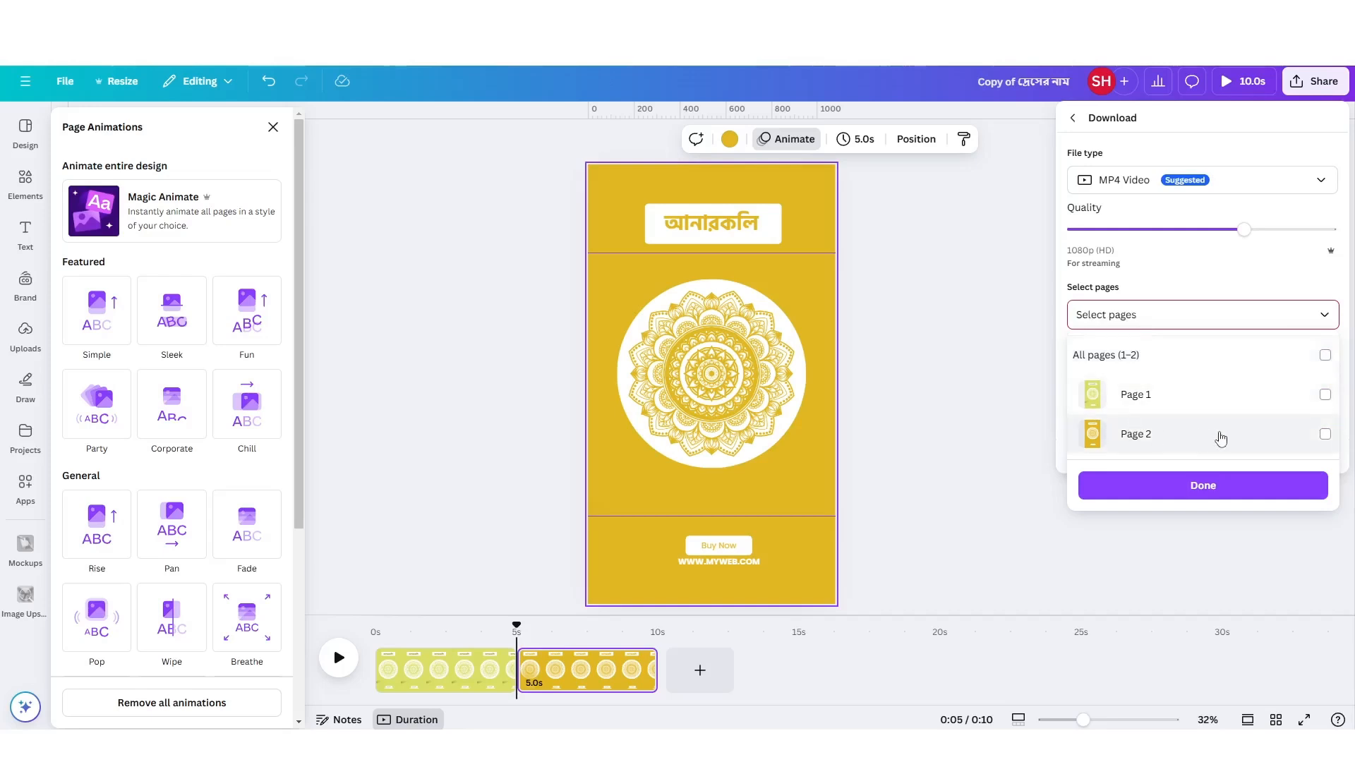
left_click(1185, 438)
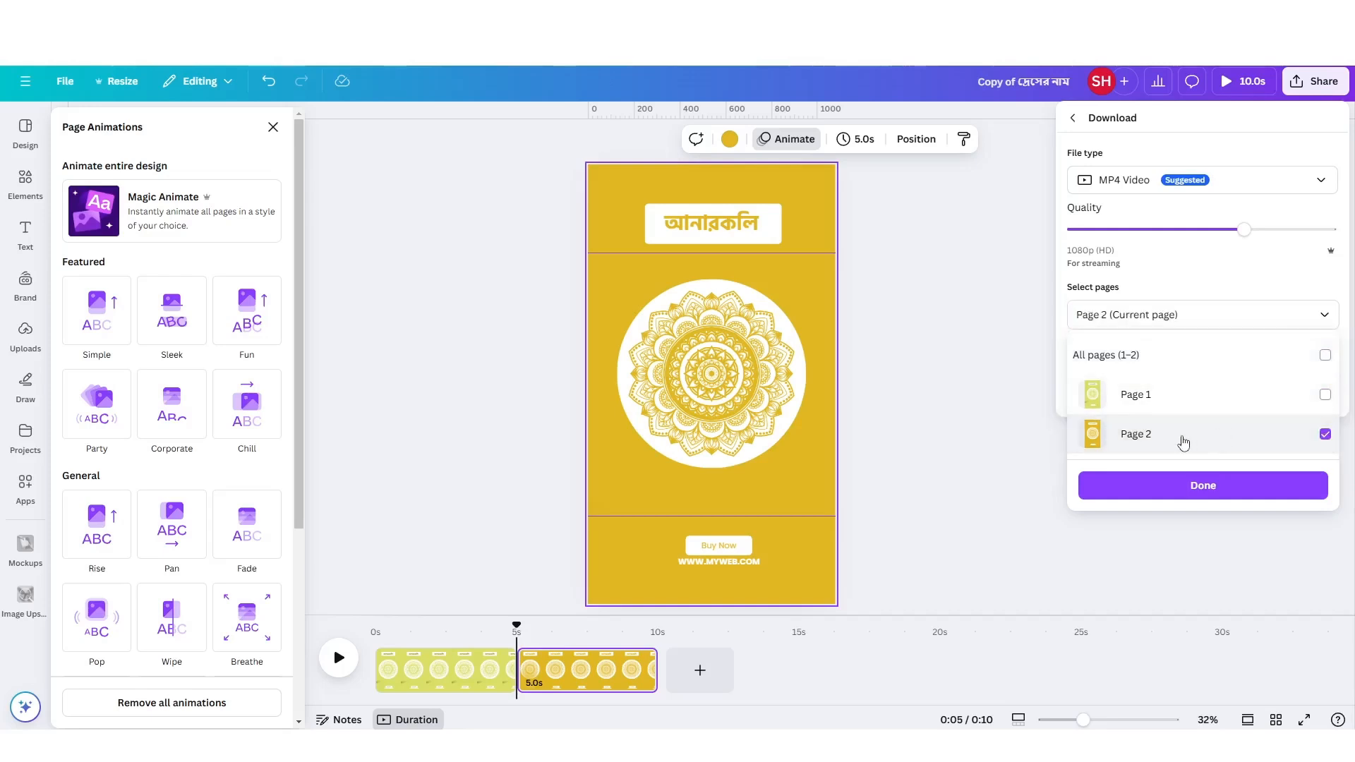
left_click(1227, 487)
left_click(1234, 398)
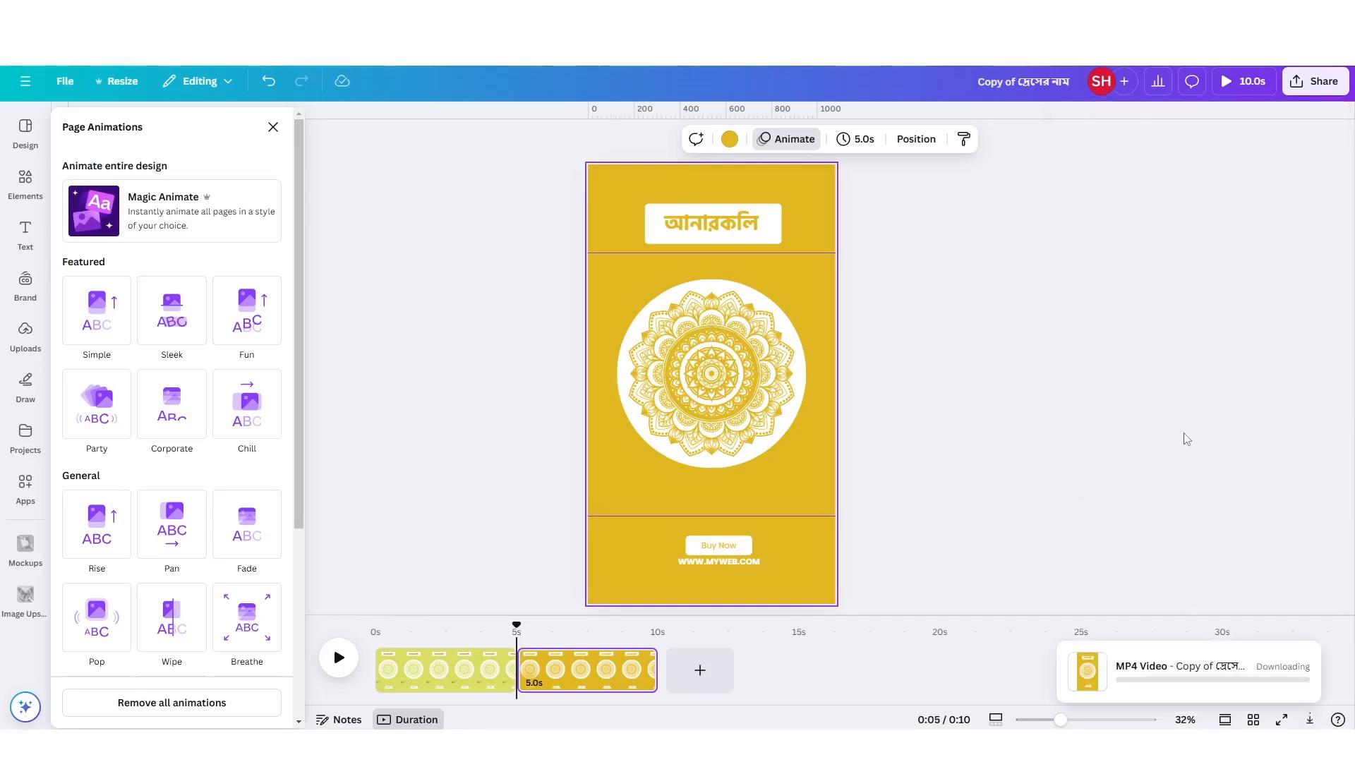
left_click(1012, 231)
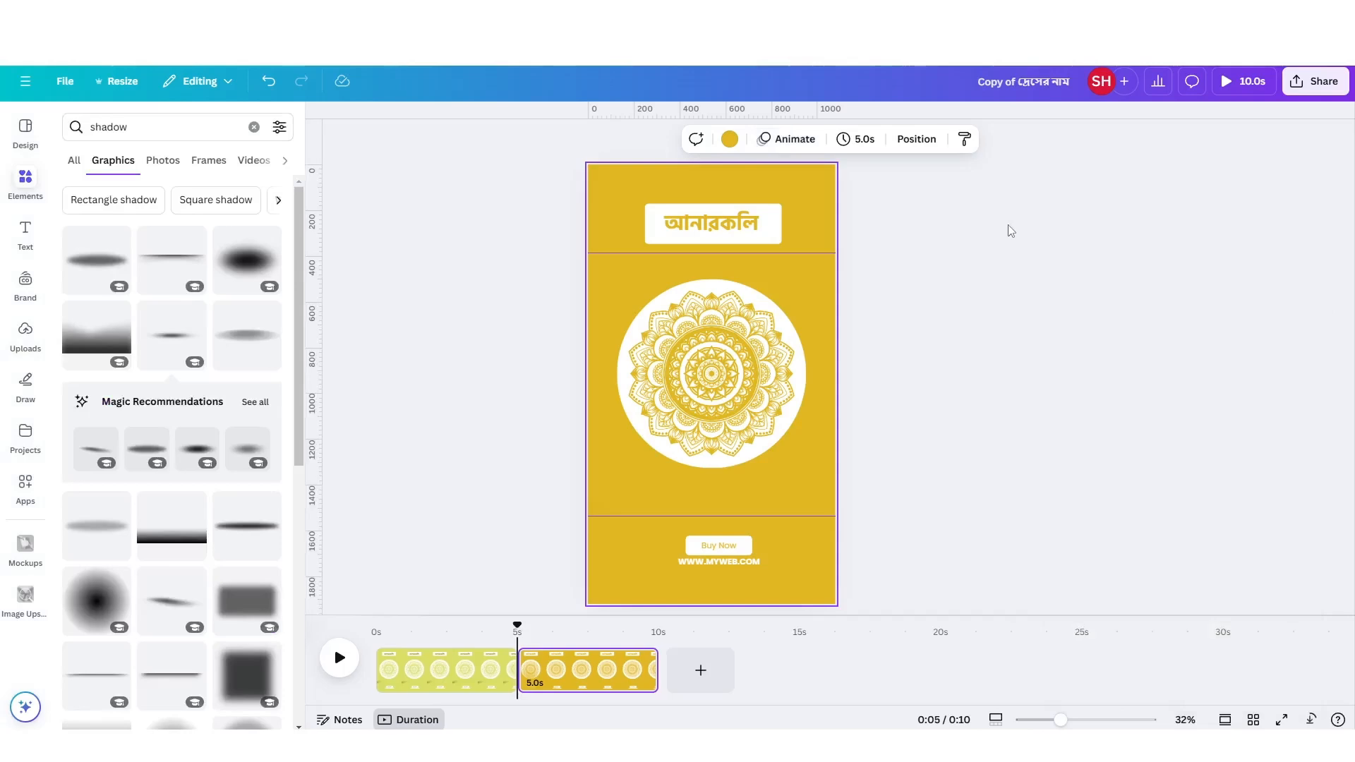